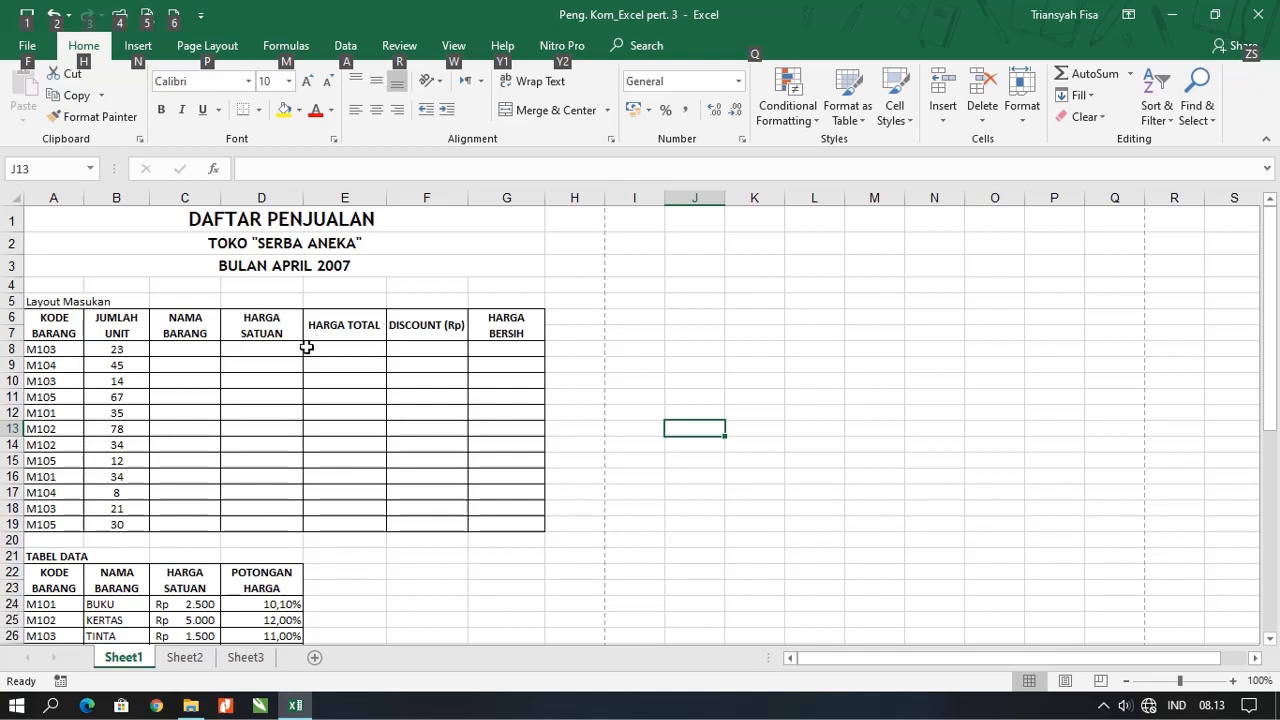
Step: Examine the empty sales table in A6:G19, the TABEL DATA reference table in A22:D28 and the completed example table in A33:G46
left_click(186, 349)
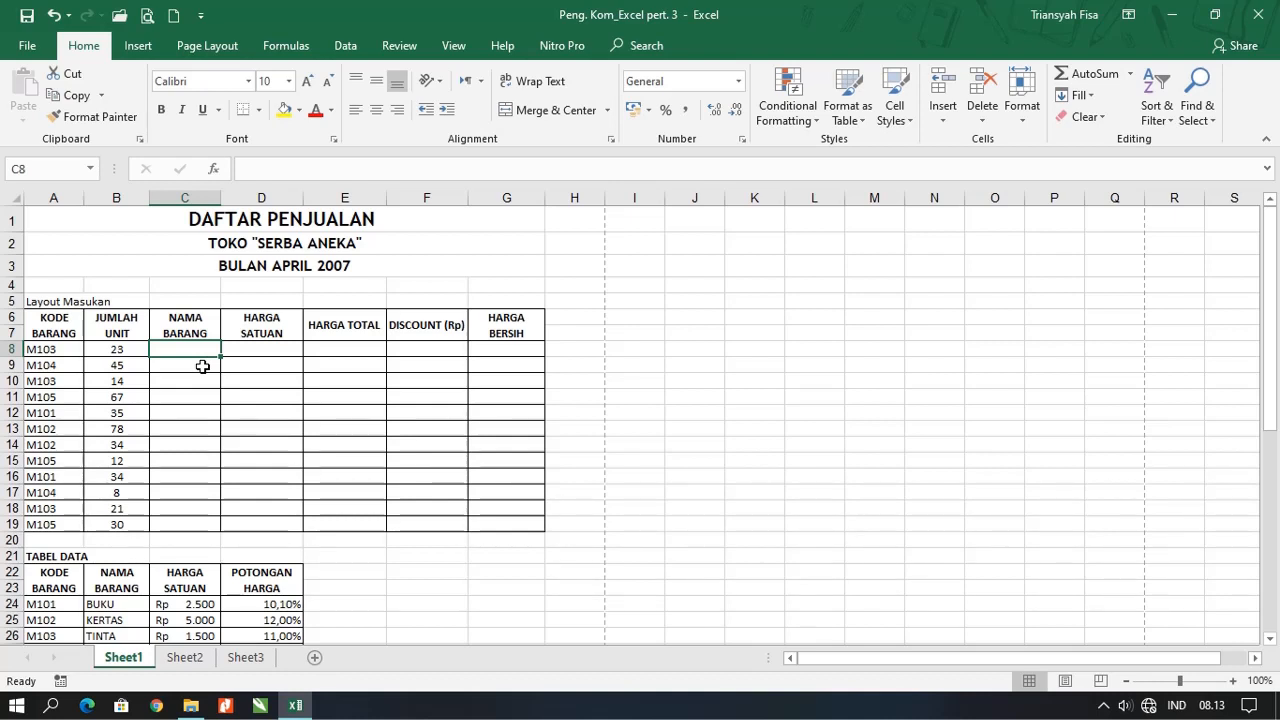
left_click(202, 366)
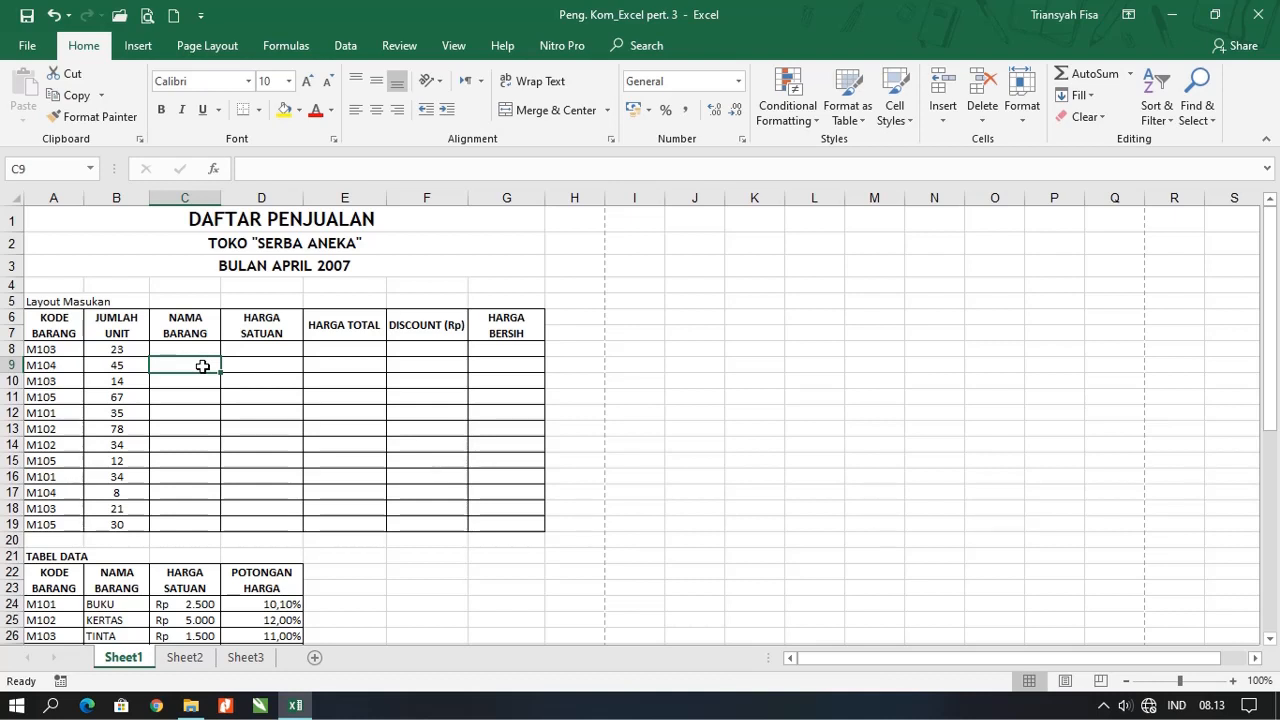
left_click(183, 345)
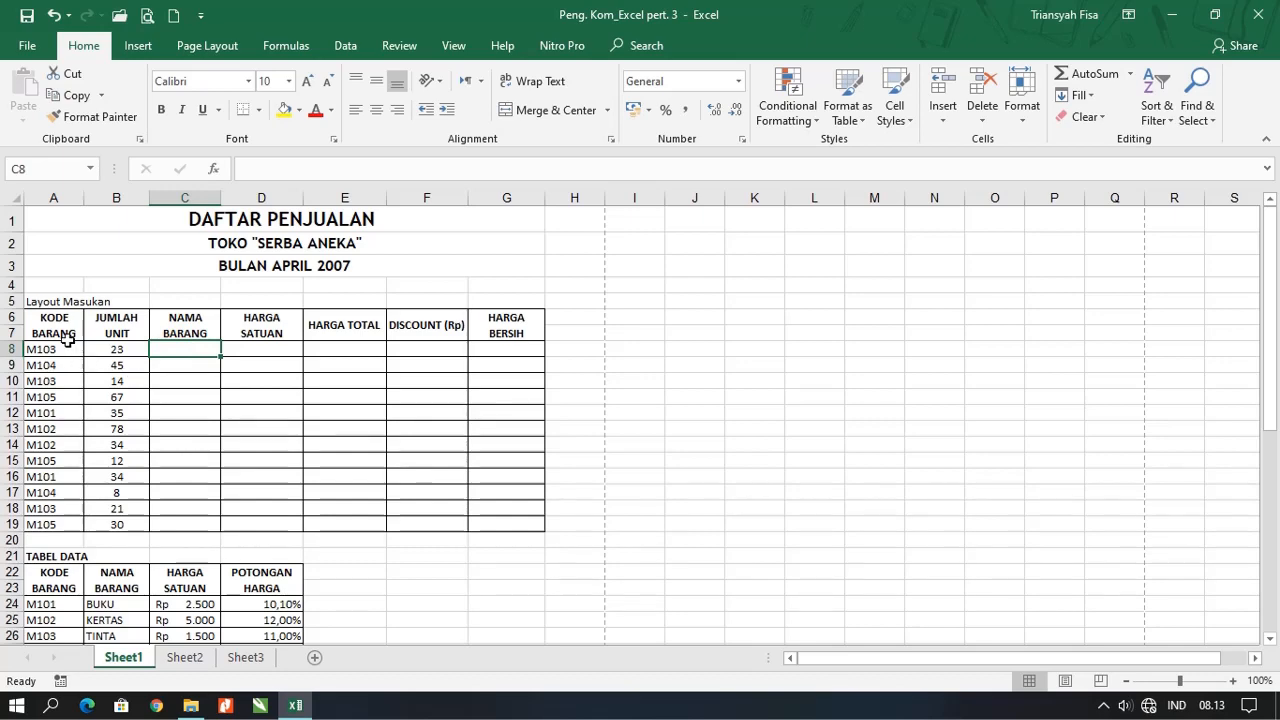
left_click_drag(56, 324, 500, 525)
scroll(397, 560, "down", 2)
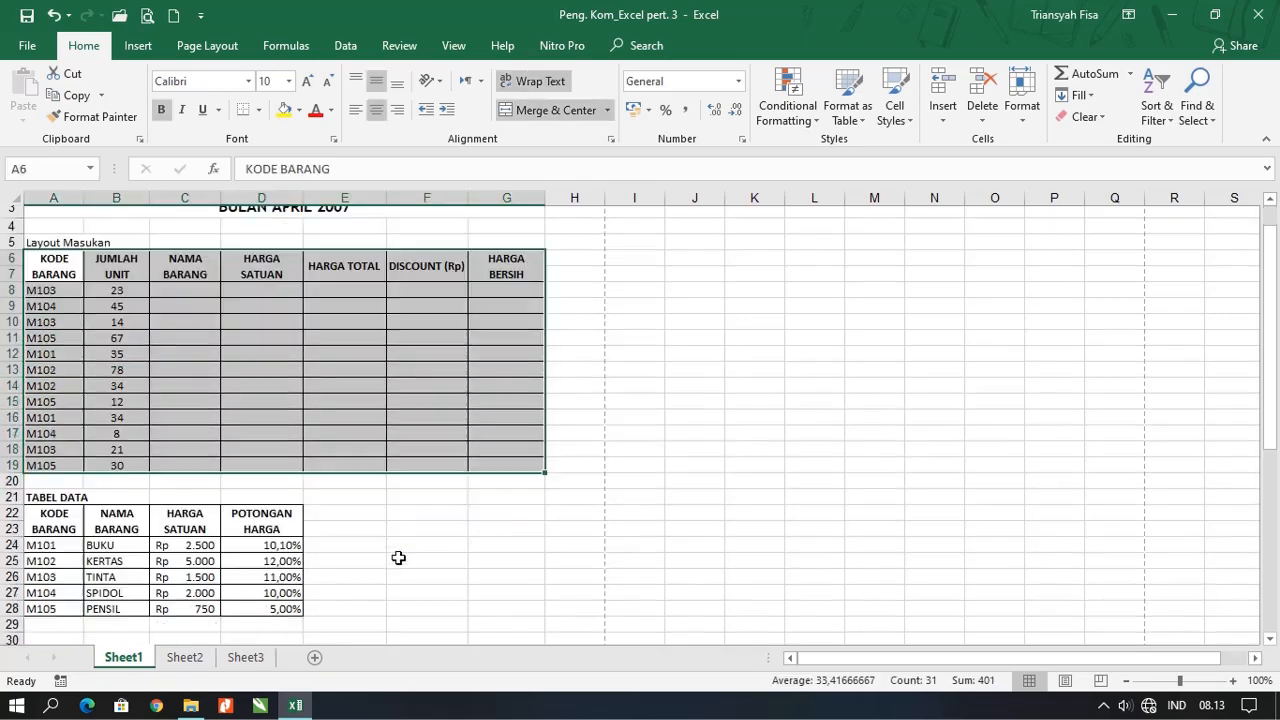
left_click_drag(40, 458, 265, 550)
scroll(260, 540, "down", 3)
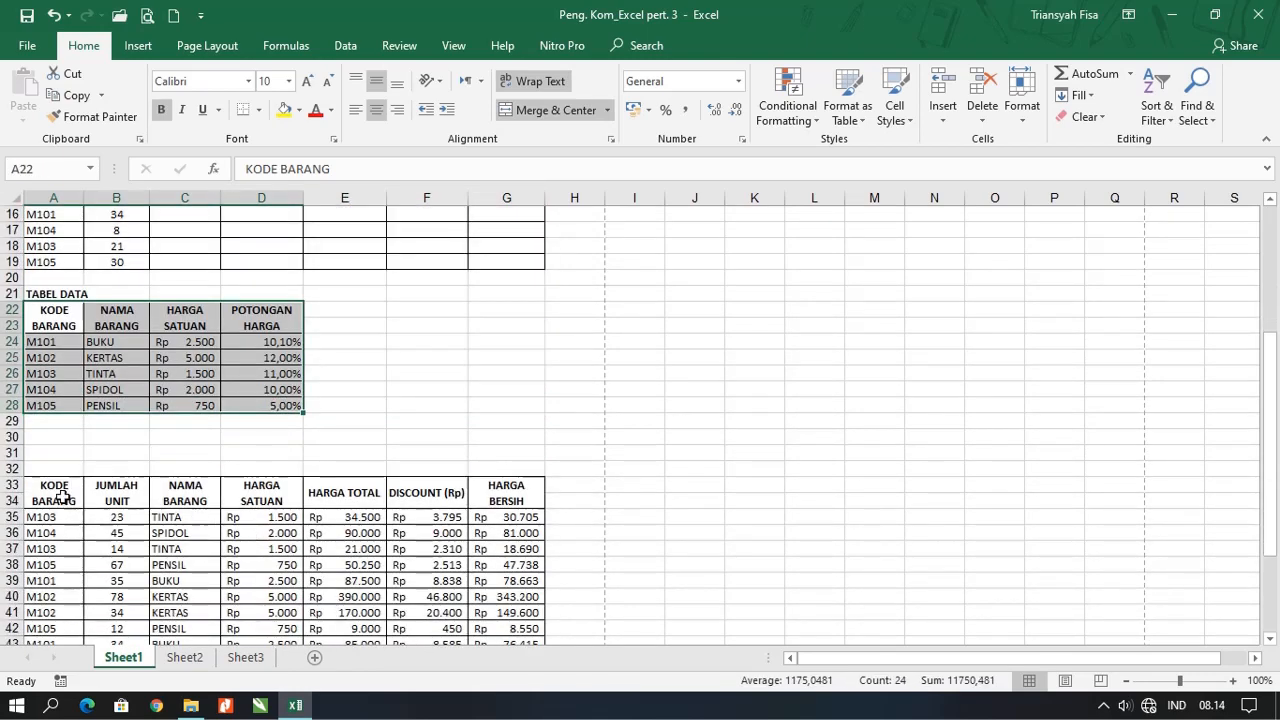
scroll(70, 465, "down", 1)
scroll(70, 465, "down", 1)
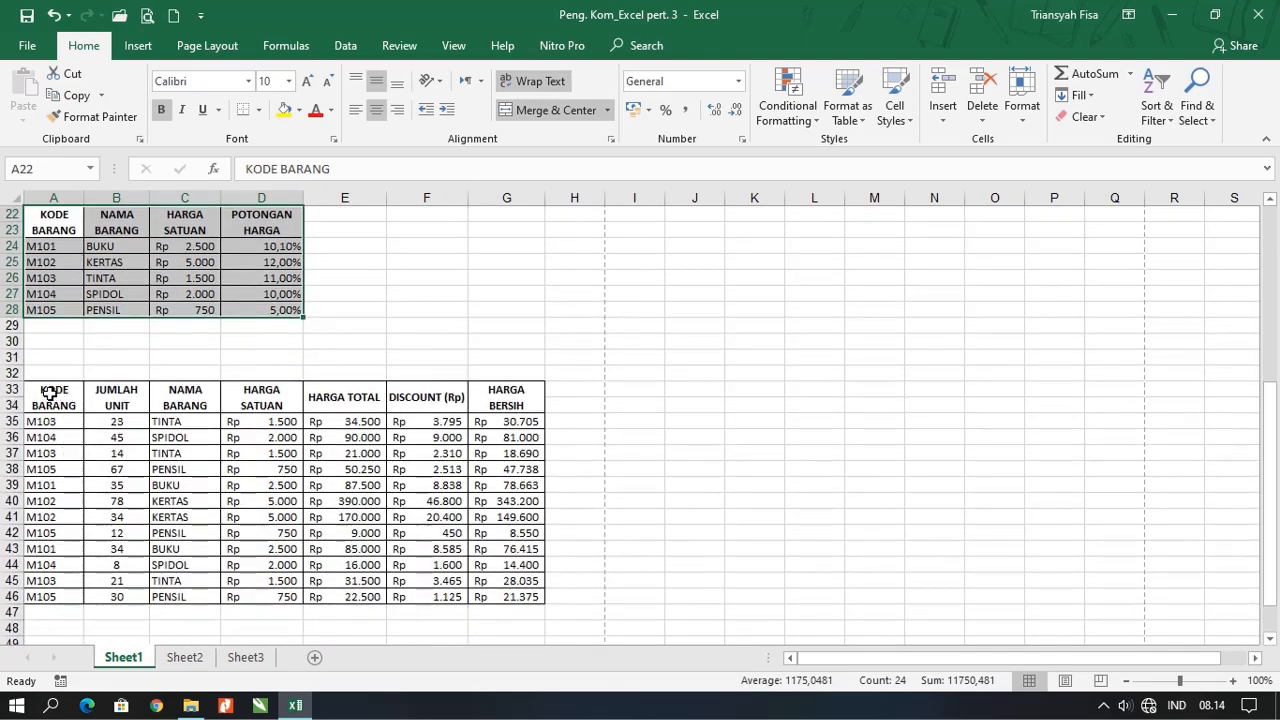
left_click_drag(49, 393, 506, 592)
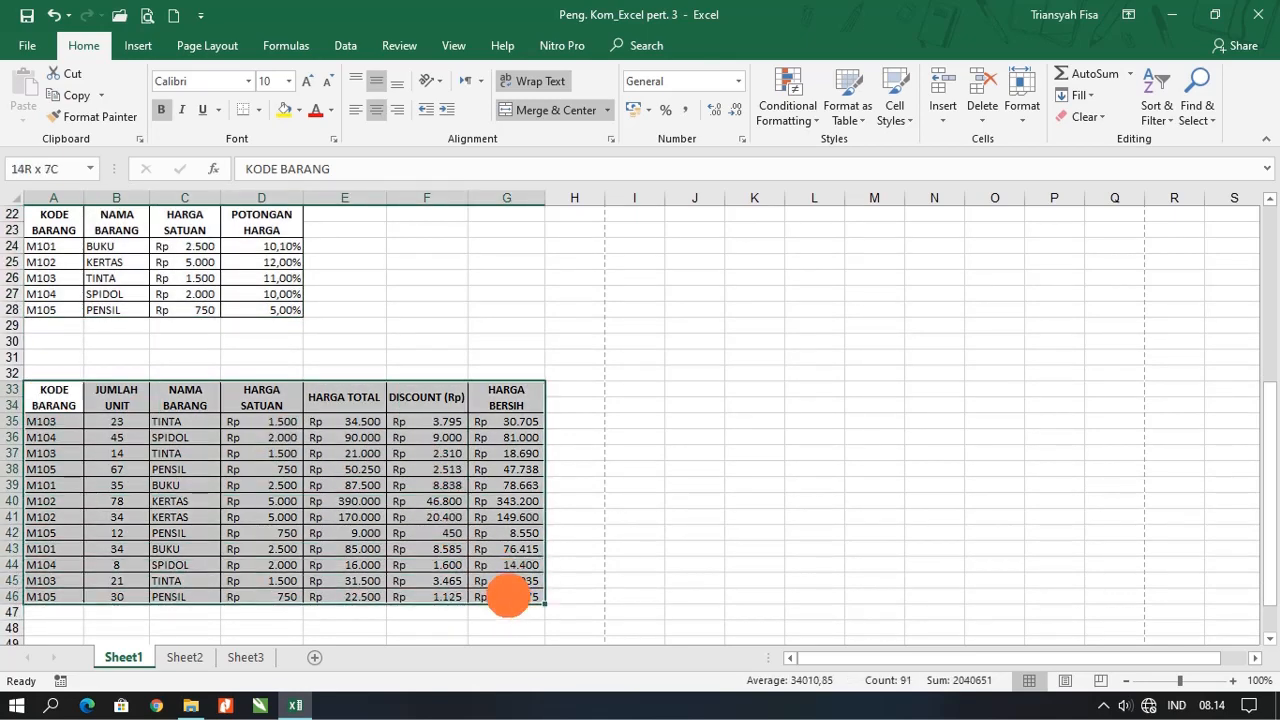
scroll(461, 583, "up", 7)
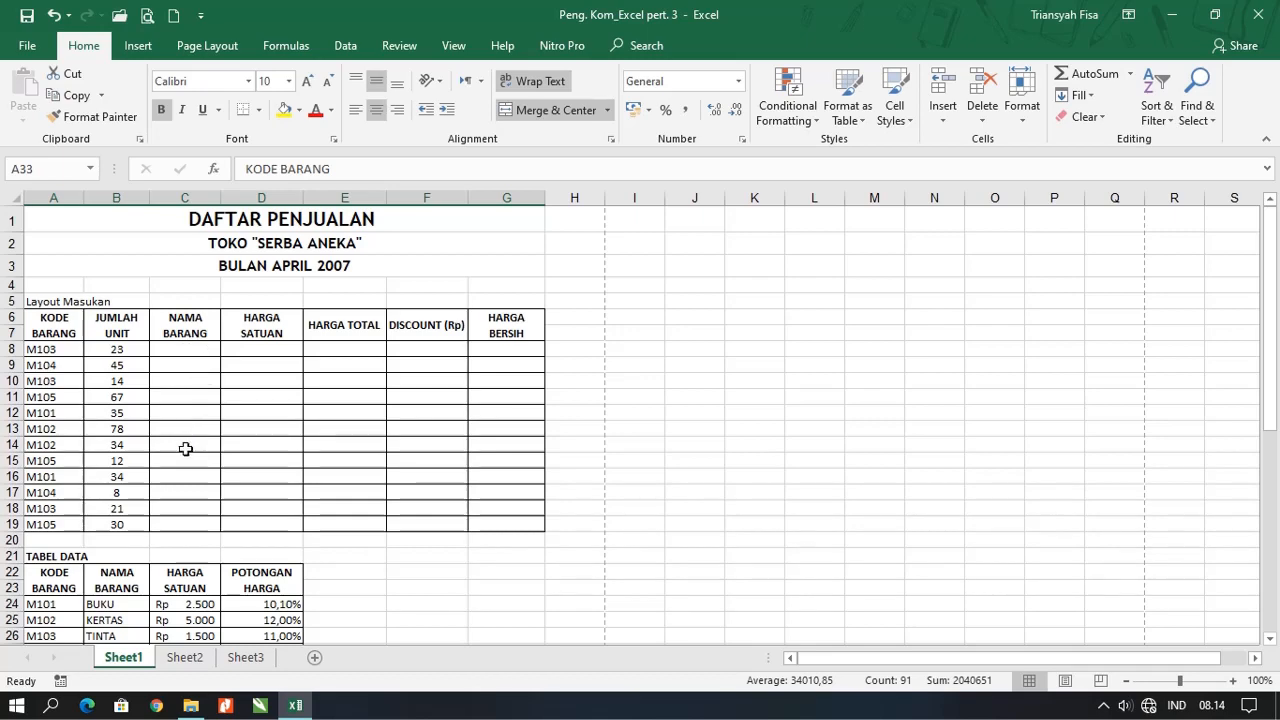
scroll(183, 449, "down", 2)
scroll(207, 442, "up", 1)
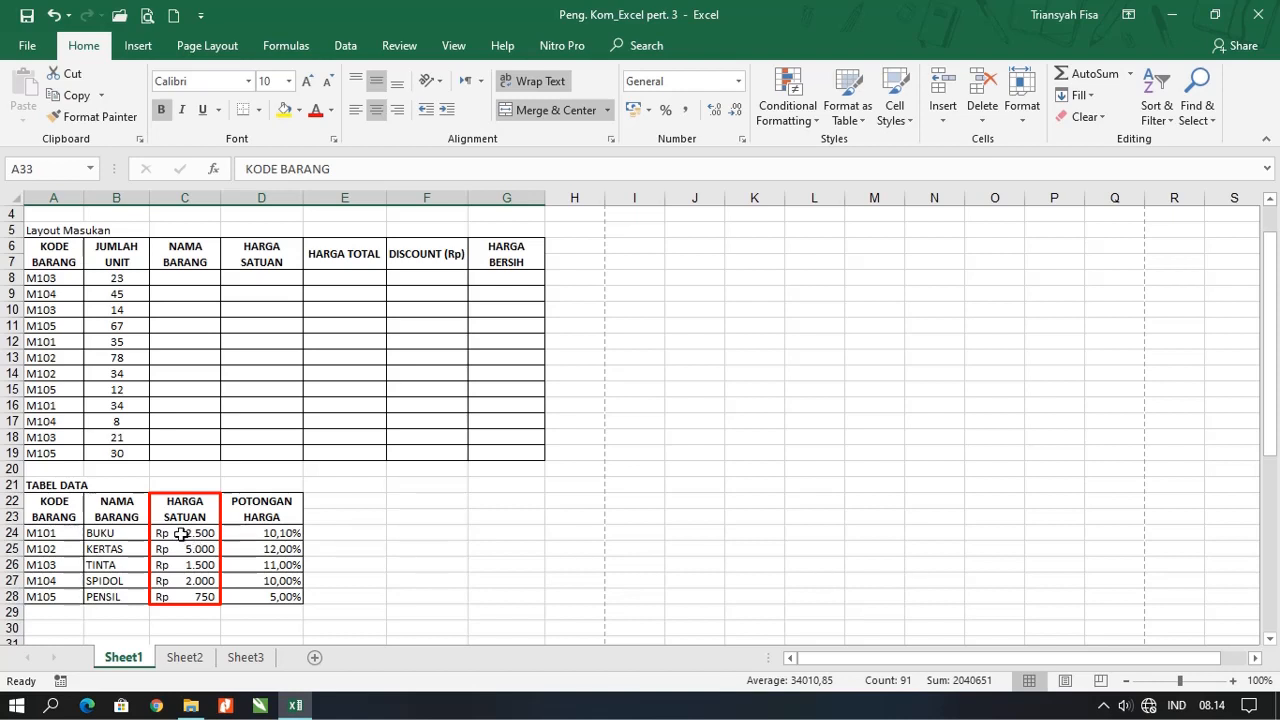
left_click(180, 534)
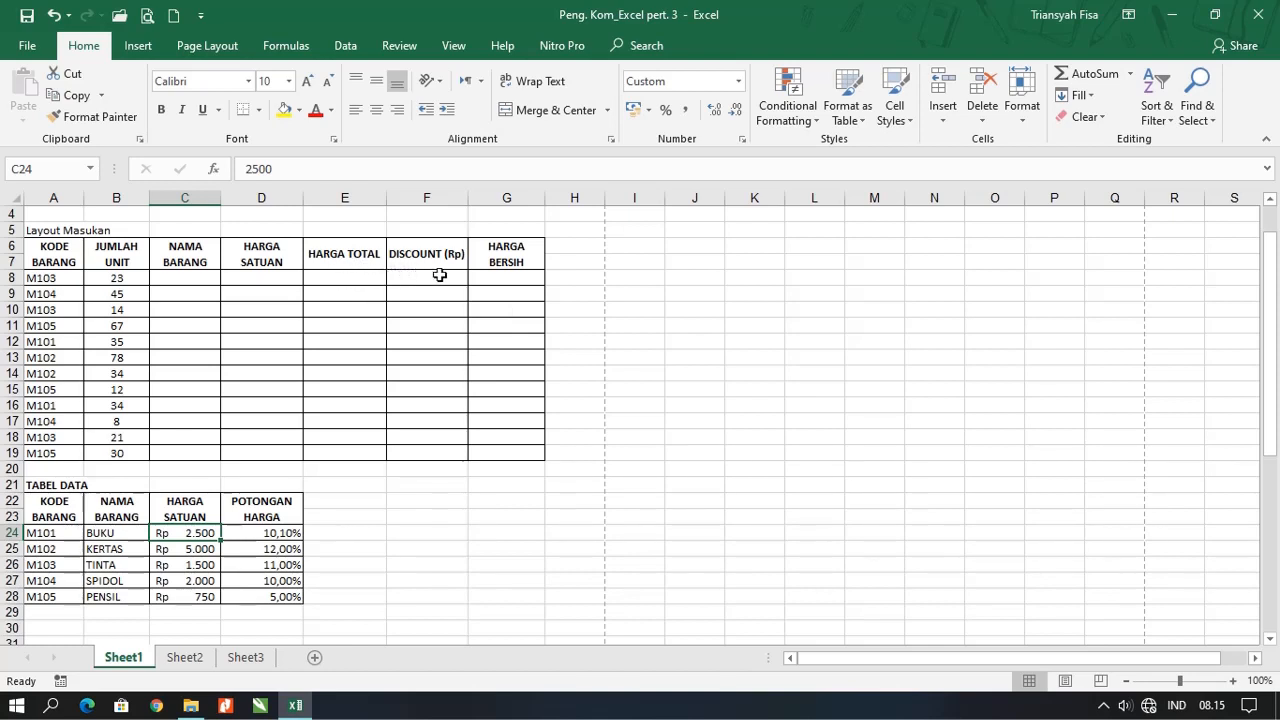
Step: Start a VLOOKUP formula in cell C8 of the NAMA BARANG column with A8 as the lookup value
left_click(194, 281)
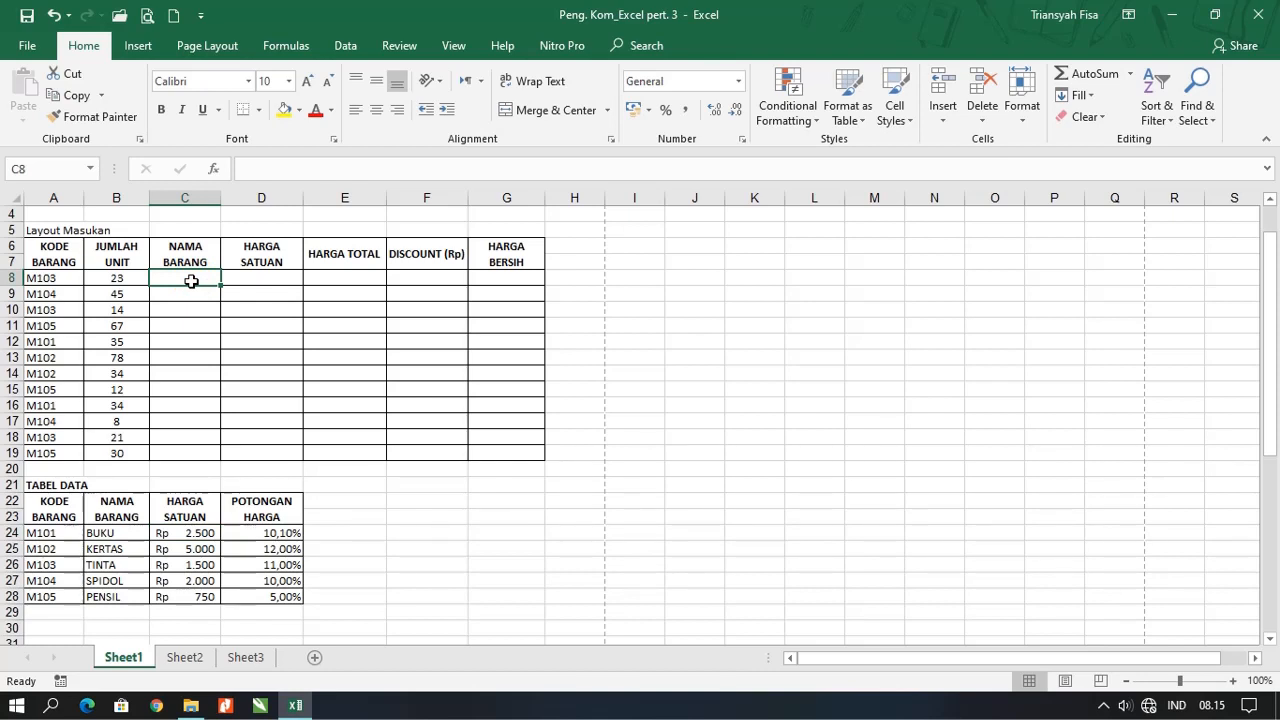
type("=")
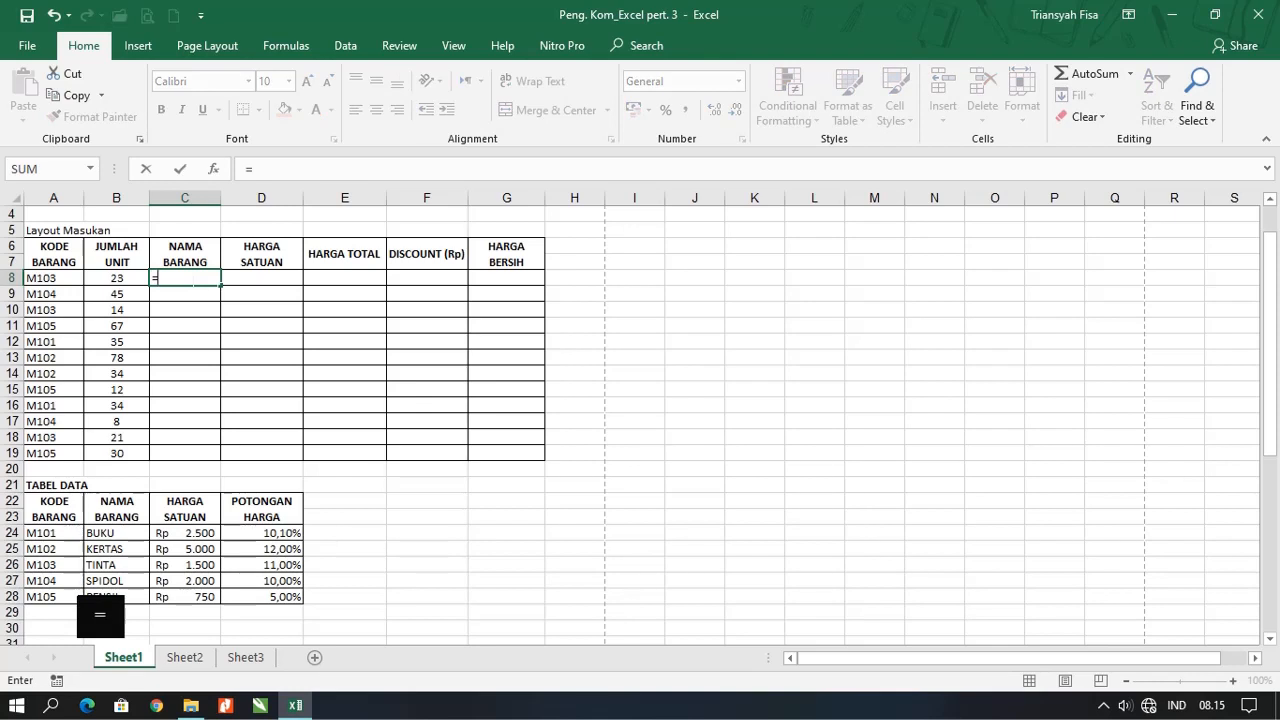
type("v")
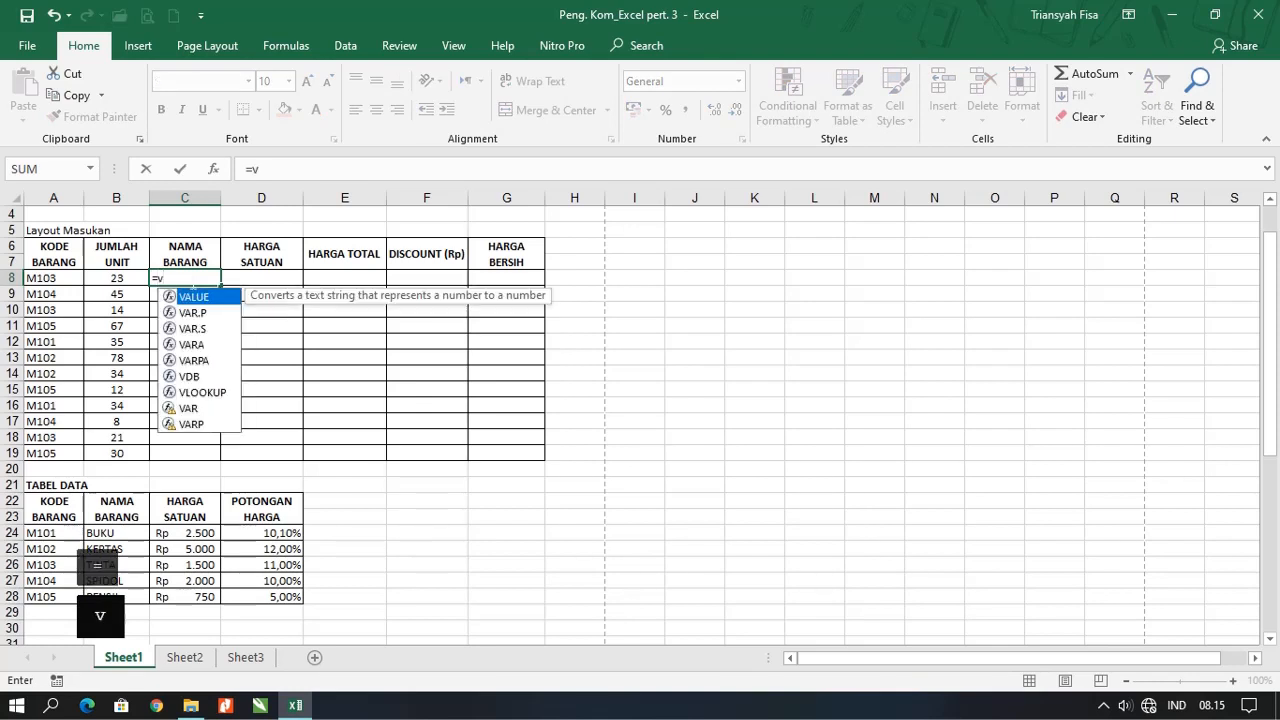
type("lo")
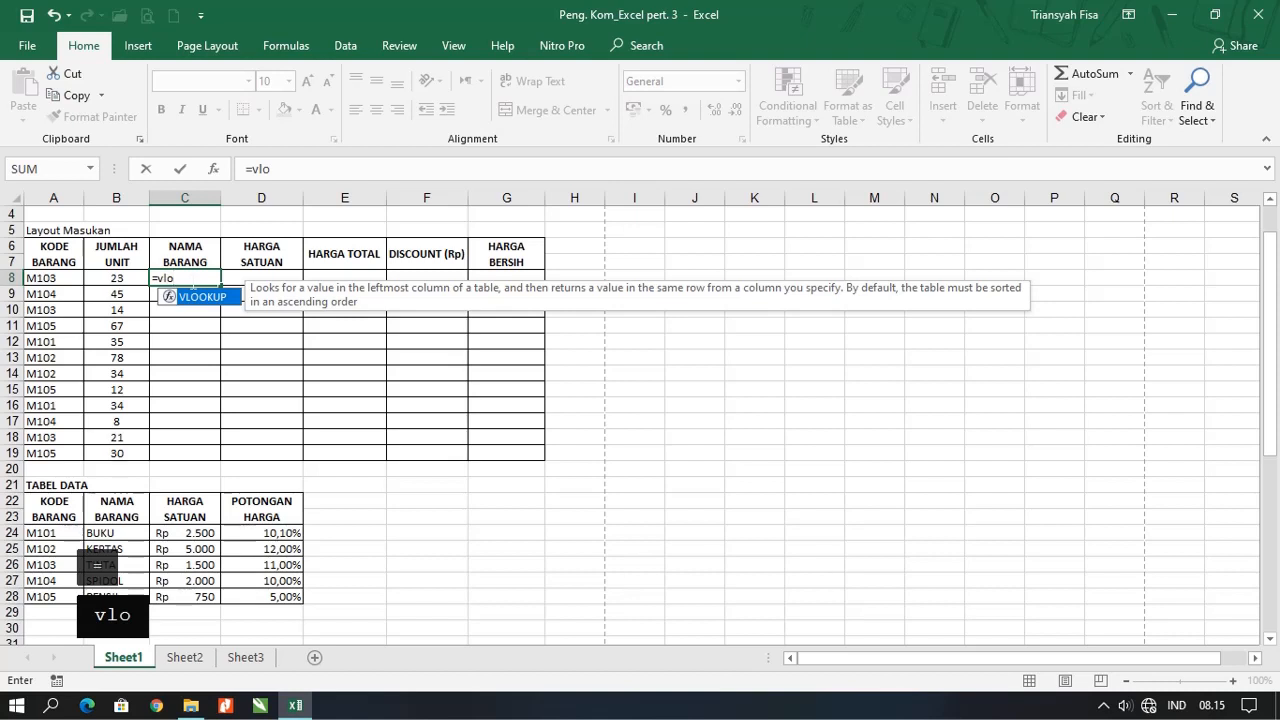
double_click(195, 295)
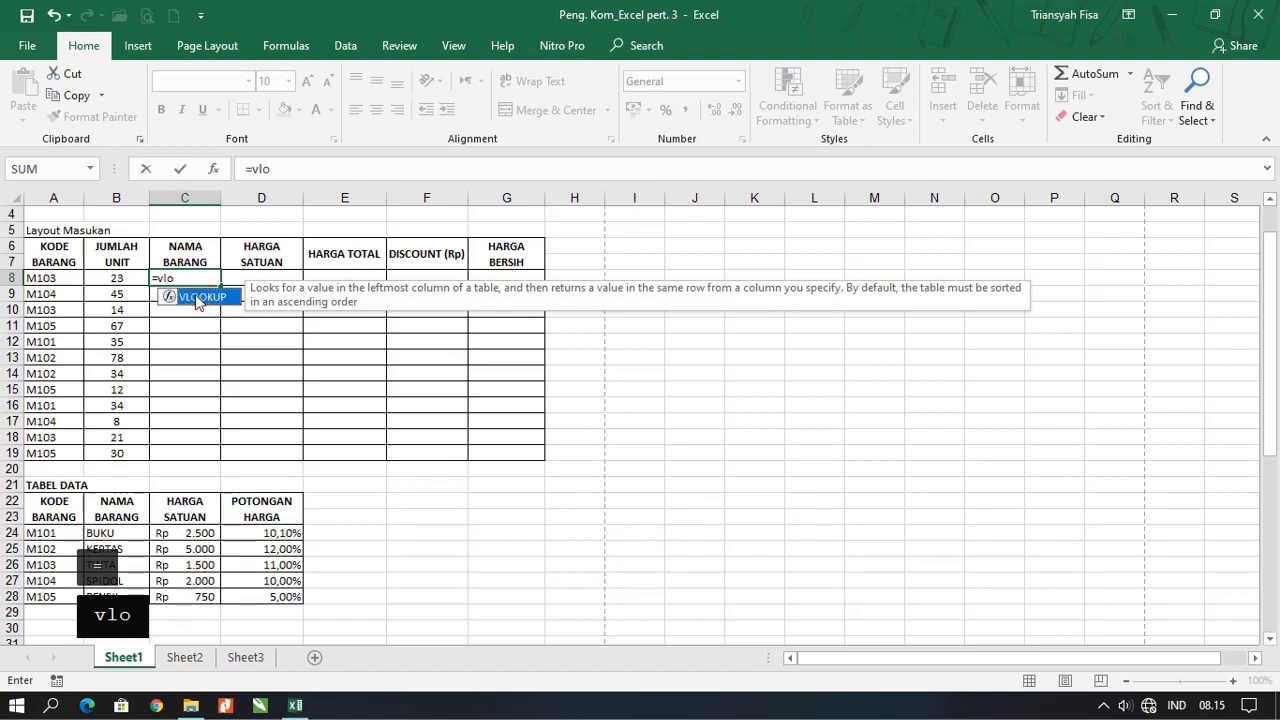
key("Tab")
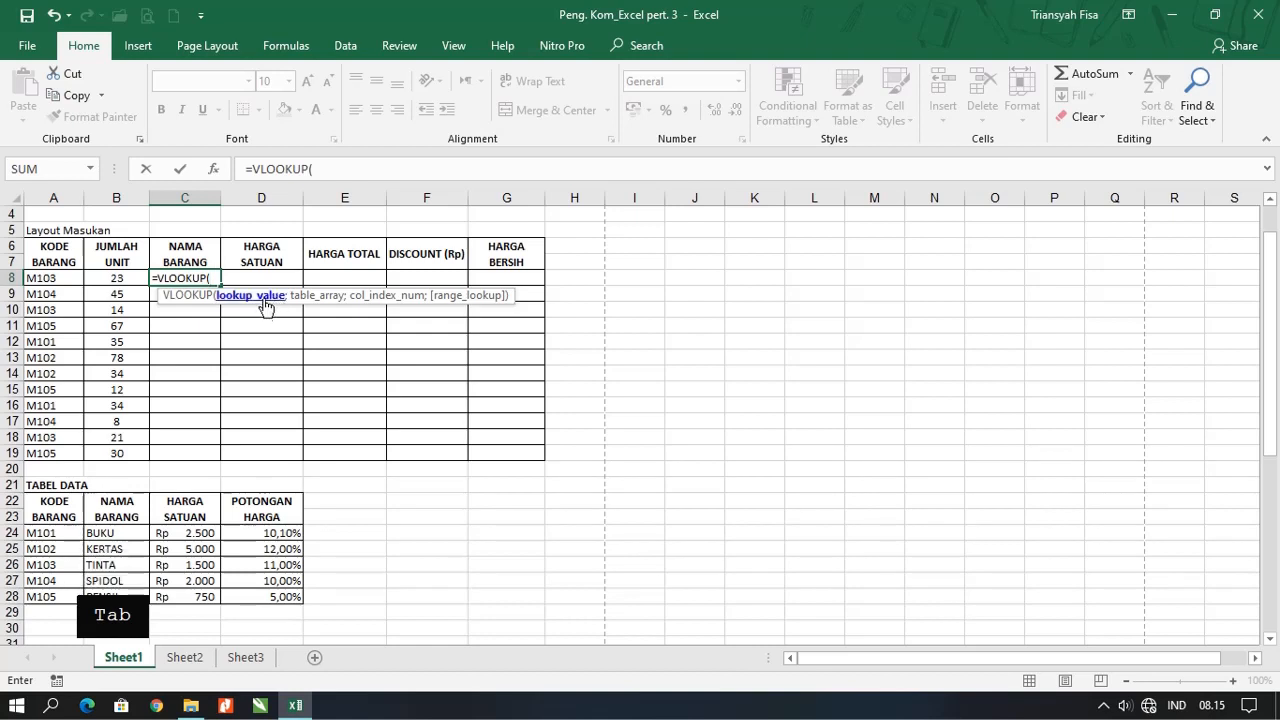
left_click(49, 281)
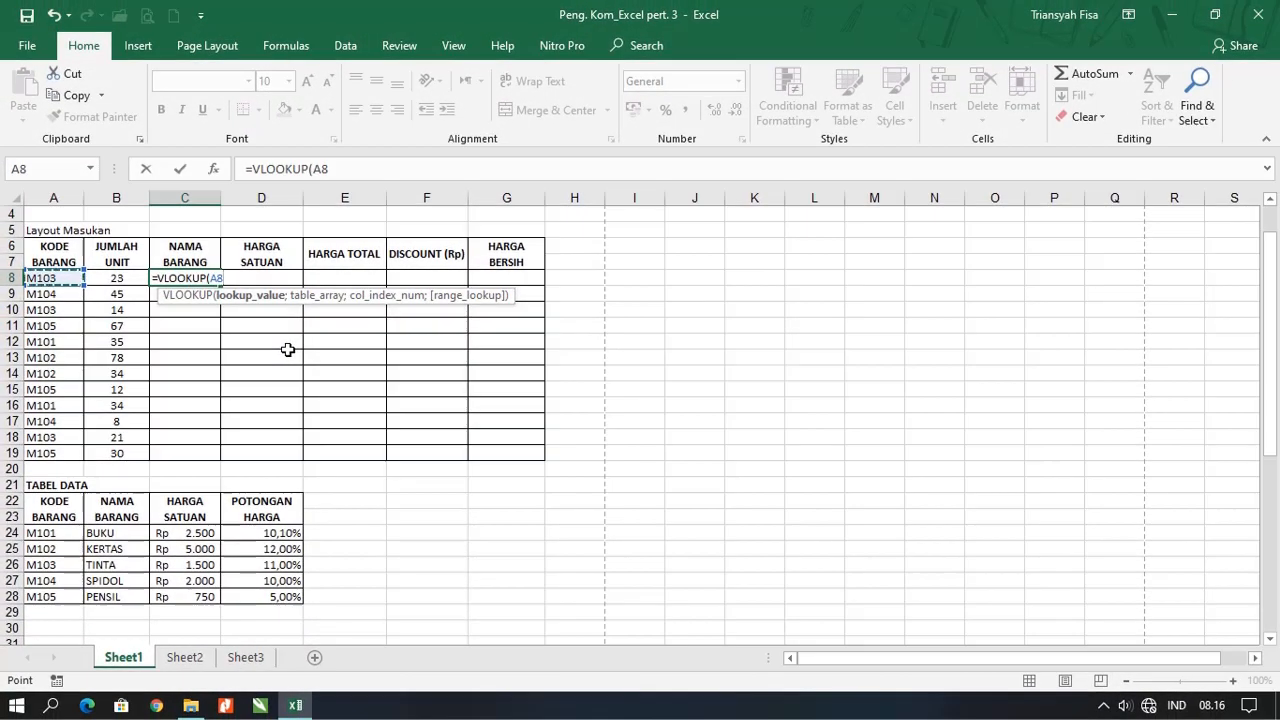
type(";.,")
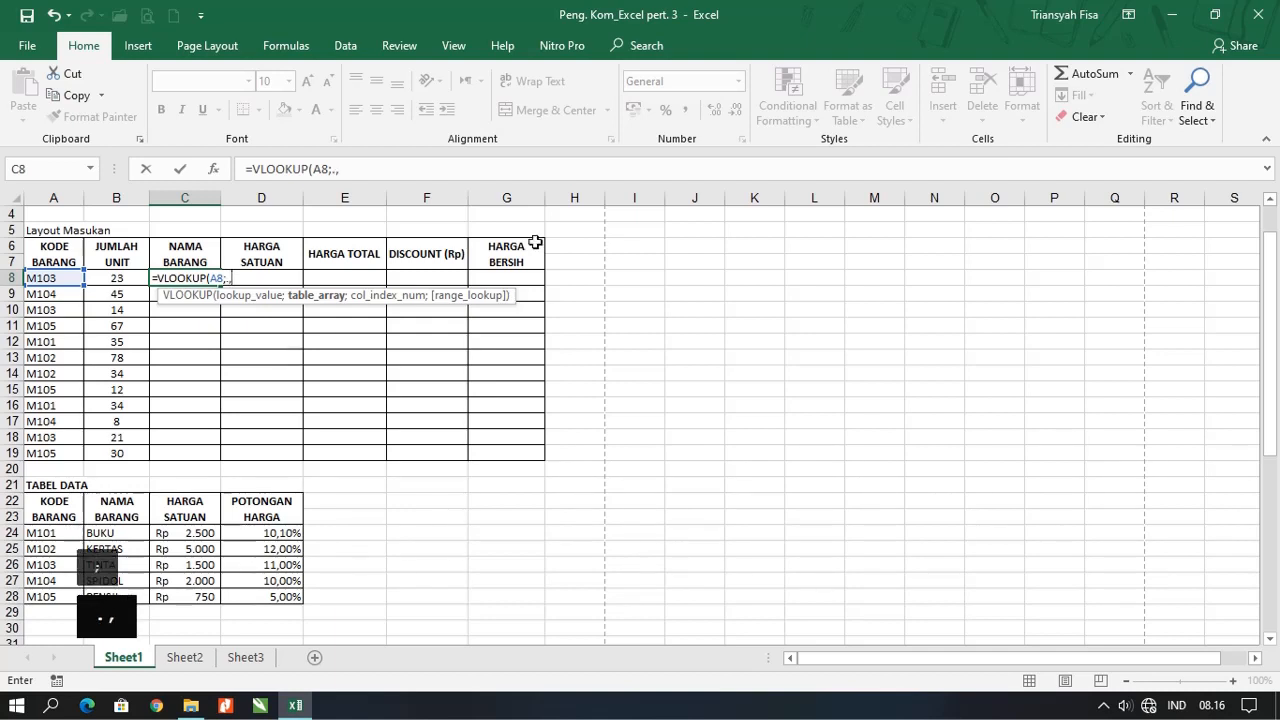
key("BackSpace")
key("BackSpace")
key("BackSpace")
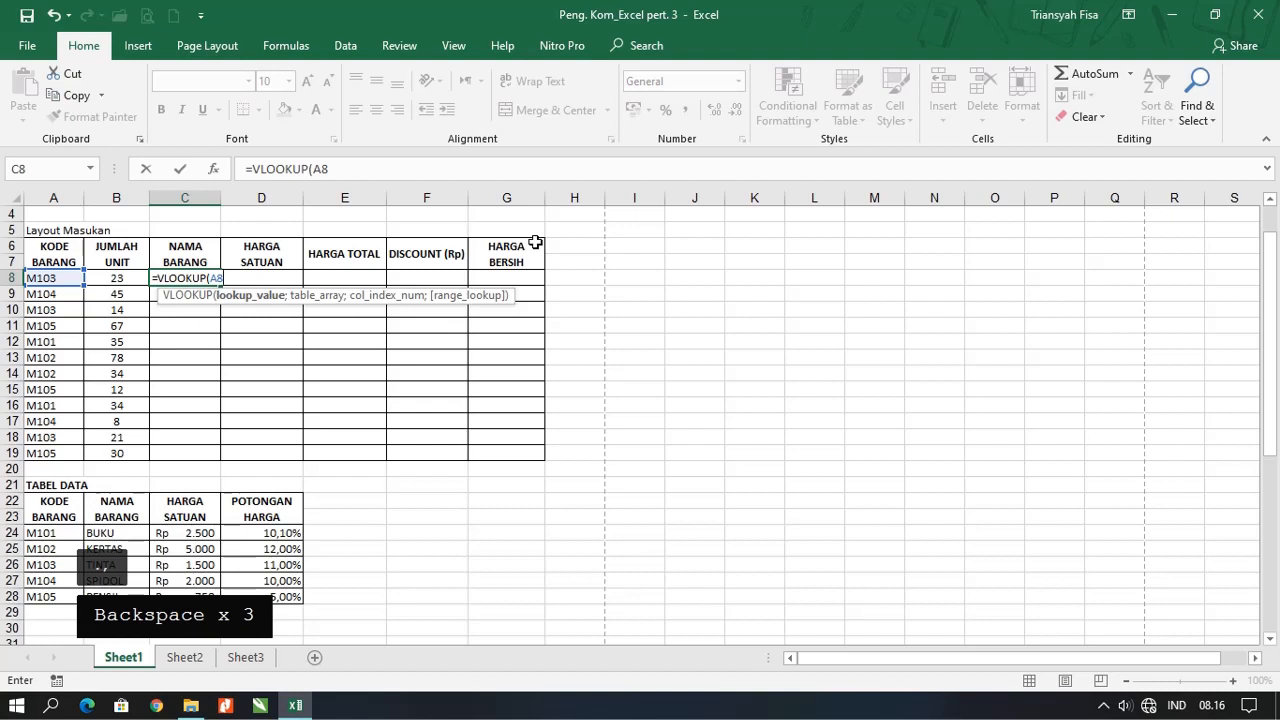
type(";")
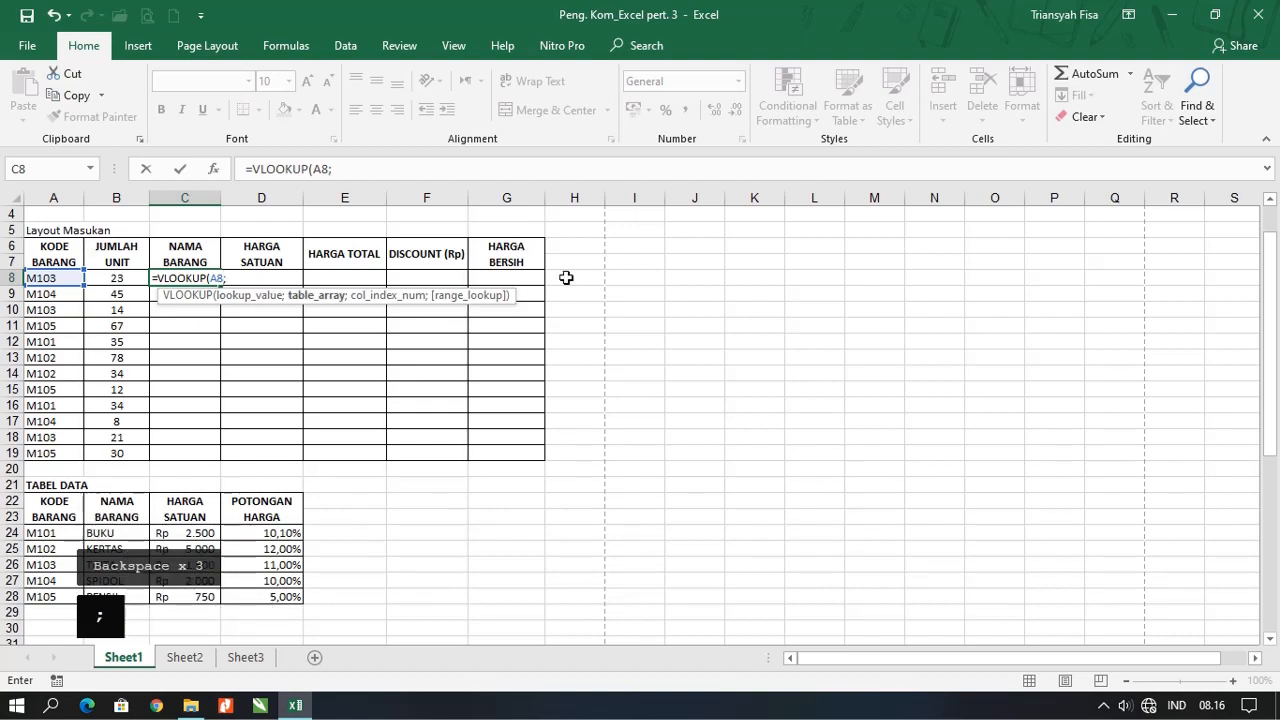
key("BackSpace")
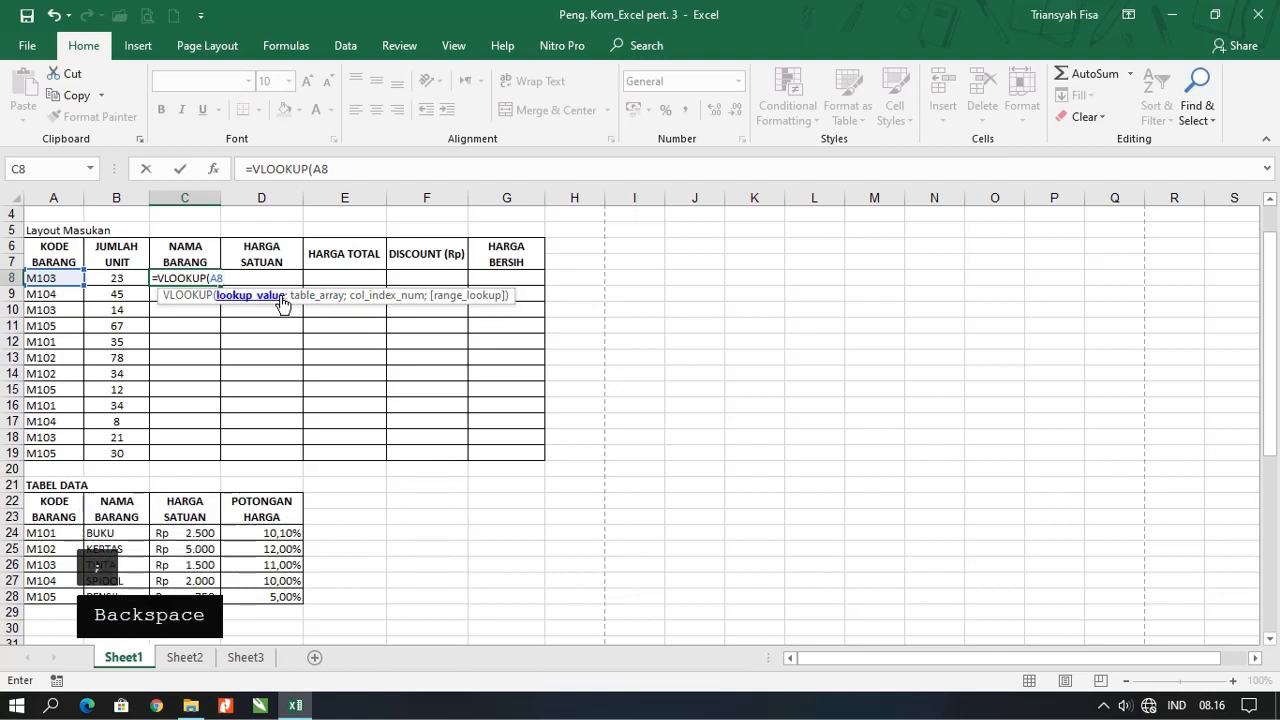
type(";")
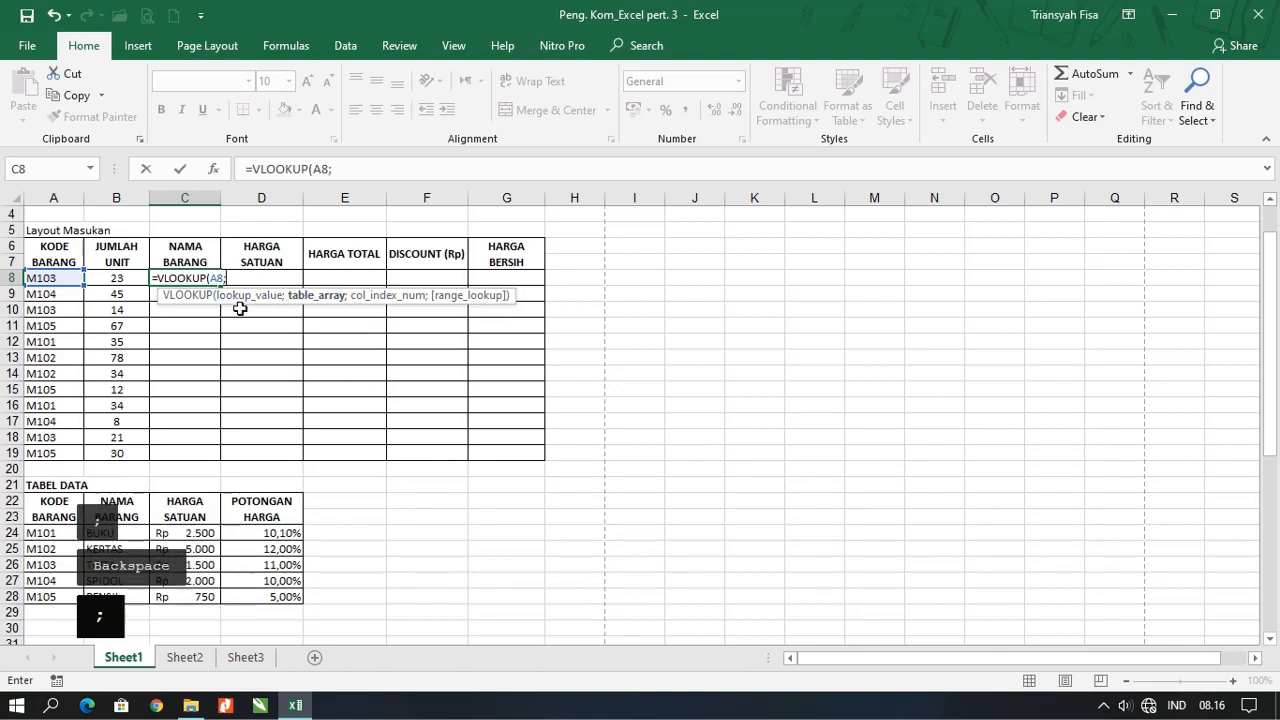
key("BackSpace")
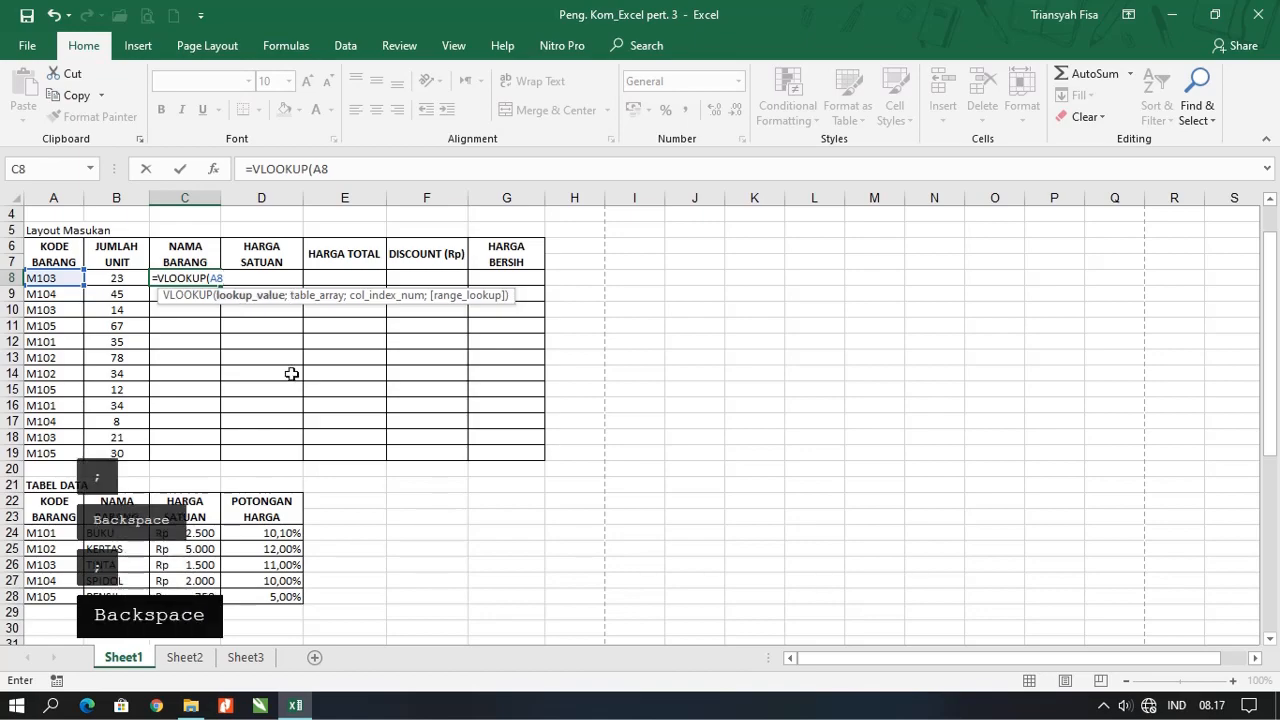
Step: Add the TABEL DATA range as the formula's table array, locked as the absolute reference $A$24:$D$28
type(";")
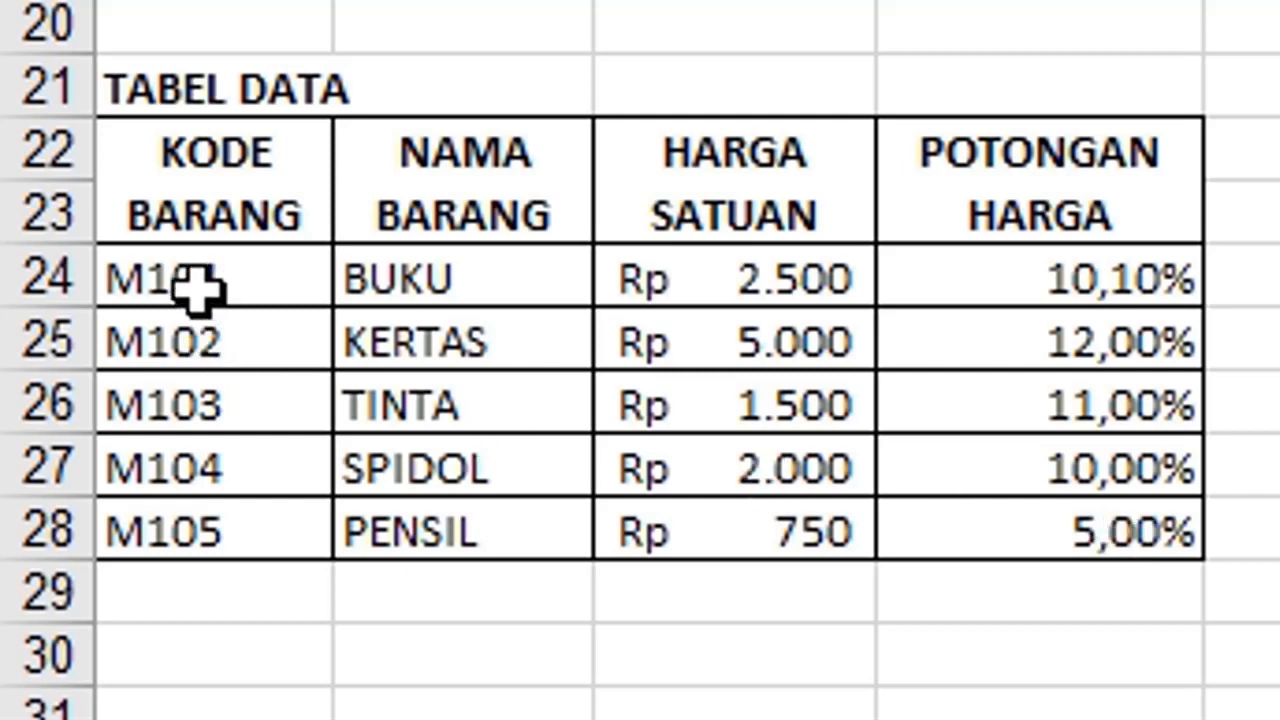
mouse_move(197, 290)
left_mouse_down()
mouse_move(194, 277)
mouse_move(740, 466)
mouse_move(1066, 543)
left_mouse_up()
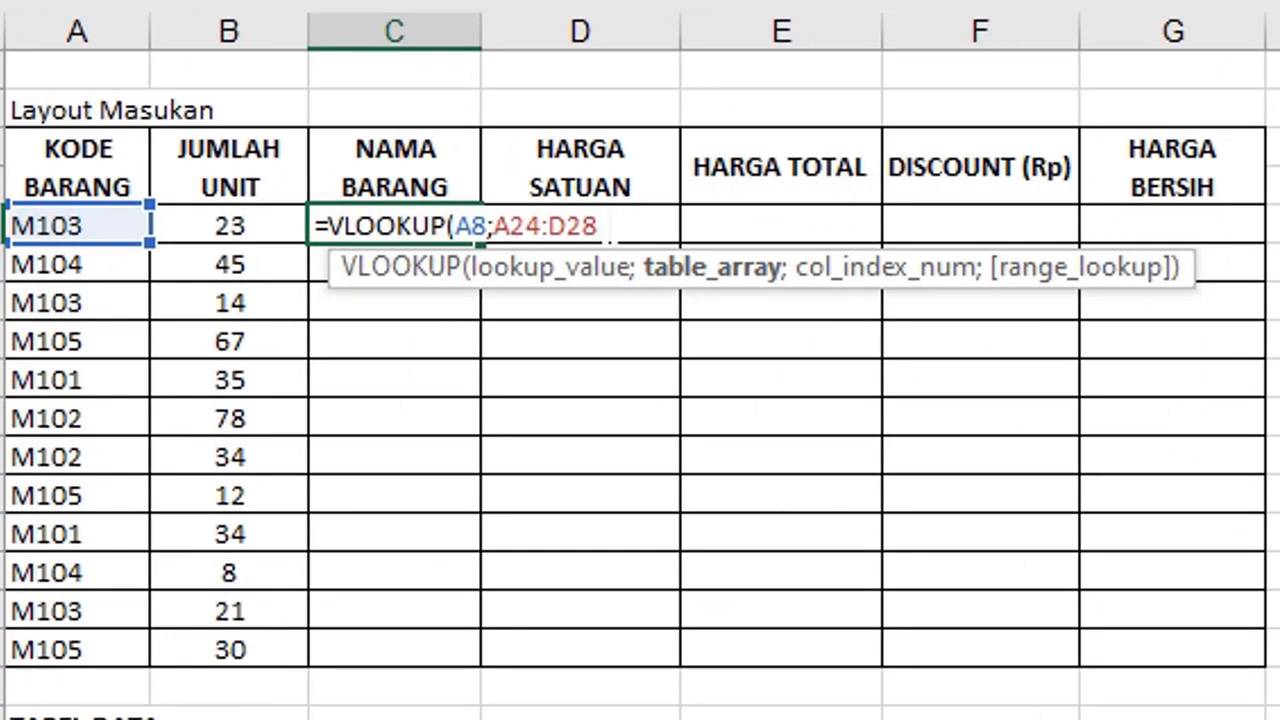
key("F4")
key("F4")
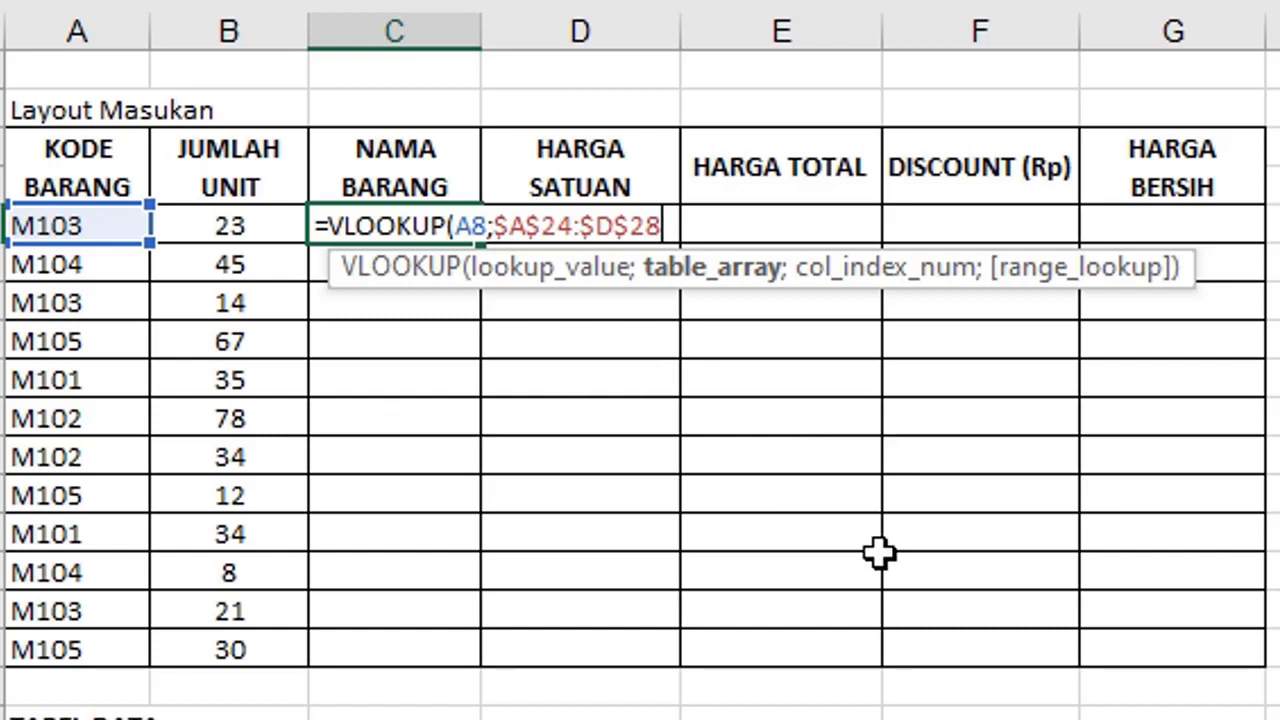
Step: Complete the VLOOKUP formula in C8 with column index 2 and FALSE for an exact match
type(";")
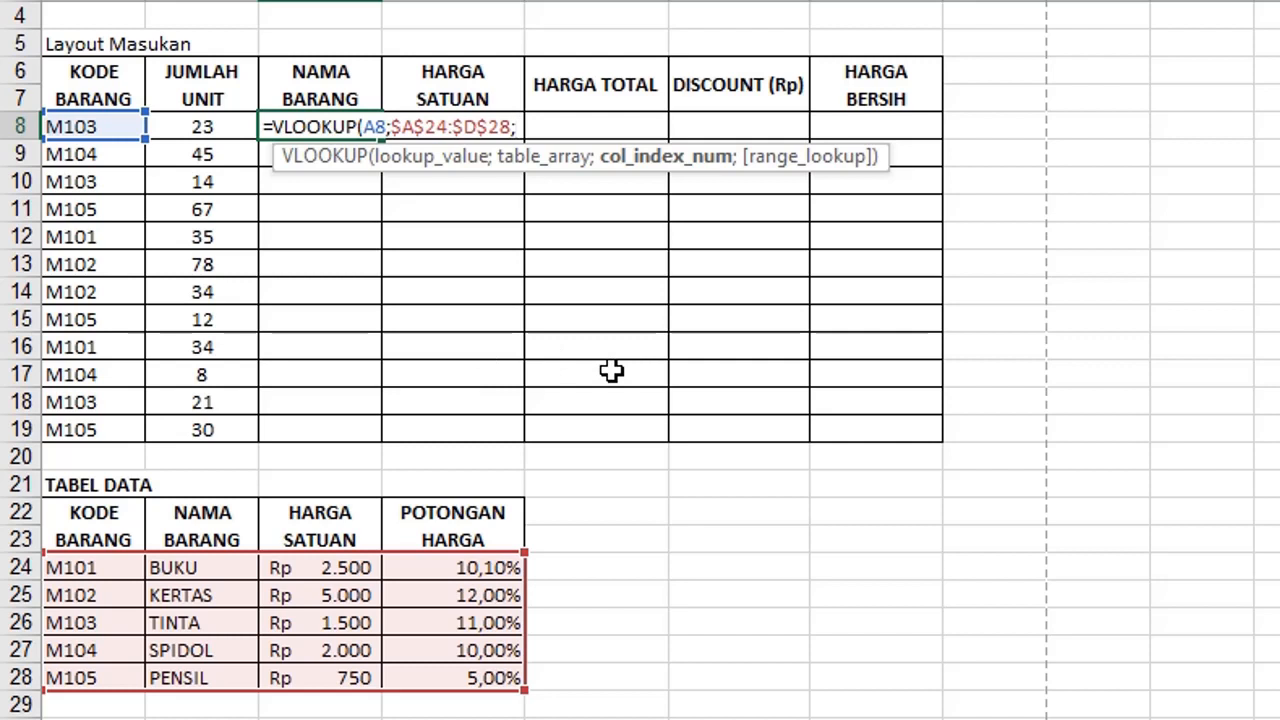
type("2")
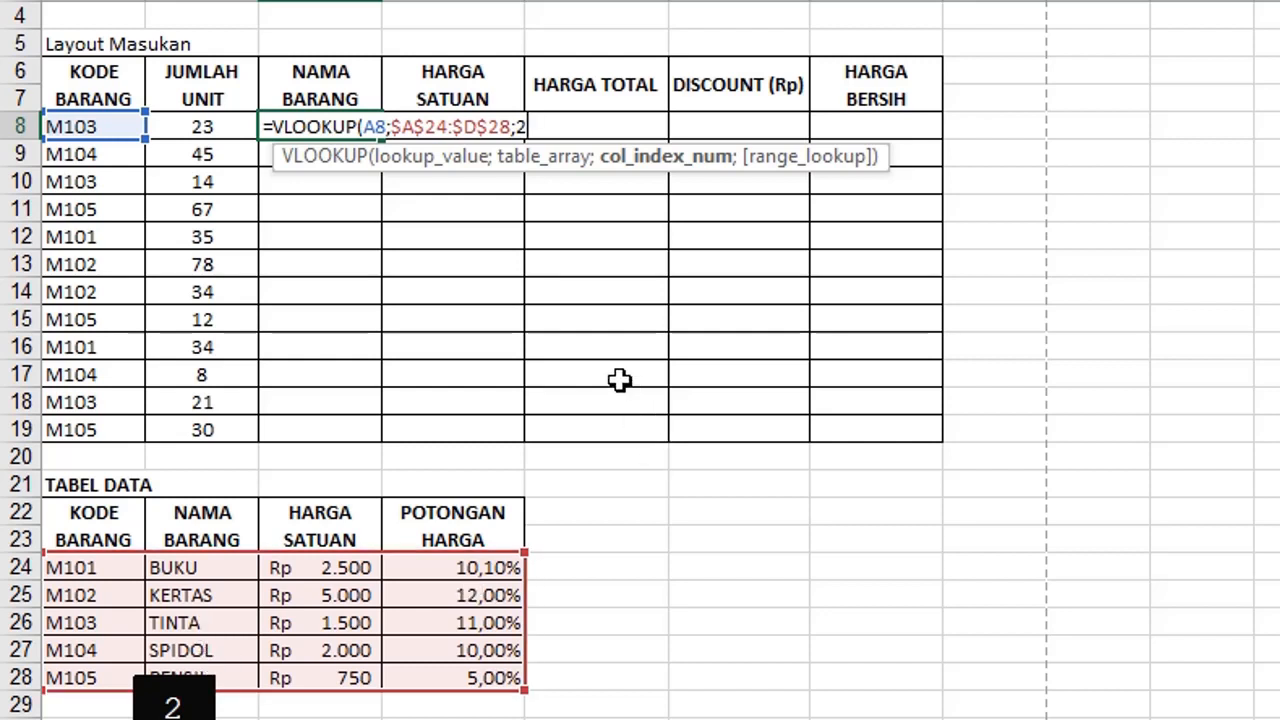
type(";")
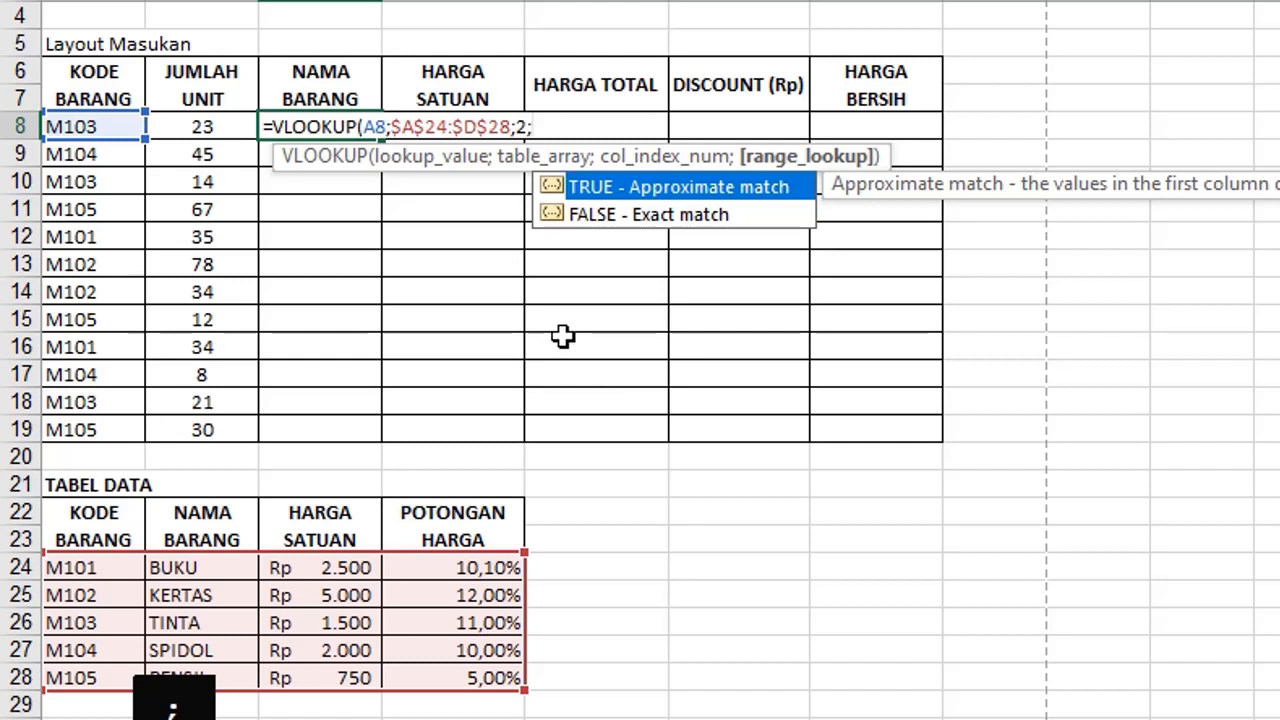
left_click(593, 226)
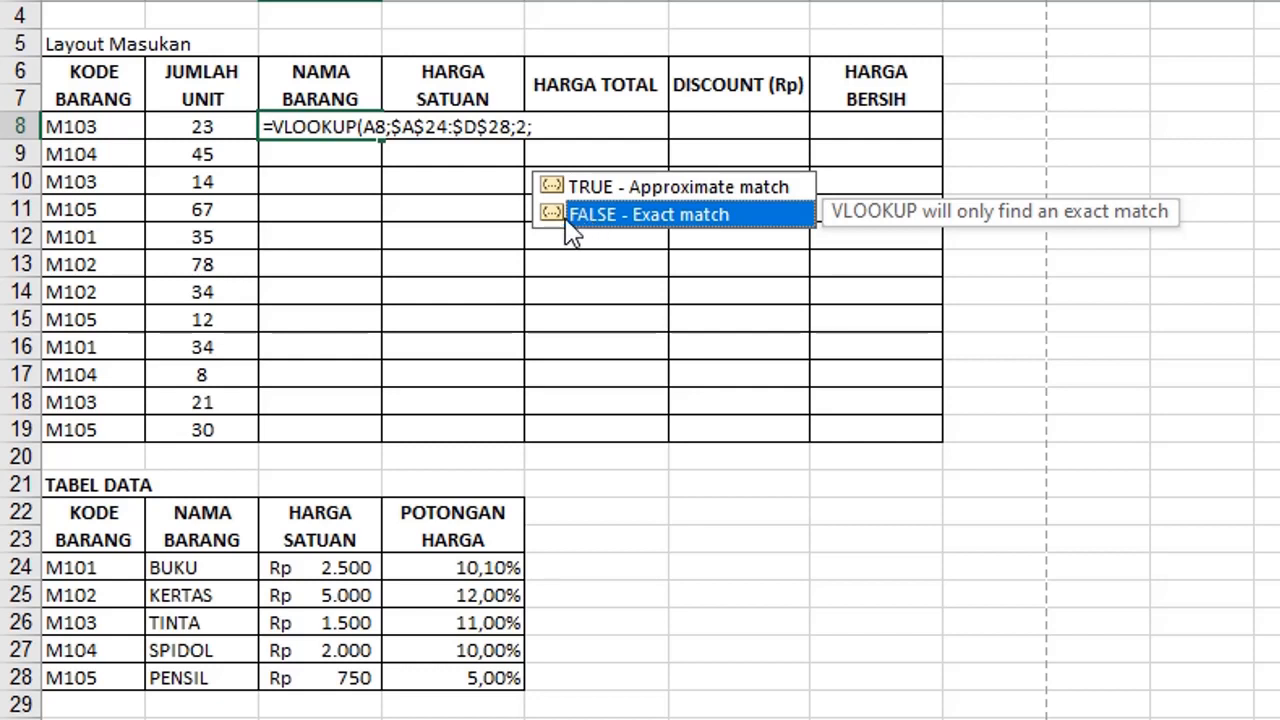
key("Tab")
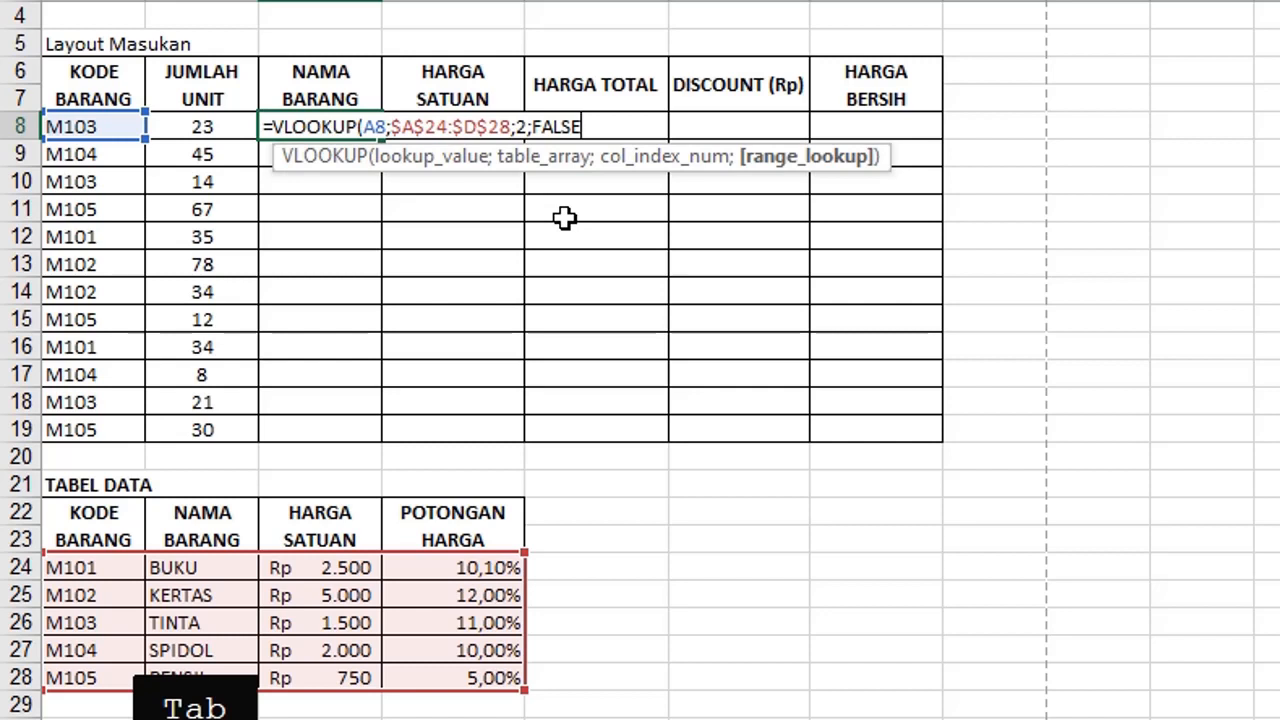
type(")")
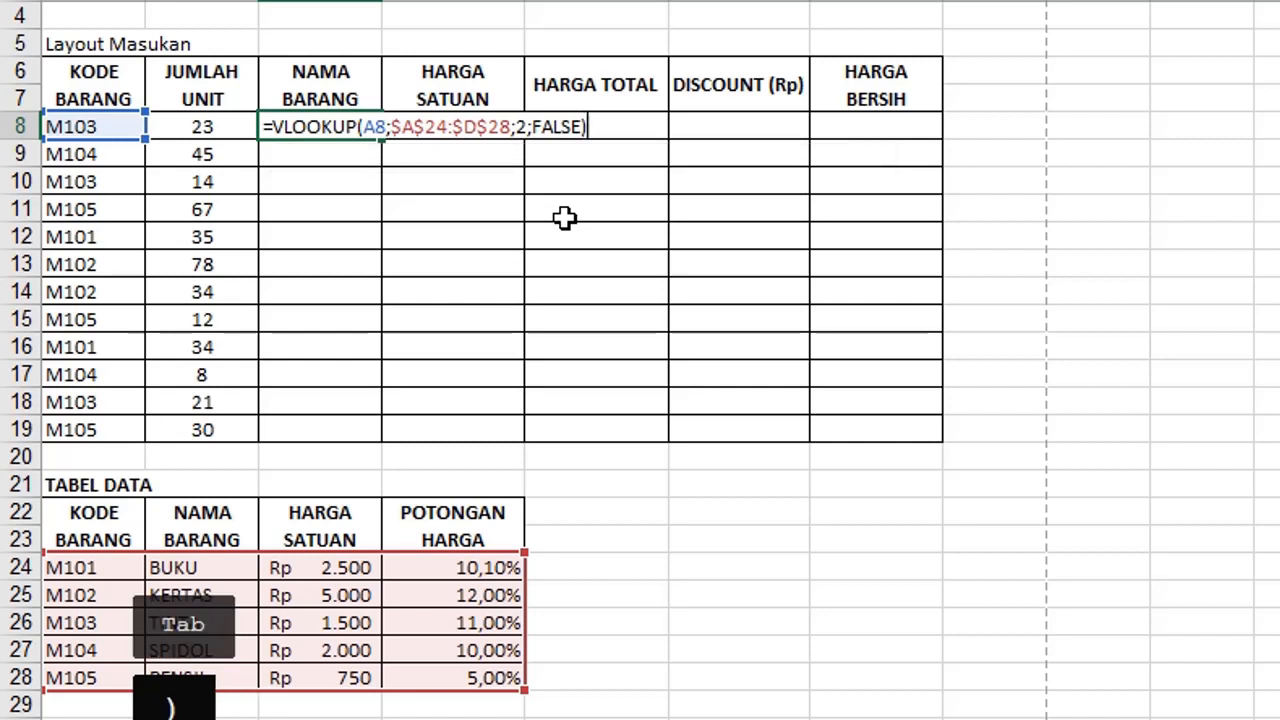
key("Return")
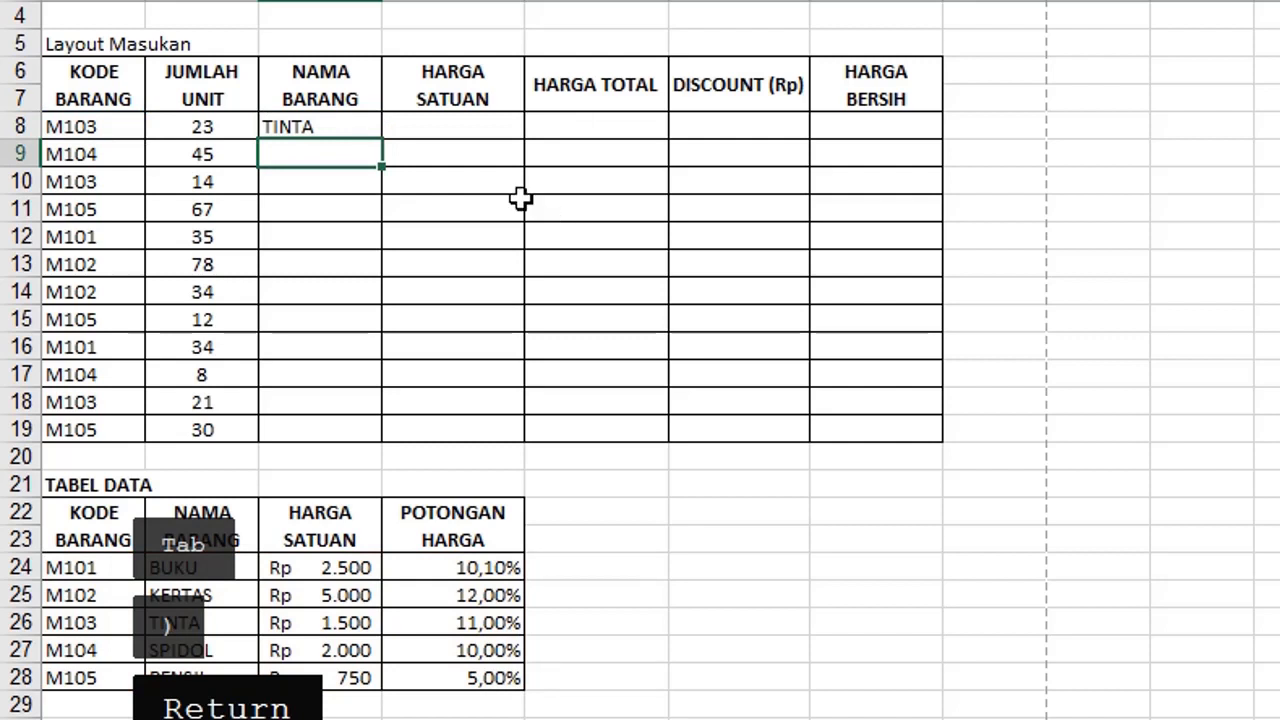
left_click(334, 126)
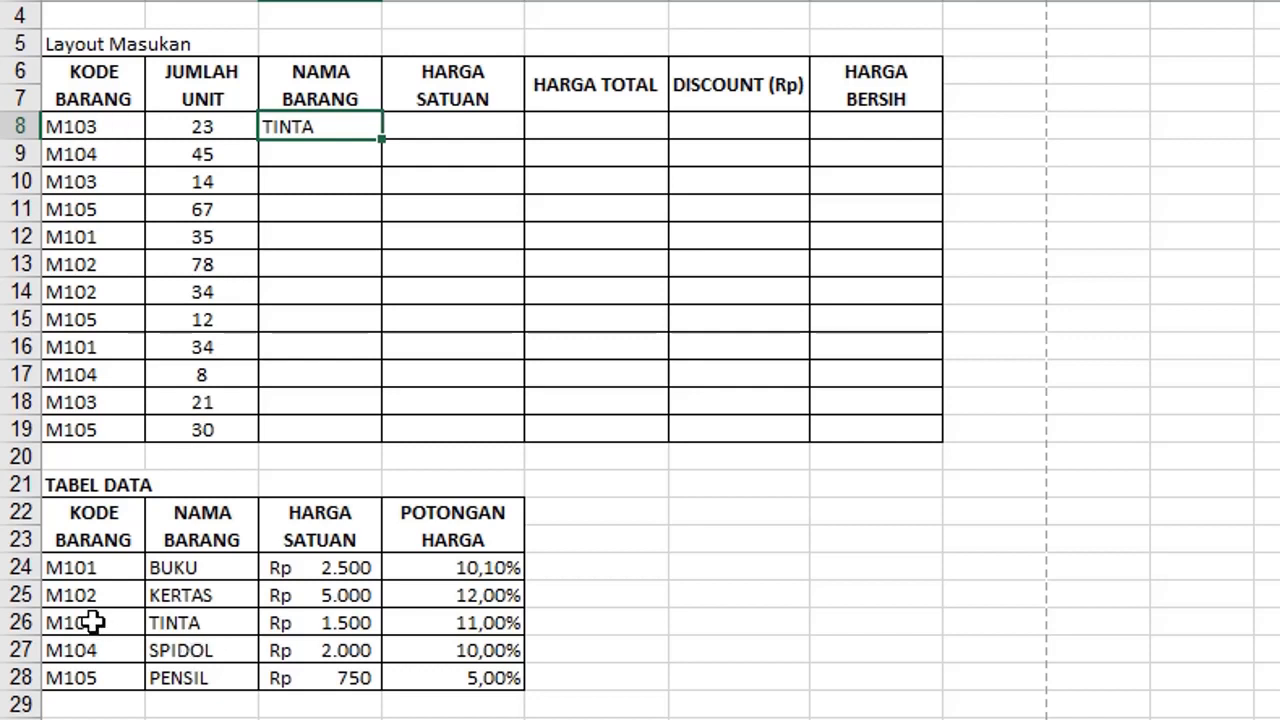
left_click(105, 124)
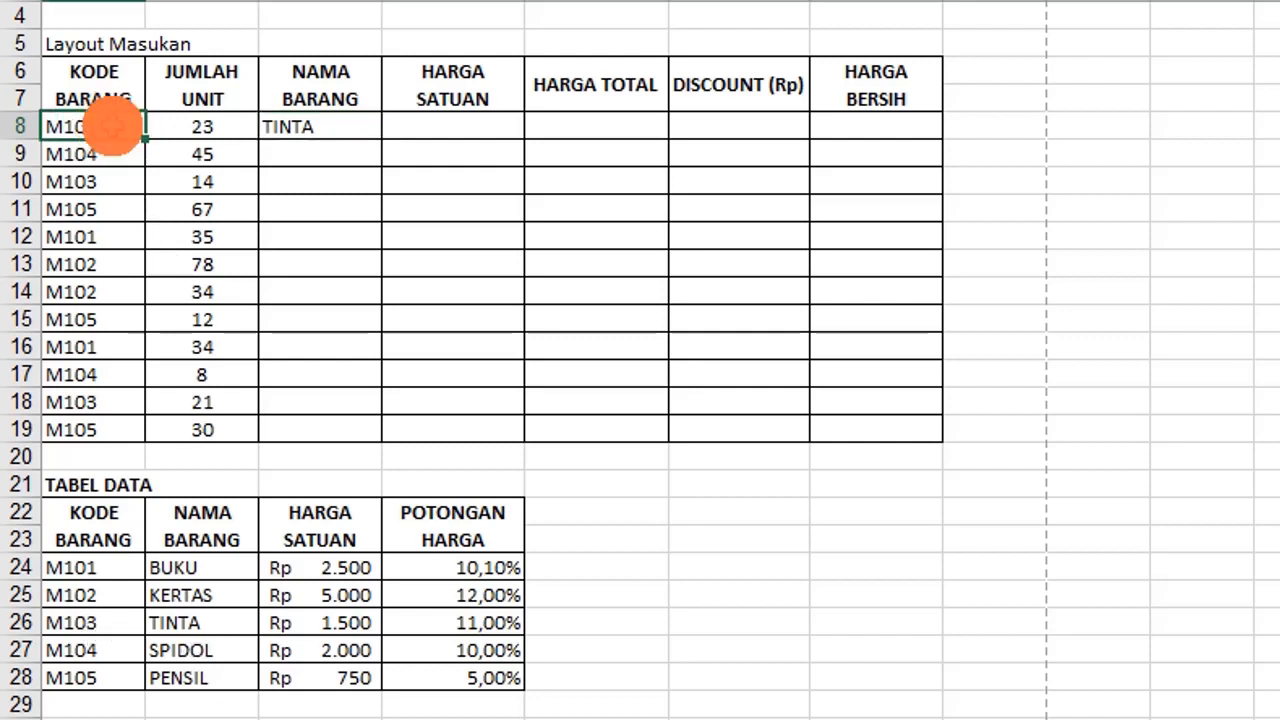
Step: Add a trailing space to the item code M103 in cell A8 to test the effect on the VLOOKUP
left_click(114, 623)
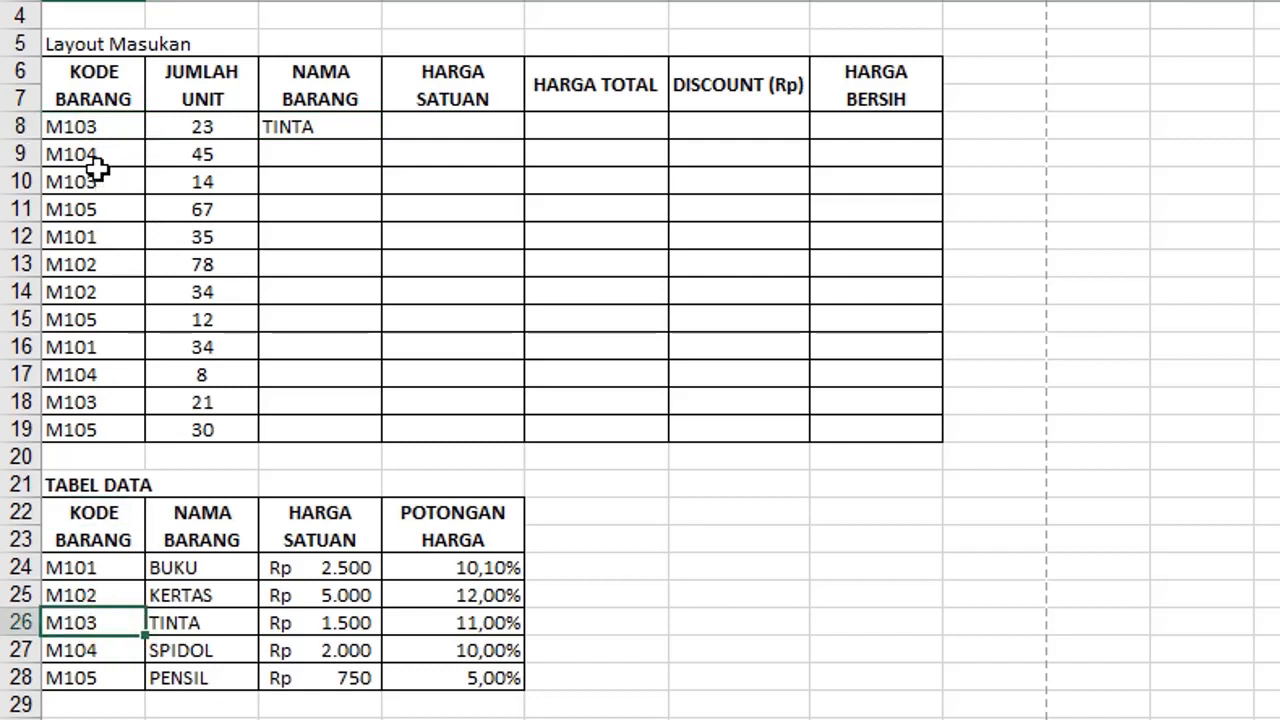
left_click(117, 127)
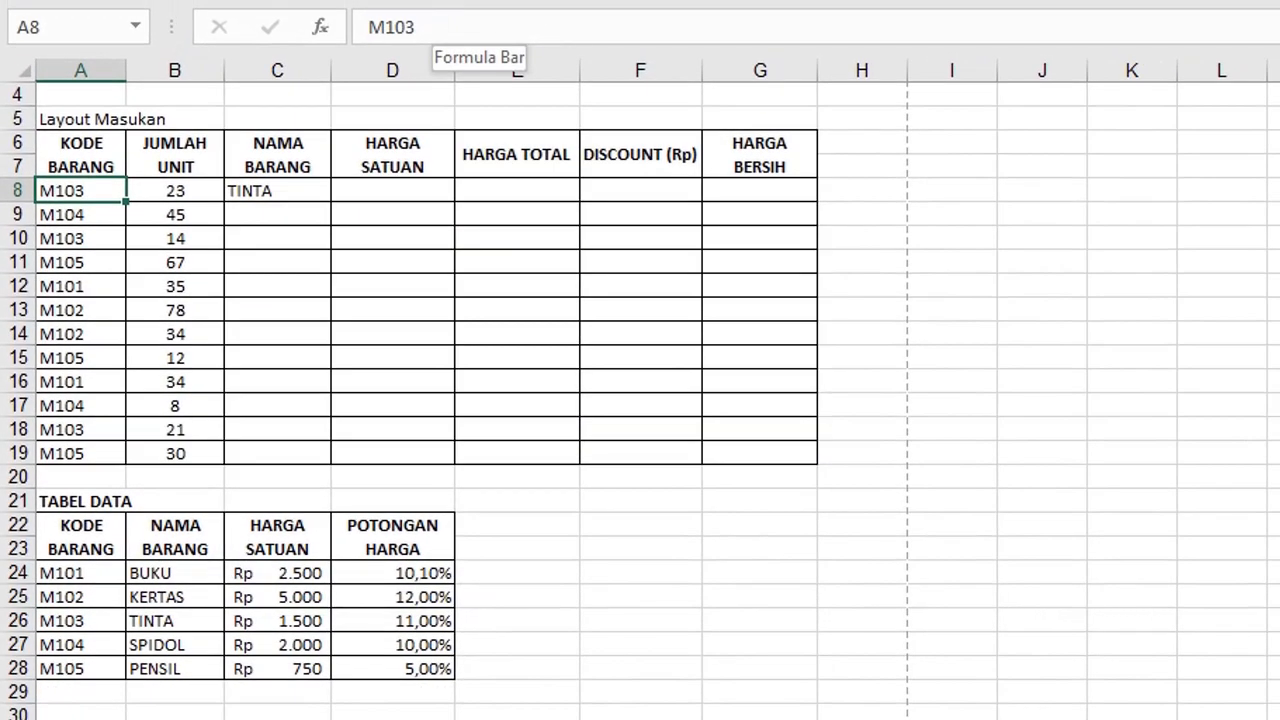
left_click(412, 27)
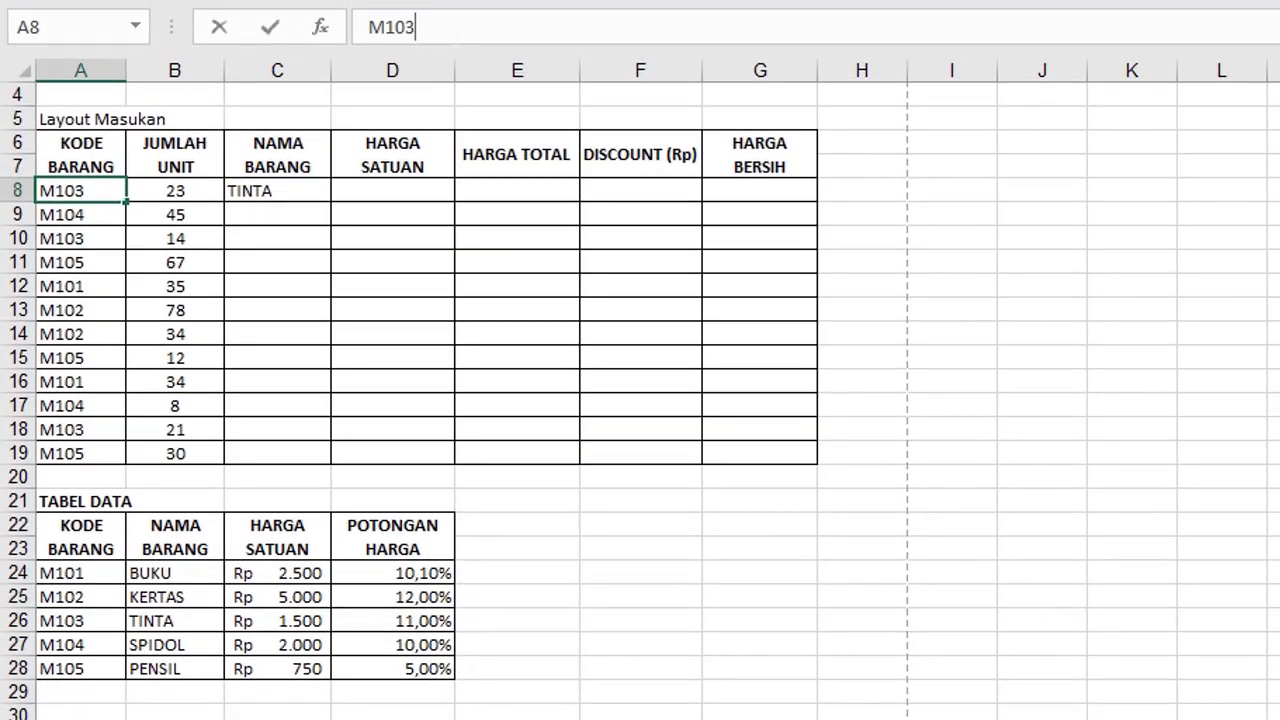
key("Return")
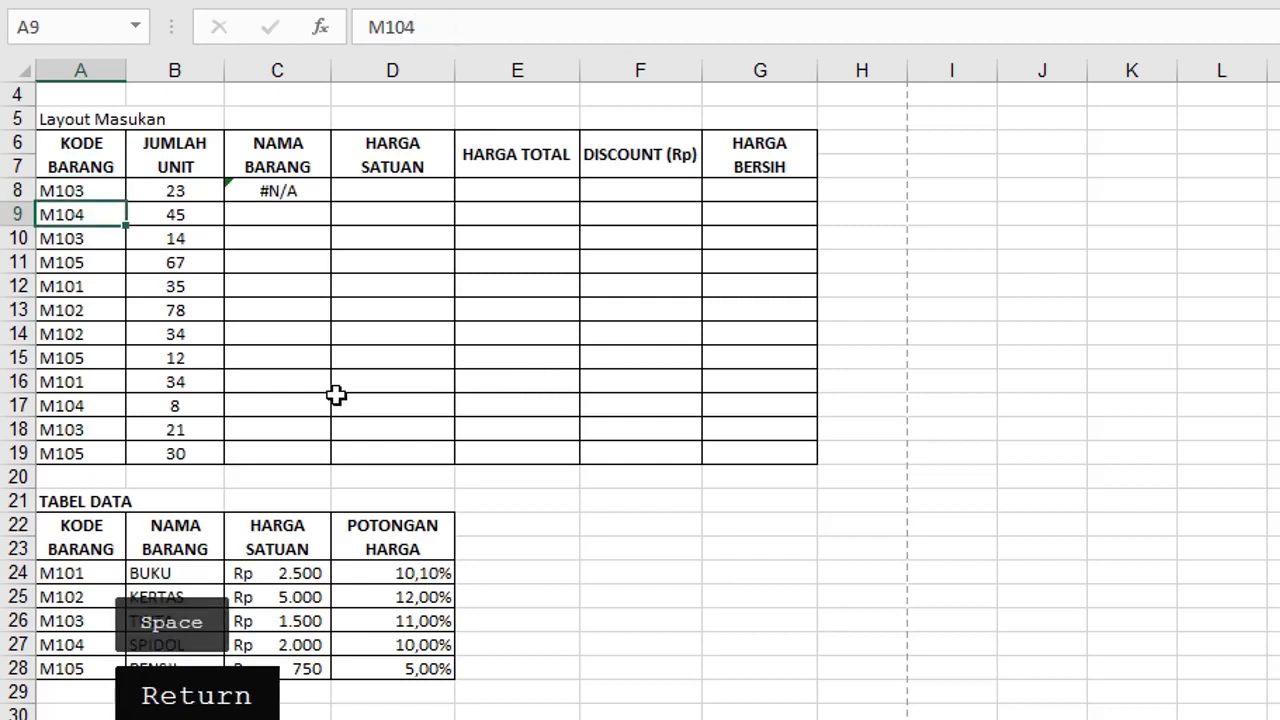
Step: Examine the item code in cell A8 character by character, checking for extra characters after the code
left_click(82, 190)
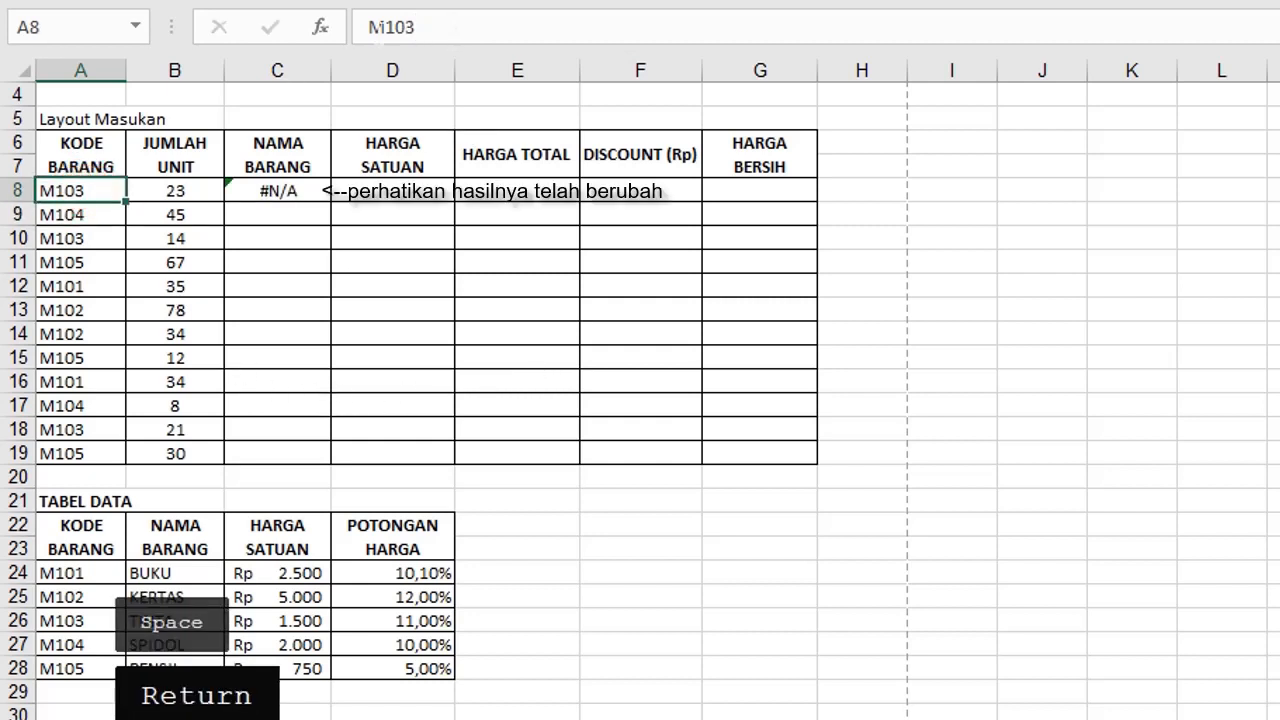
left_click(527, 25)
key("Left")
key("Right")
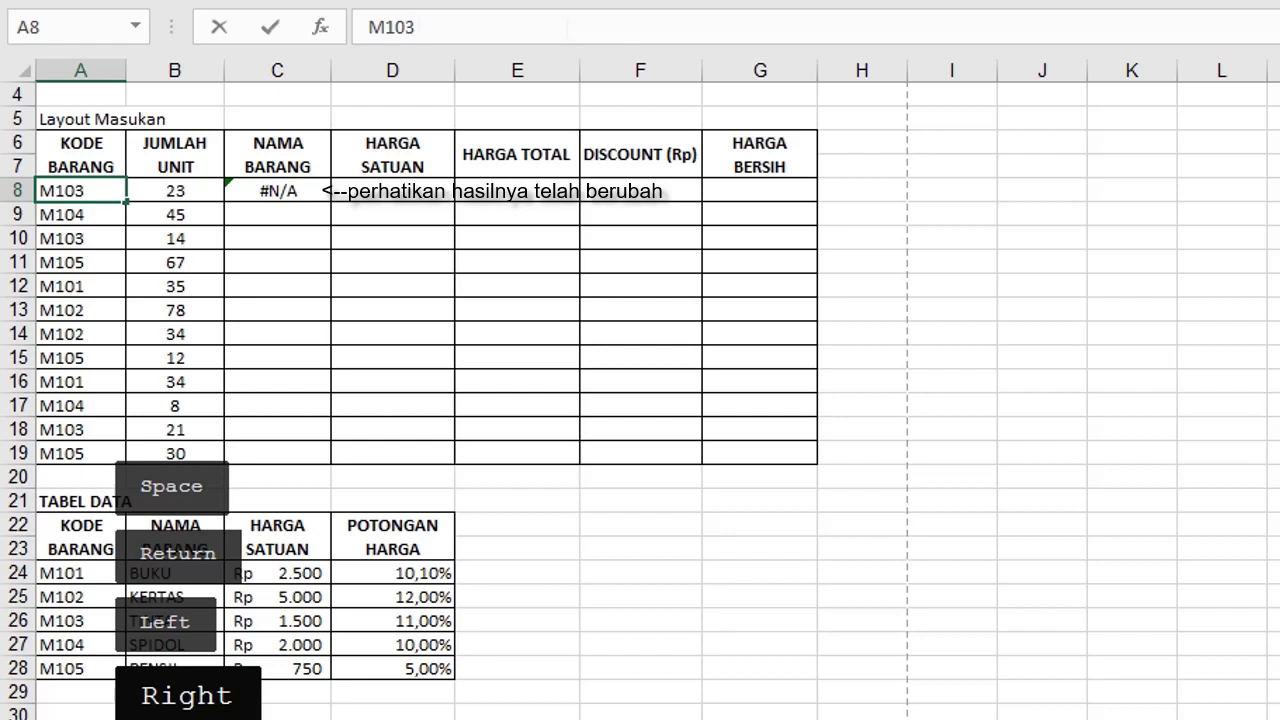
key("Left")
key("Left")
key("Left")
key("Left")
key("Left")
key("Left")
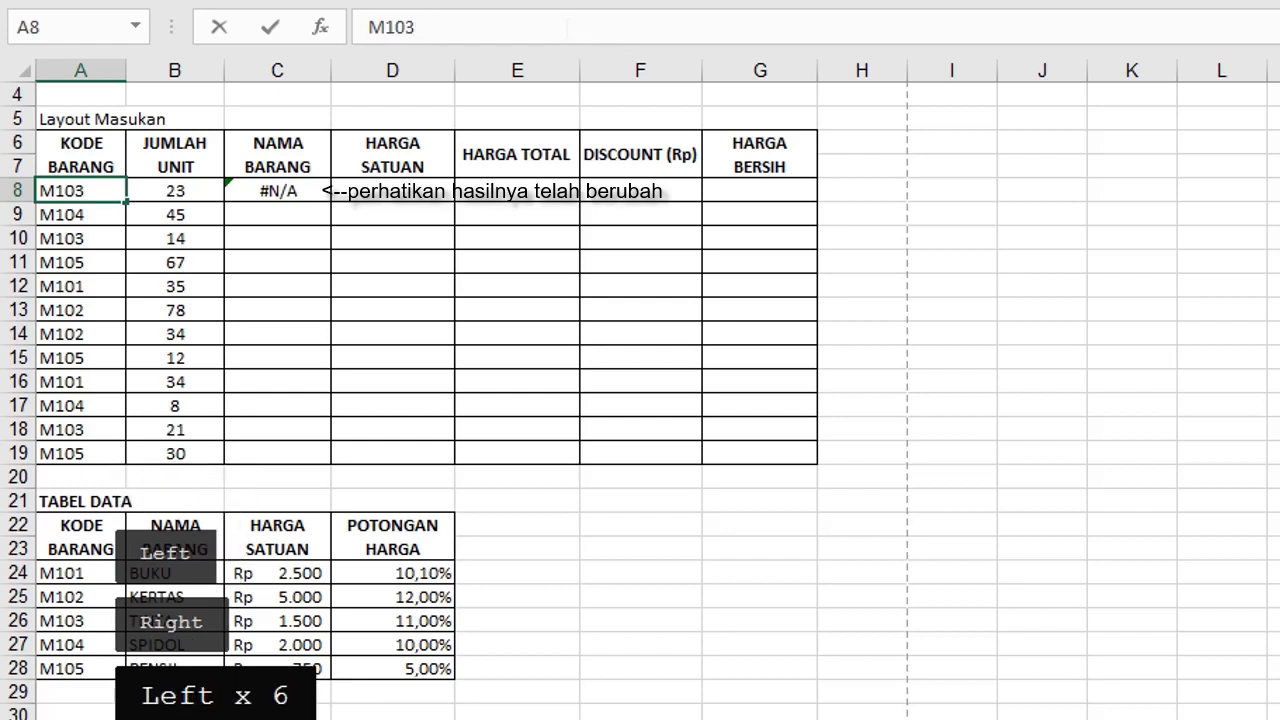
key("Right")
key("Right")
key("Left")
key("Left")
key("Left")
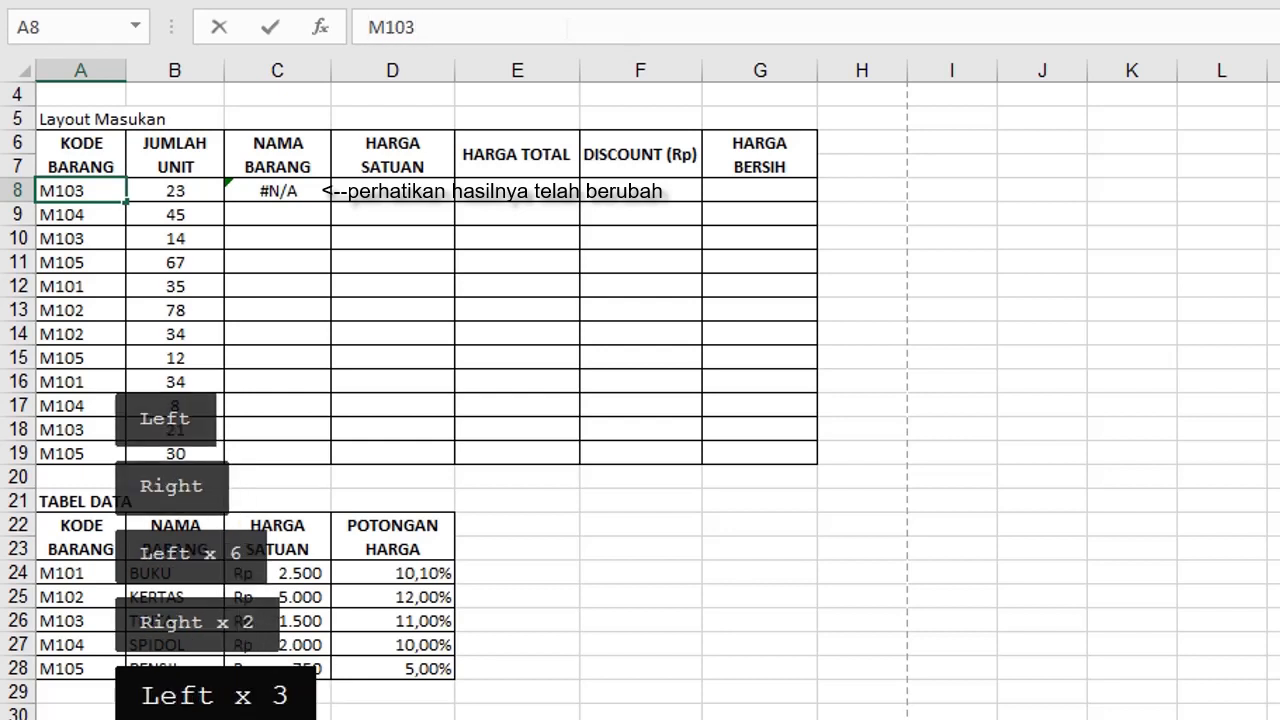
key("Right")
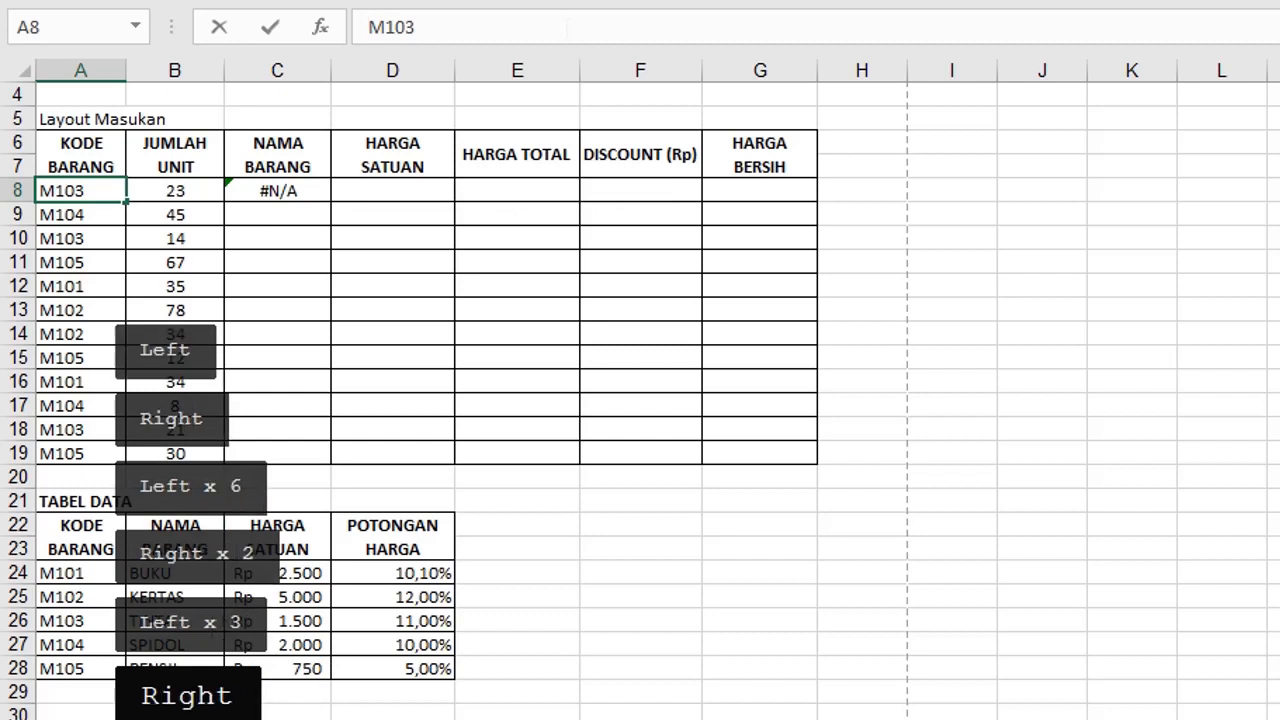
key("Right")
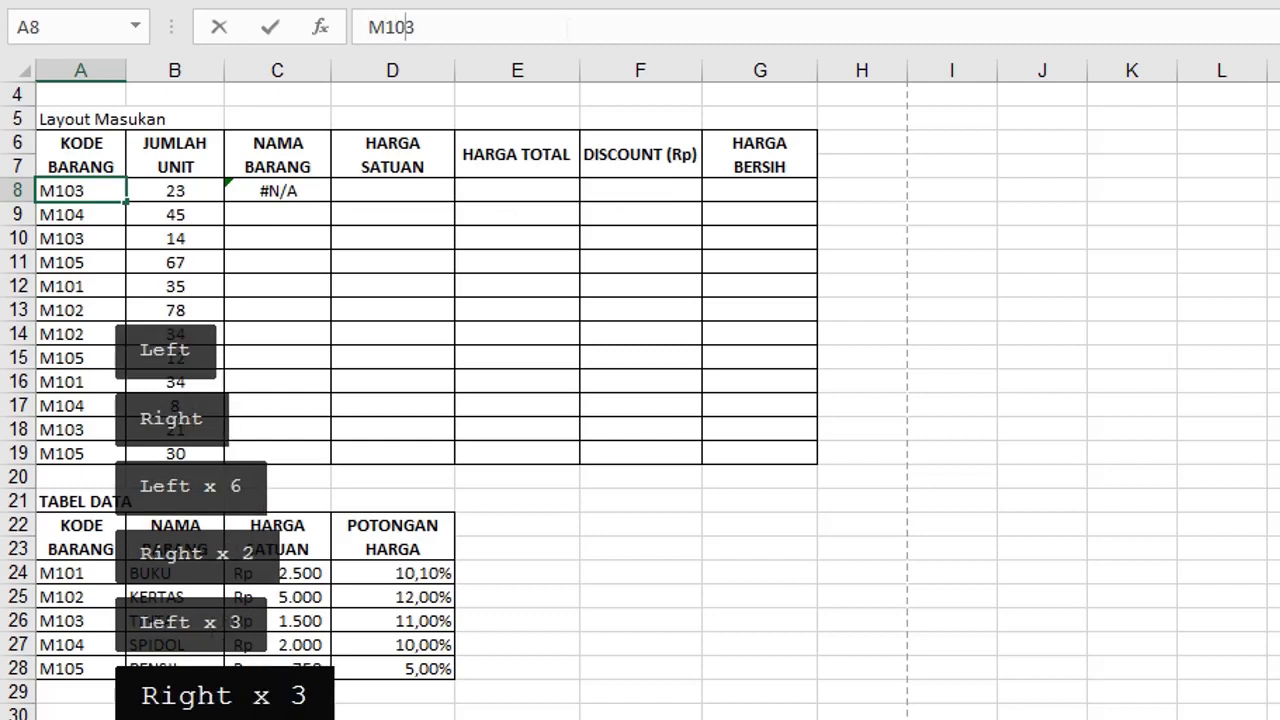
key("Right")
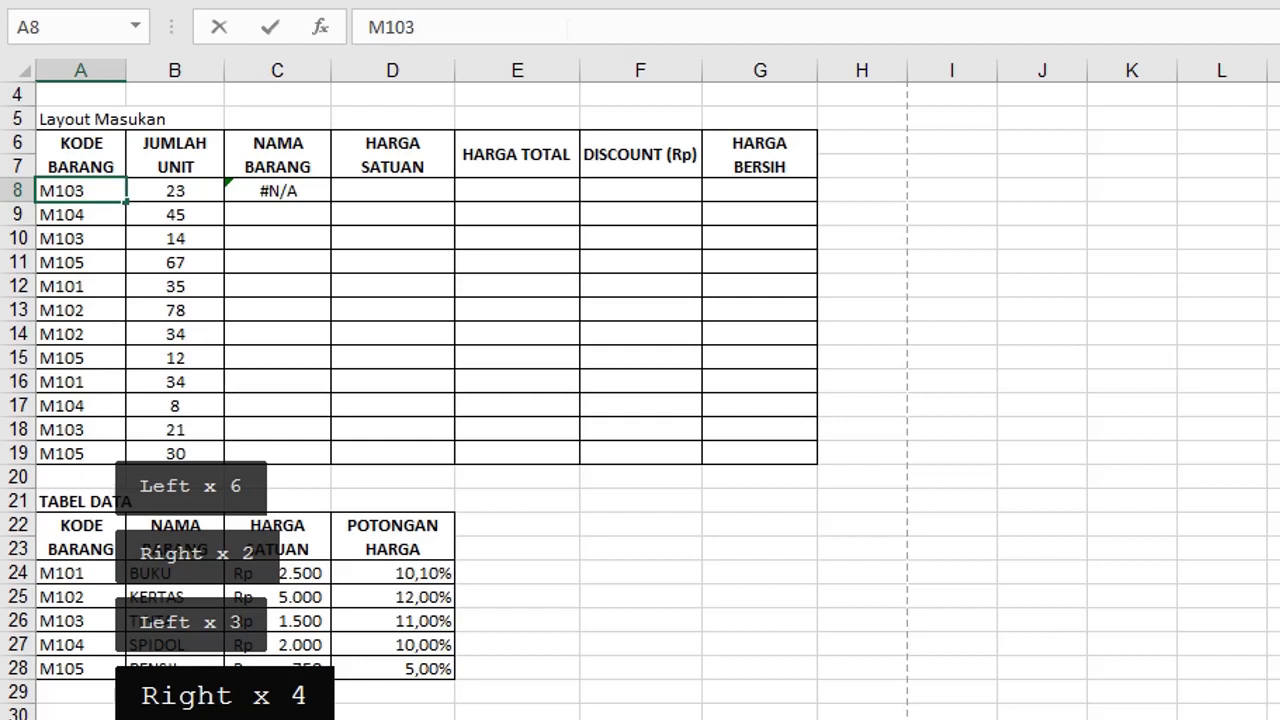
key("Right")
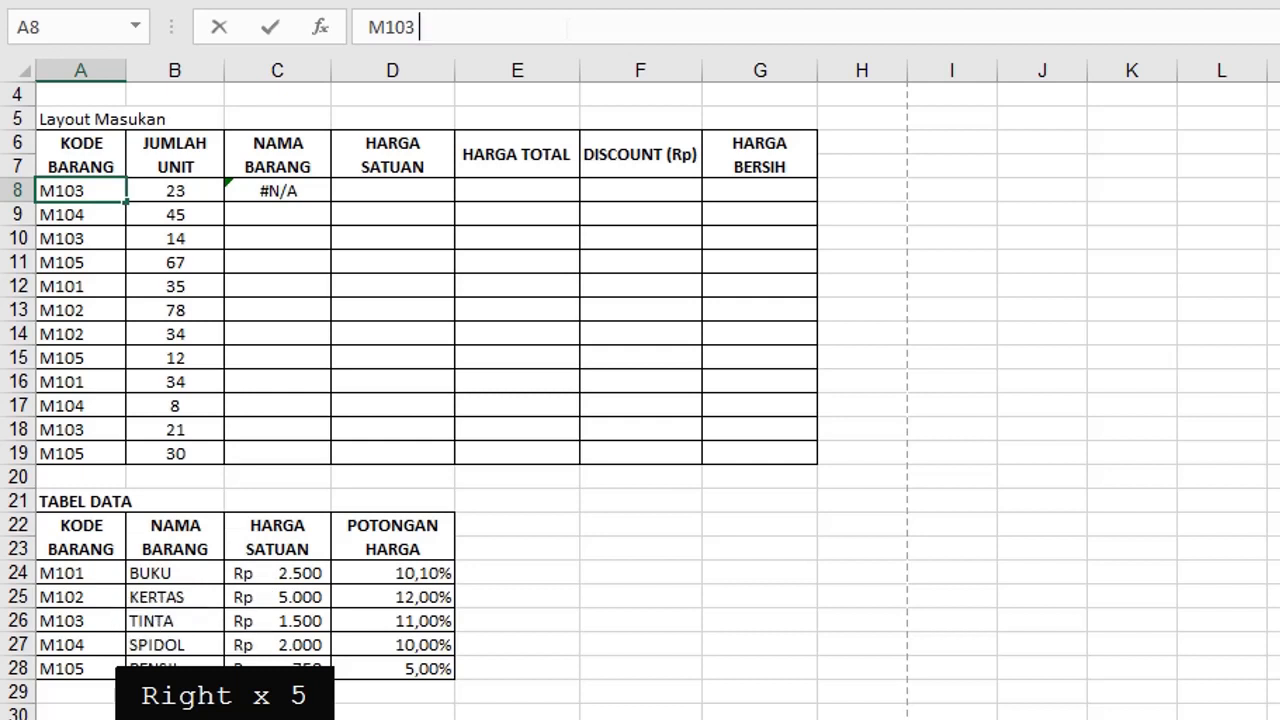
Step: Examine the item code in TABEL DATA cell A26 character by character and compare it with the code in A8
left_click(84, 622)
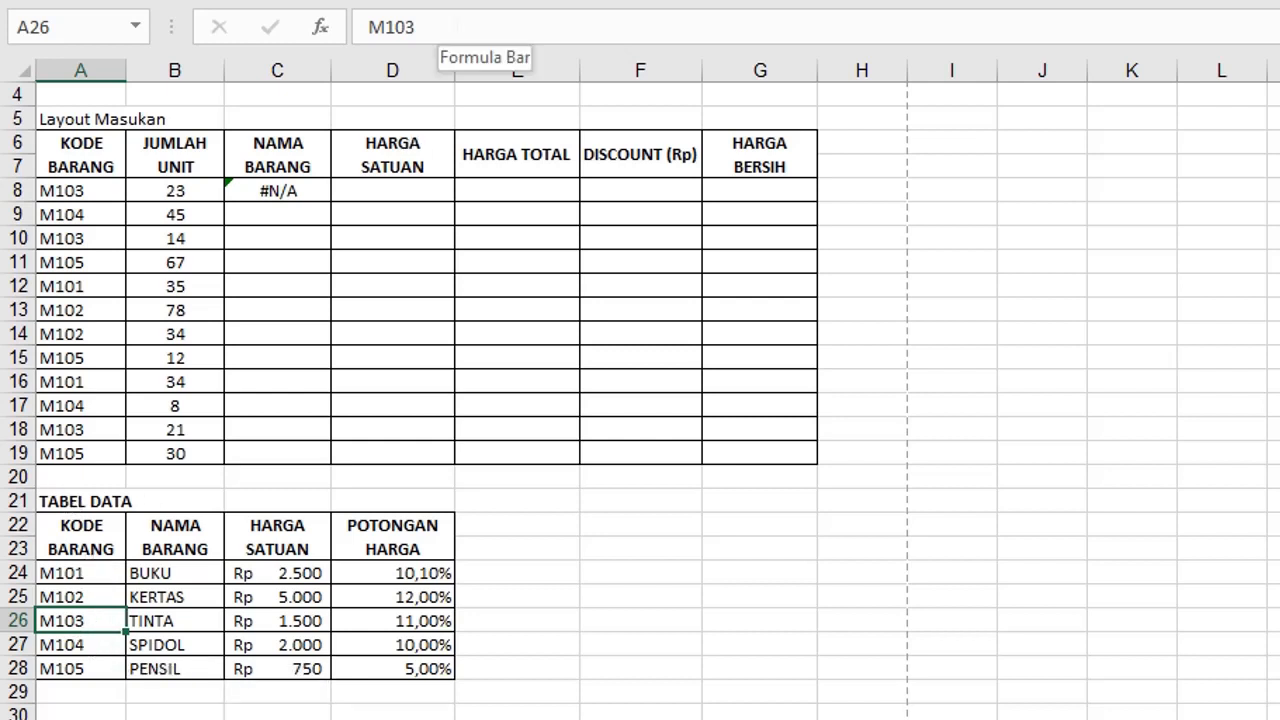
left_click(456, 27)
left_click(362, 27)
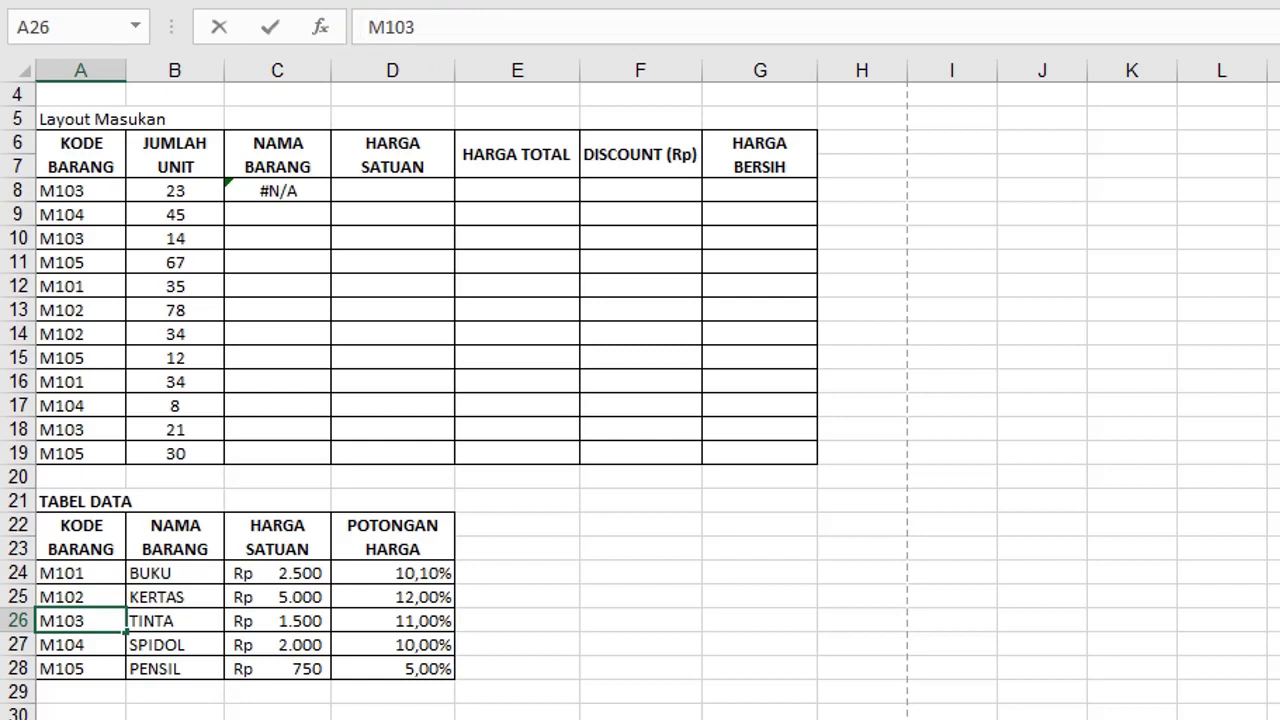
key("Left")
key("Right")
key("Right")
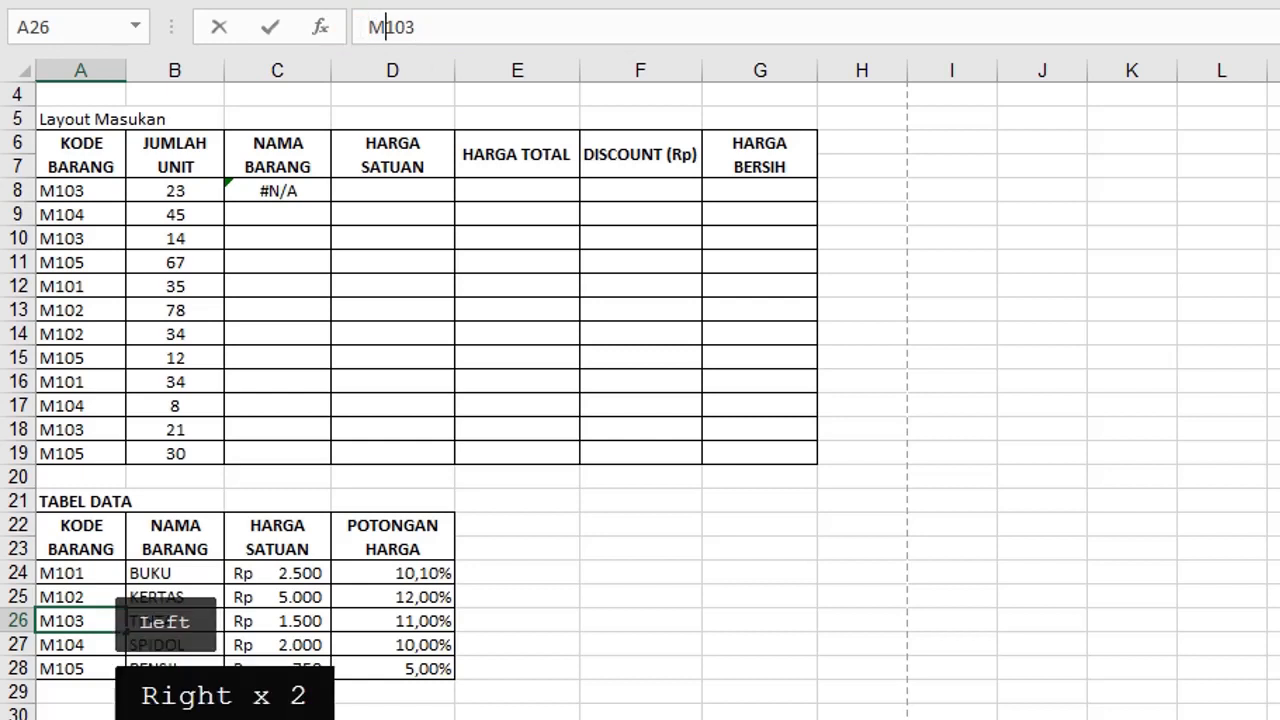
key("Right")
key("Right")
key("Return")
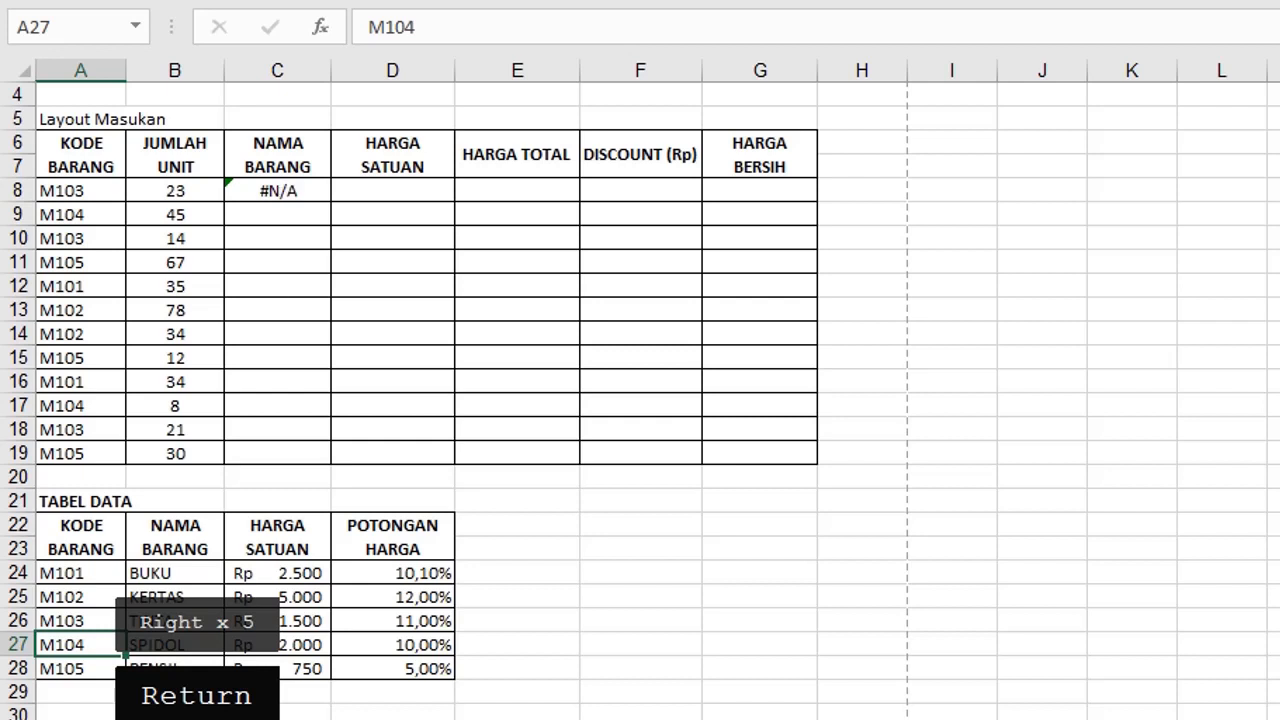
left_click(90, 621)
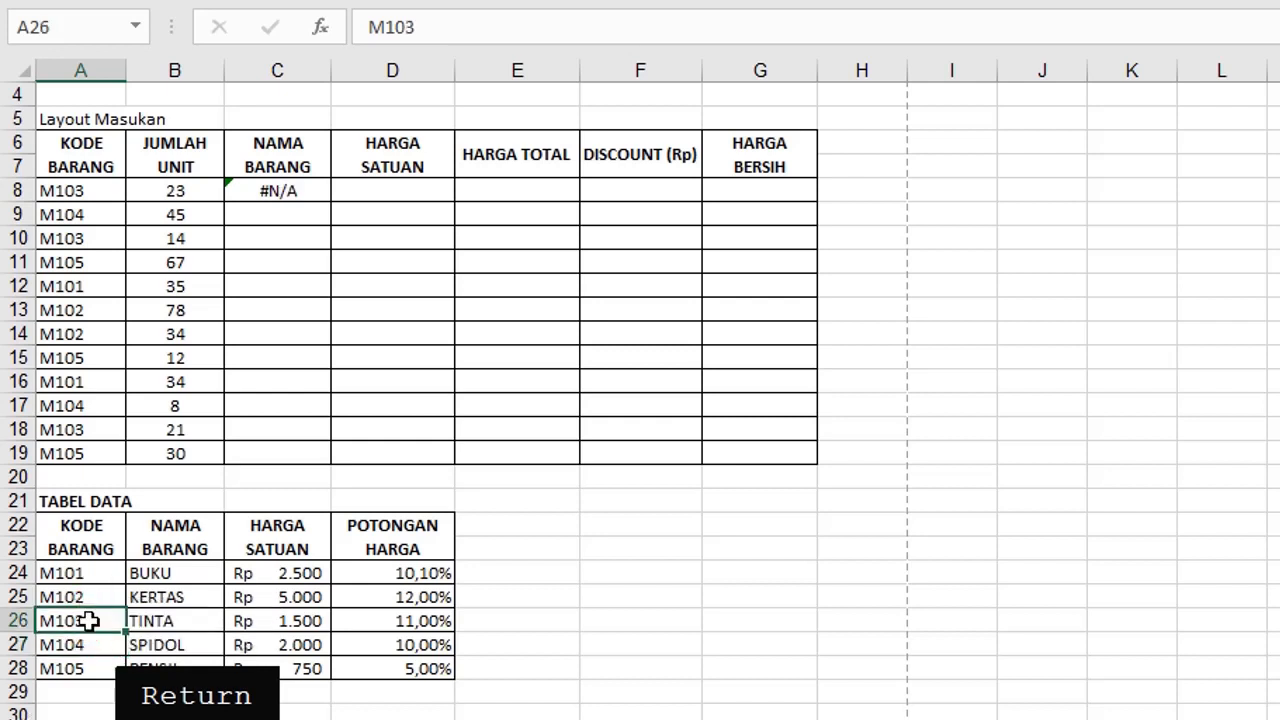
left_click(88, 195)
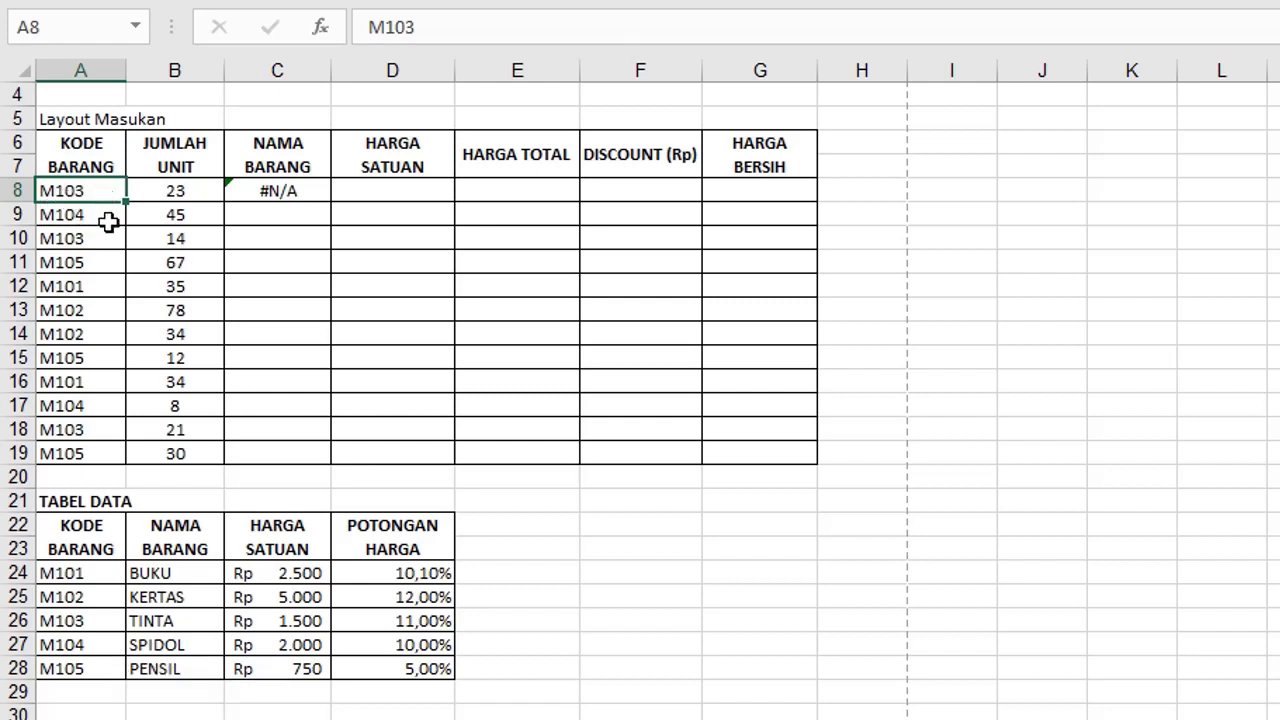
left_click(90, 624)
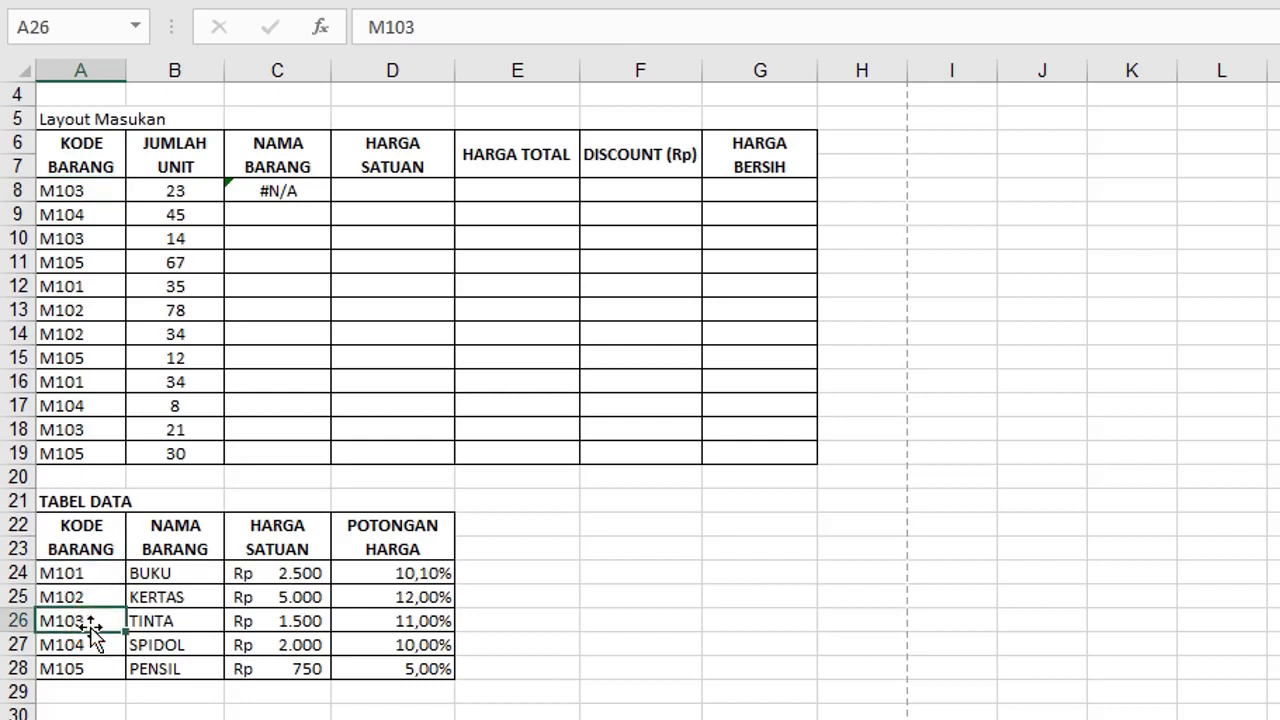
Step: Remove the trailing space from the item code in cell A8 so that it reads M103
left_click(97, 190)
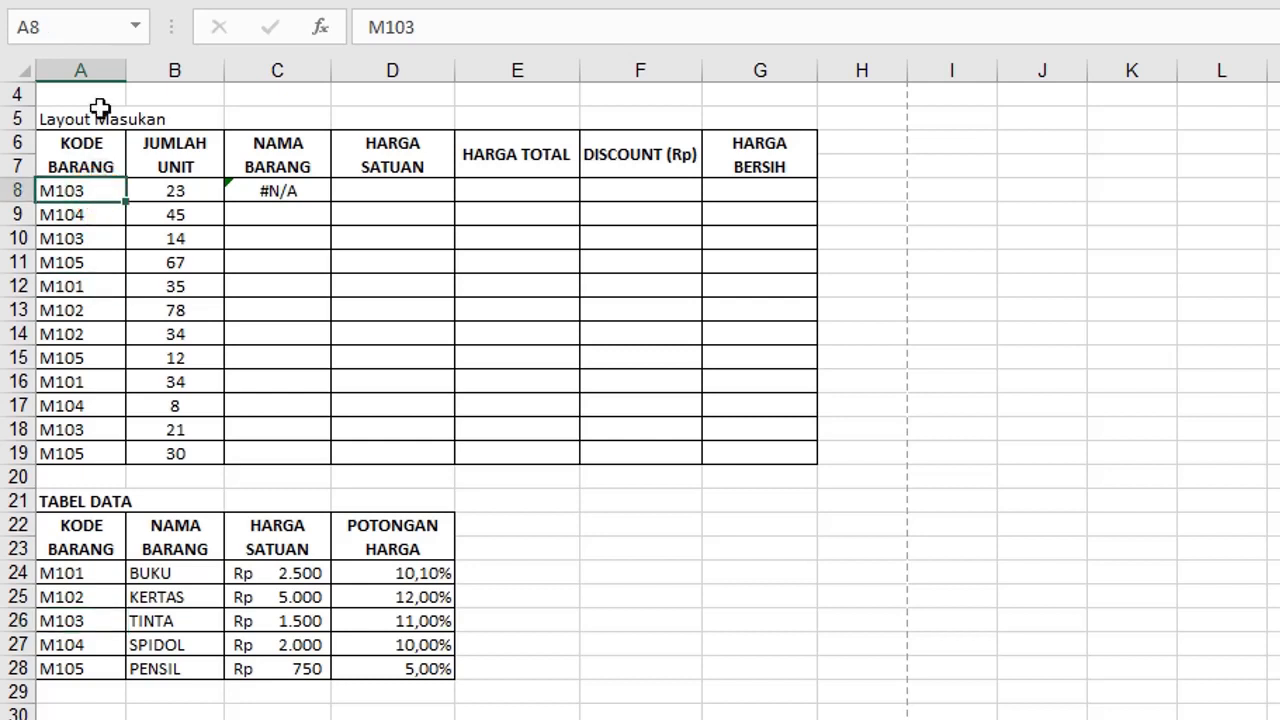
left_click(508, 24)
key("BackSpace")
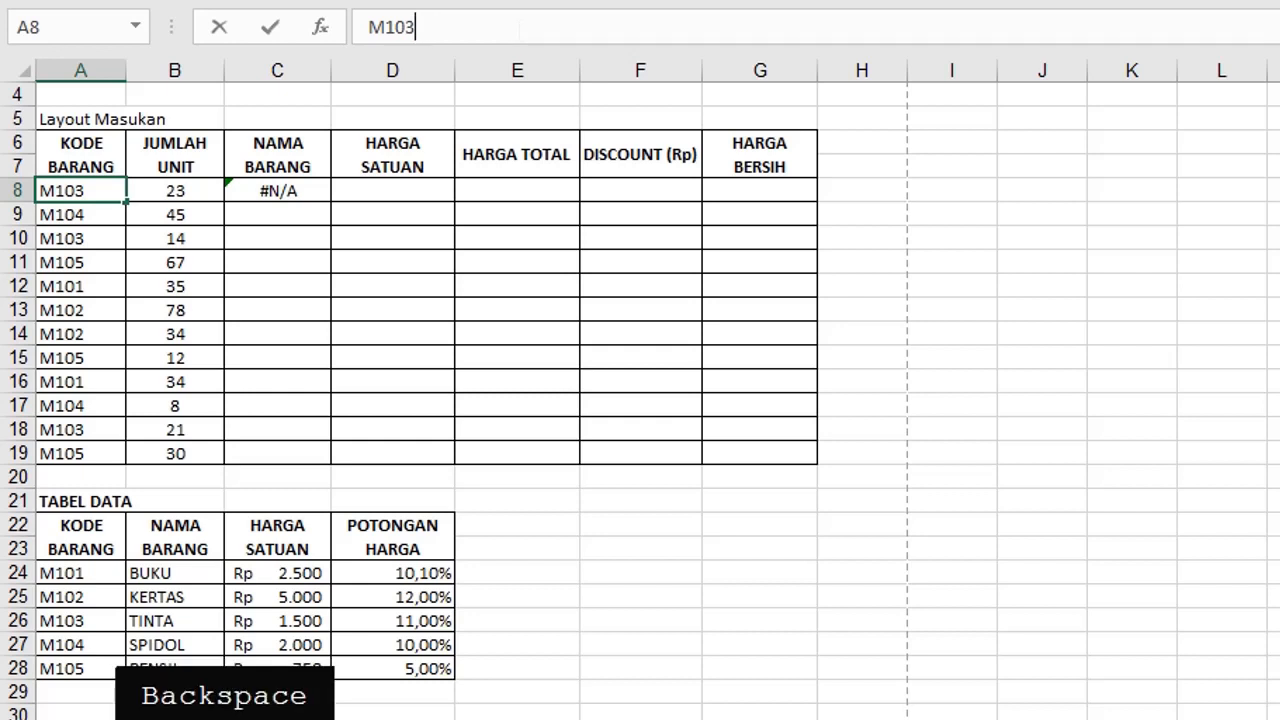
key("Return")
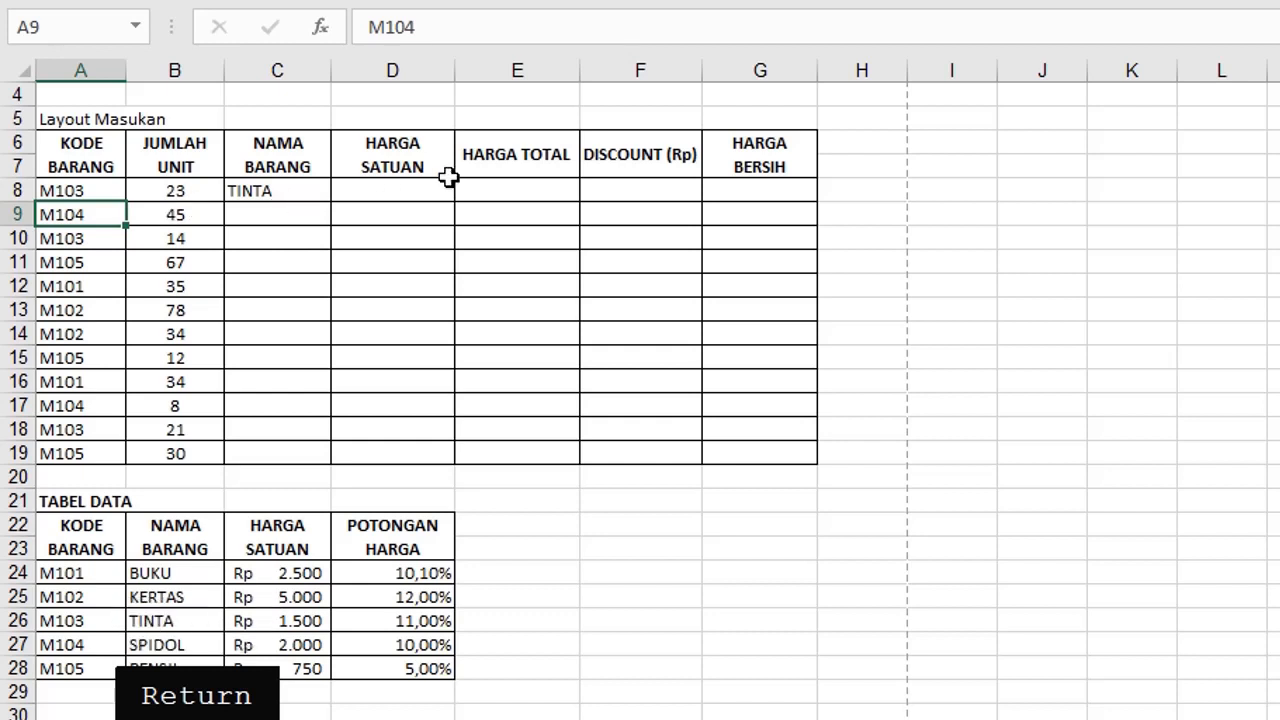
Step: Start a VLOOKUP formula in cell D8 of the HARGA SATUAN column with A8 as the lookup value
left_click(400, 192)
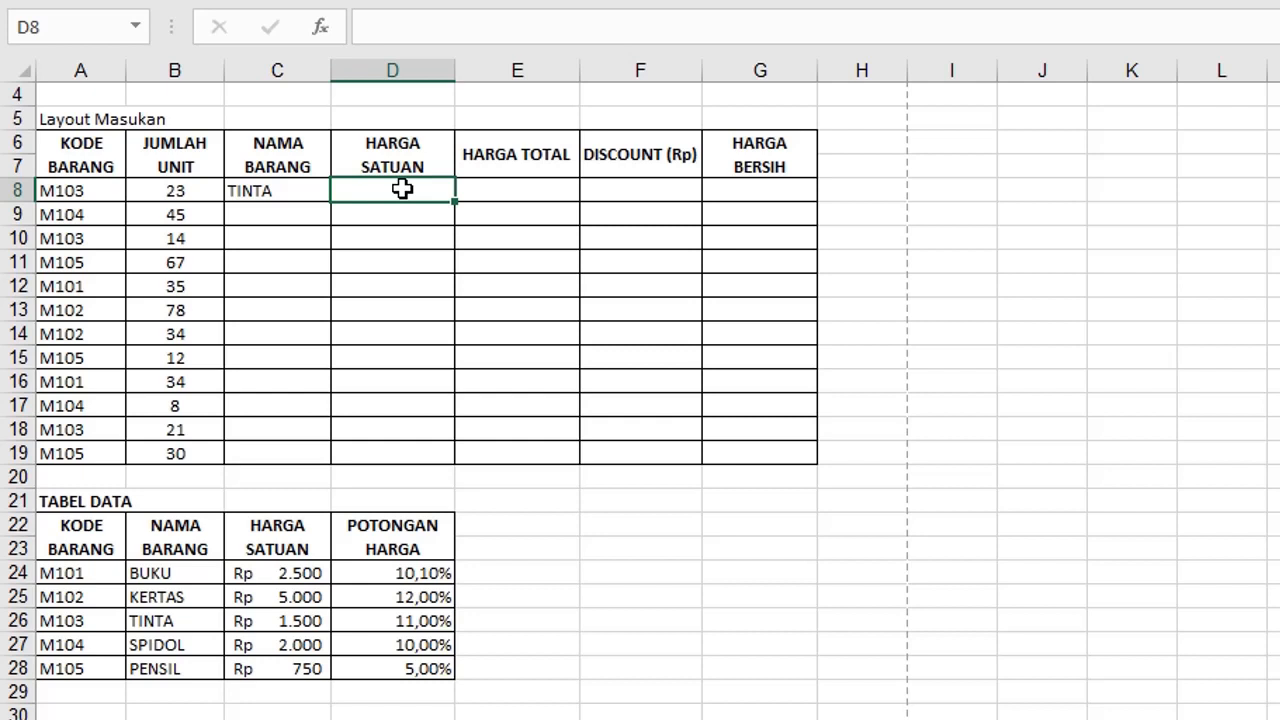
type("=v")
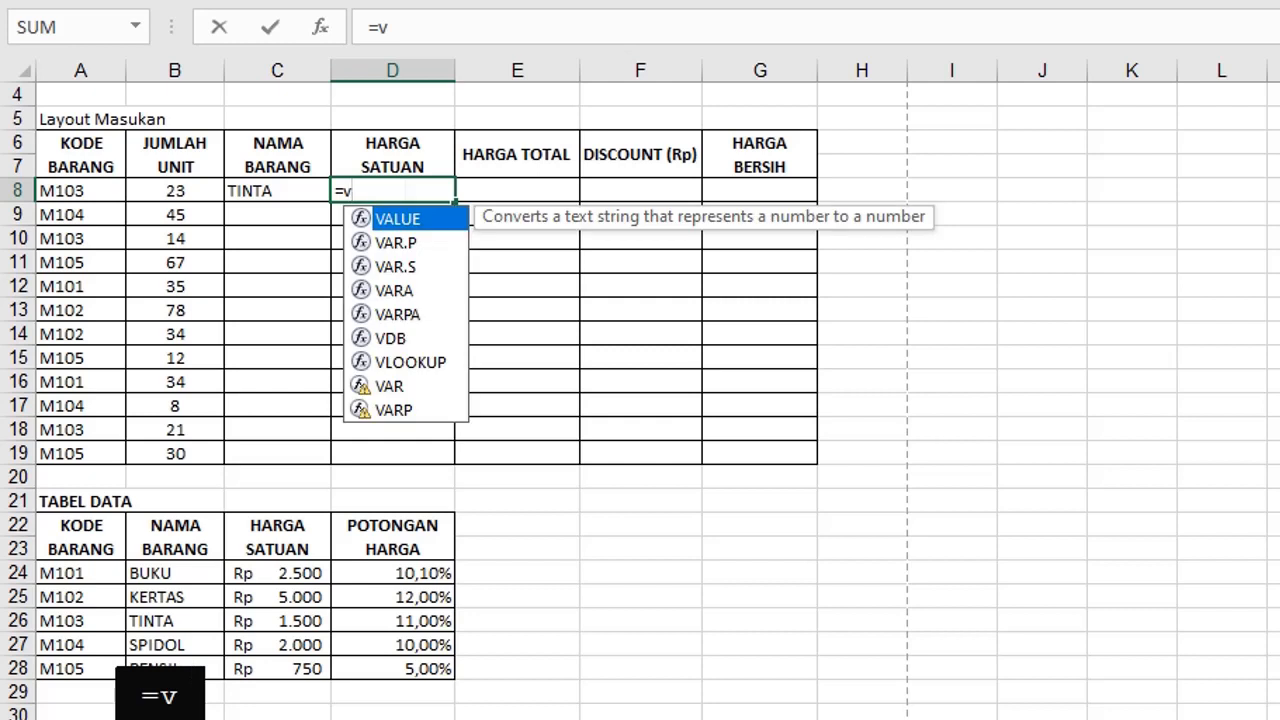
type("l")
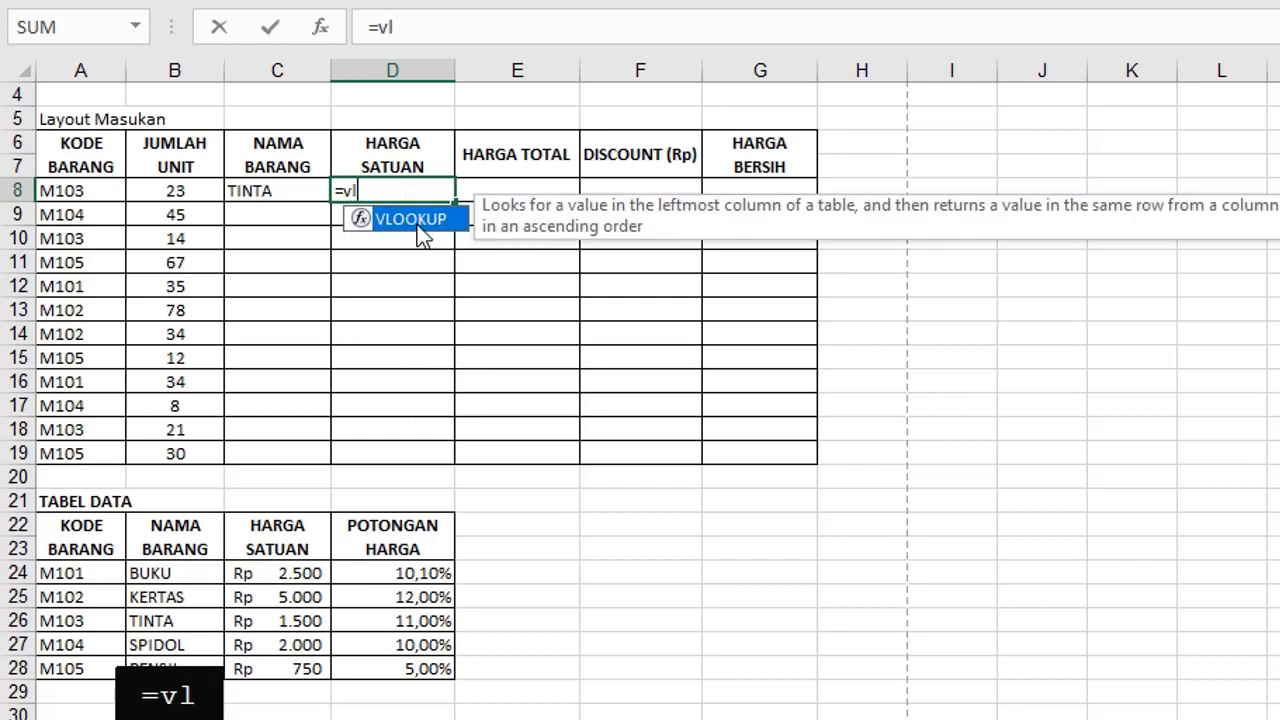
key("Tab")
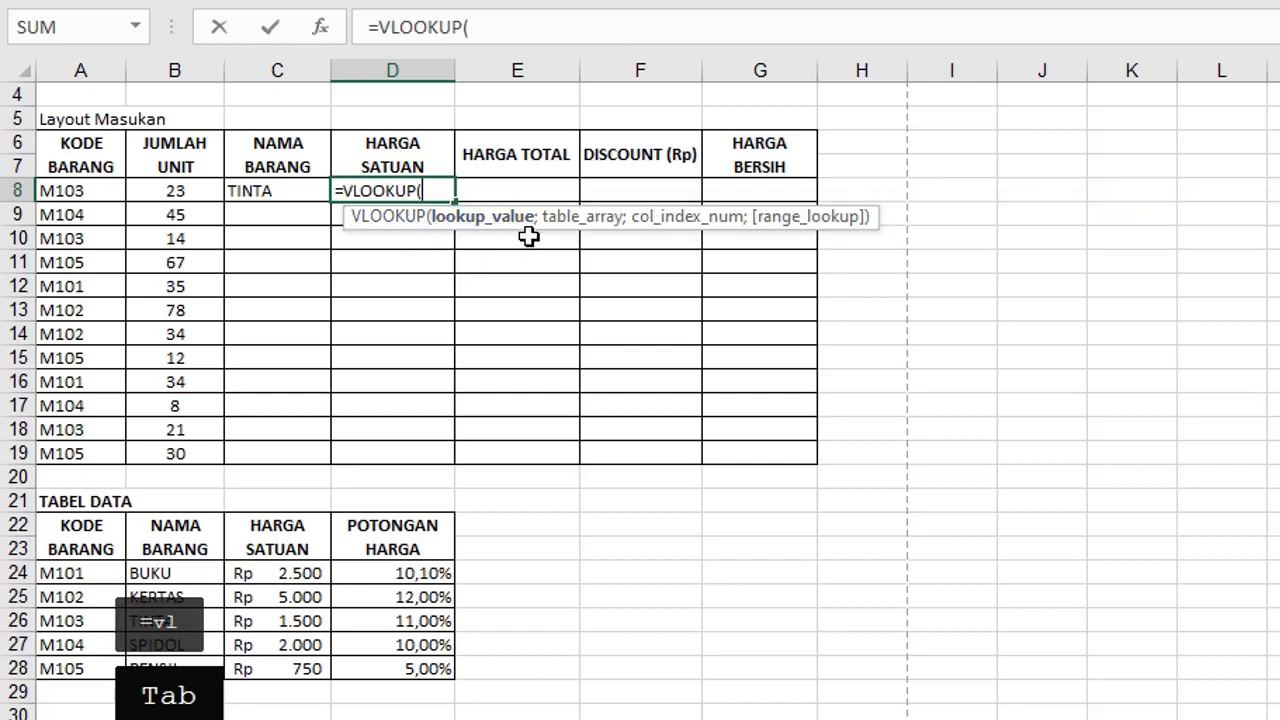
left_click(72, 193)
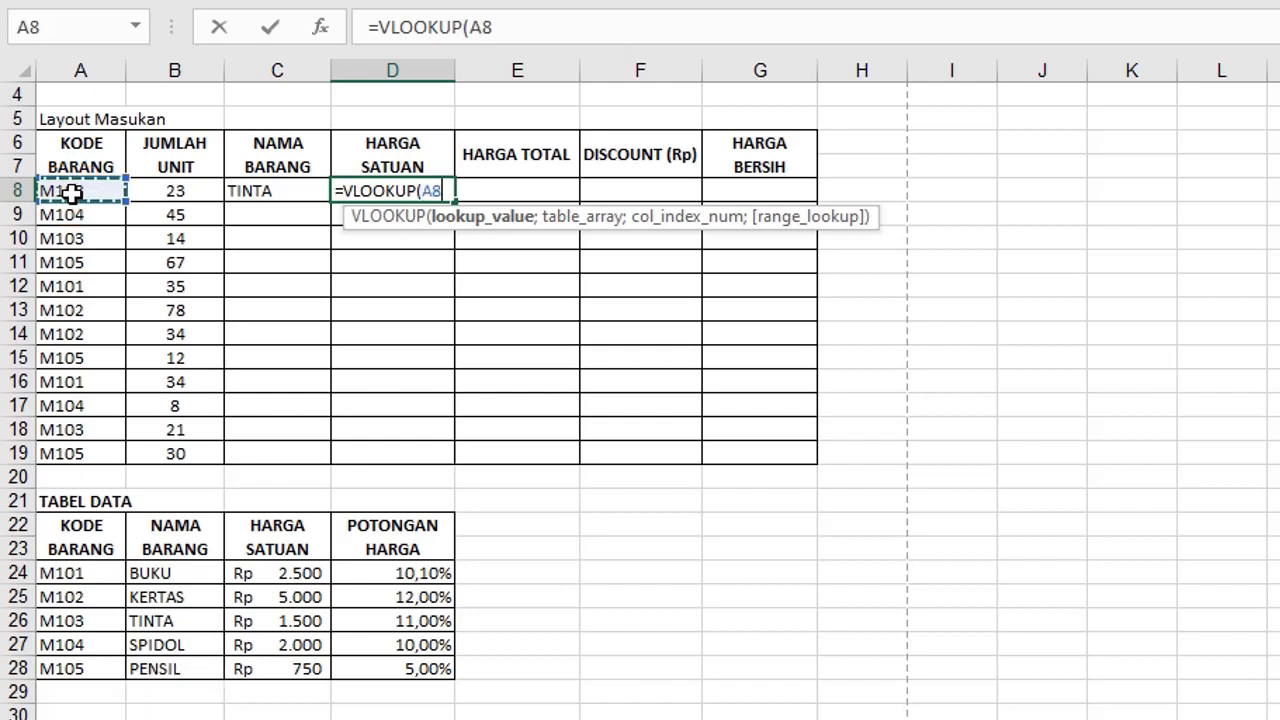
type(";")
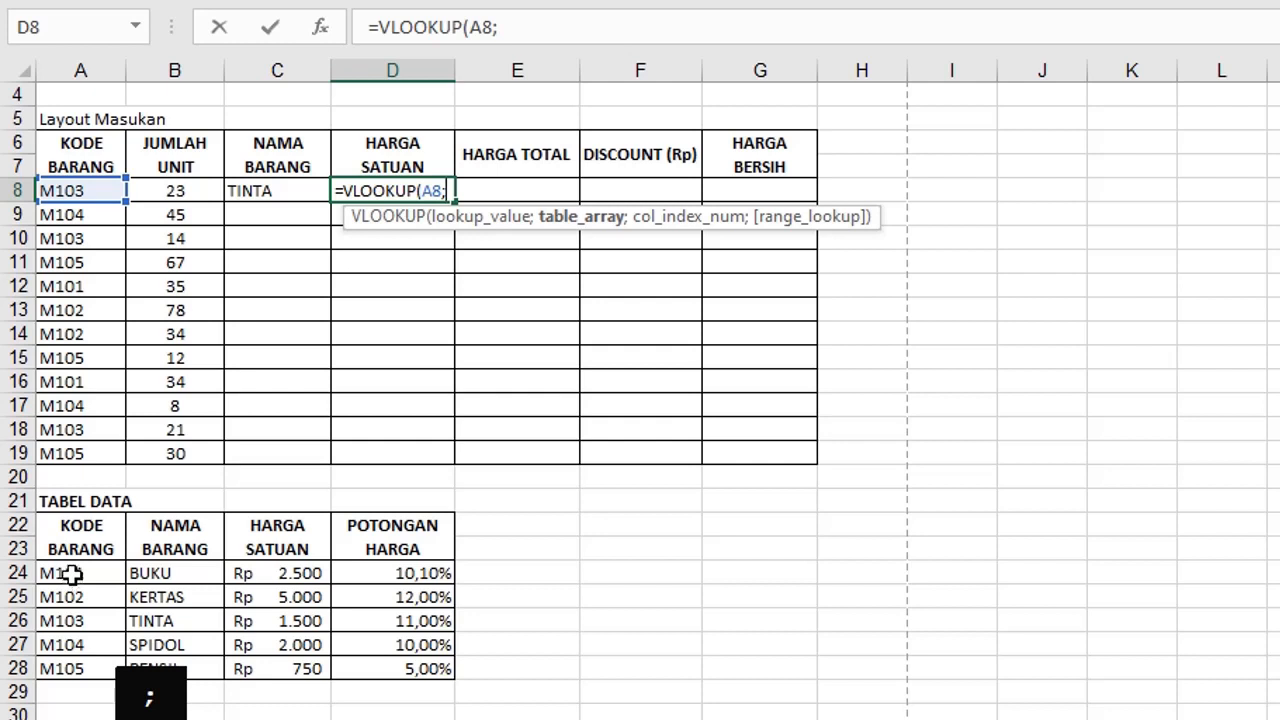
Step: Add the TABEL DATA range to the D8 formula as its table array, locked as $A$24:$D$28
left_click_drag(70, 573, 425, 672)
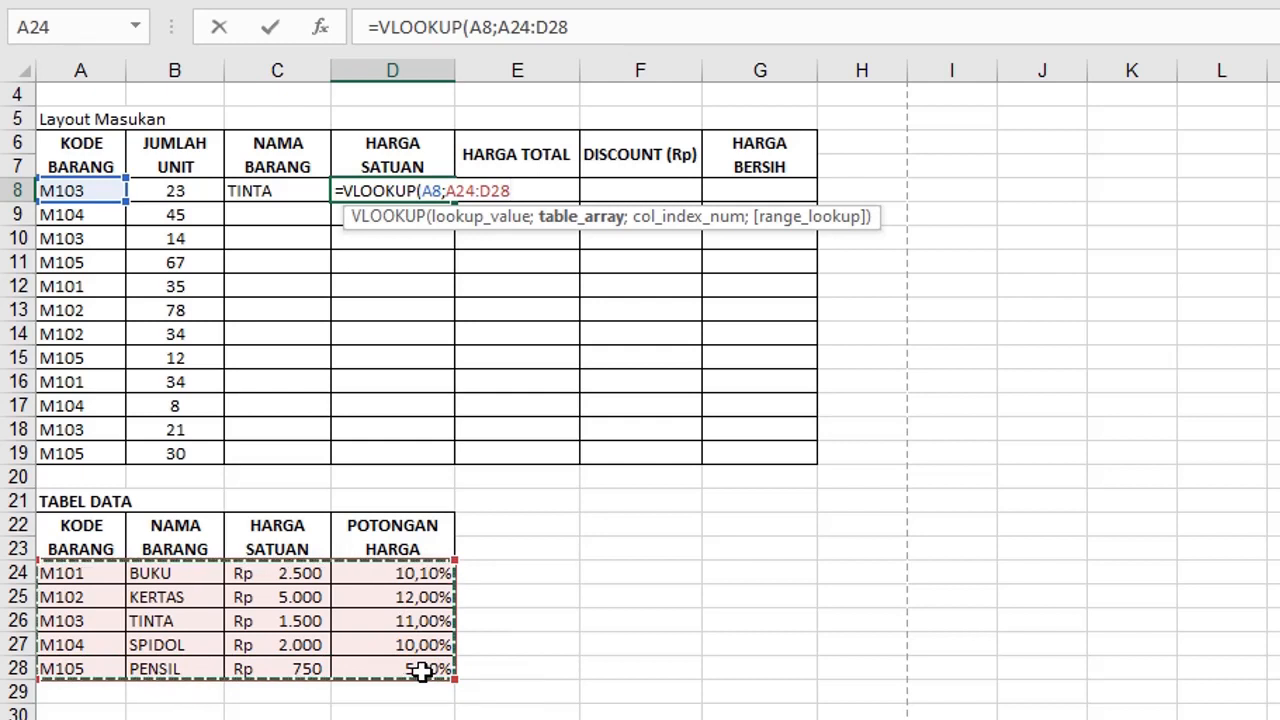
key("F4")
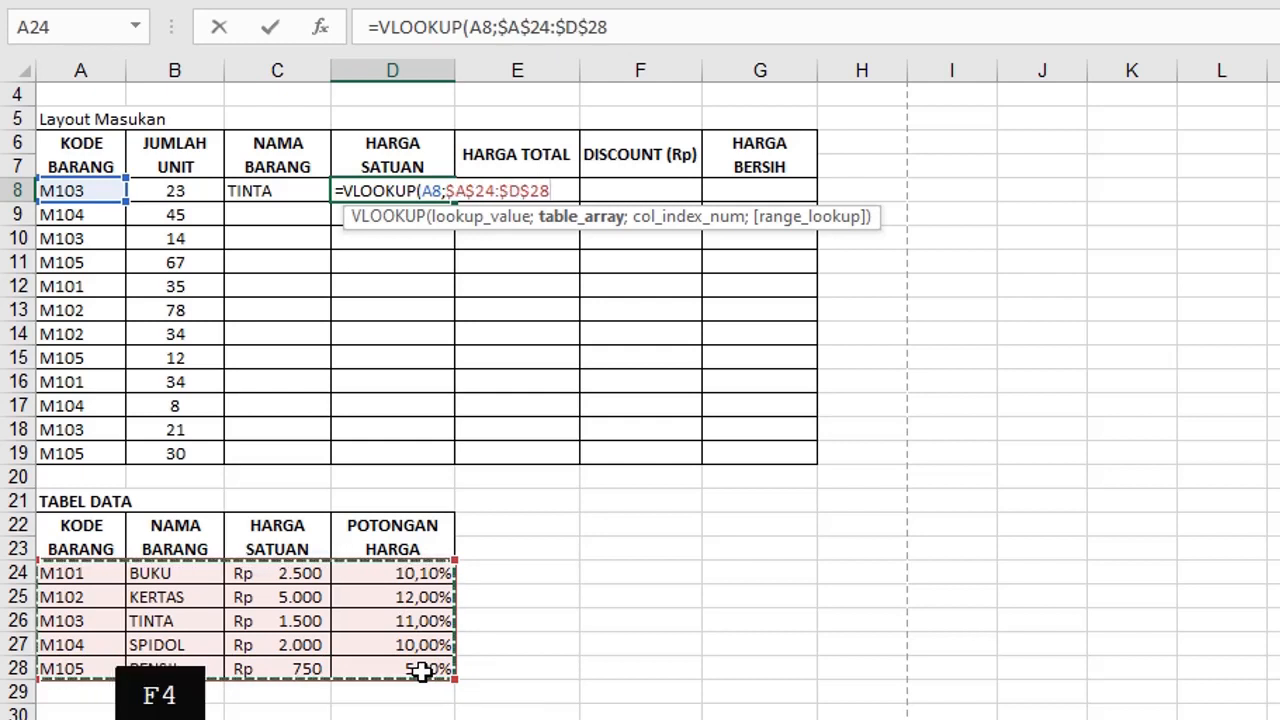
type(";")
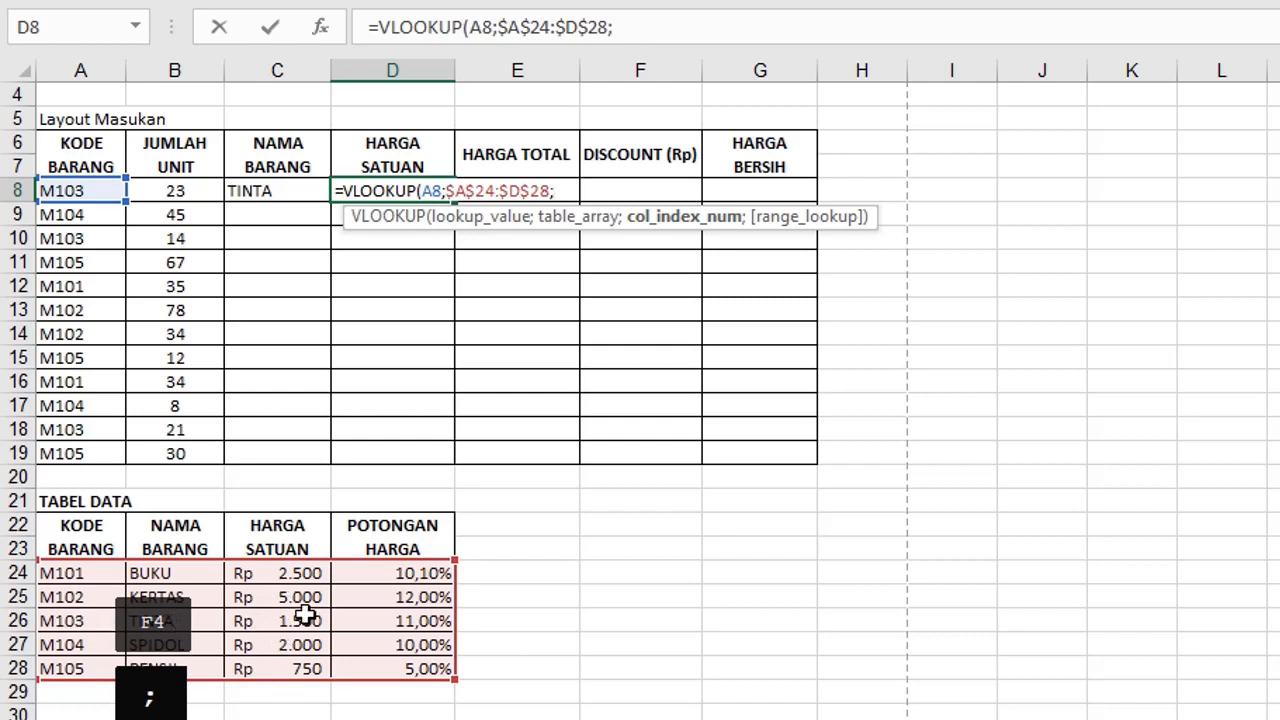
Step: Complete the VLOOKUP formula in D8 with column index 3 and FALSE for an exact match
type("3")
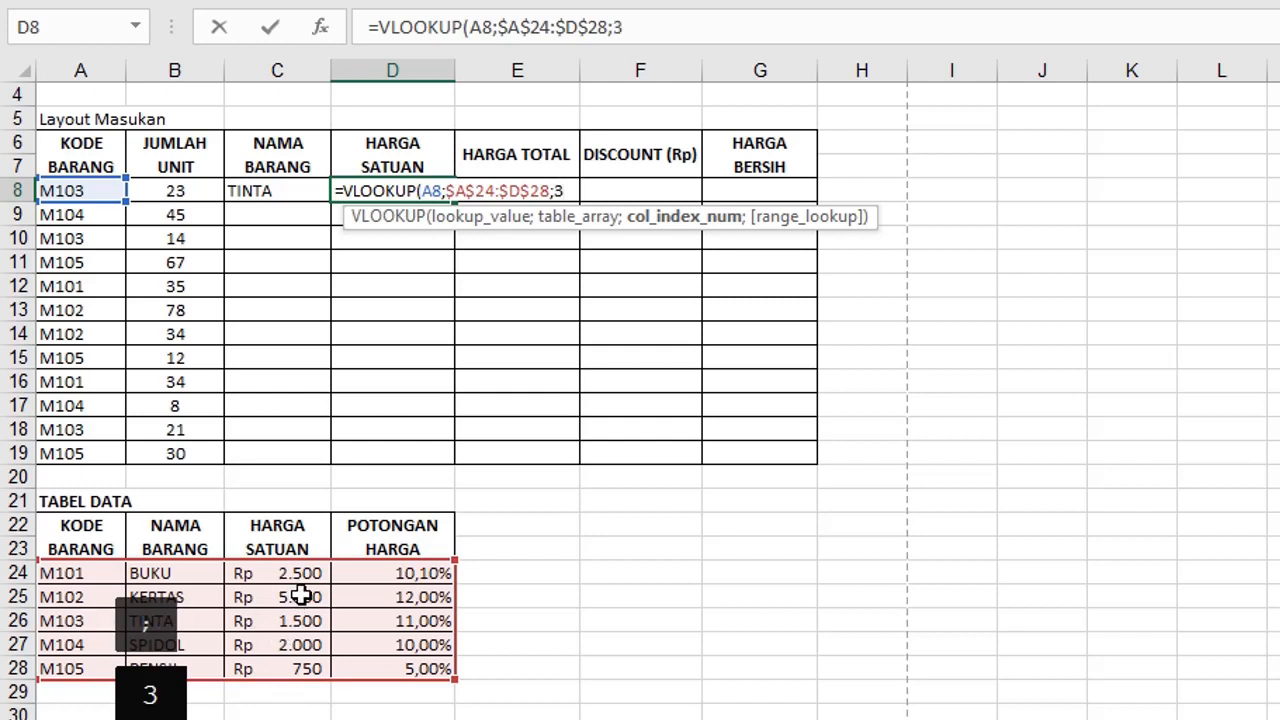
type(";")
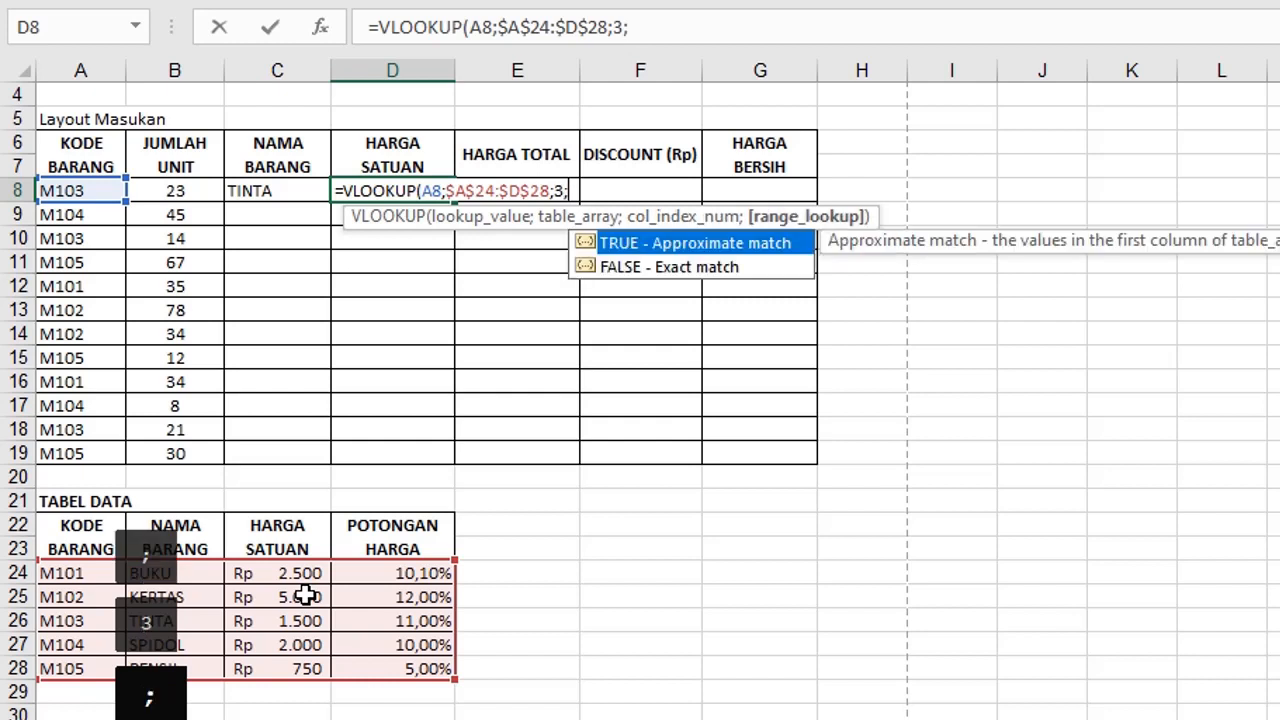
left_click(628, 280)
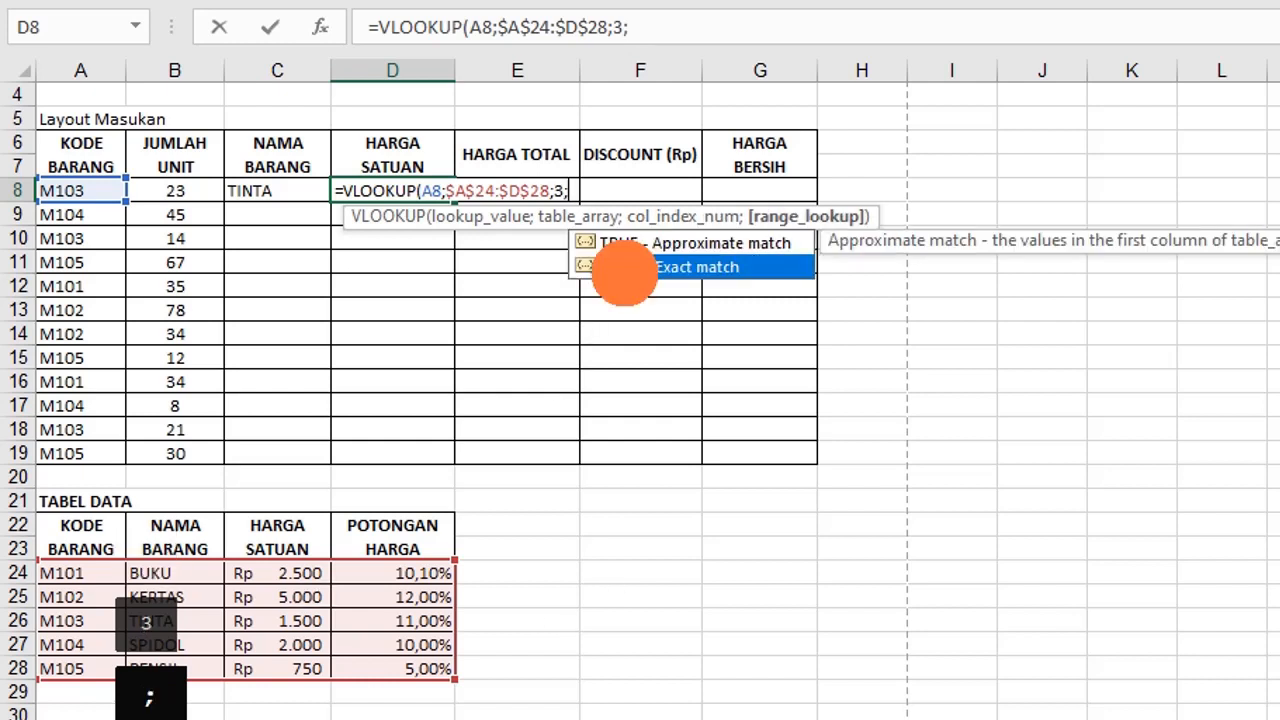
key("Tab")
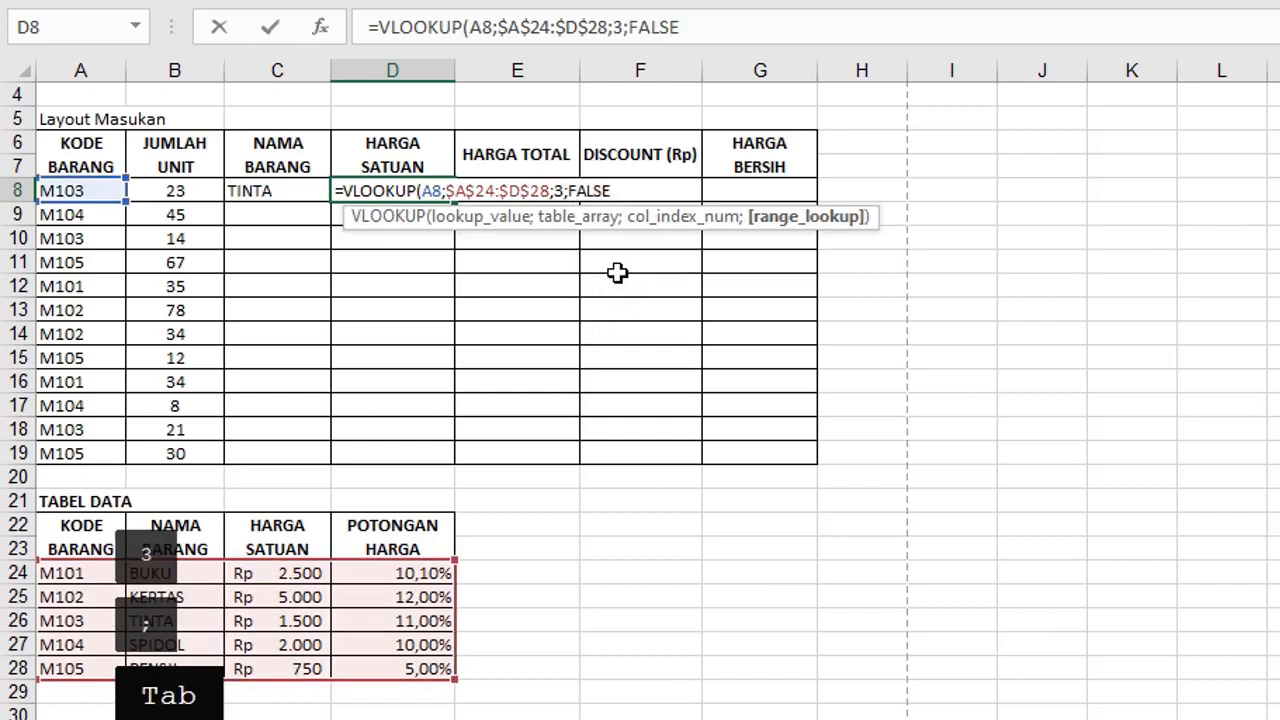
type(")")
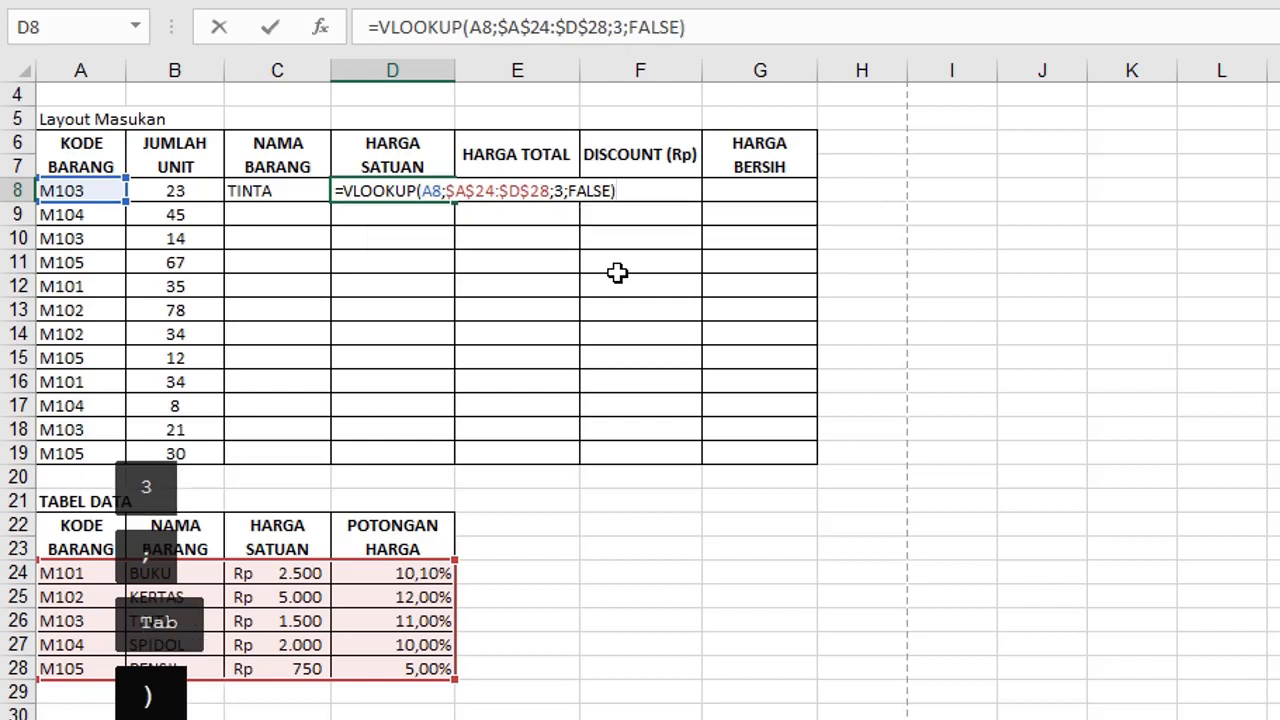
key("Return")
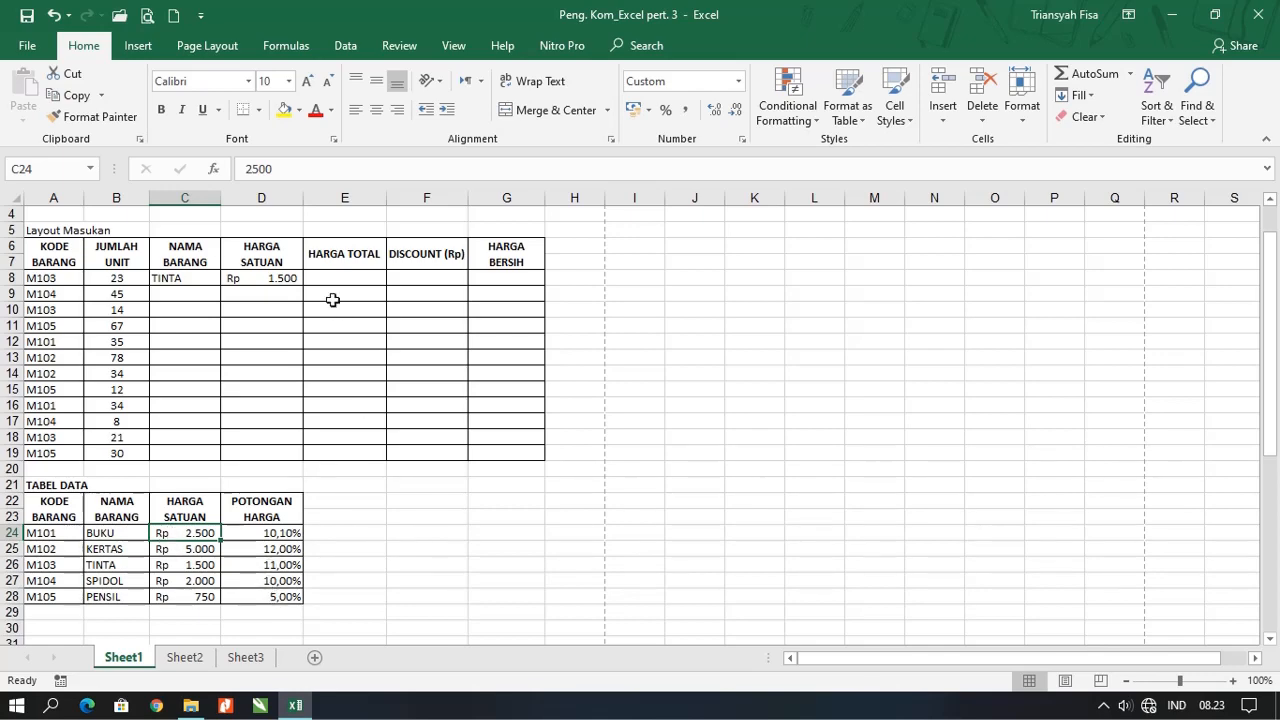
Step: Calculate HARGA TOTAL in cell E8 by multiplying JUMLAH UNIT by HARGA SATUAN with the formula =B8*D8
scroll(391, 478, "down", 4)
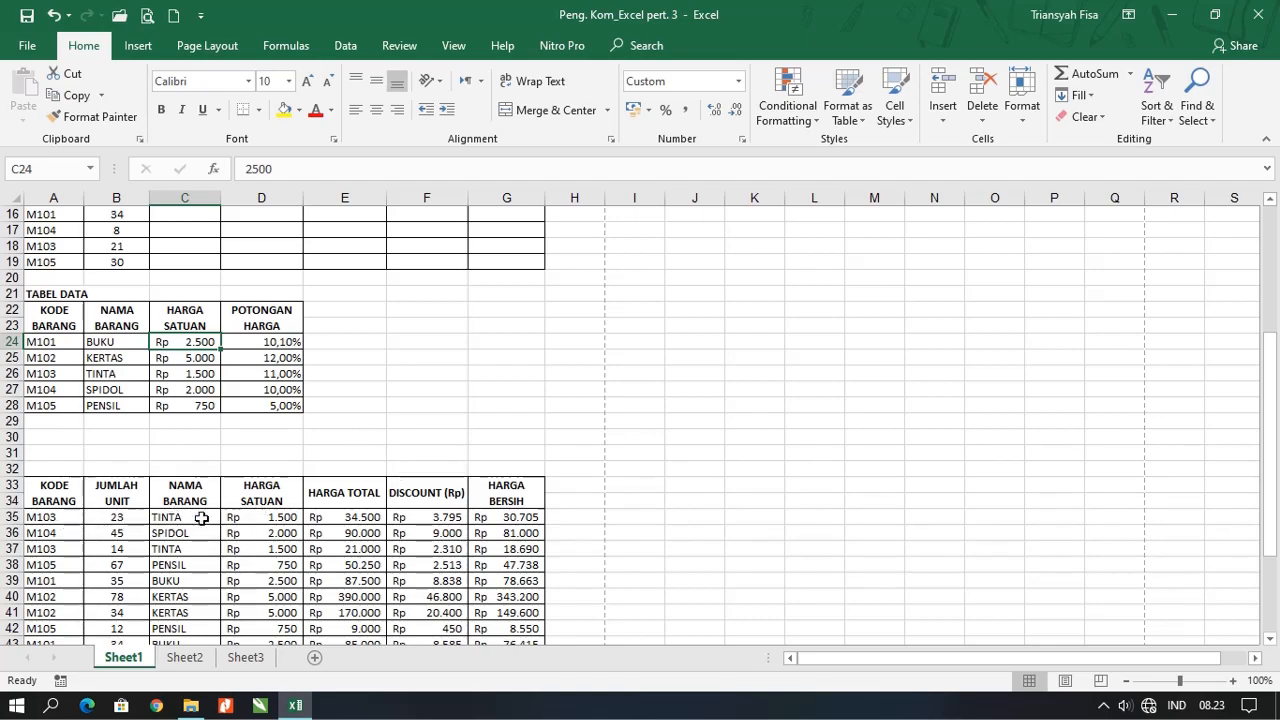
scroll(434, 446, "up", 5)
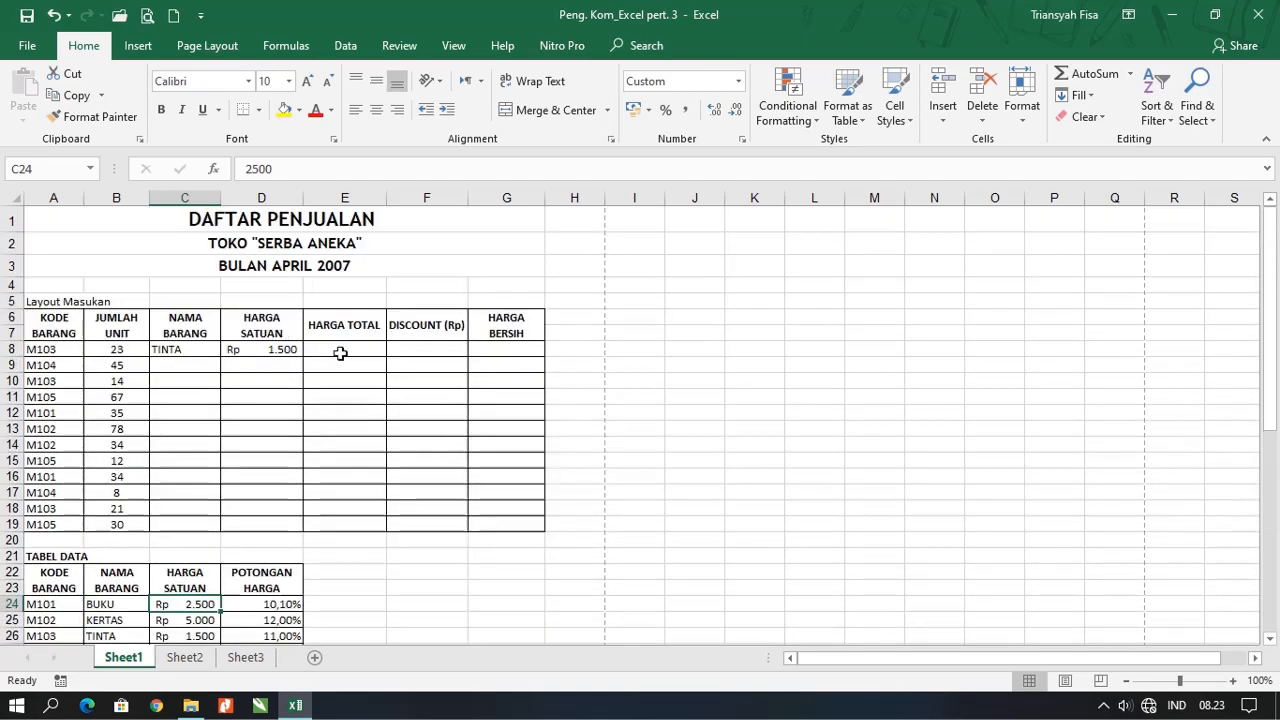
scroll(342, 349, "down", 1)
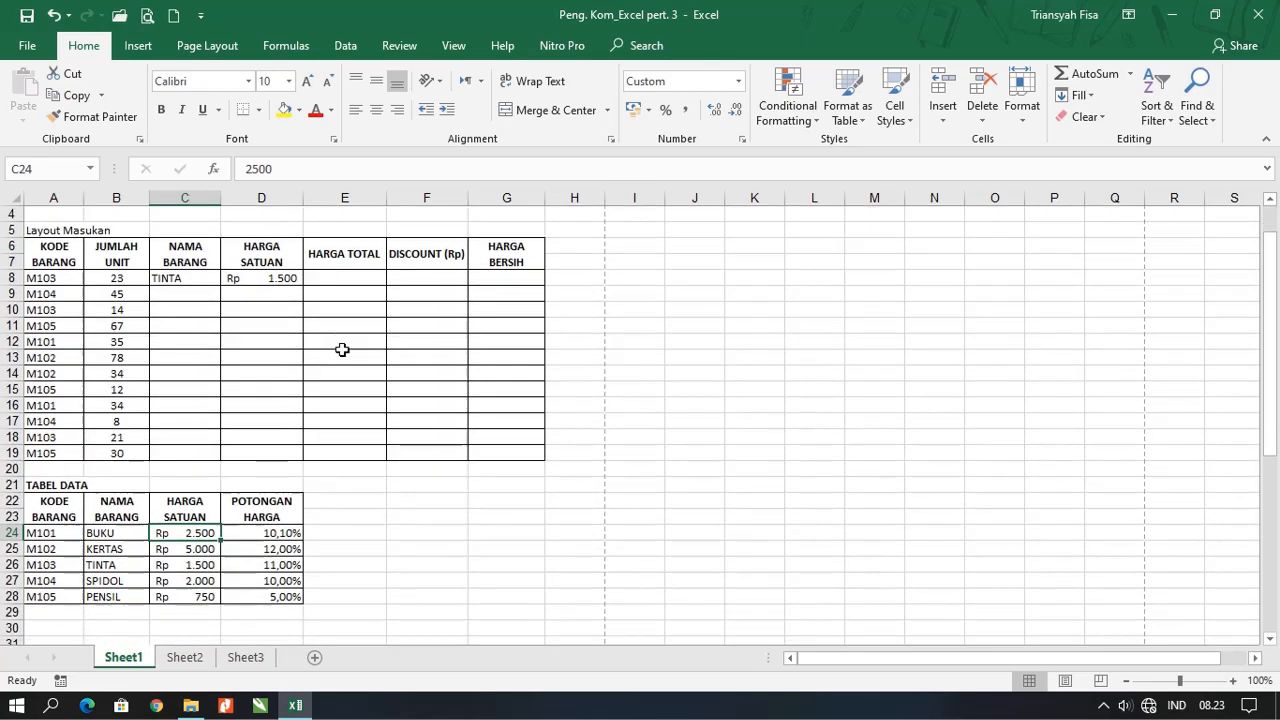
left_click(342, 279)
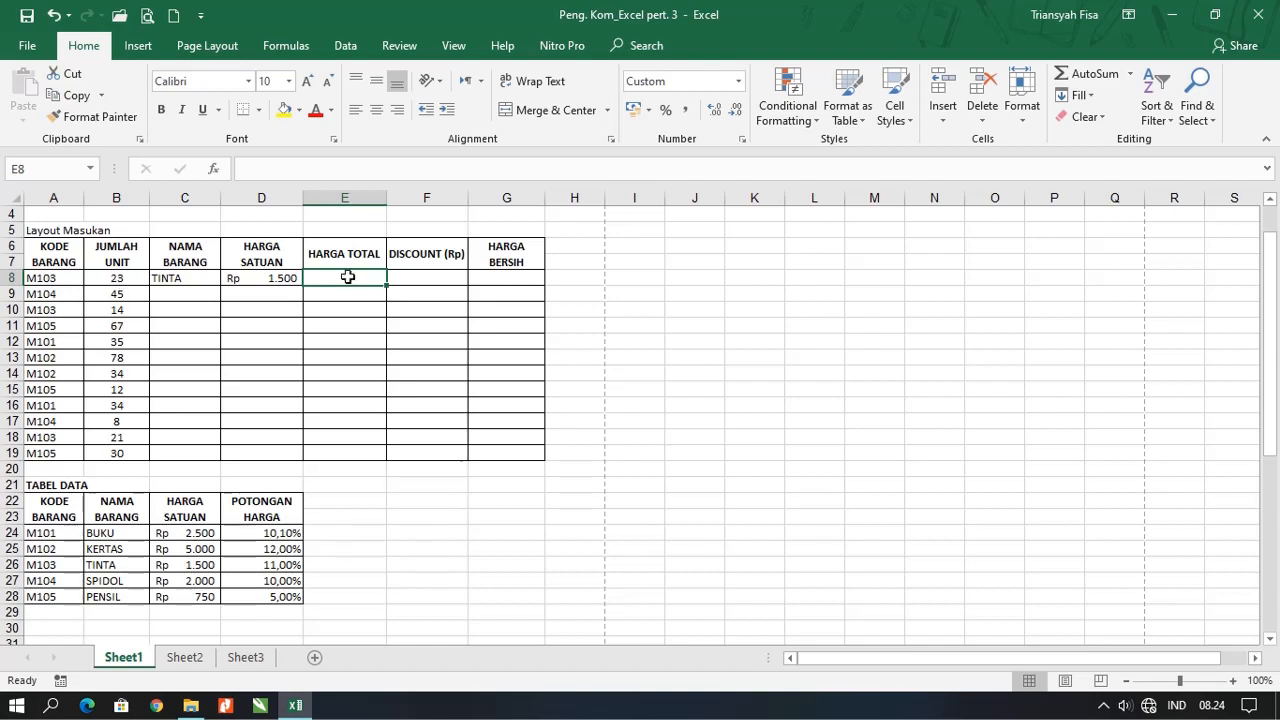
type("=")
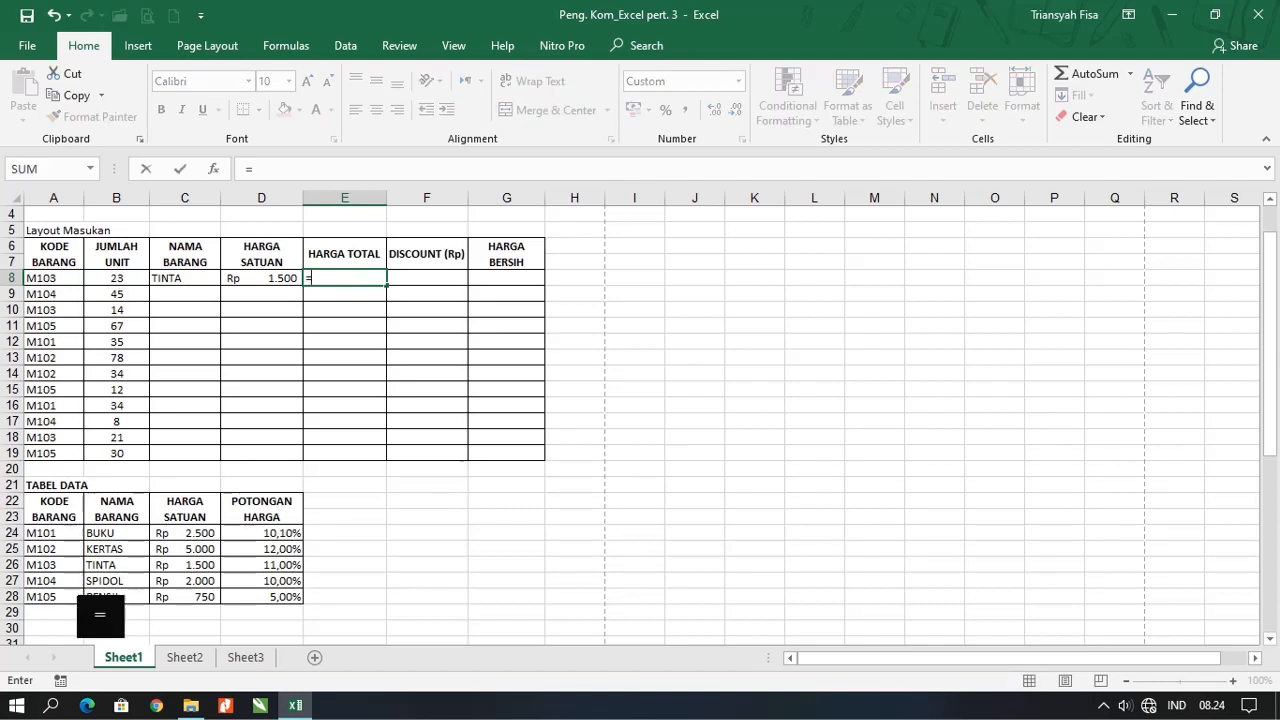
left_click(116, 278)
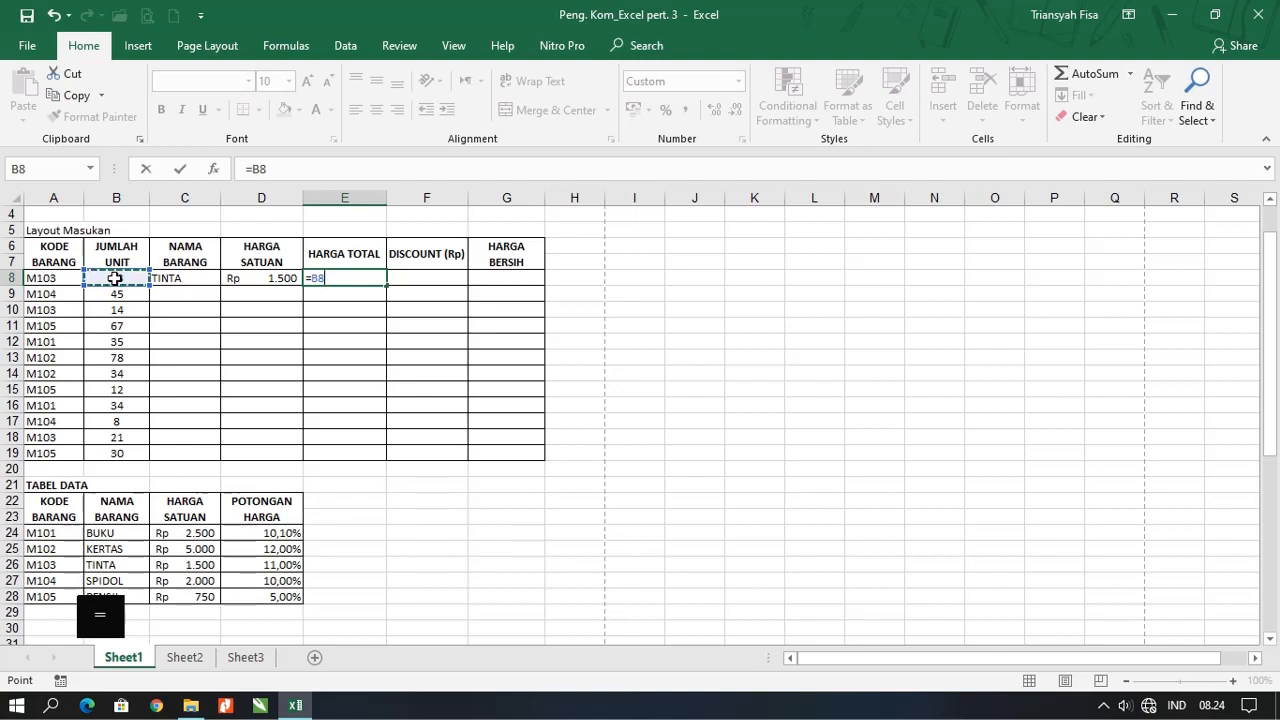
type("*")
left_click(273, 278)
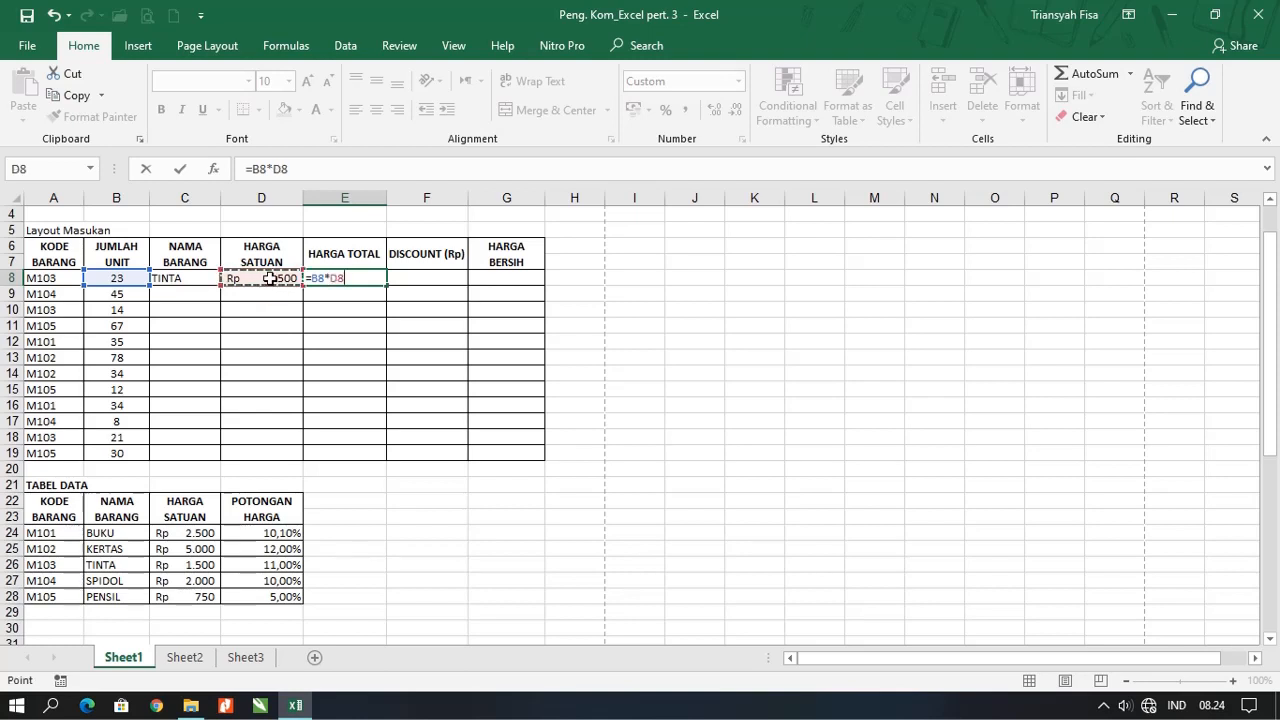
key("Return")
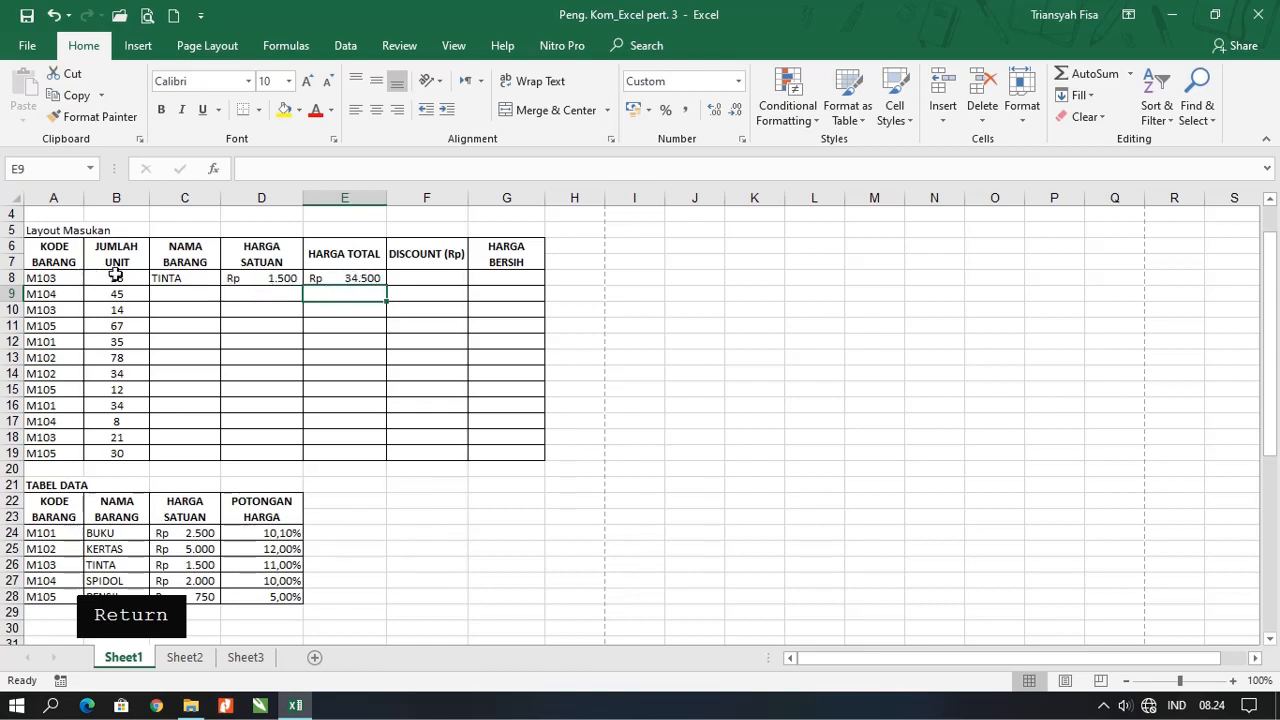
Step: Start a VLOOKUP formula in cell F8 of the DISCOUNT (Rp) column with A8 as the lookup value
left_click(426, 277)
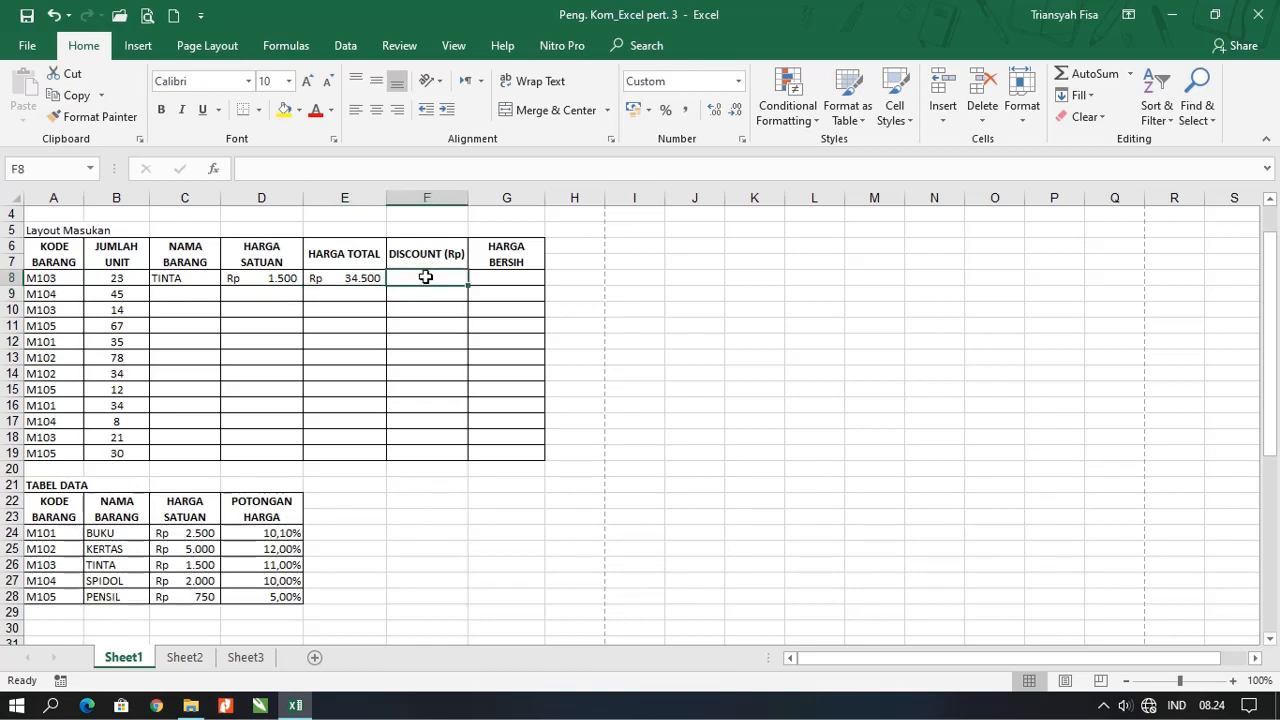
type("=v")
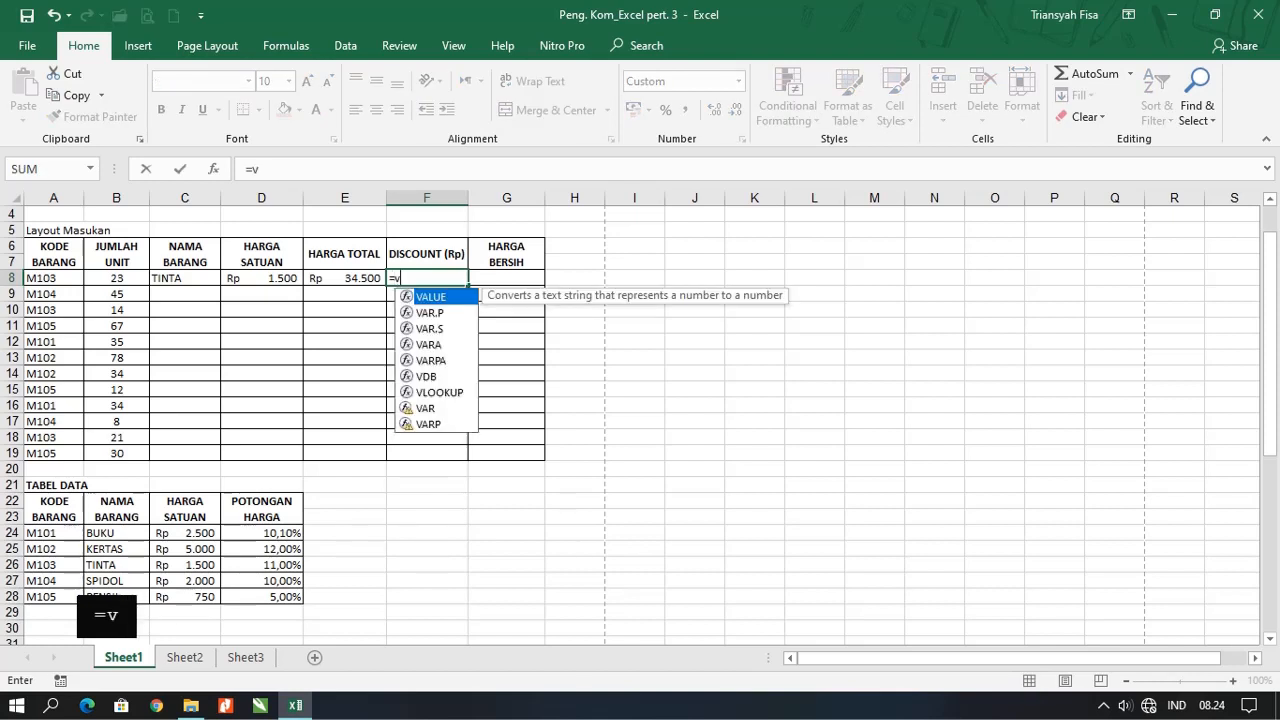
type("l")
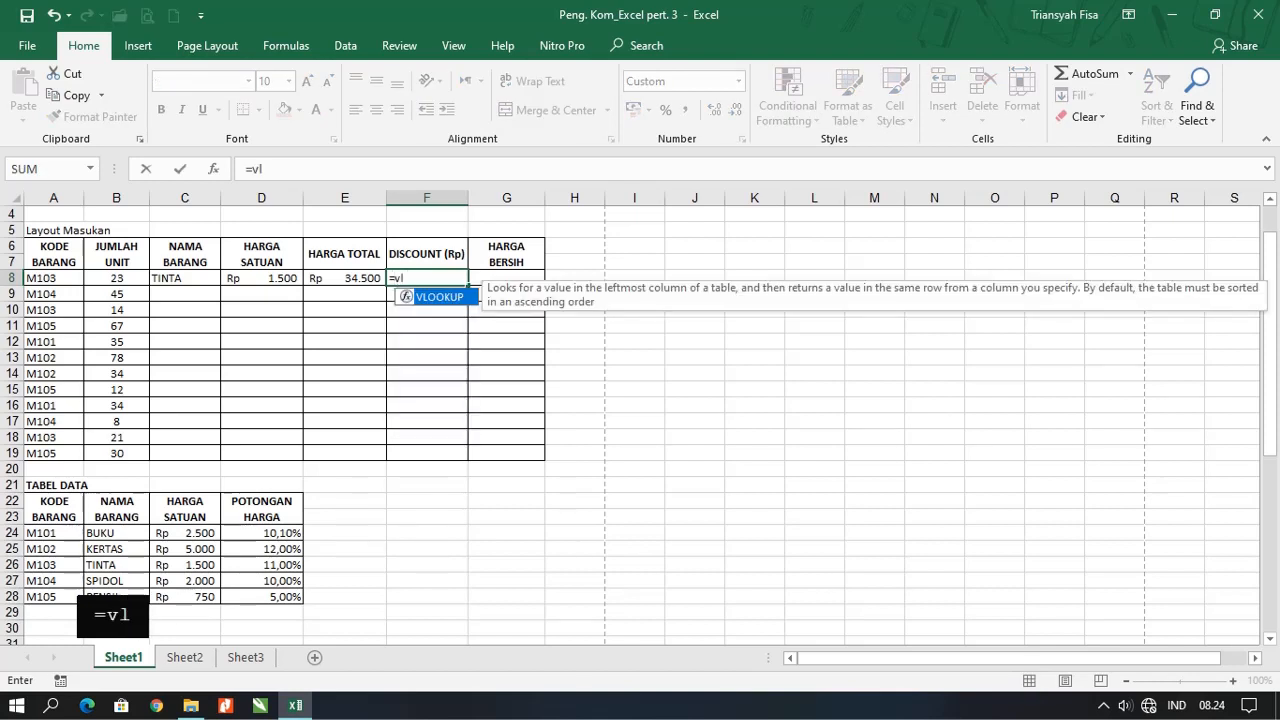
left_click(432, 304)
key("Tab")
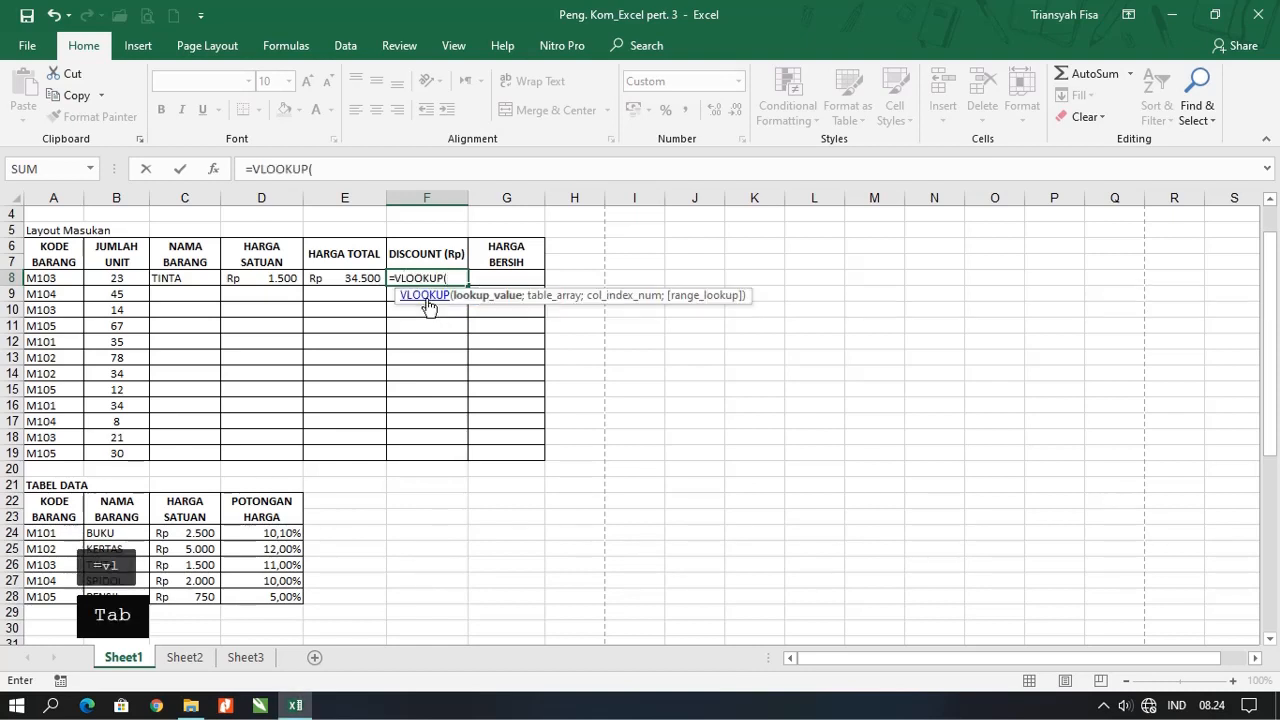
left_click(38, 278)
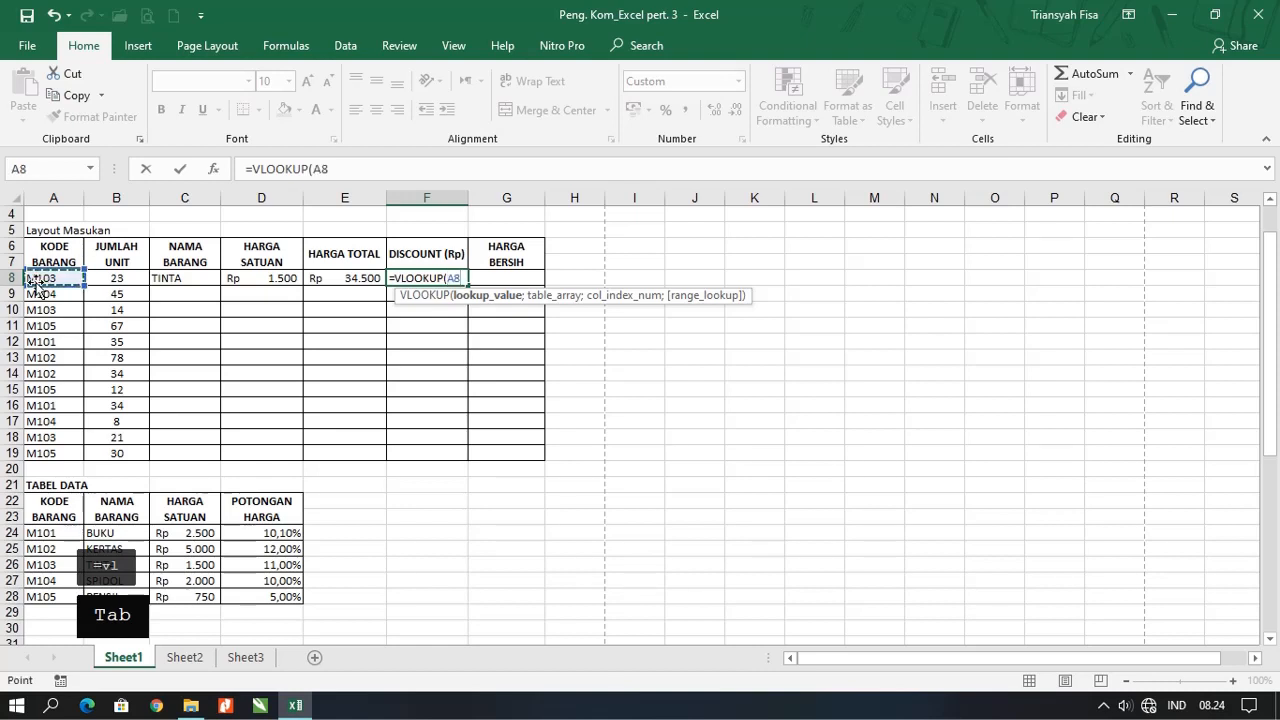
type(";")
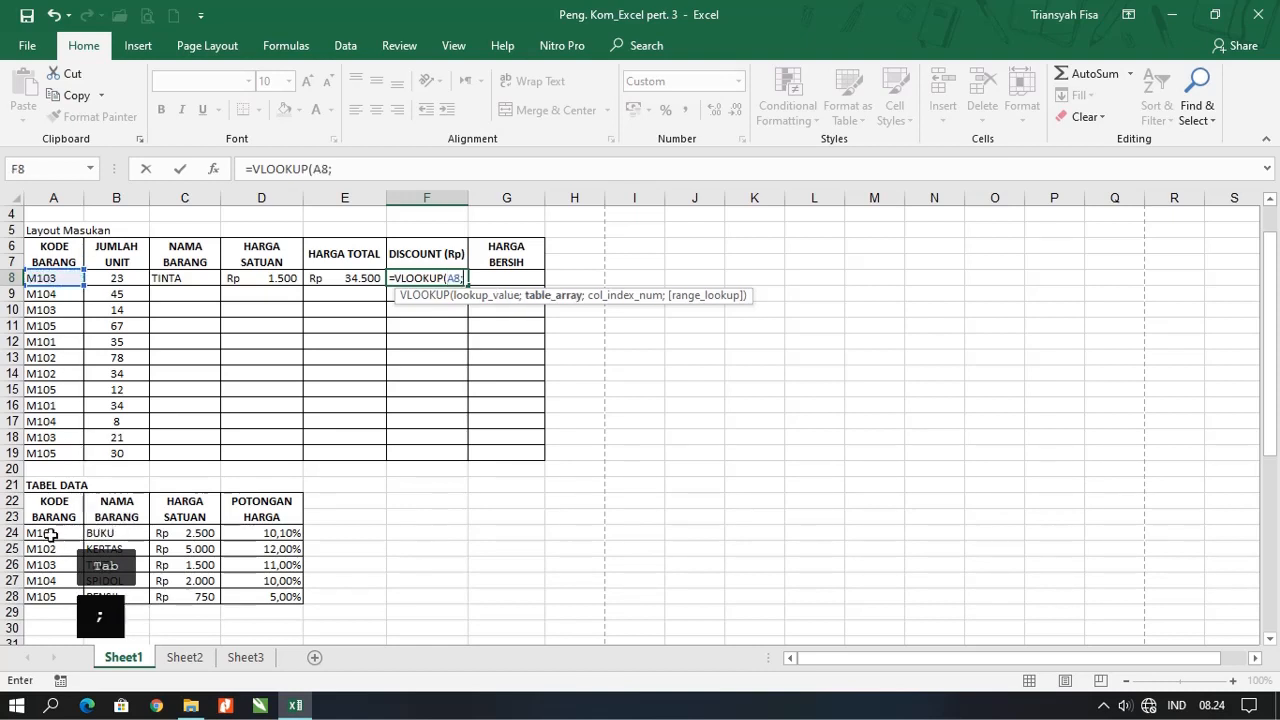
Step: Complete the F8 VLOOKUP with the locked TABEL DATA range $A$24:$D$28, column index 4 and FALSE for an exact match
left_click_drag(49, 534, 272, 592)
key("F4")
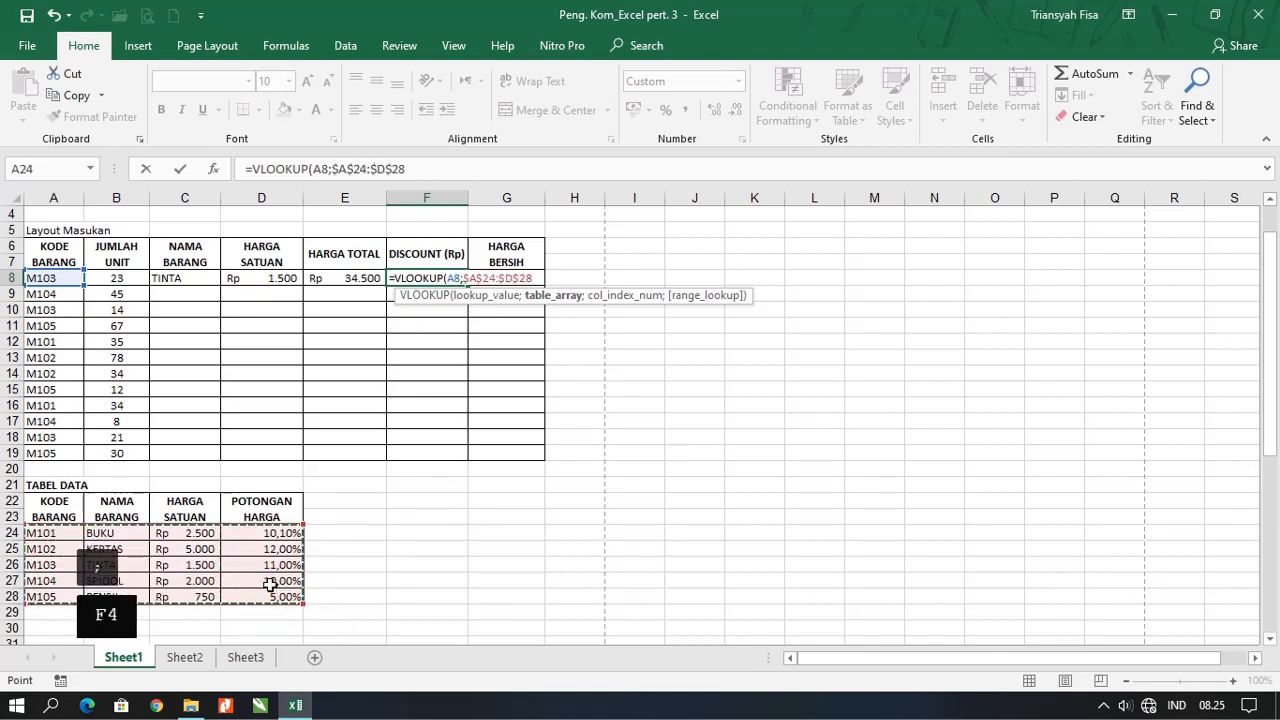
type(";")
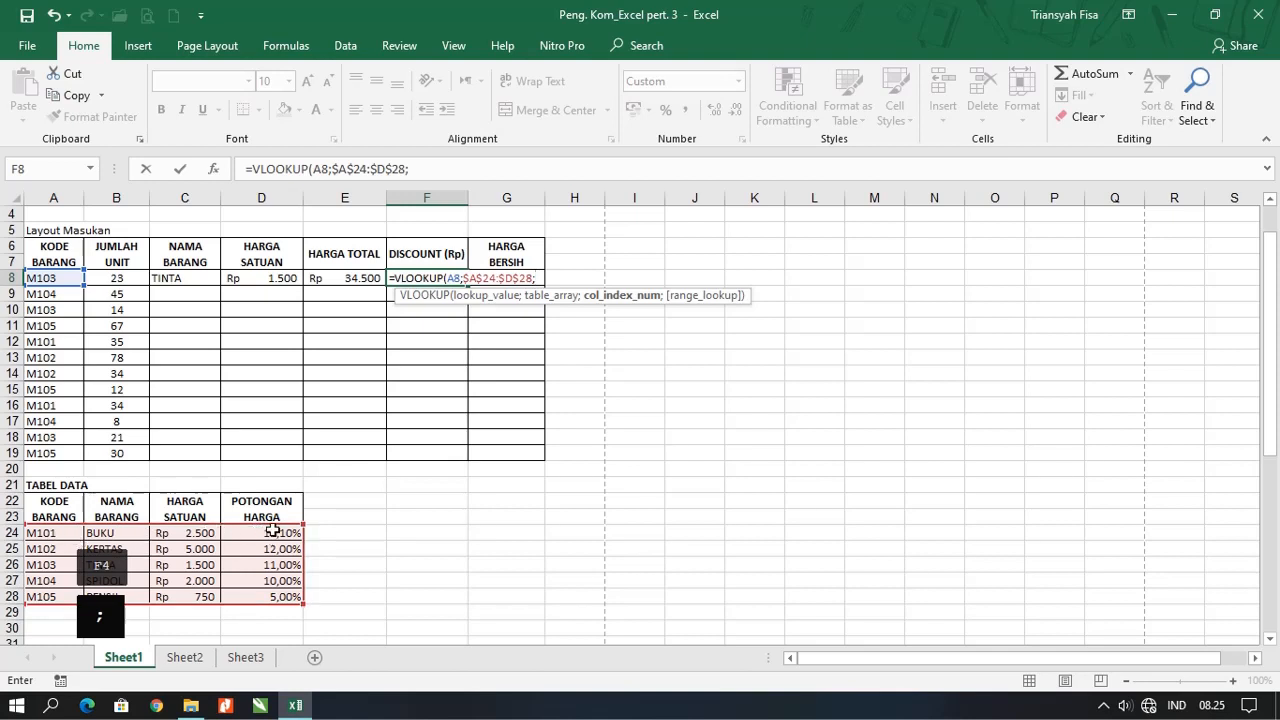
type("4")
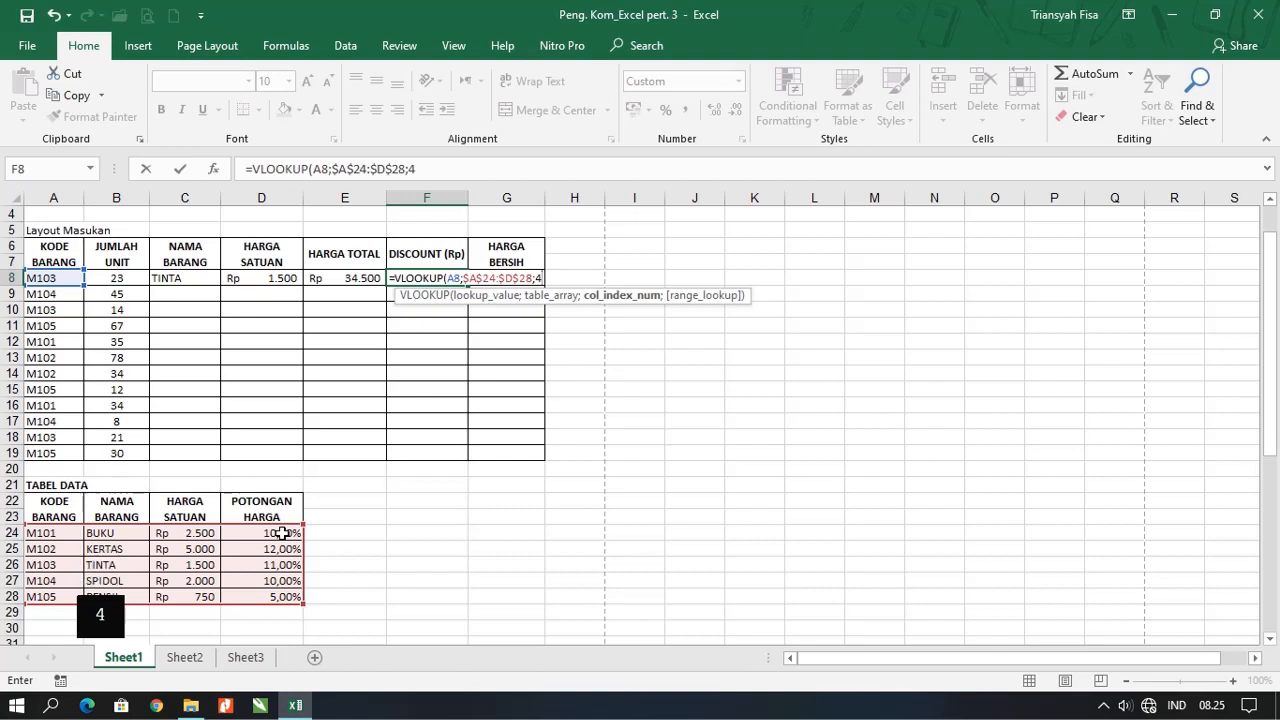
type(";")
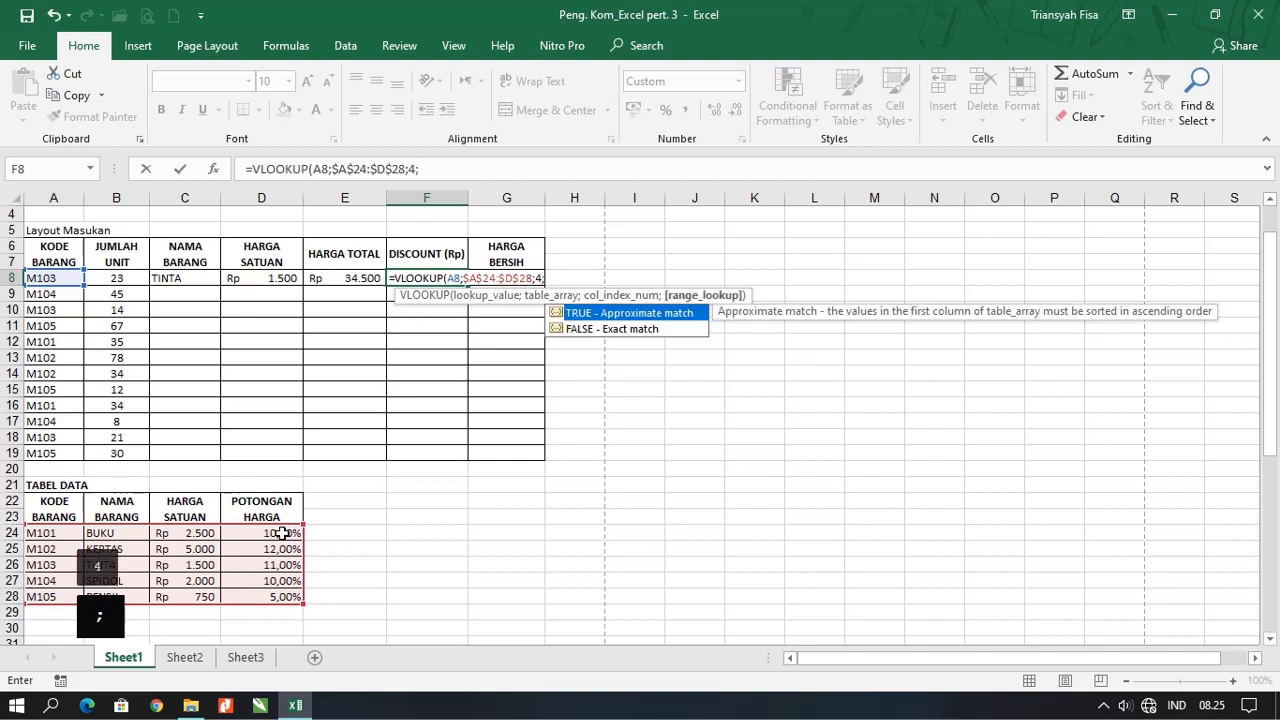
left_click(577, 332)
key("Tab")
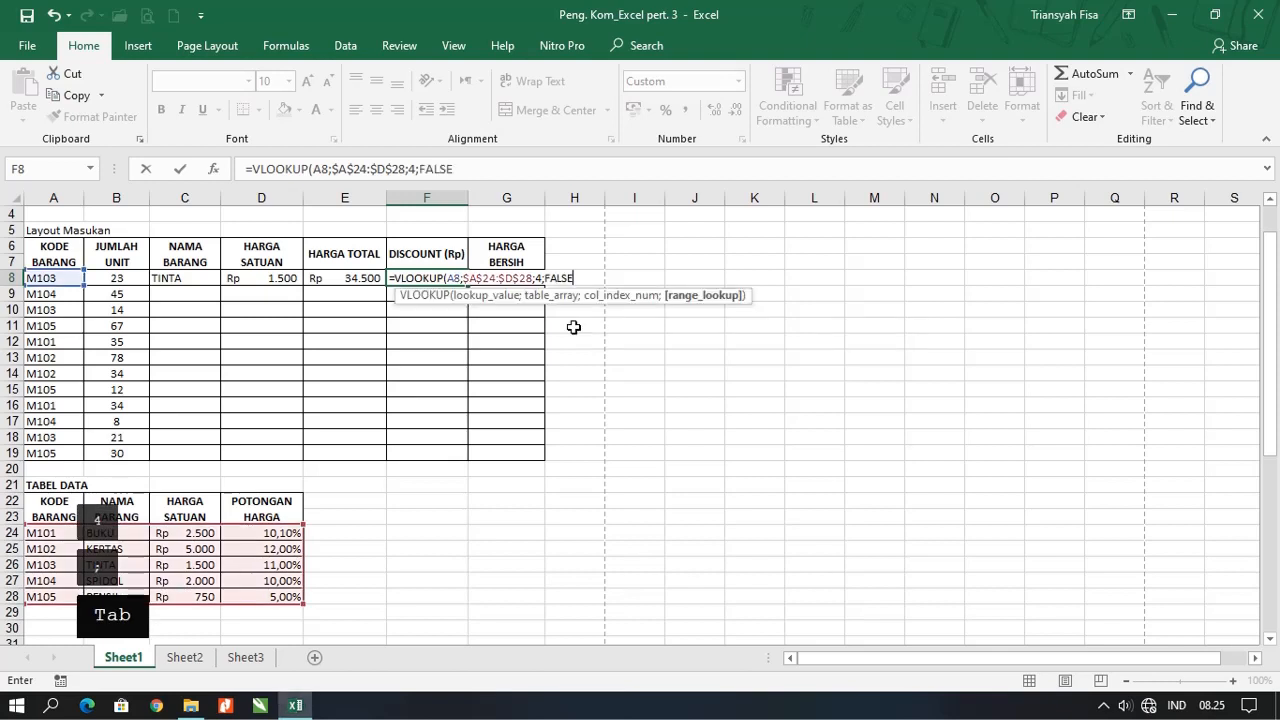
type(")")
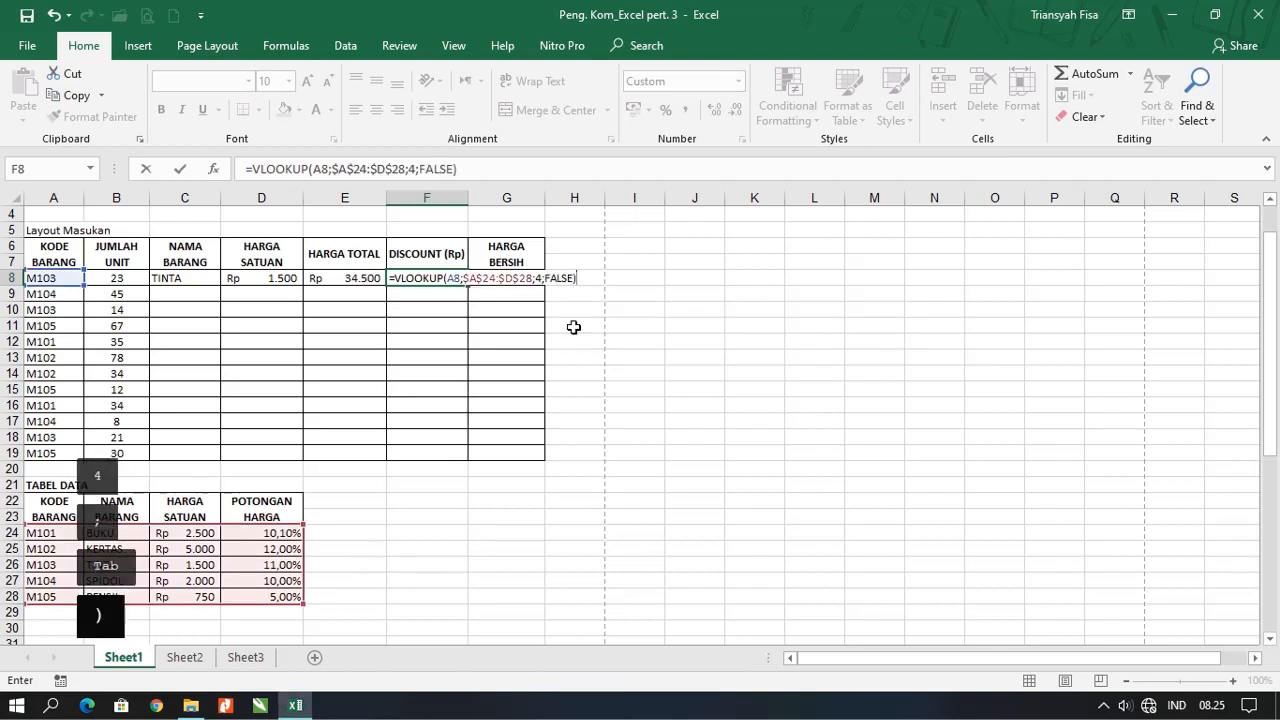
key("Return")
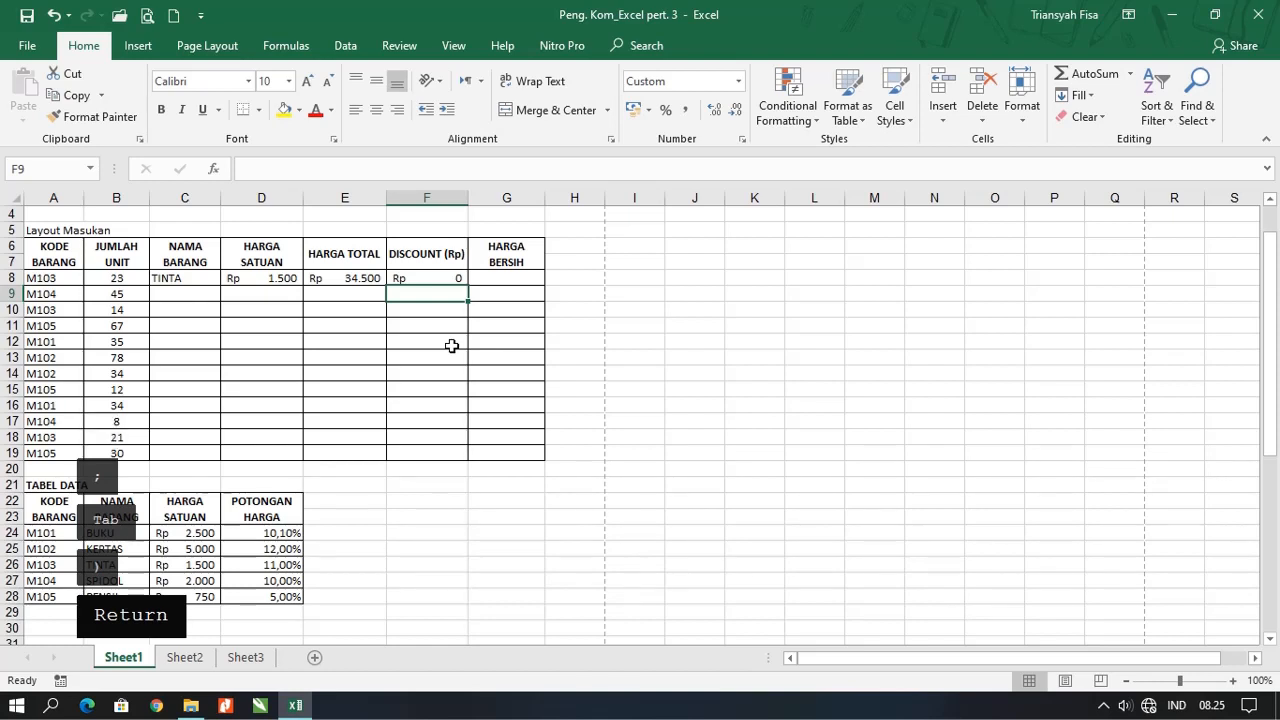
Step: Extend the discount formula in F8 so the VLOOKUP result is multiplied by HARGA TOTAL in E8
left_click(452, 278)
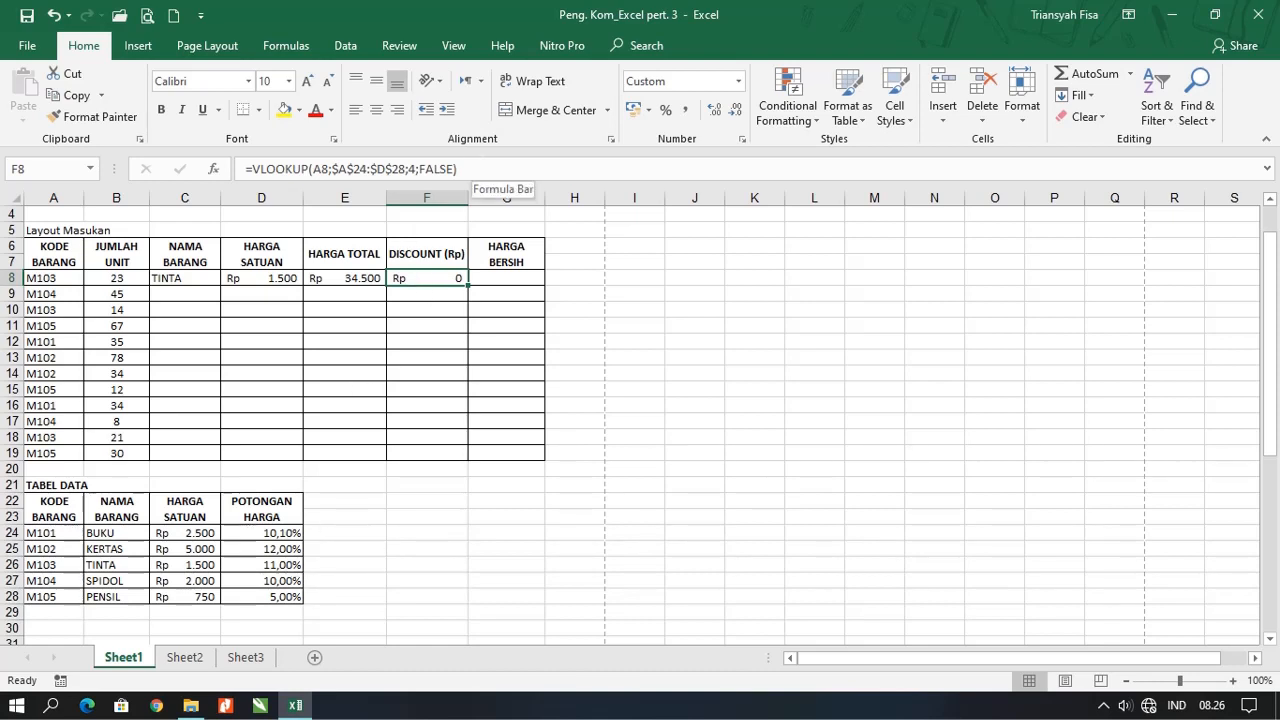
left_click(491, 165)
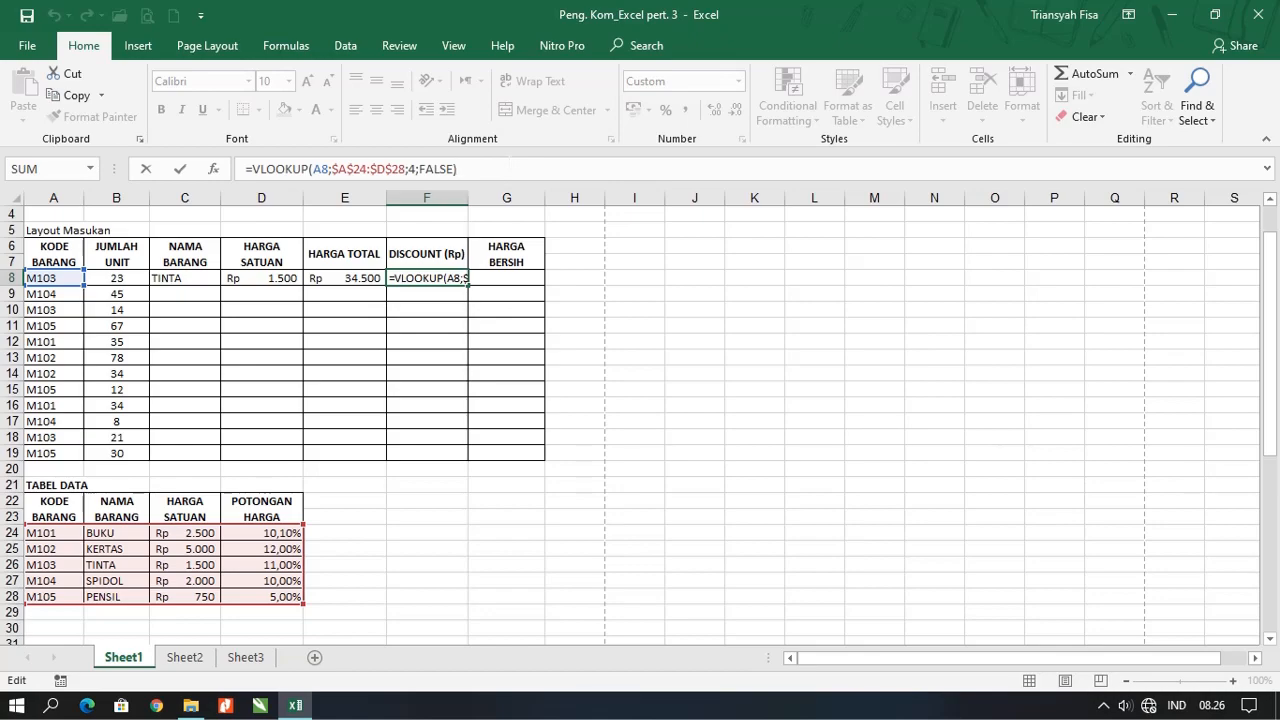
type("*")
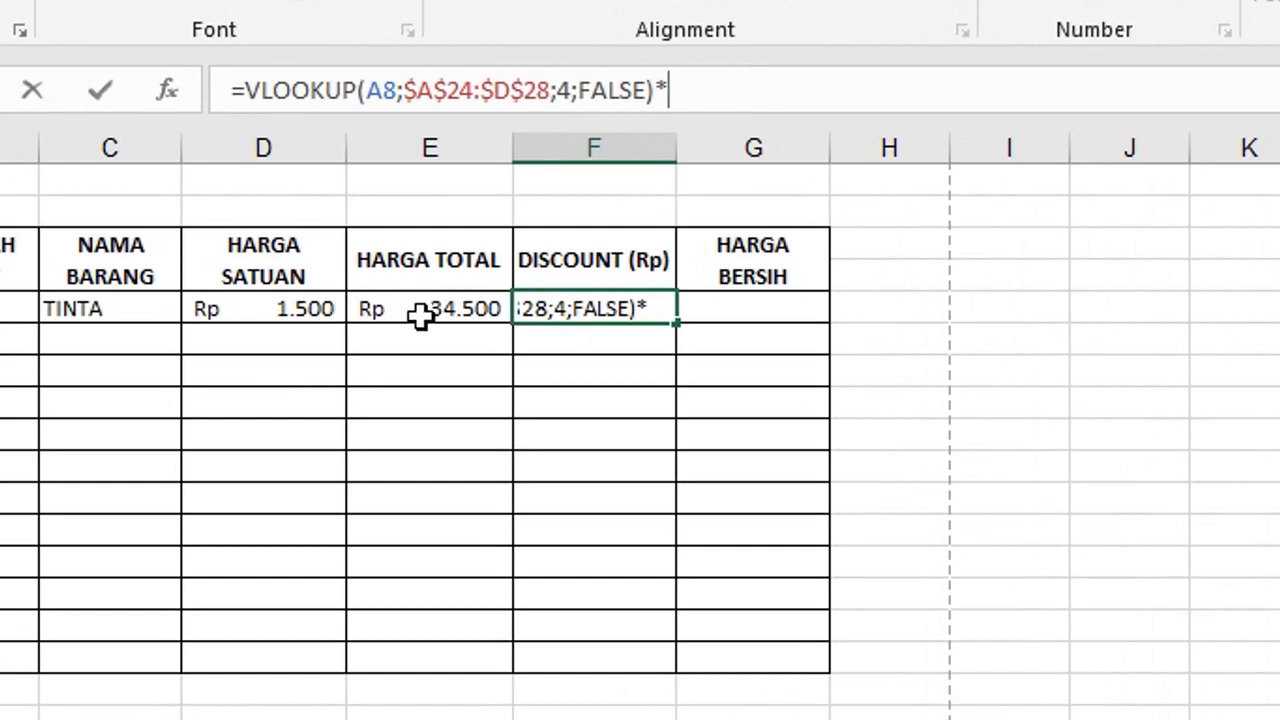
left_click(438, 309)
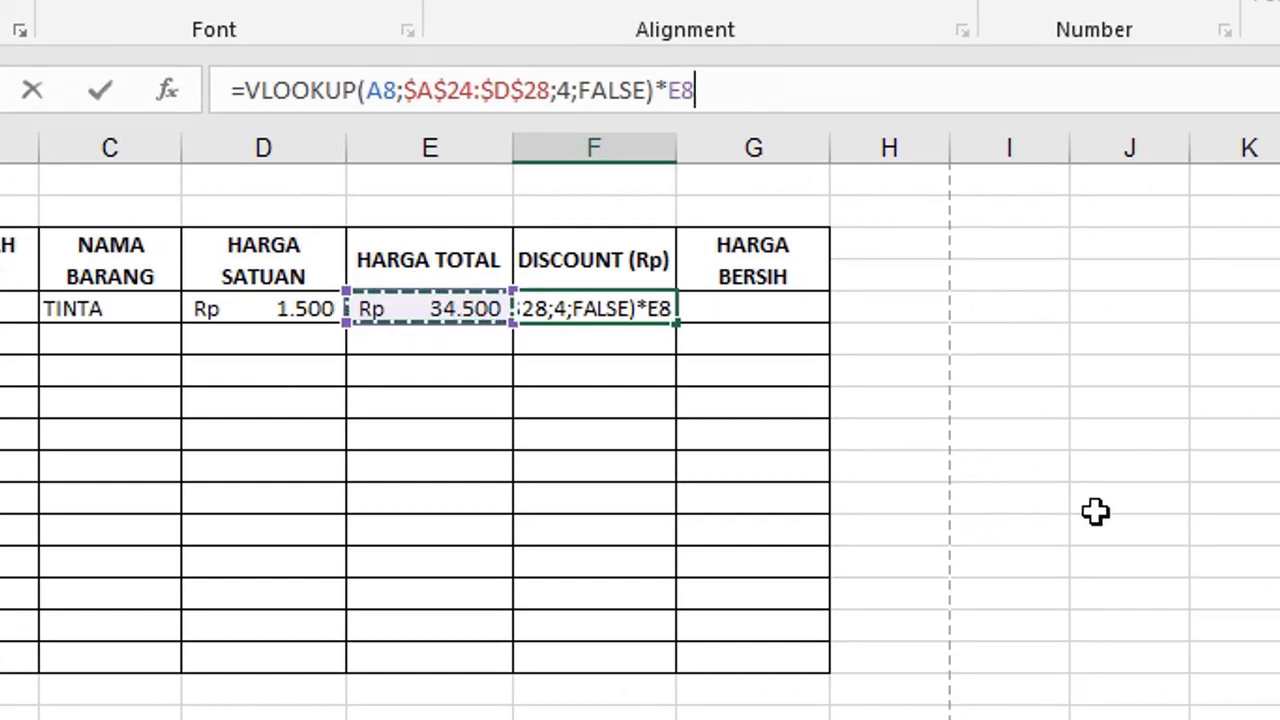
key("Return")
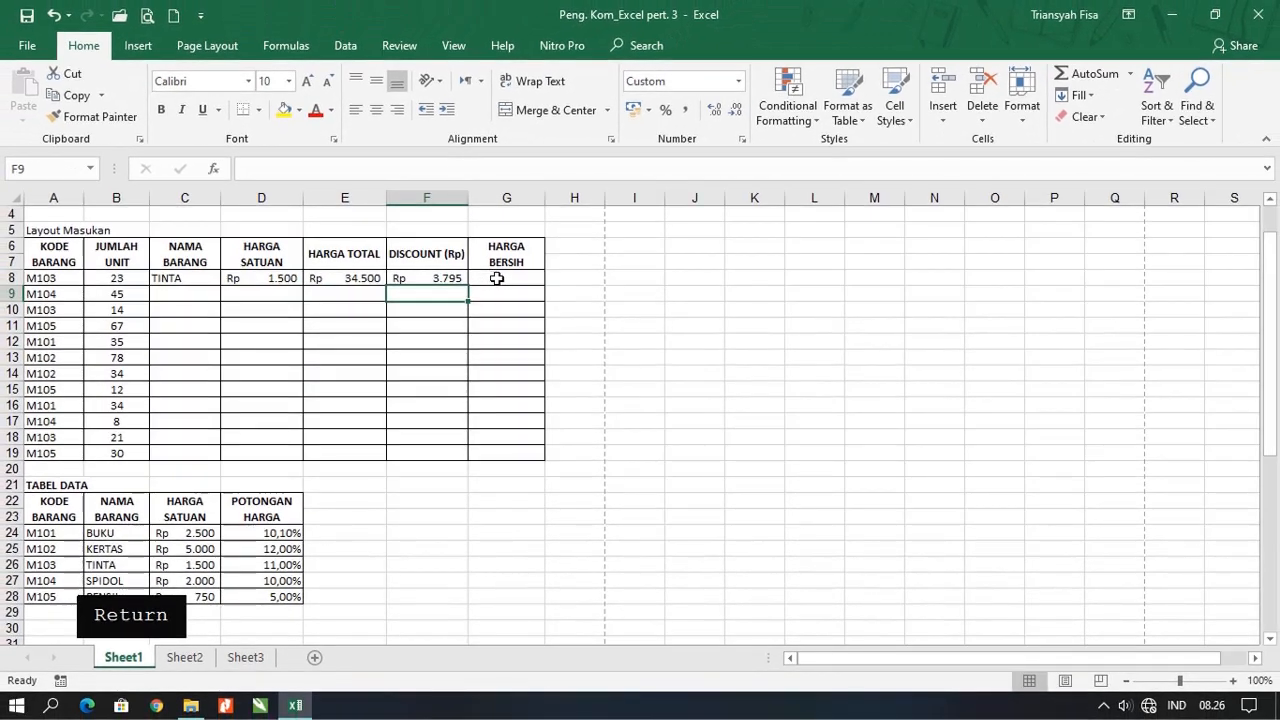
Step: Calculate HARGA BERSIH in cell G8 by subtracting DISCOUNT (Rp) from HARGA TOTAL with the formula =E8-F8
left_click(497, 279)
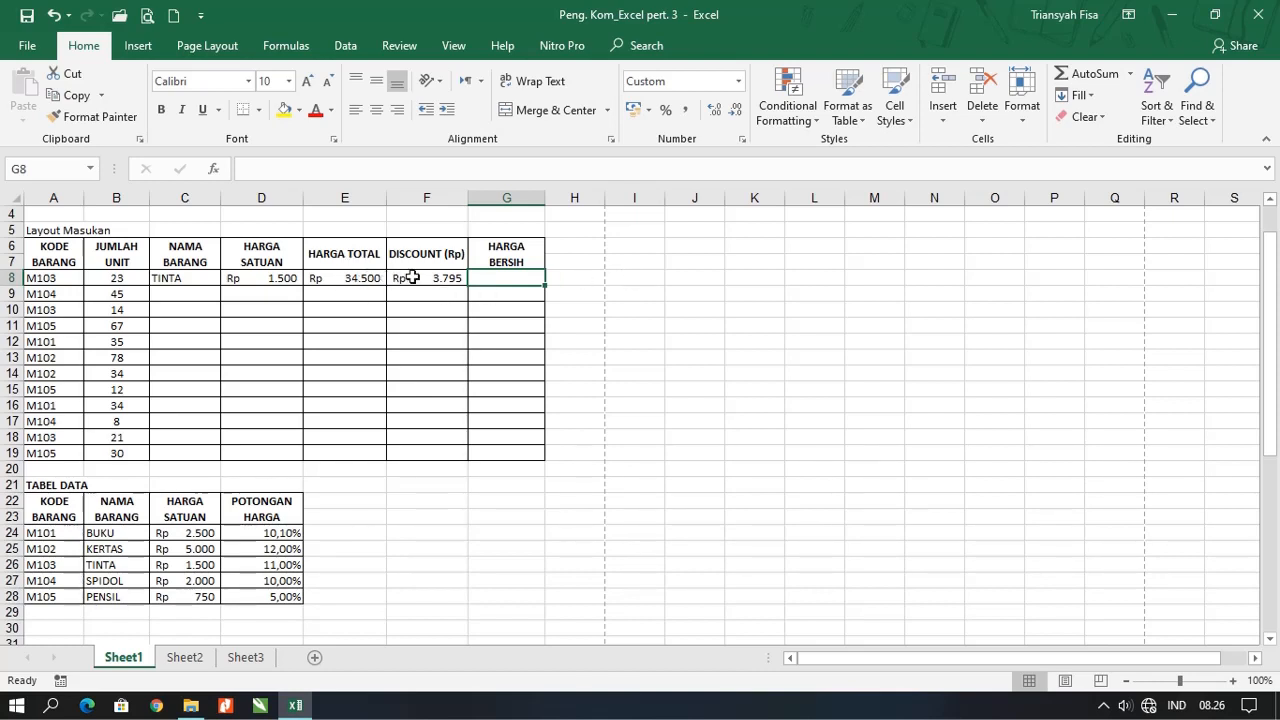
type("=")
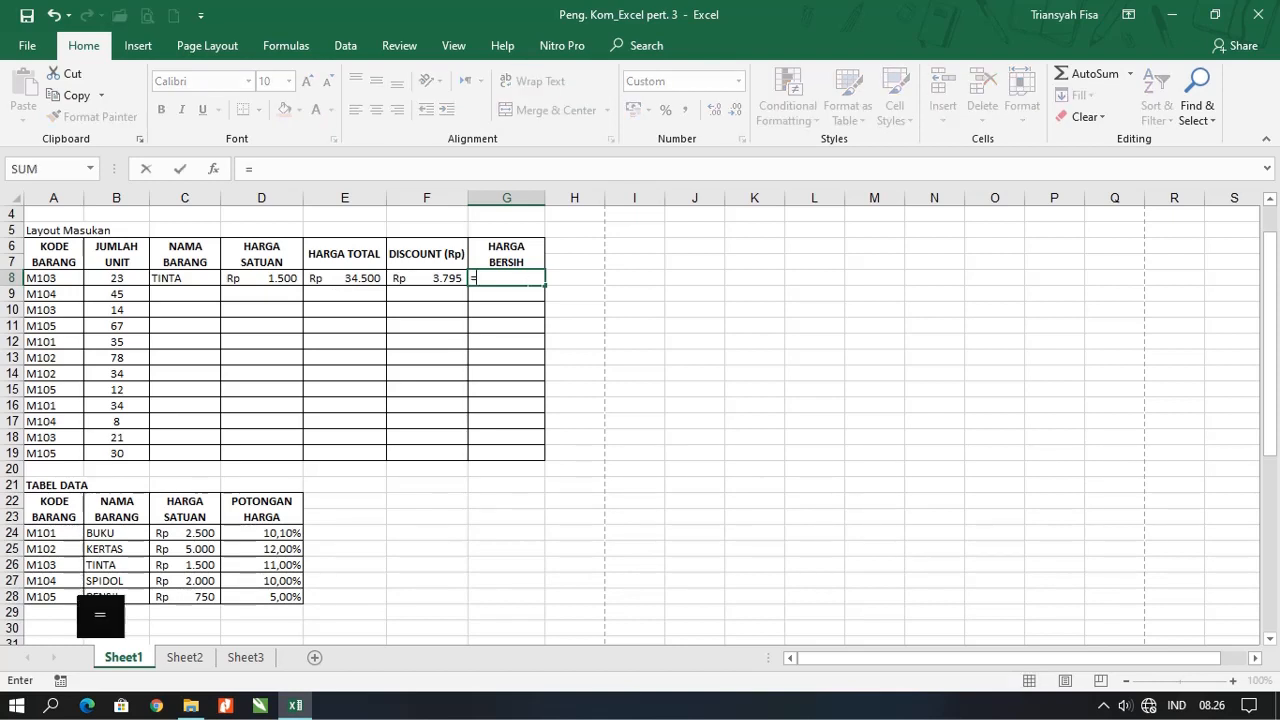
left_click(338, 283)
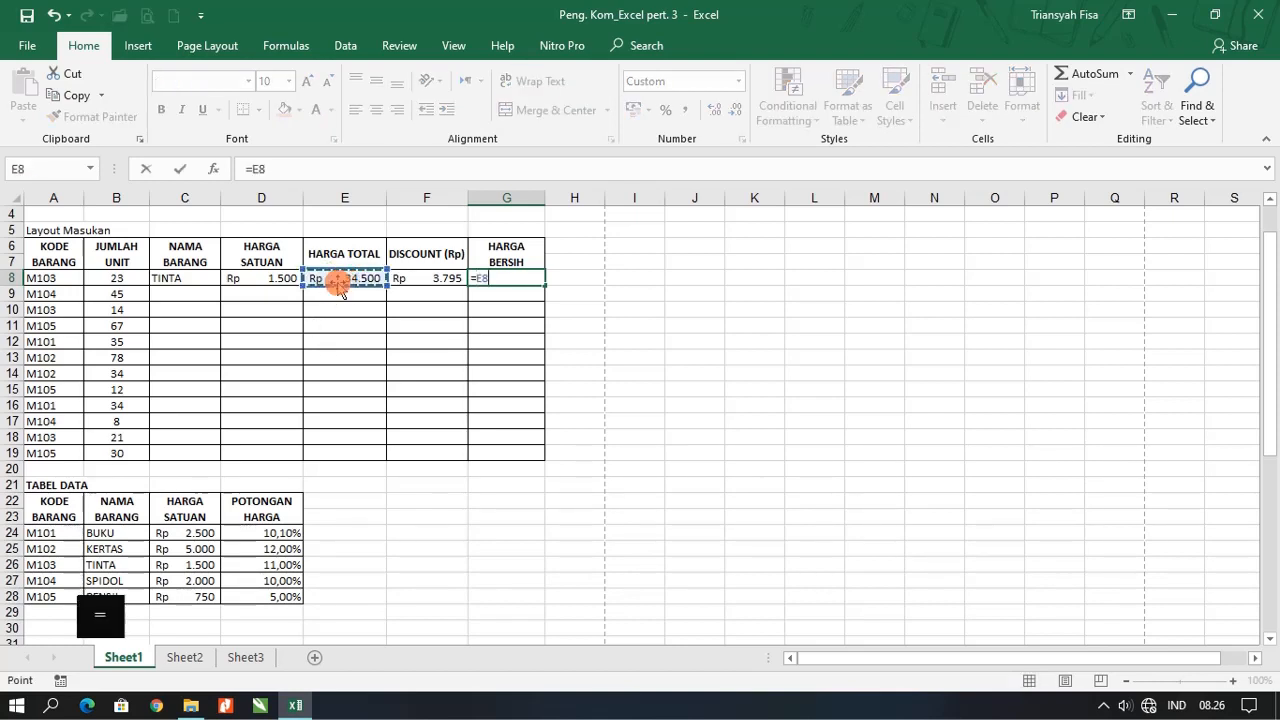
type("-")
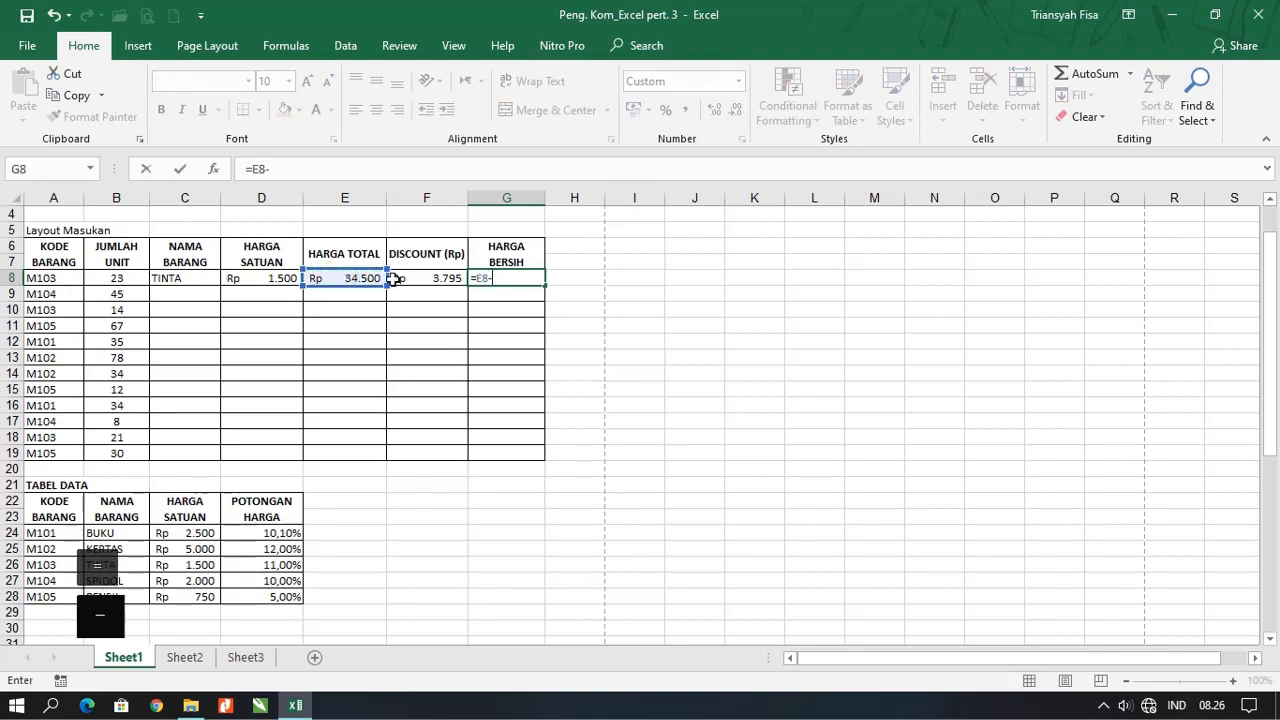
left_click(443, 279)
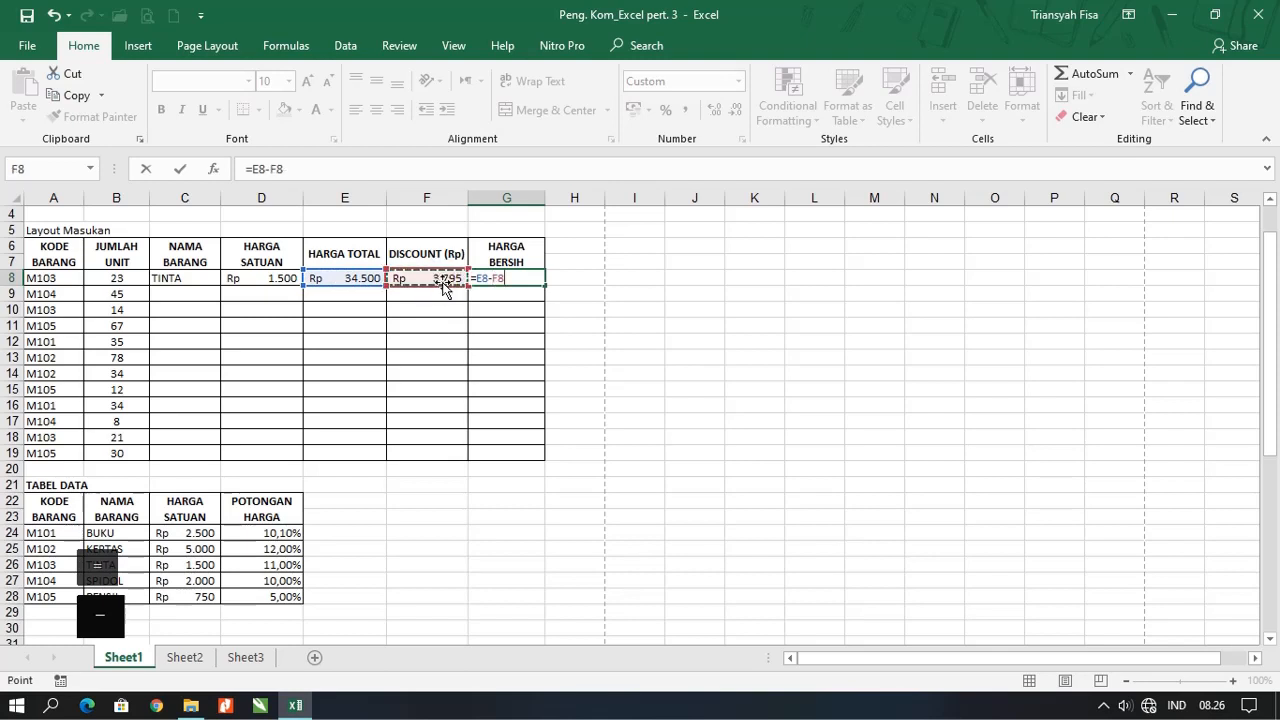
key("Return")
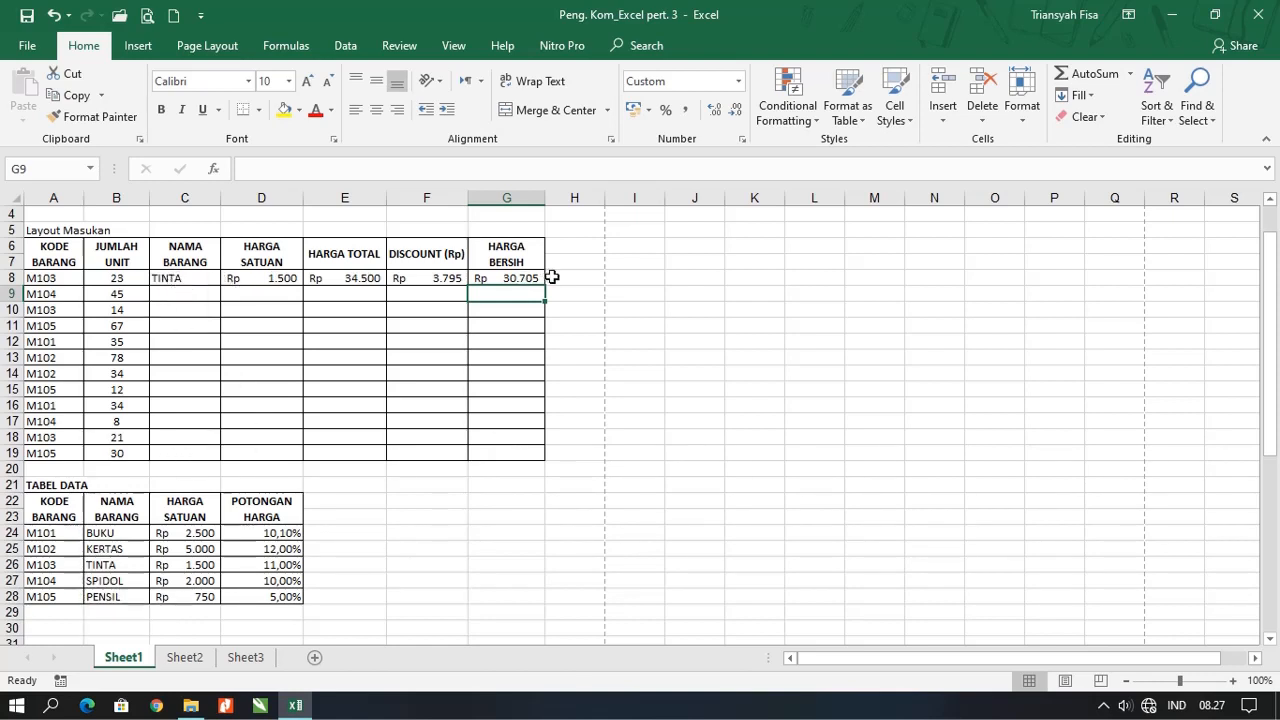
Step: Change the year in the month heading of the sales table so it reads BULAN APRIL 2020
scroll(330, 378, "up", 1)
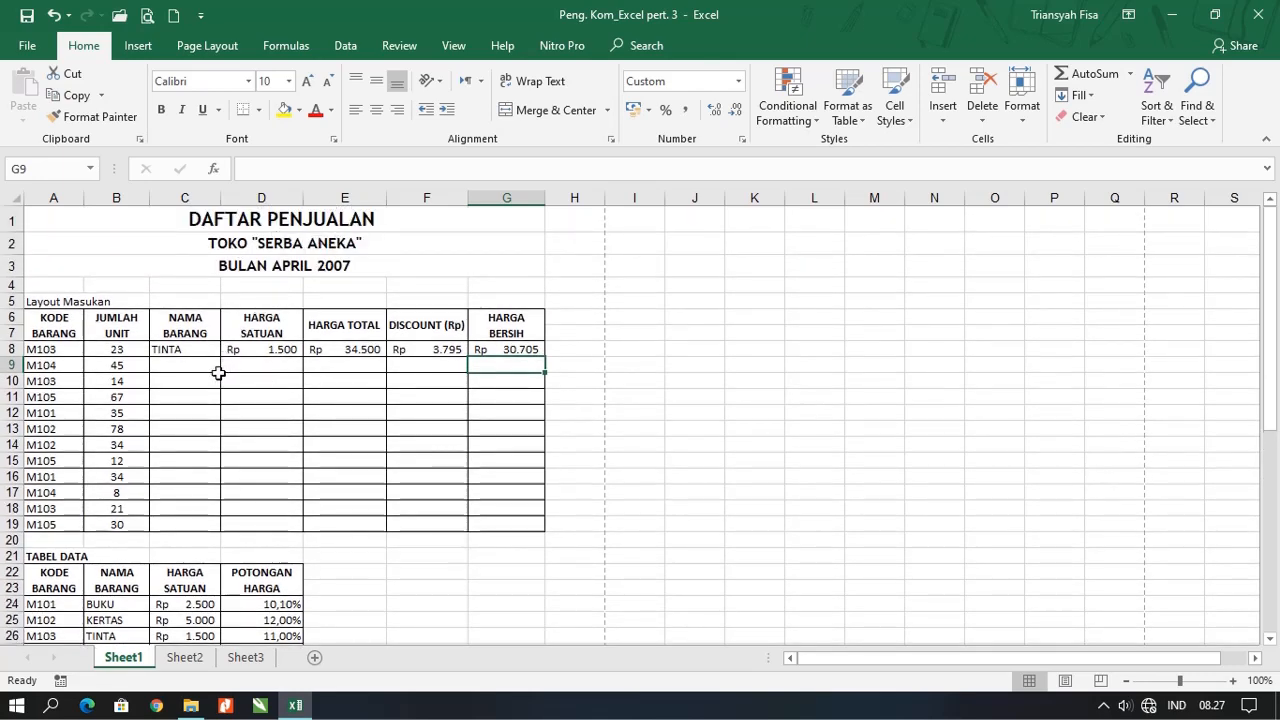
left_click(214, 267)
left_click_drag(359, 167, 339, 173)
type("2020")
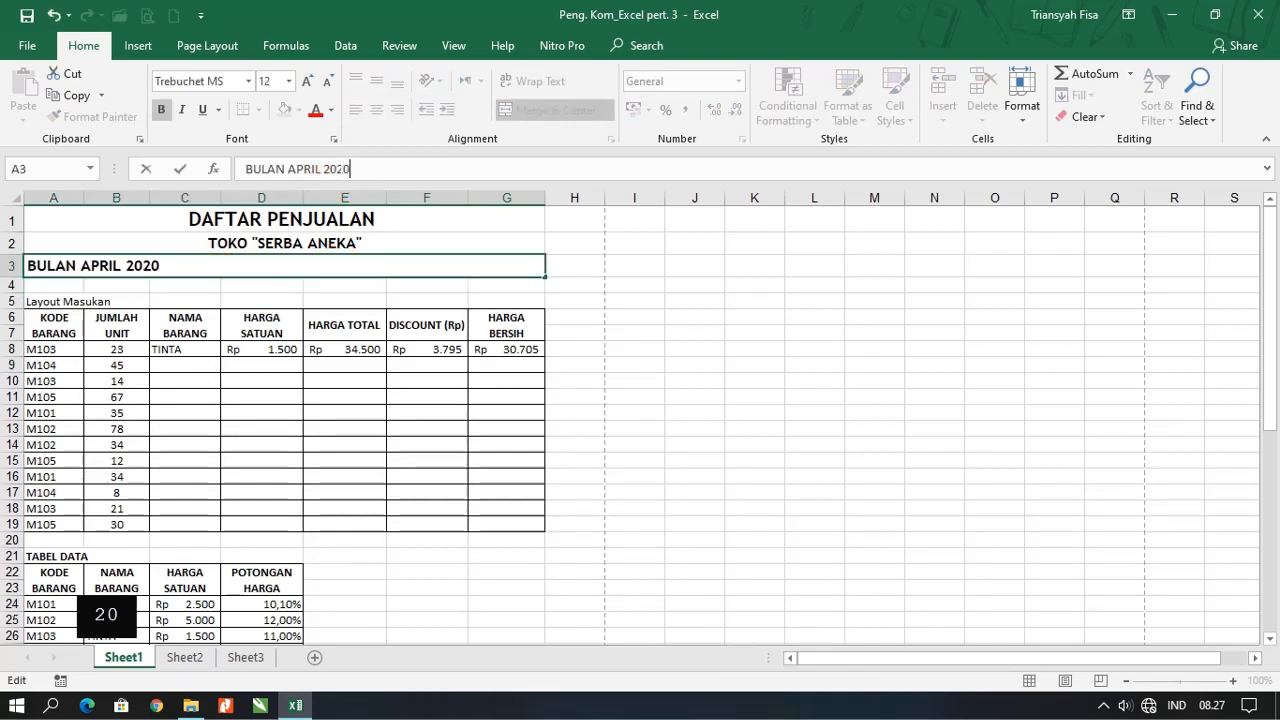
key("Return")
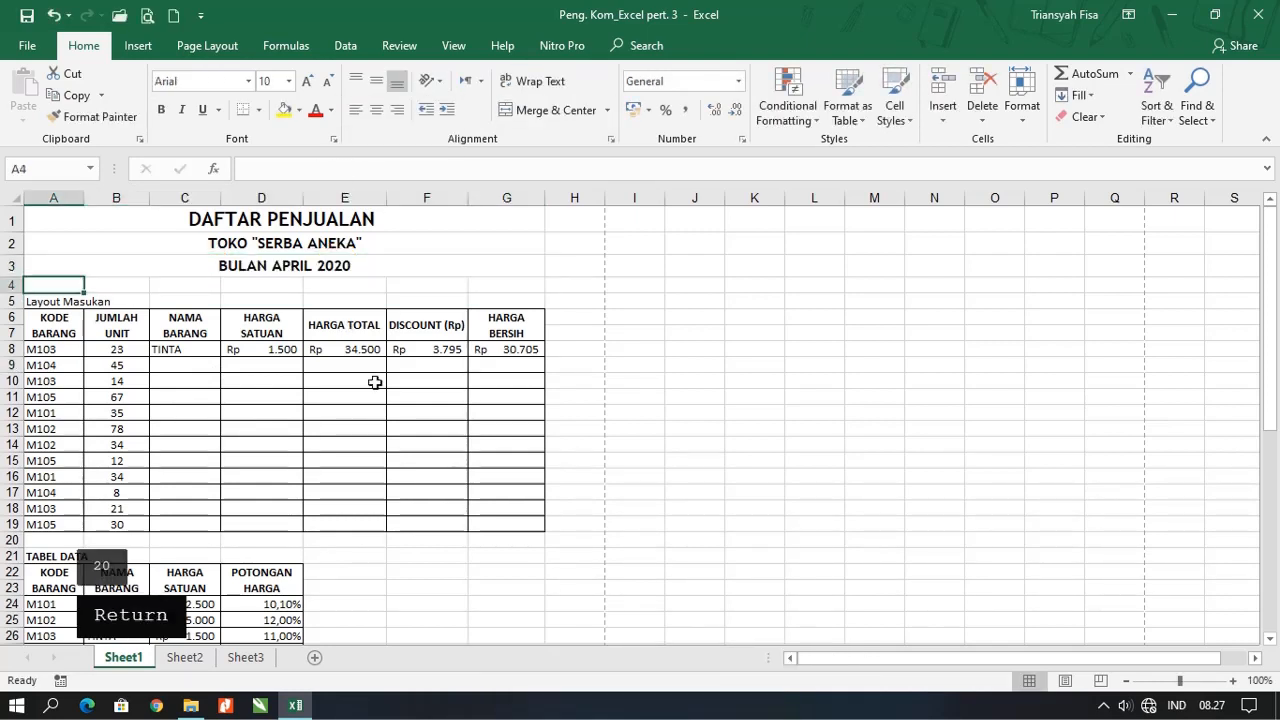
Step: Fill the formulas in C8:G8 down through row 19 and compare them with the completed example table
left_click(182, 352)
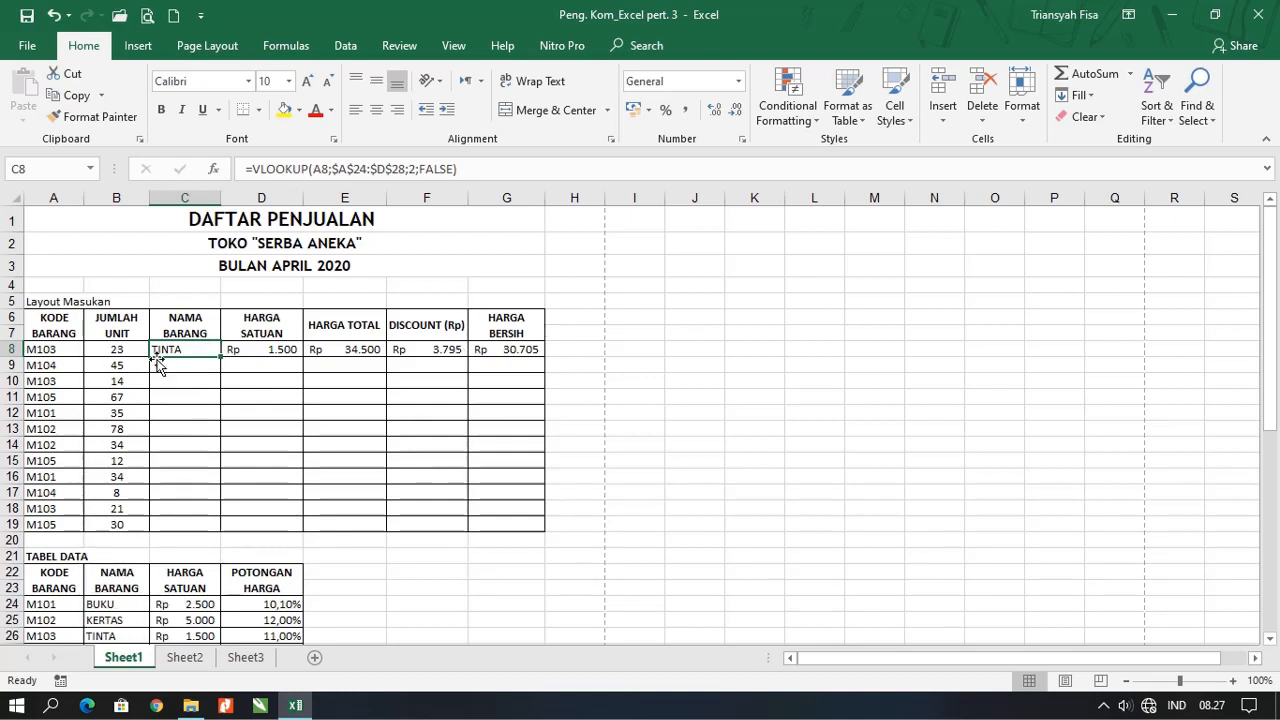
left_click(524, 352, "shift")
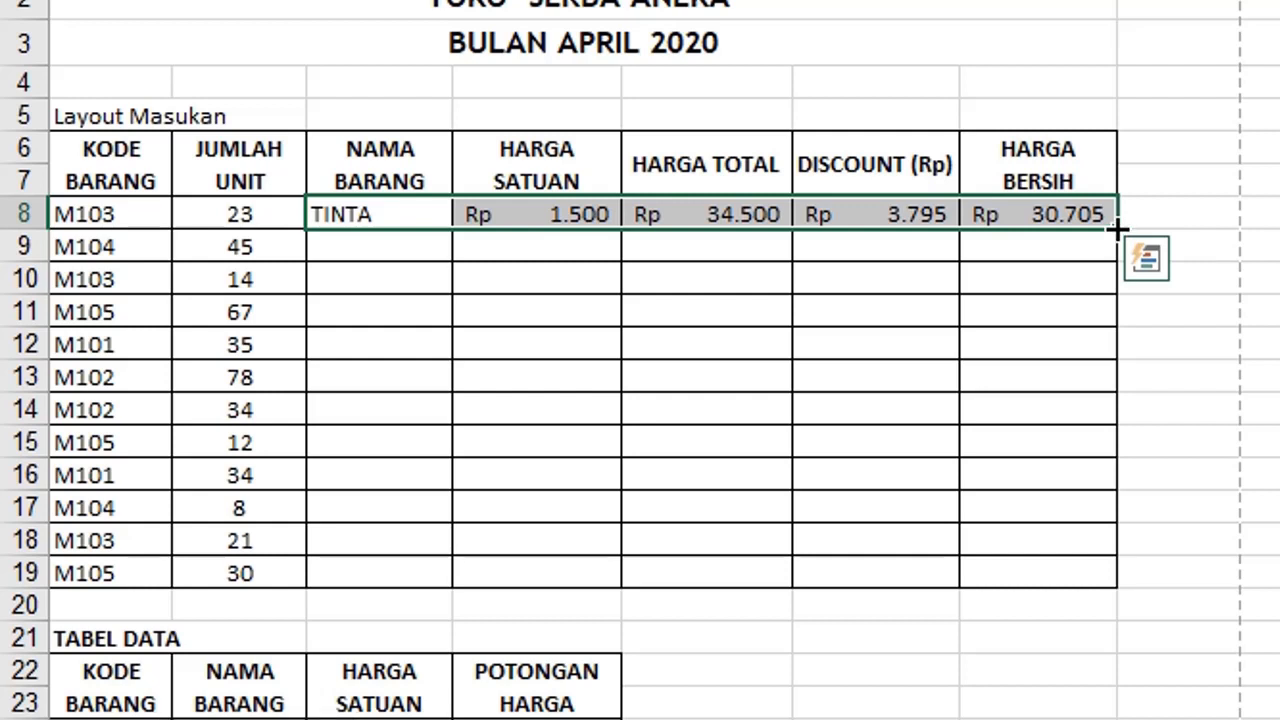
left_click_drag(1117, 230, 1114, 590)
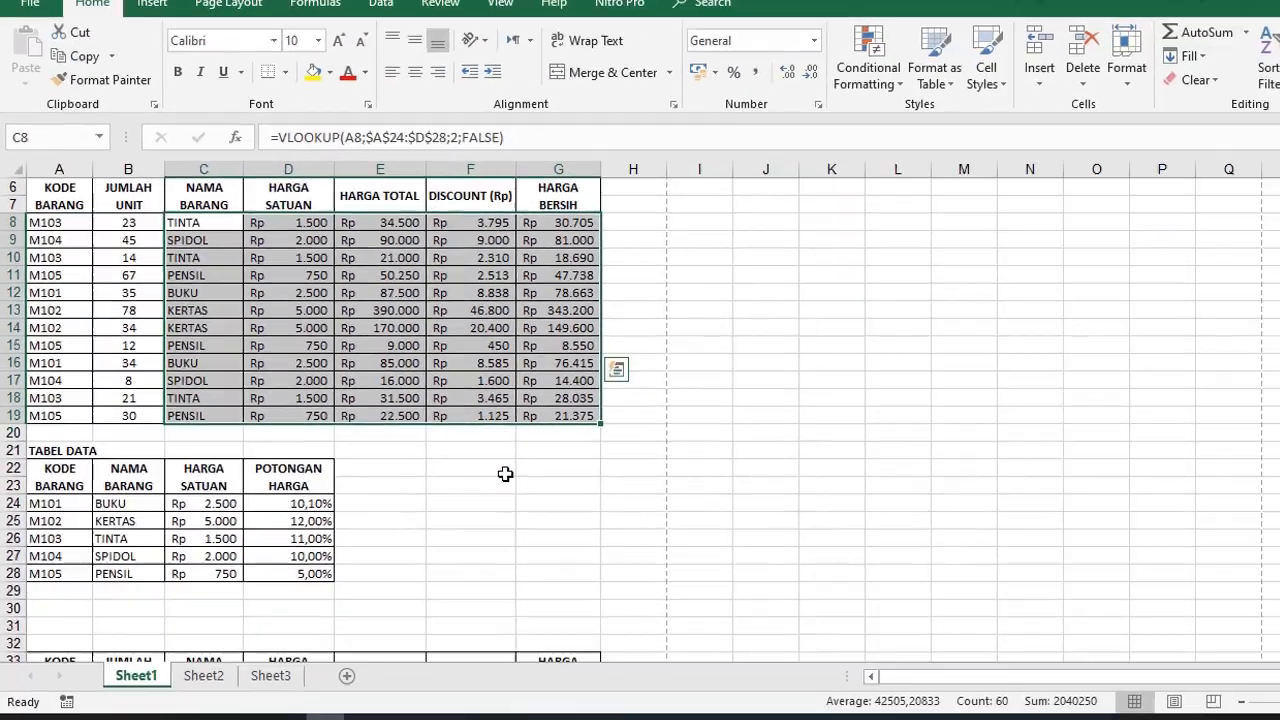
scroll(880, 650, "down", 5)
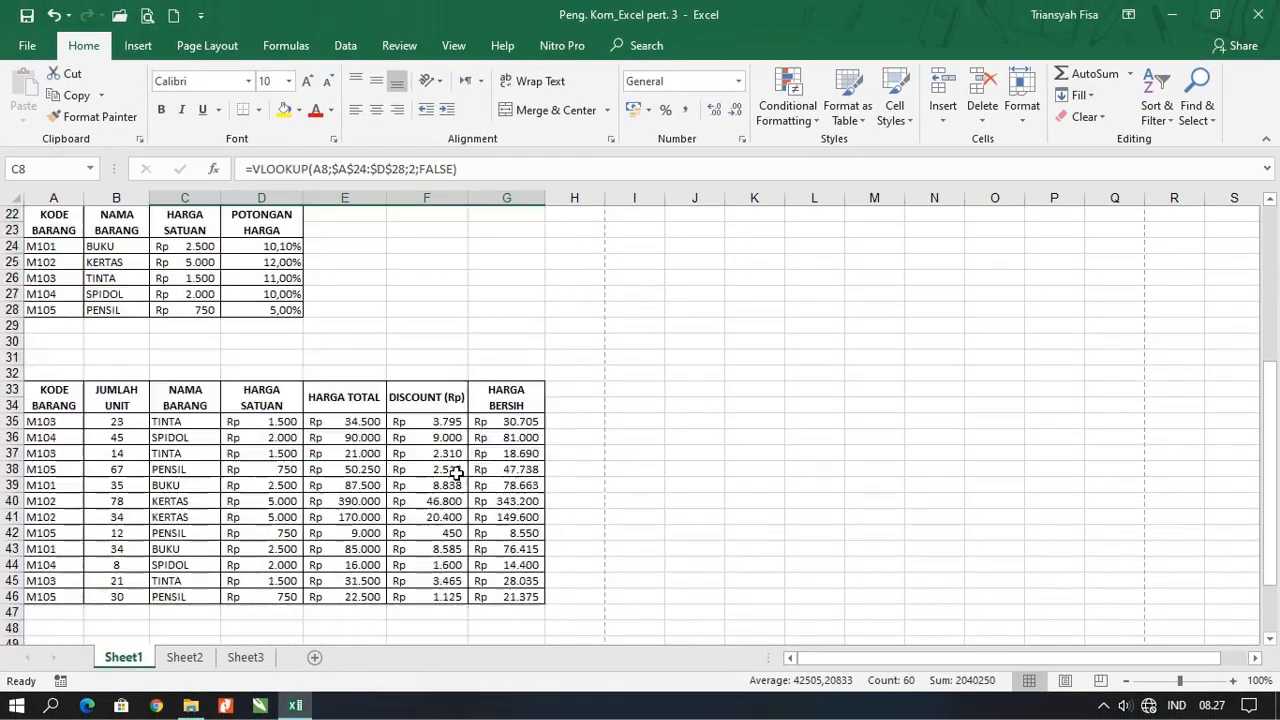
scroll(880, 650, "up", 4)
scroll(456, 473, "up", 3)
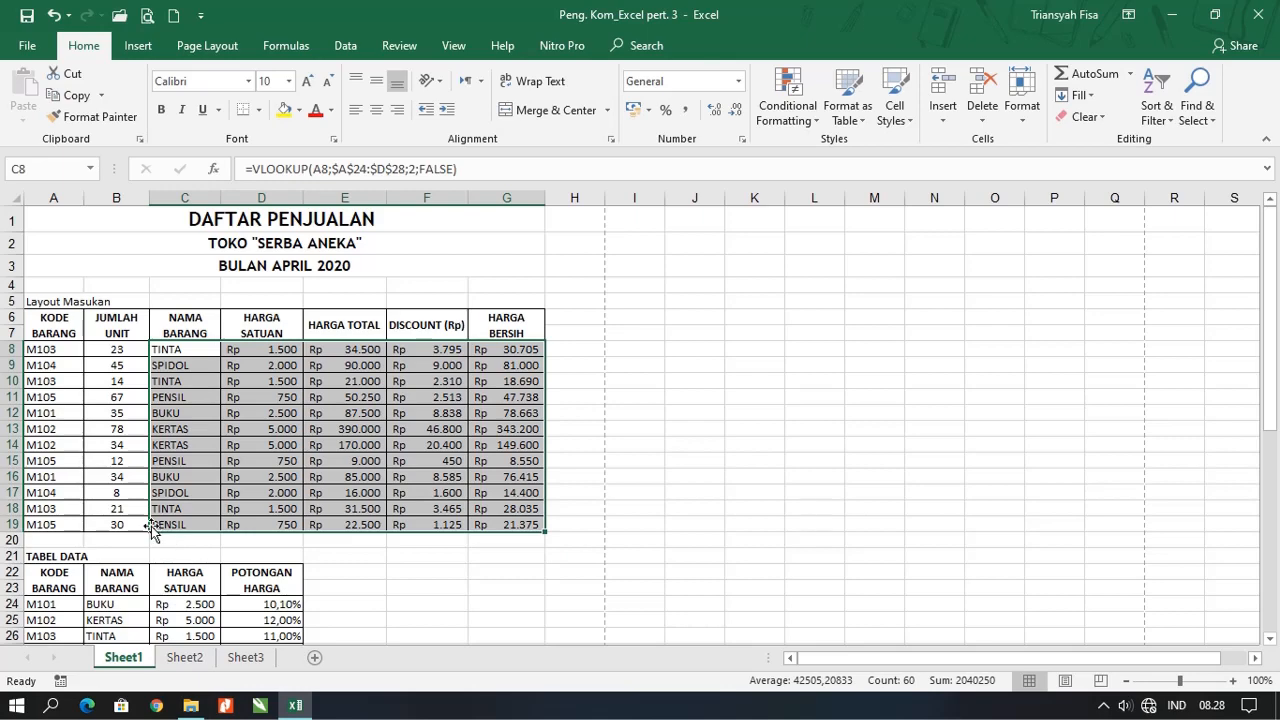
scroll(130, 403, "down", 1)
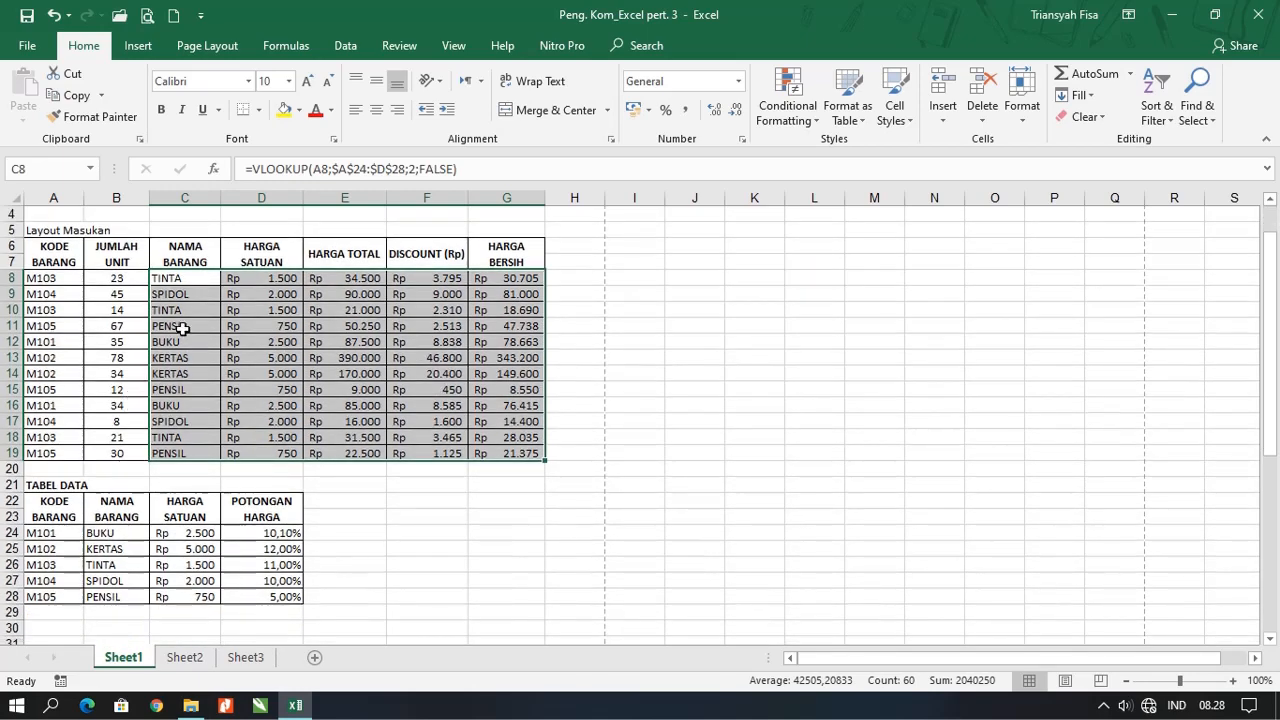
Step: Switch to Sheet2 and examine the DAFTAR PEMINJAM BUKU layout, its Tabel Data/Denda and the completed example table
left_click(190, 658)
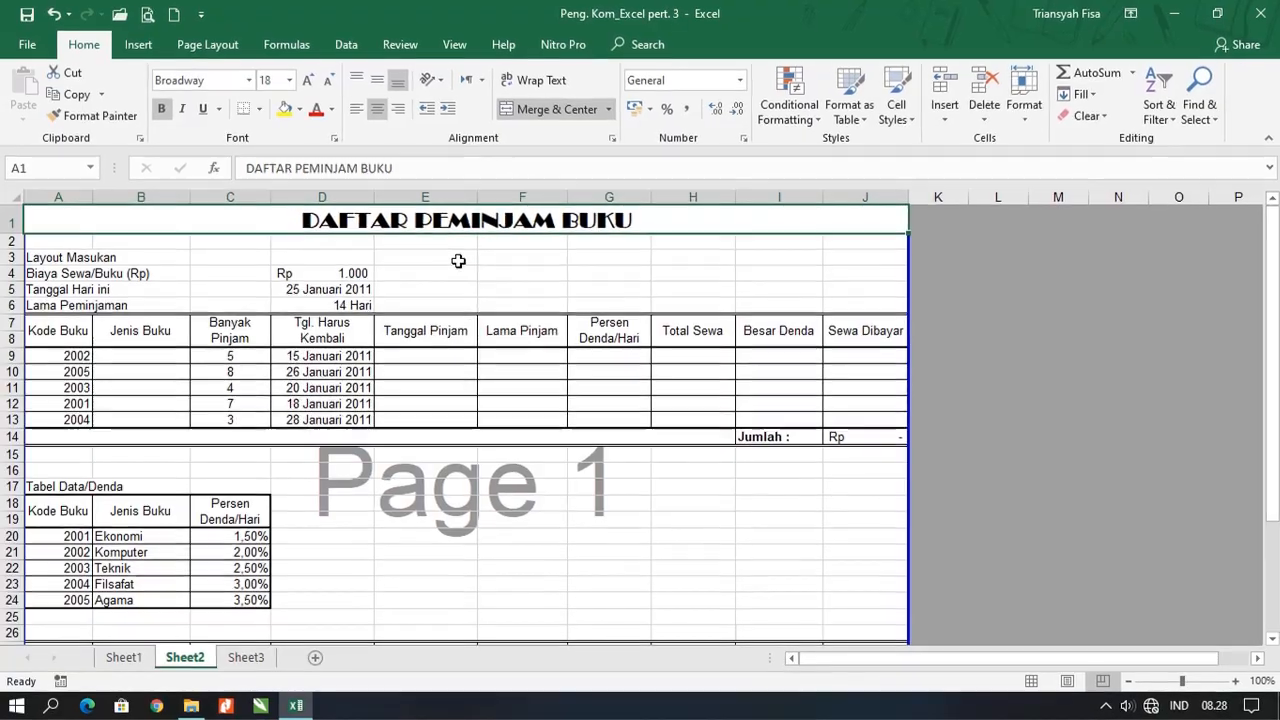
scroll(420, 350, "down", 2)
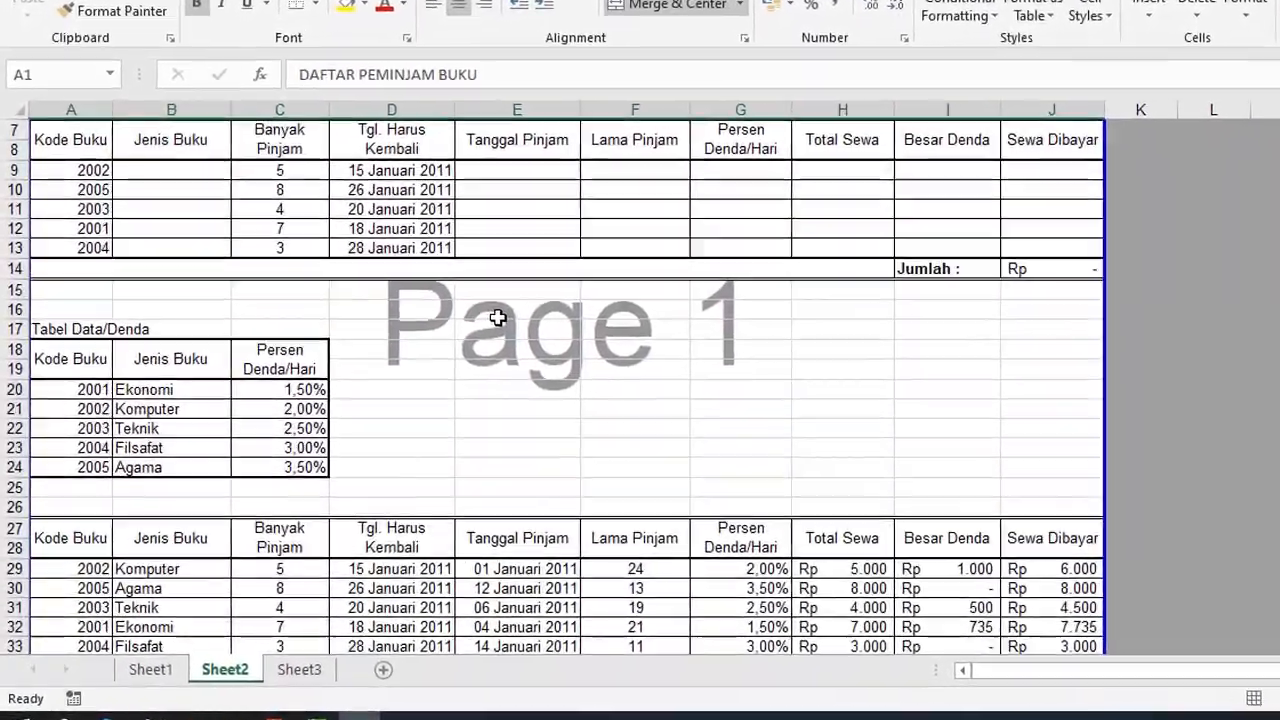
scroll(470, 330, "down", 3)
scroll(549, 316, "down", 1)
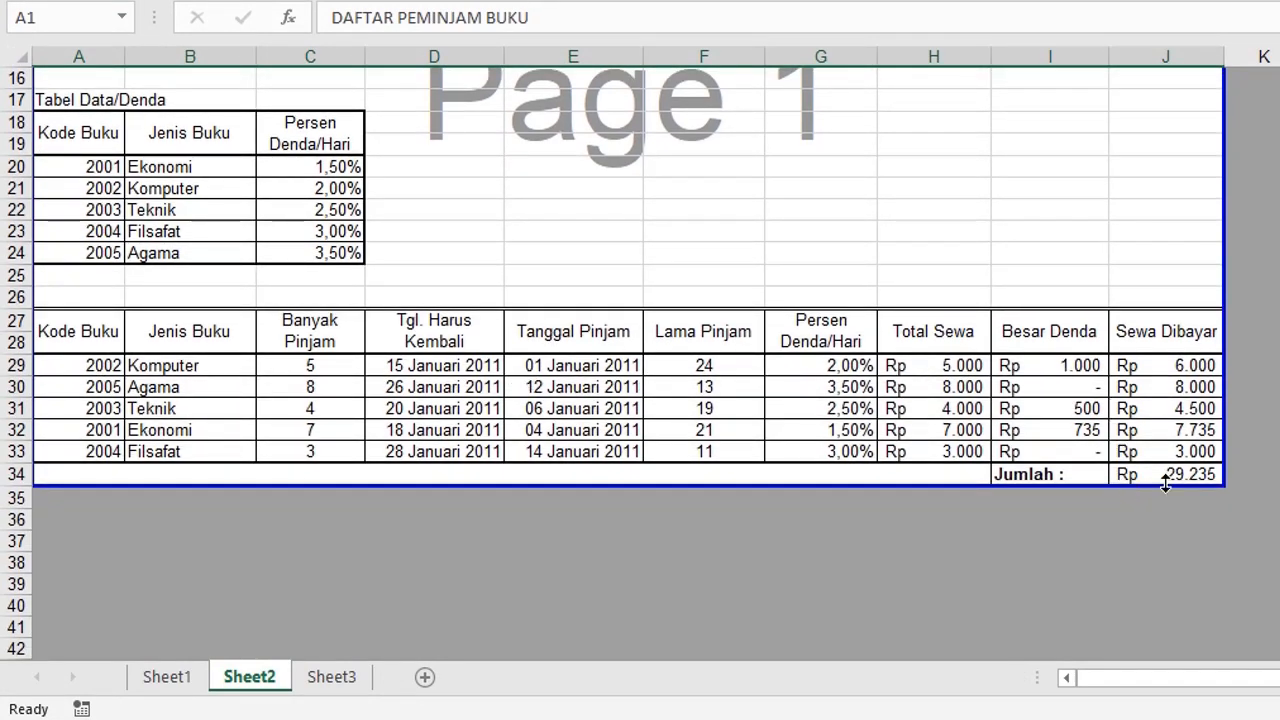
scroll(1160, 480, "up", 5)
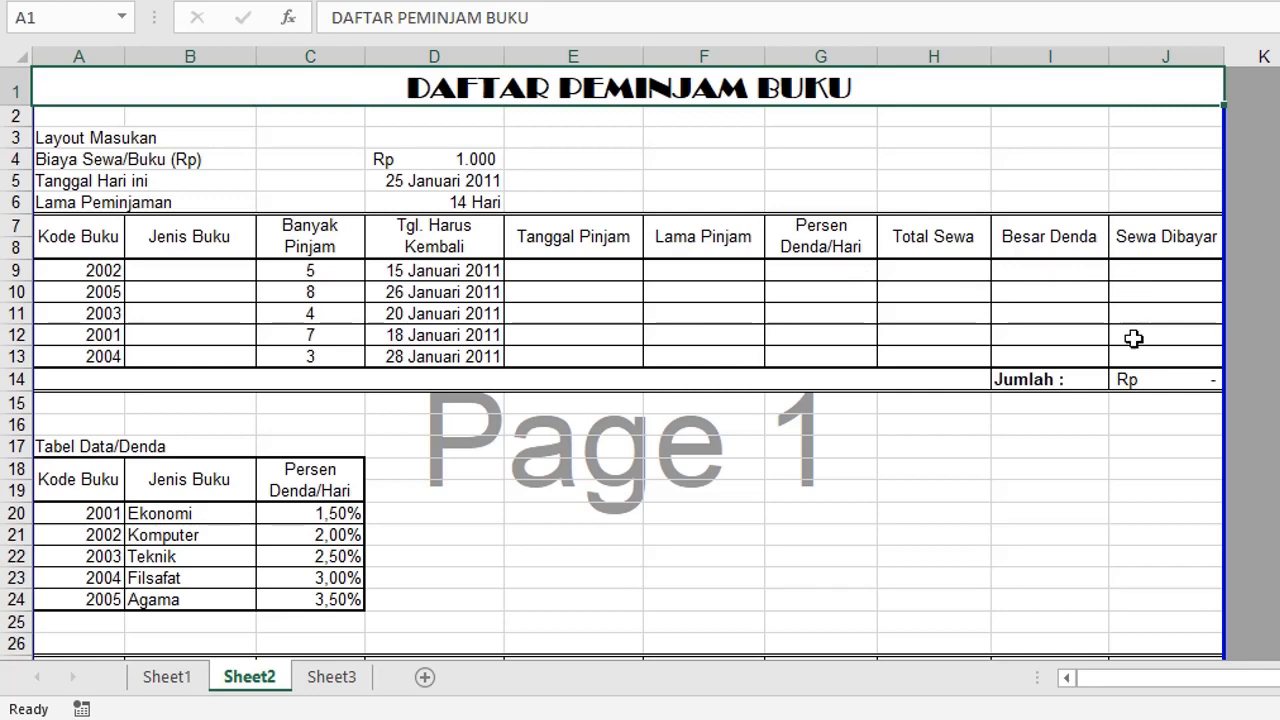
Step: Set the Tanggal Hari ini date in cell D5 to 25/01/2020
left_click(573, 271)
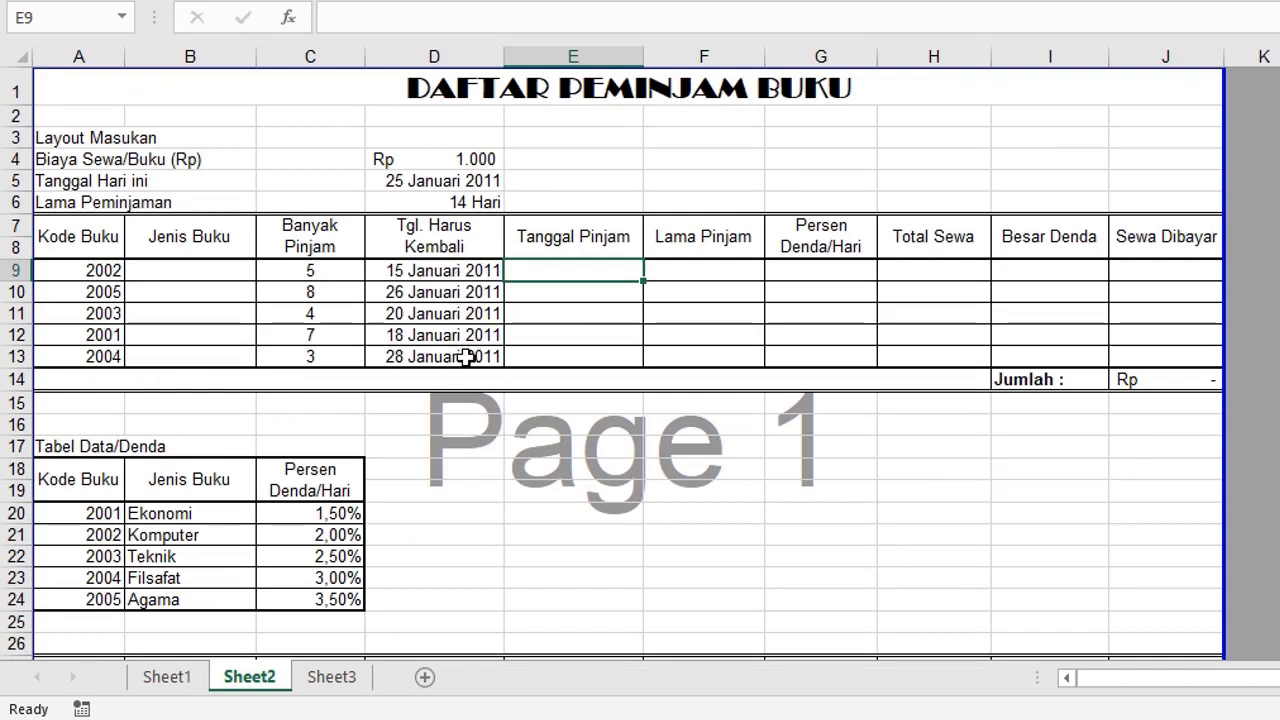
left_click(471, 177)
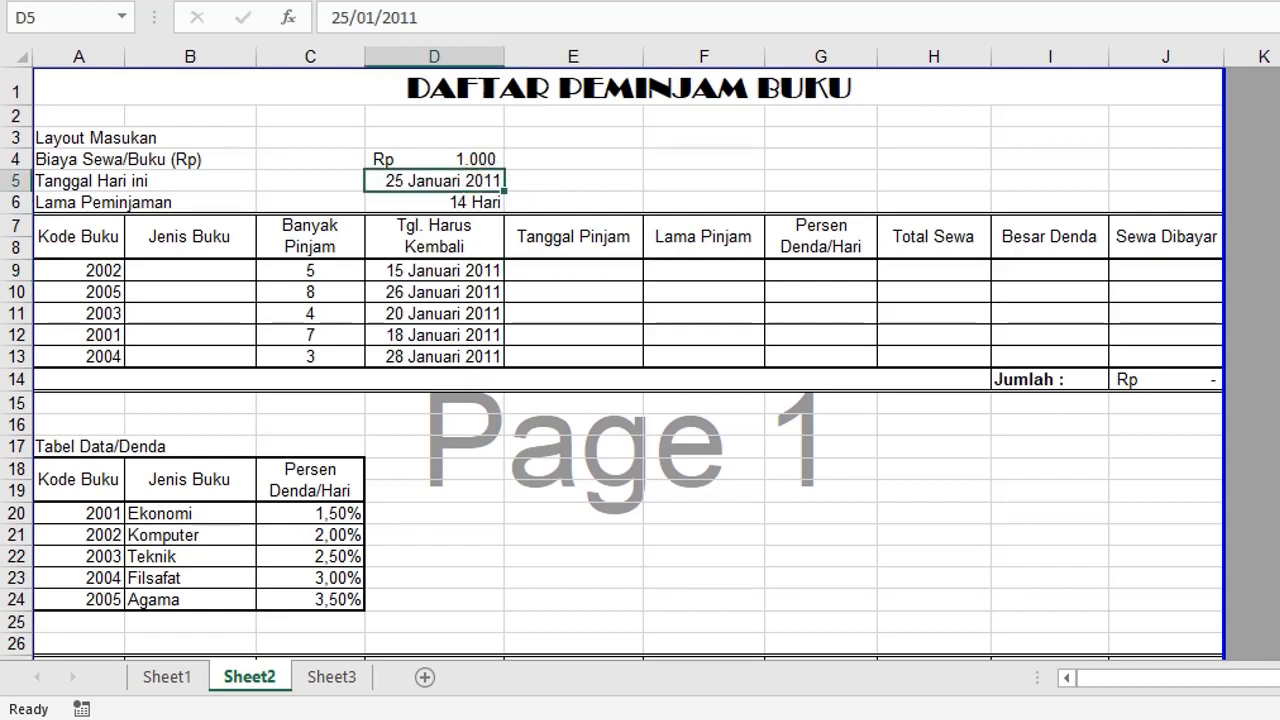
left_click_drag(434, 17, 397, 17)
type("20")
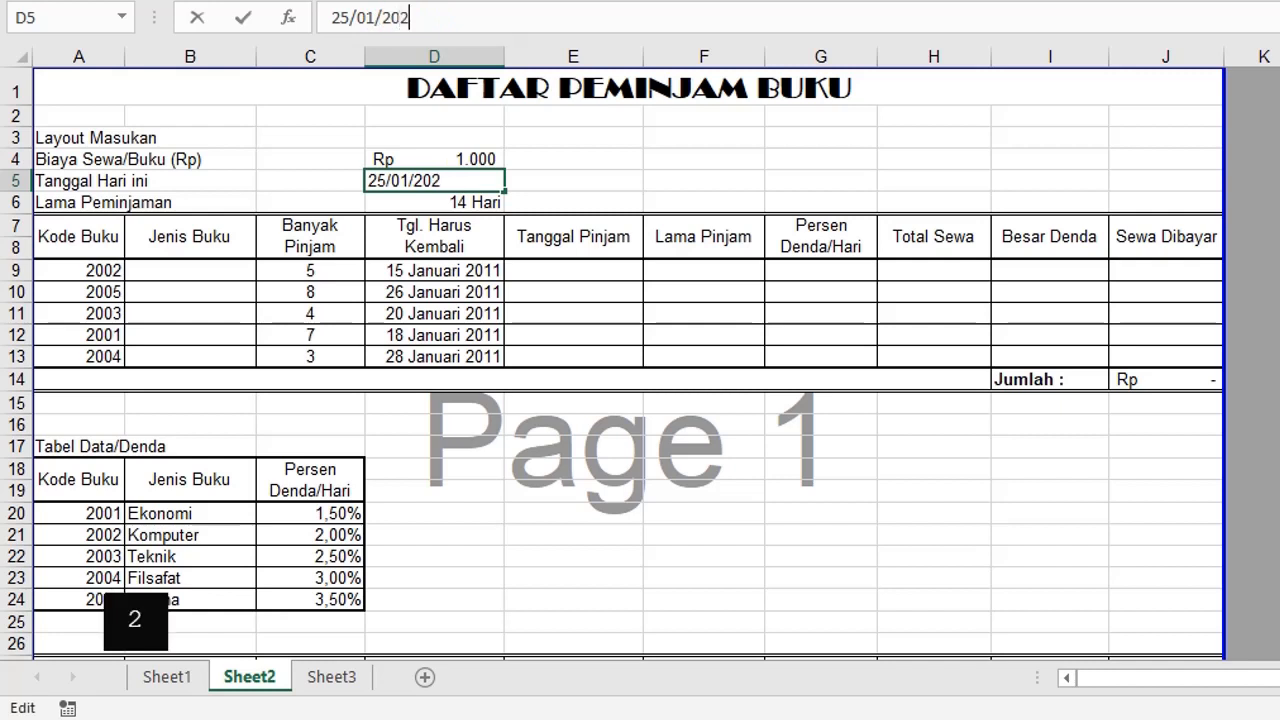
key("Return")
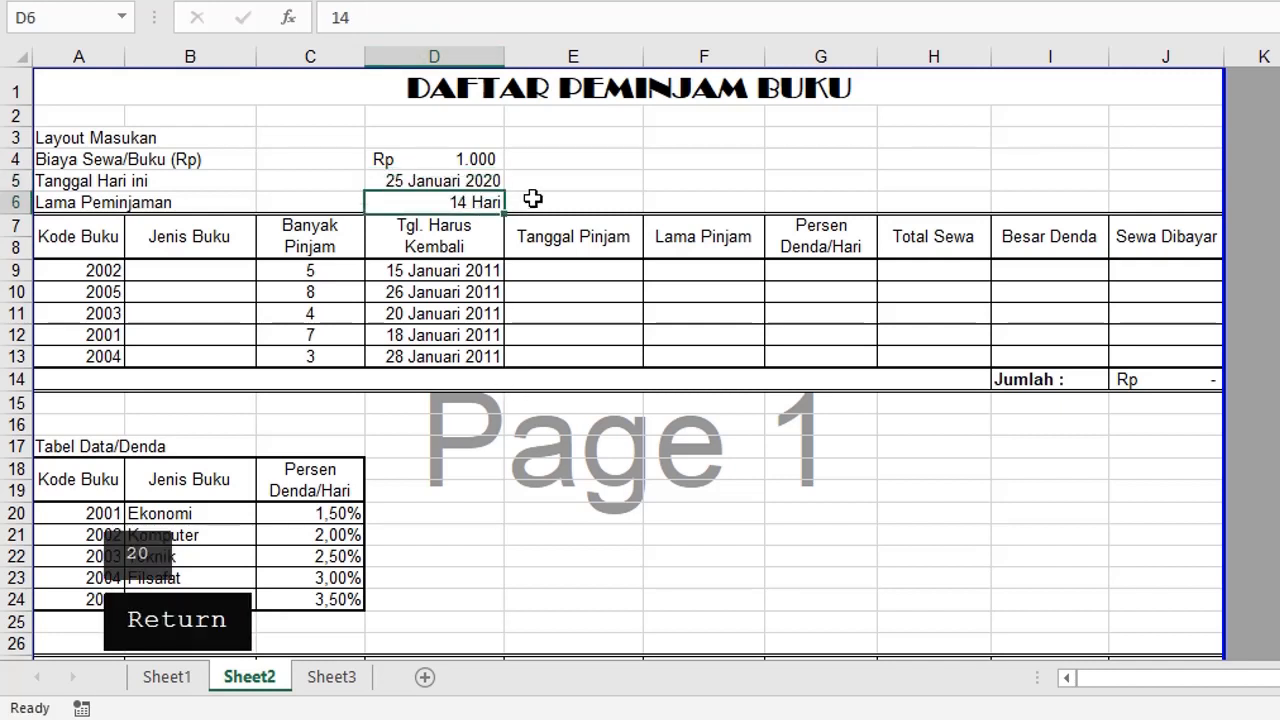
Step: Set the Tgl. Harus Kembali dates in D9 and D10 to 15/01/2020 and 26/01/2020
left_click(482, 268)
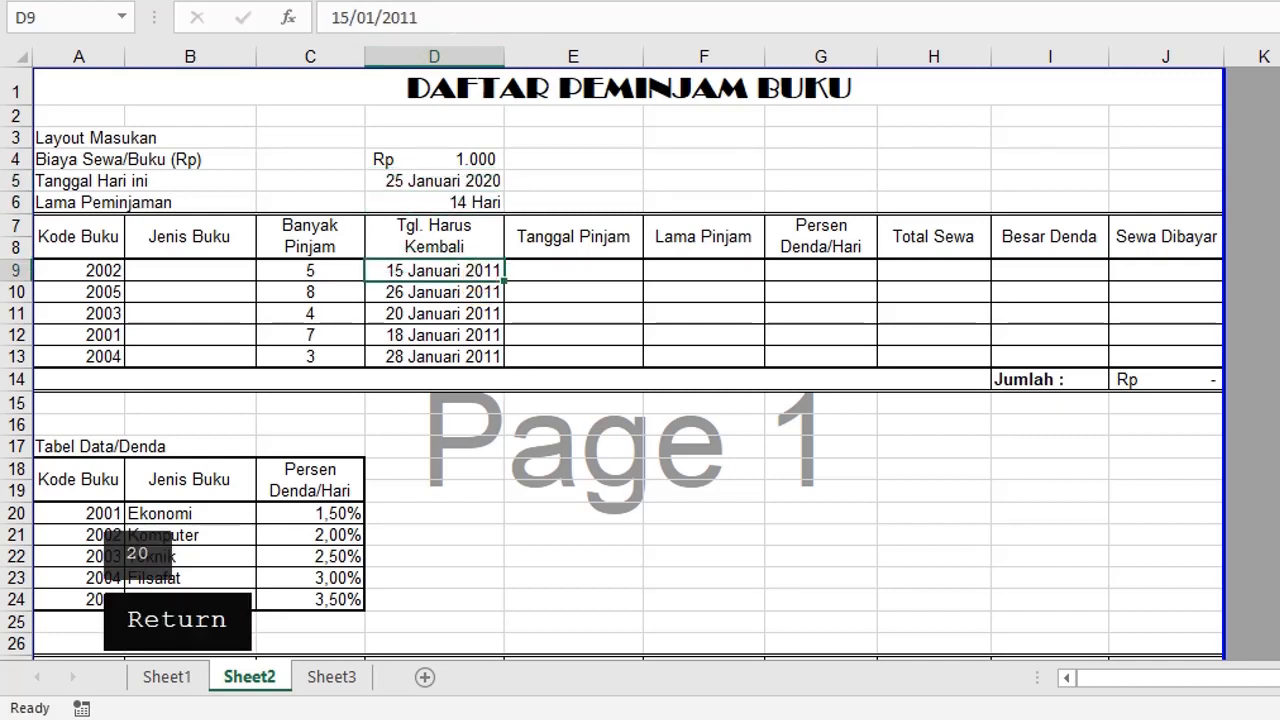
left_click_drag(425, 17, 400, 17)
type("20")
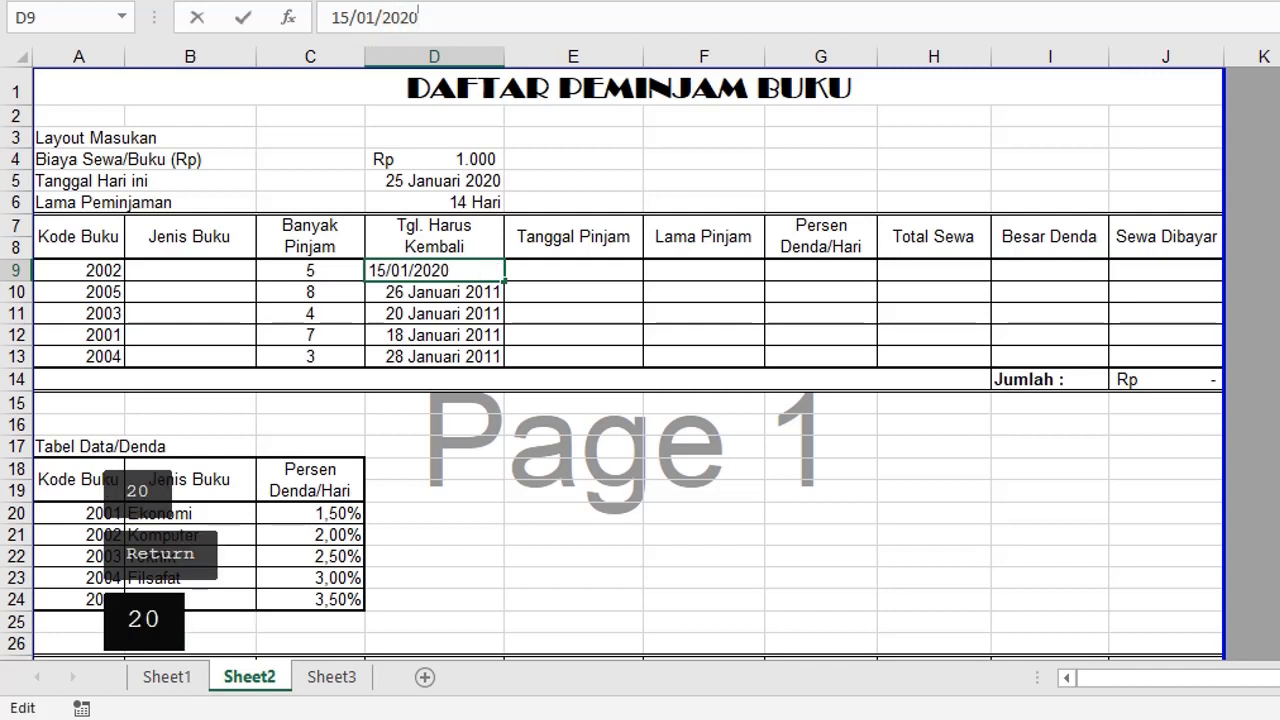
key("Return")
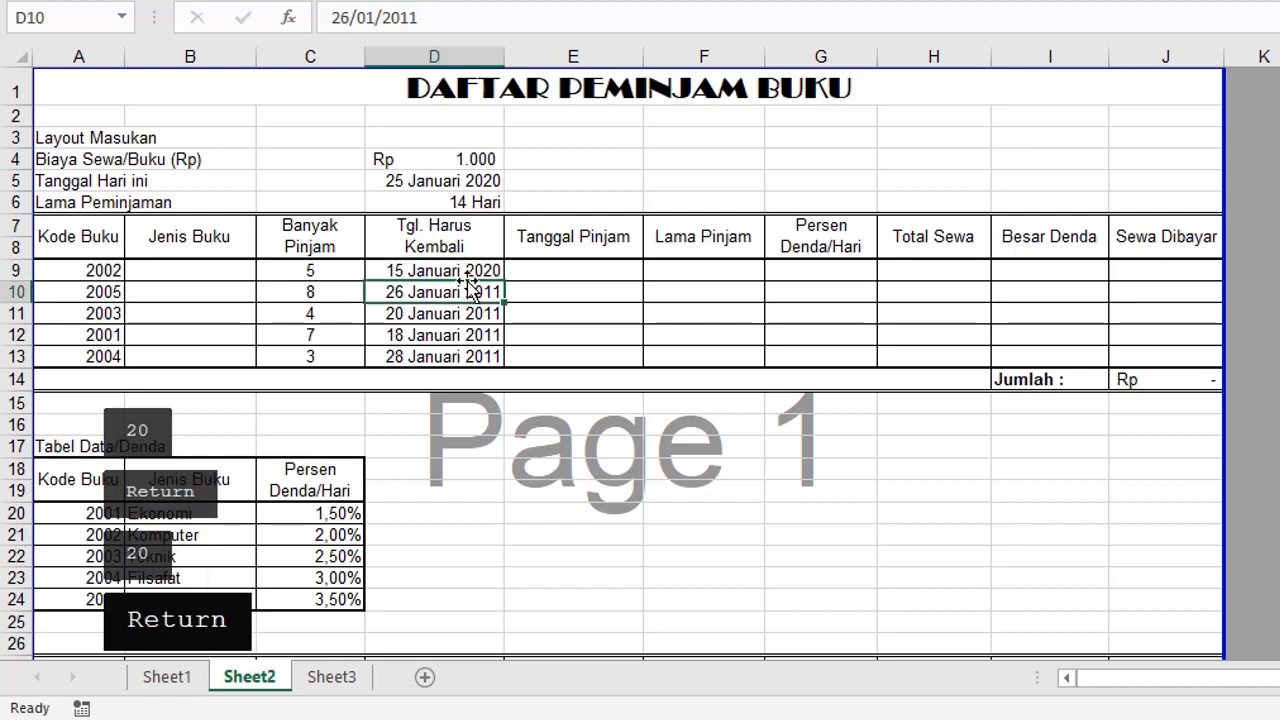
left_click_drag(440, 17, 404, 17)
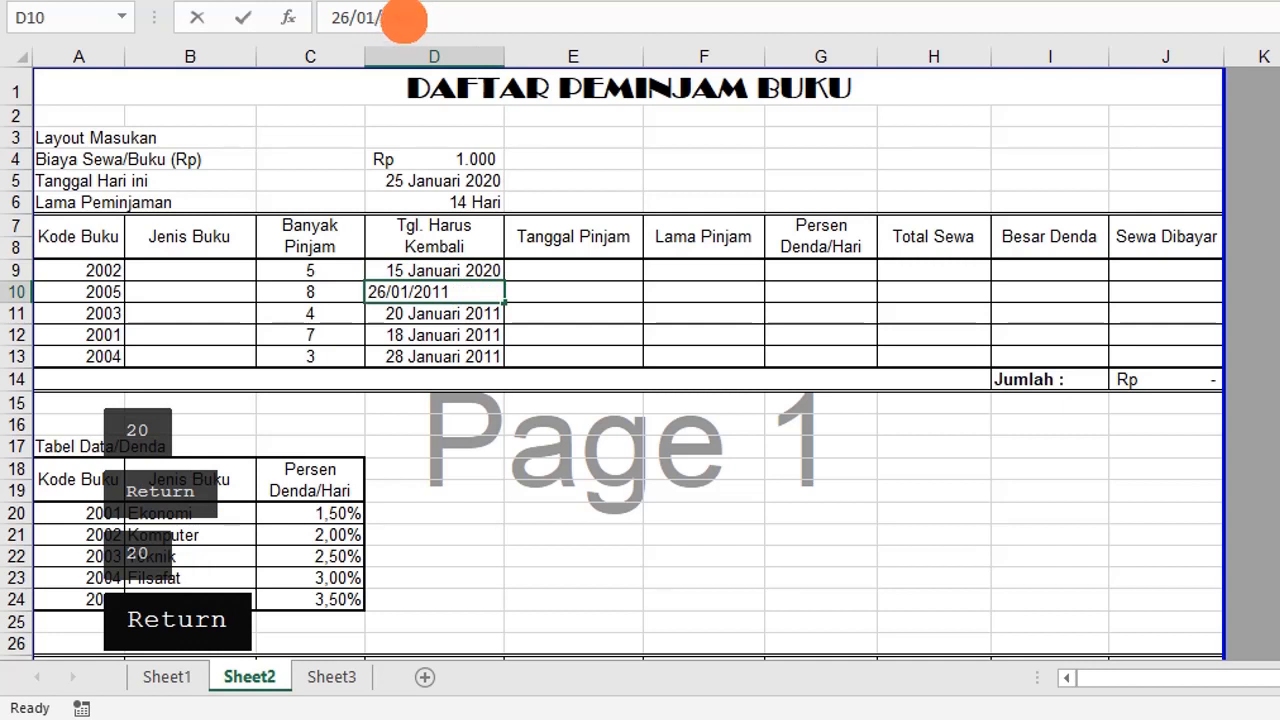
type("20")
key("Return")
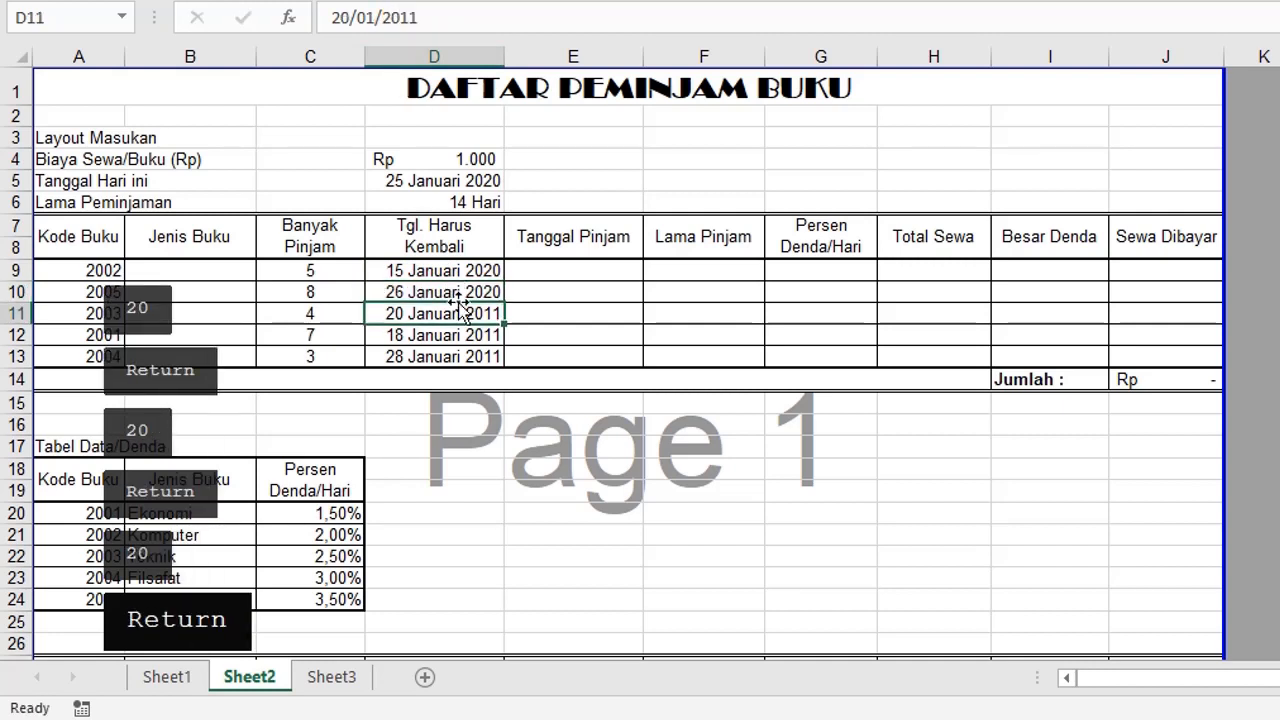
Step: Set the Tgl. Harus Kembali dates in D11, D12 and D13 to 20/01/2020, 18/01/2020 and 28/01/2020
left_click_drag(420, 17, 401, 17)
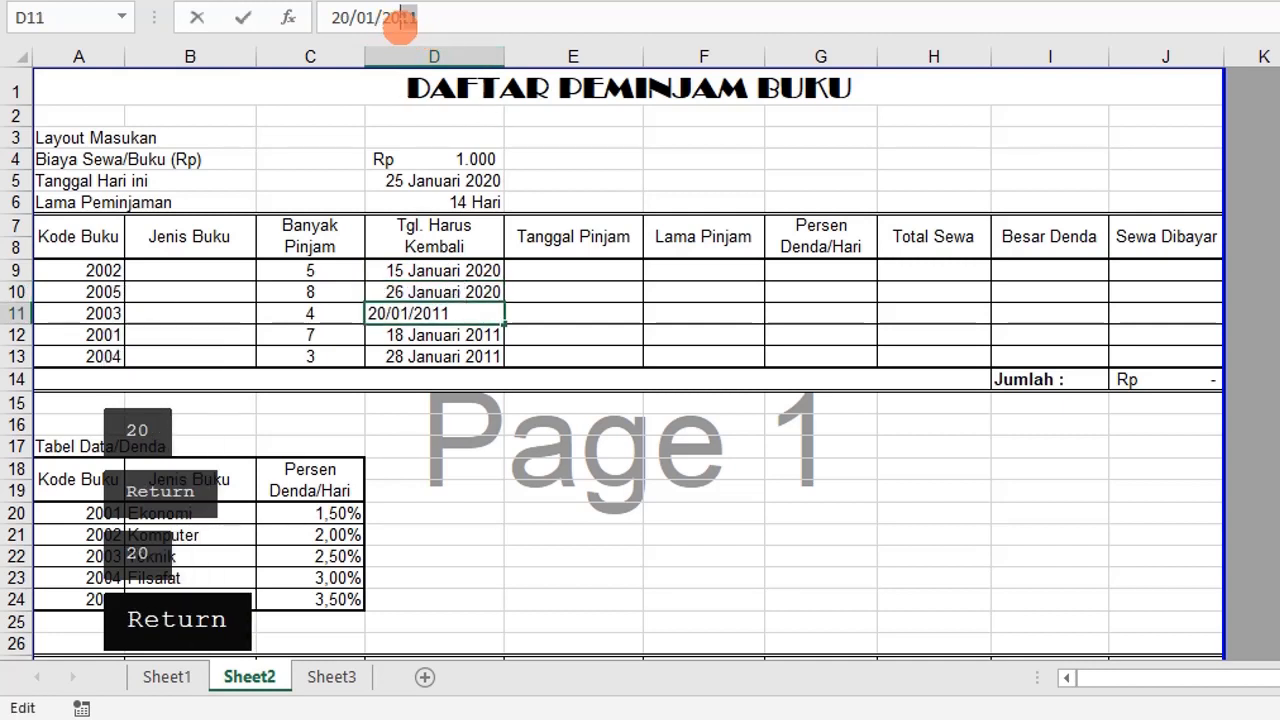
type("20")
key("Return")
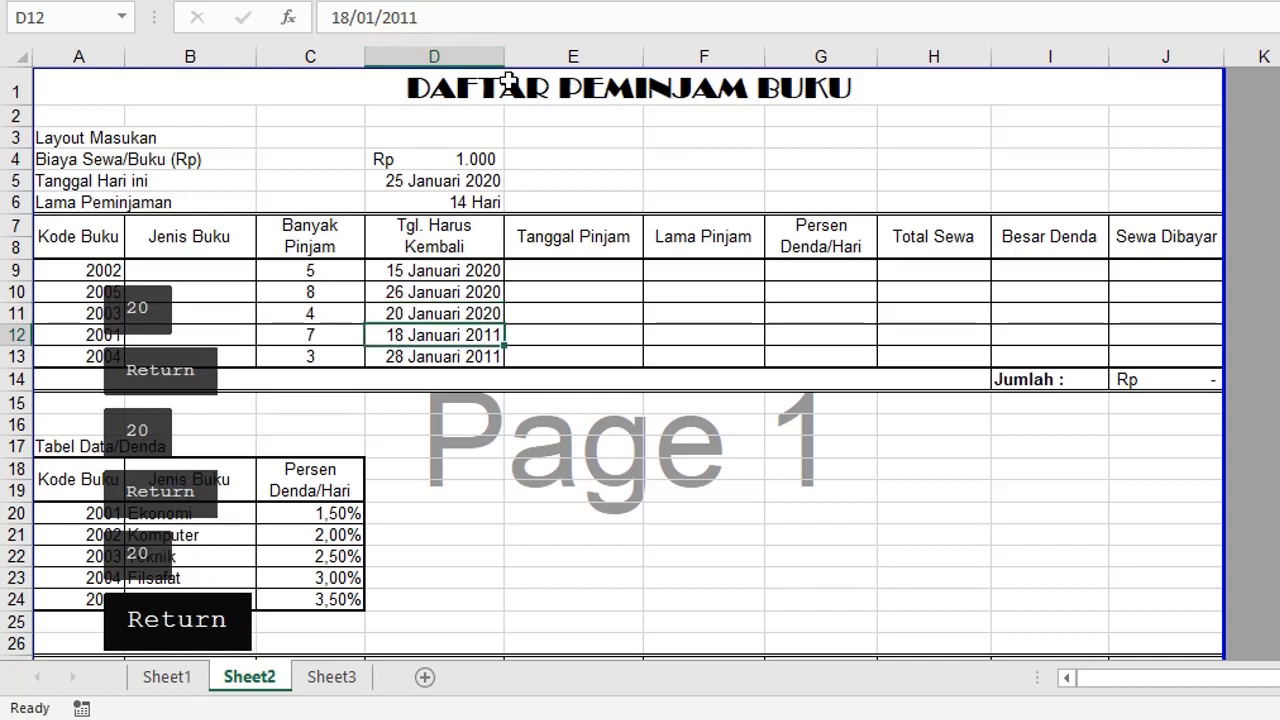
left_click_drag(420, 17, 401, 17)
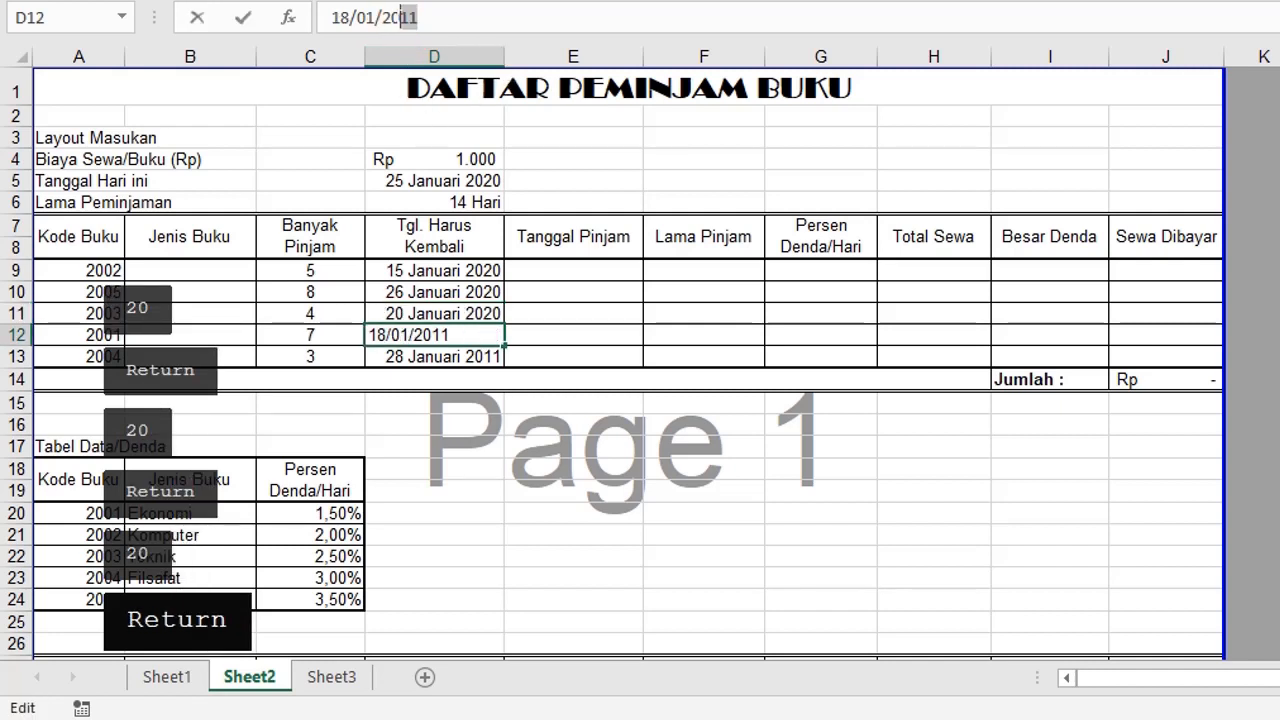
type("20")
key("Return")
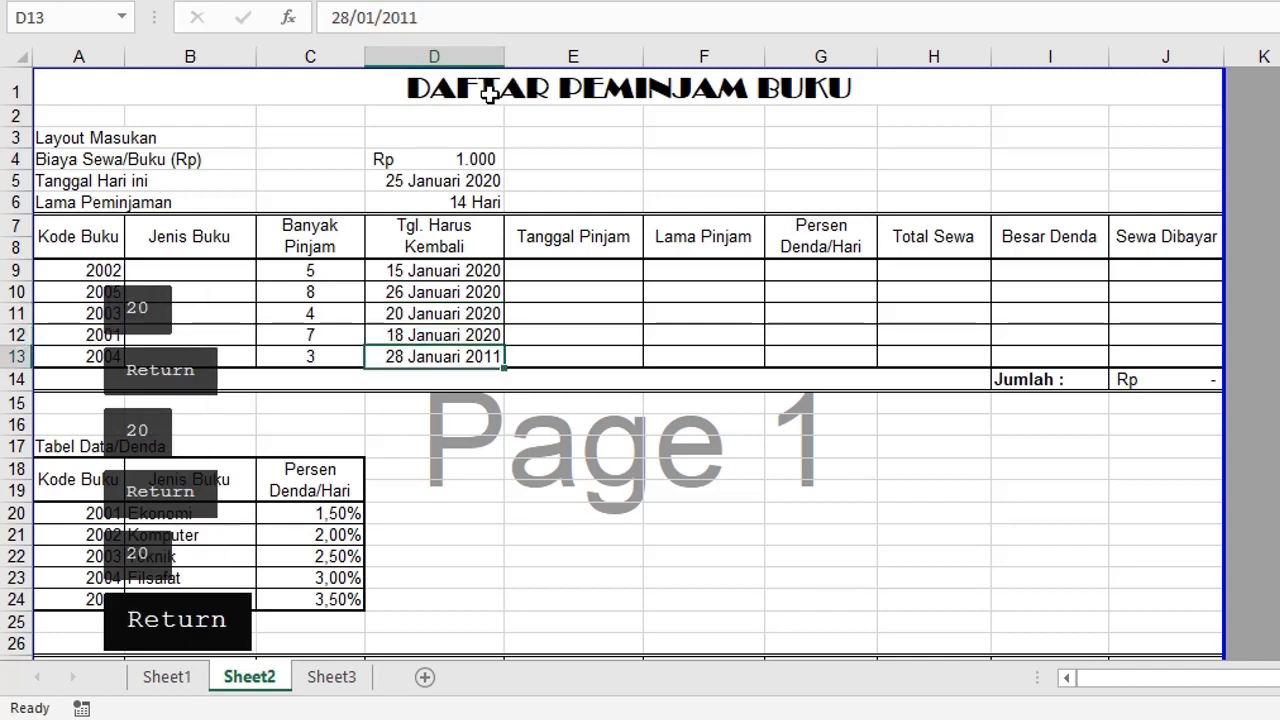
left_click_drag(402, 17, 420, 17)
type("2020")
key("Return")
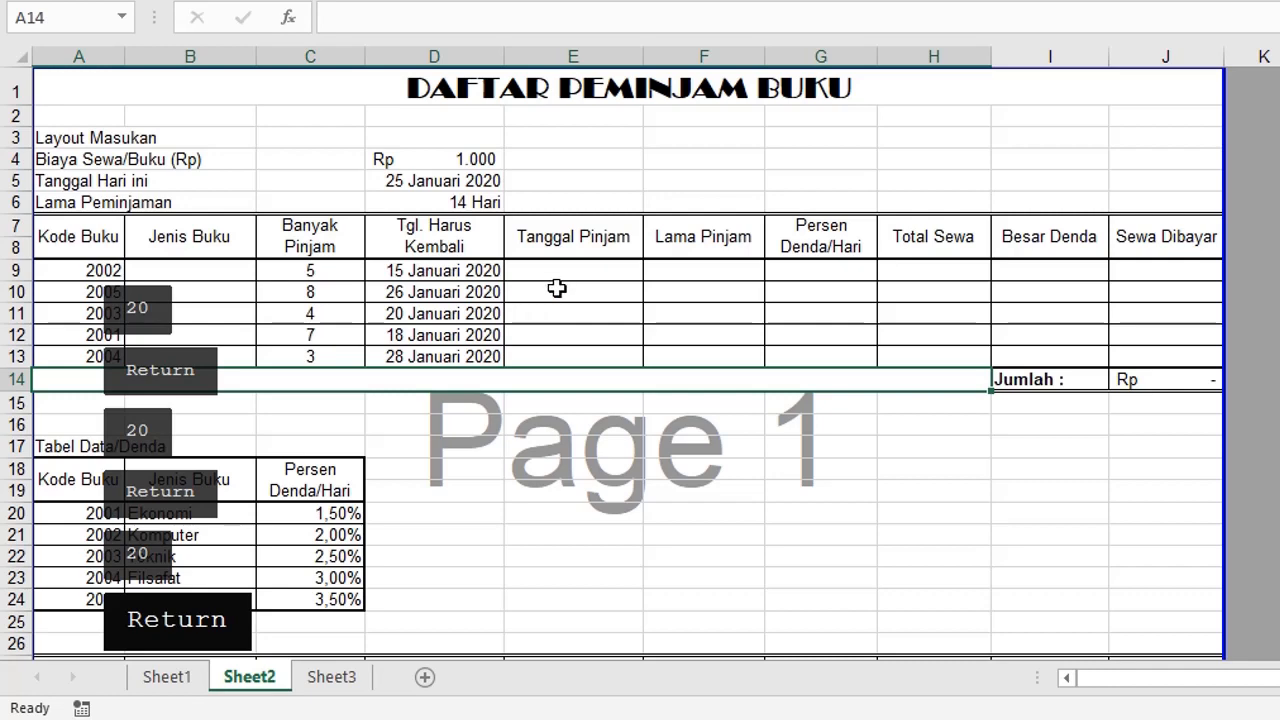
scroll(557, 394, "down", 4)
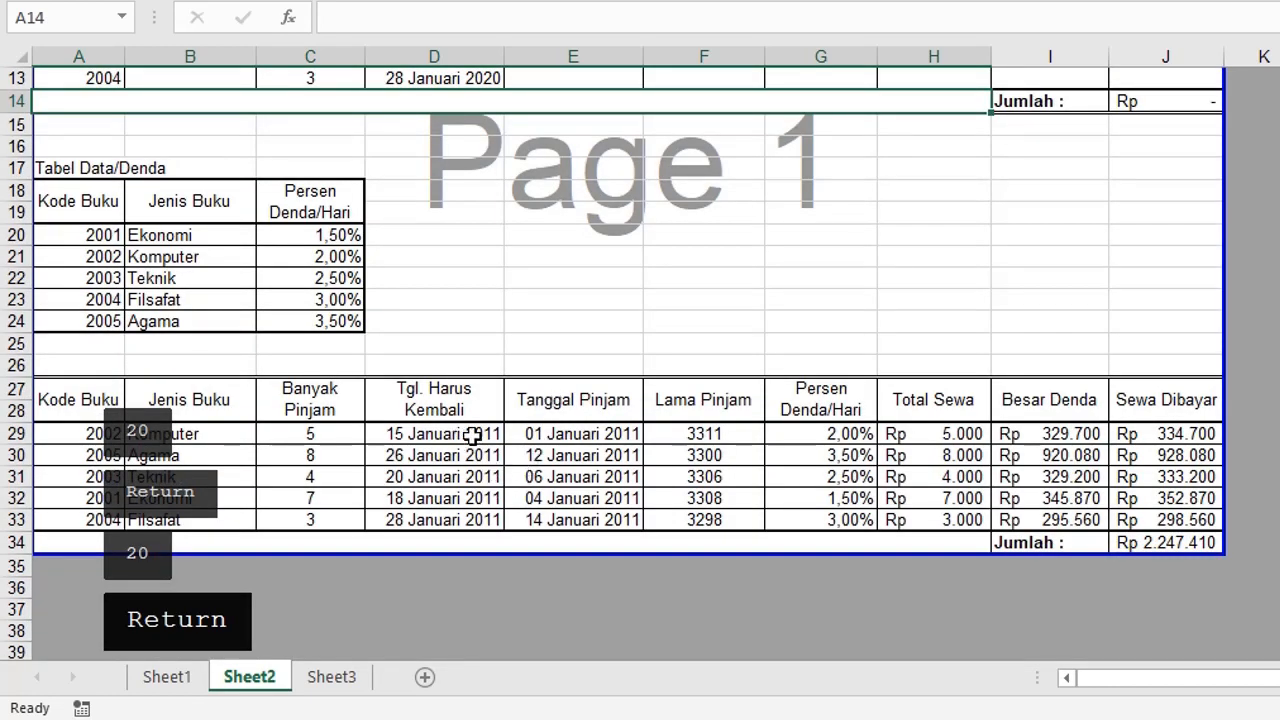
scroll(560, 440, "up", 3)
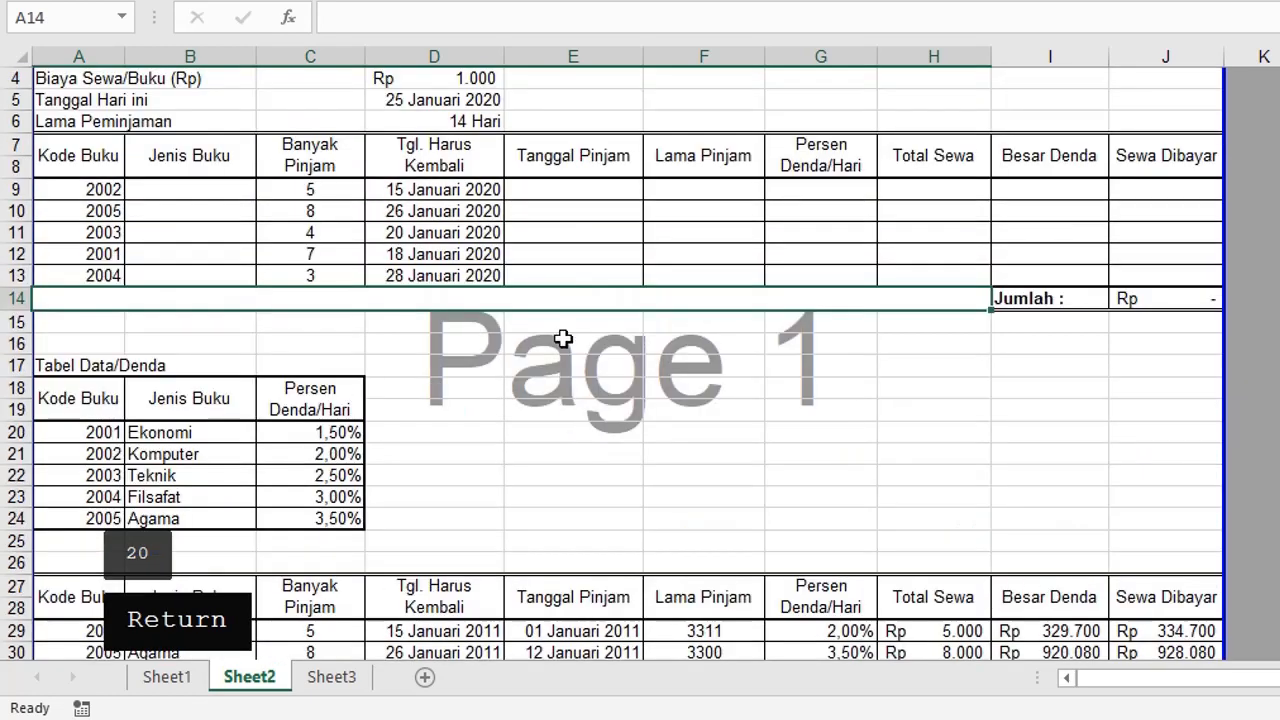
Step: Examine the value stored in the Lama Peminjaman cell D6 behind its displayed Hari unit
left_click(560, 192)
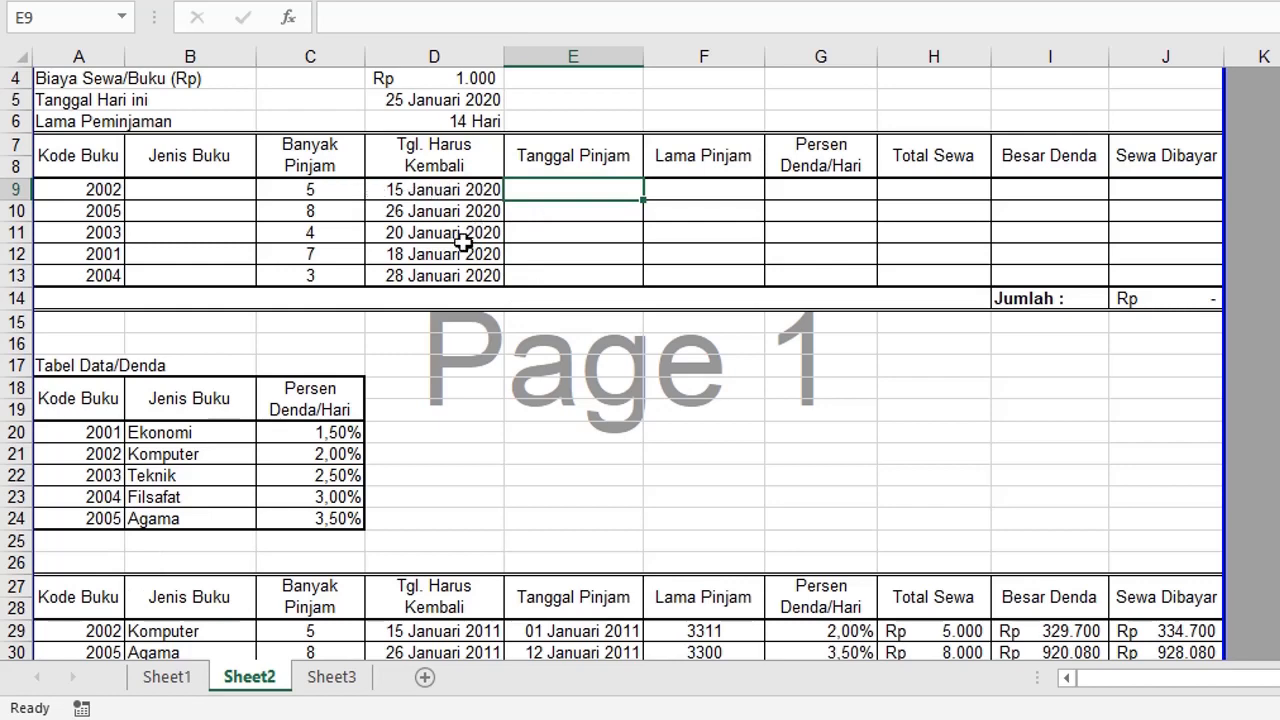
scroll(500, 231, "up", 1)
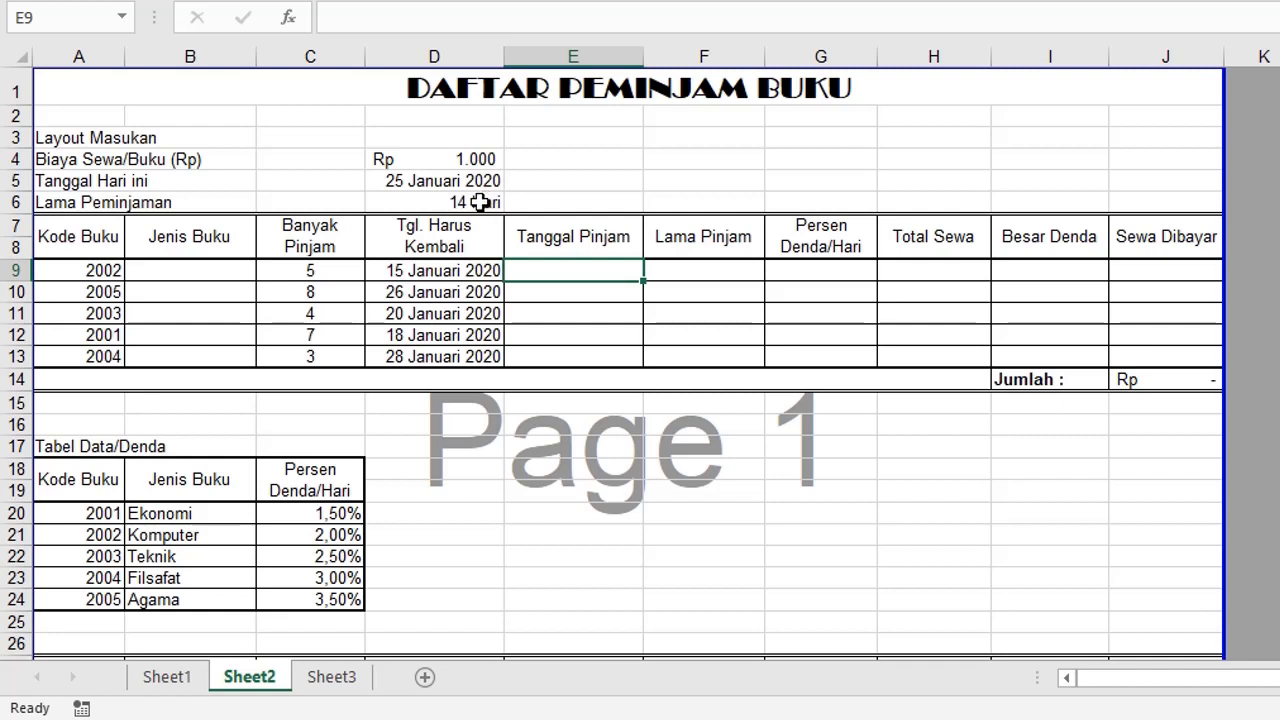
left_click(449, 204)
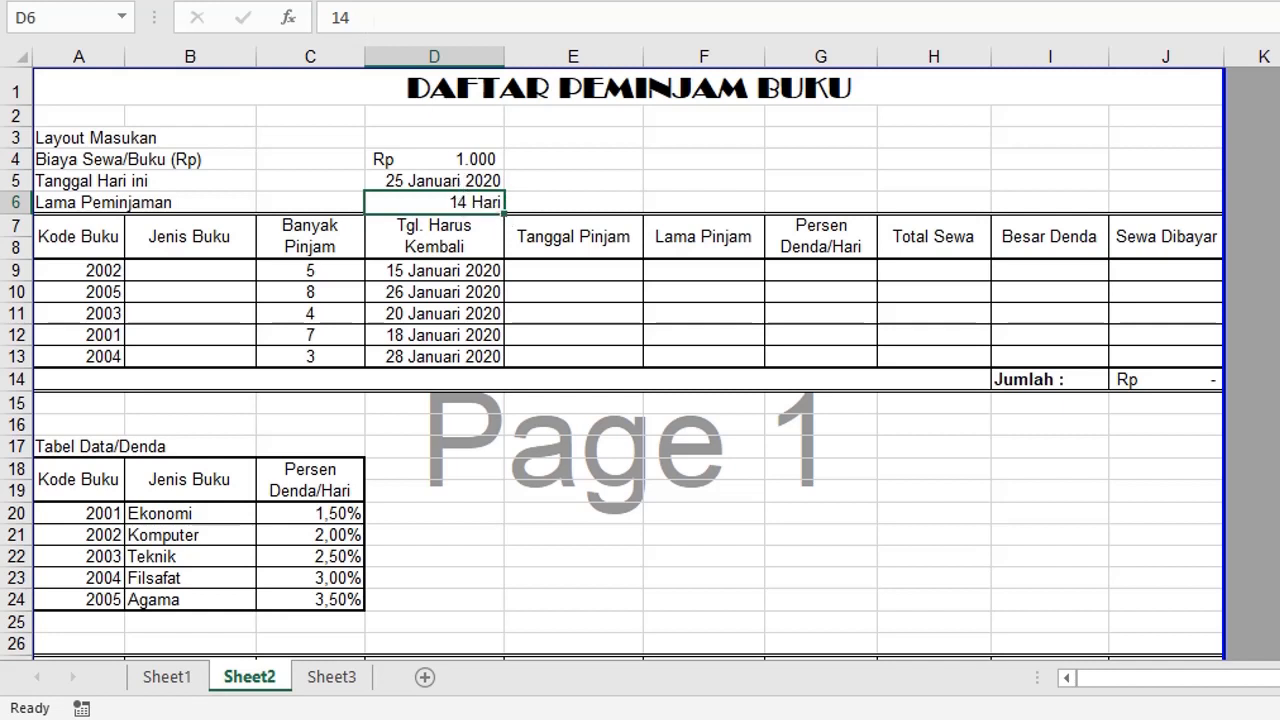
left_click(562, 203)
left_click(457, 200)
double_click(410, 204)
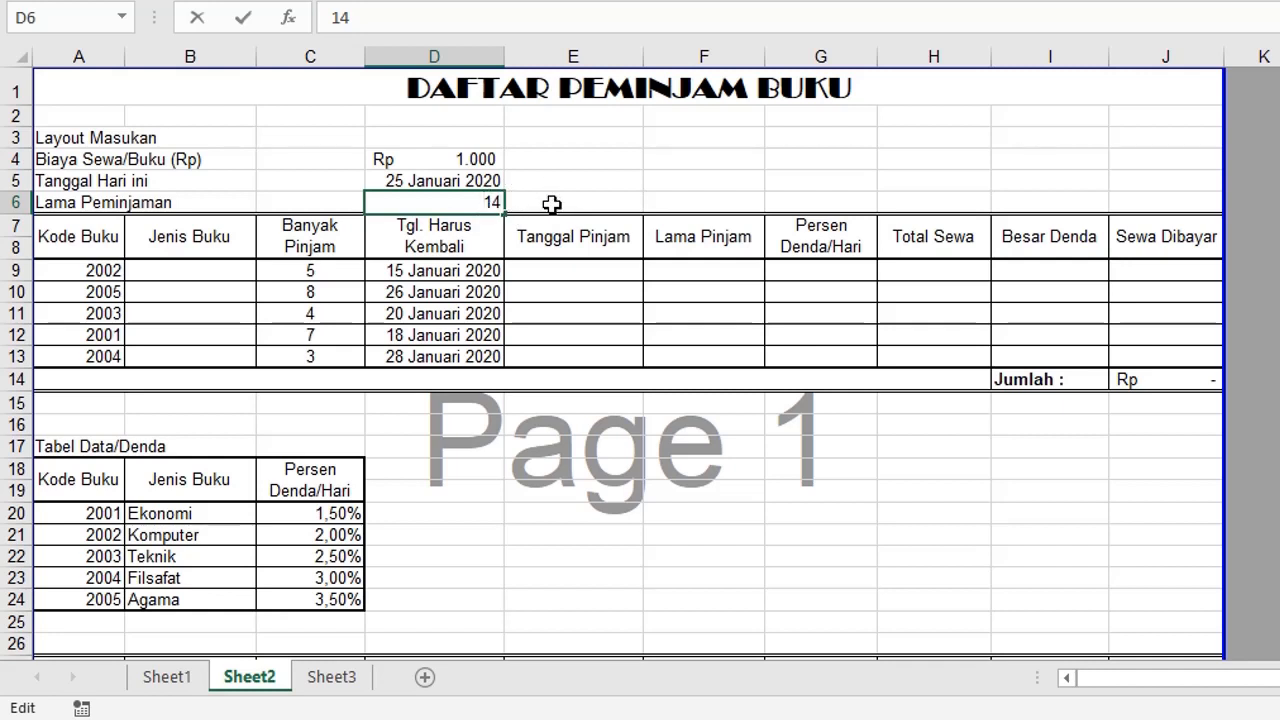
left_click(552, 204)
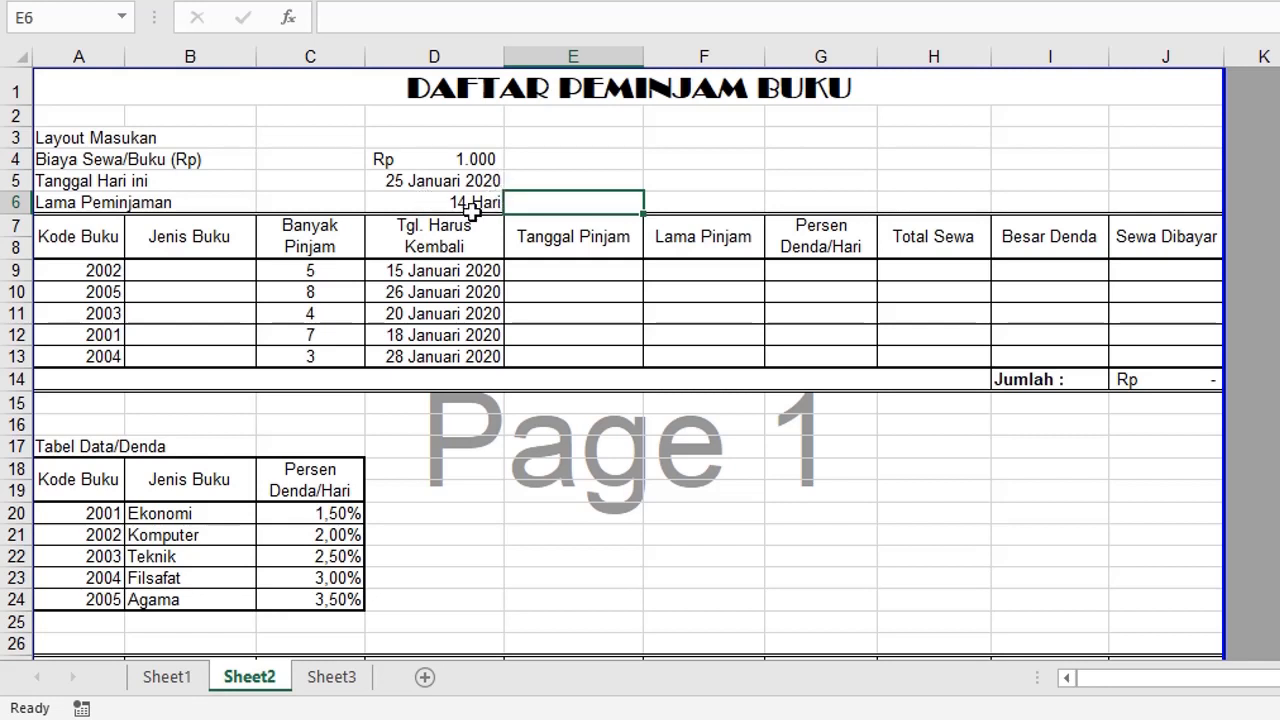
Step: Try 17 as the Lama Peminjaman value in D6, and undo the entry
left_click(481, 204)
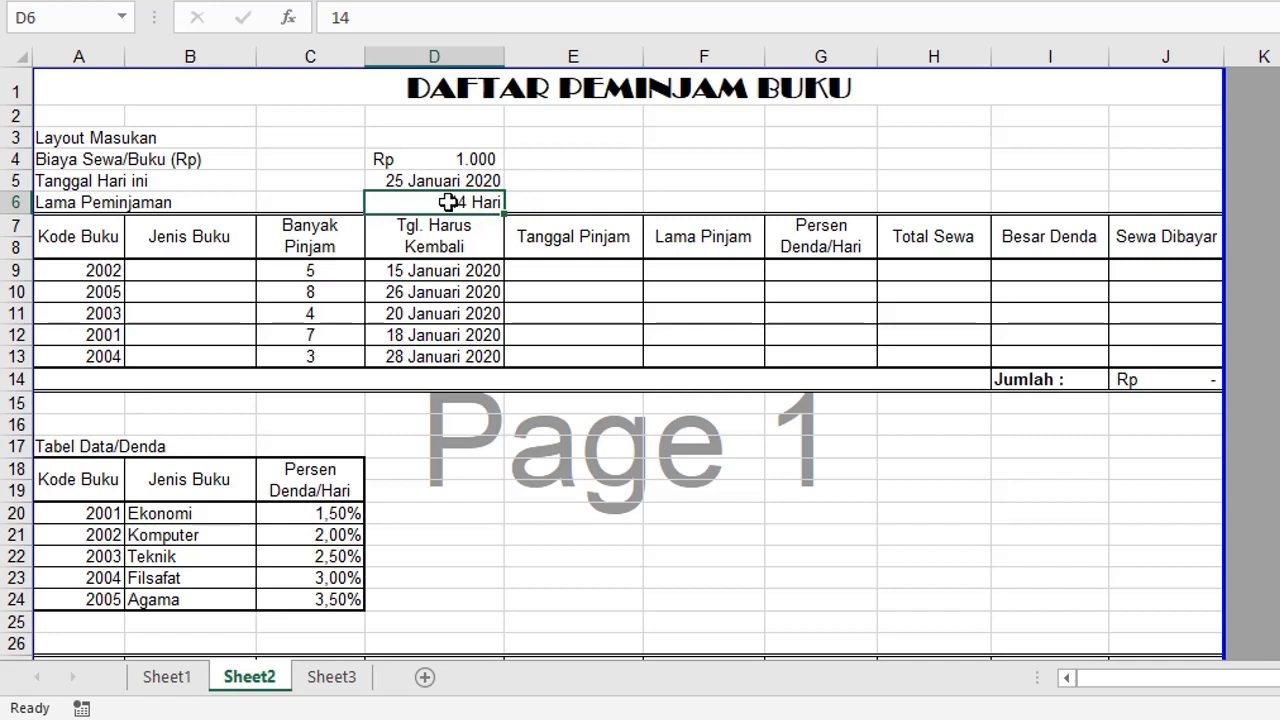
type("17")
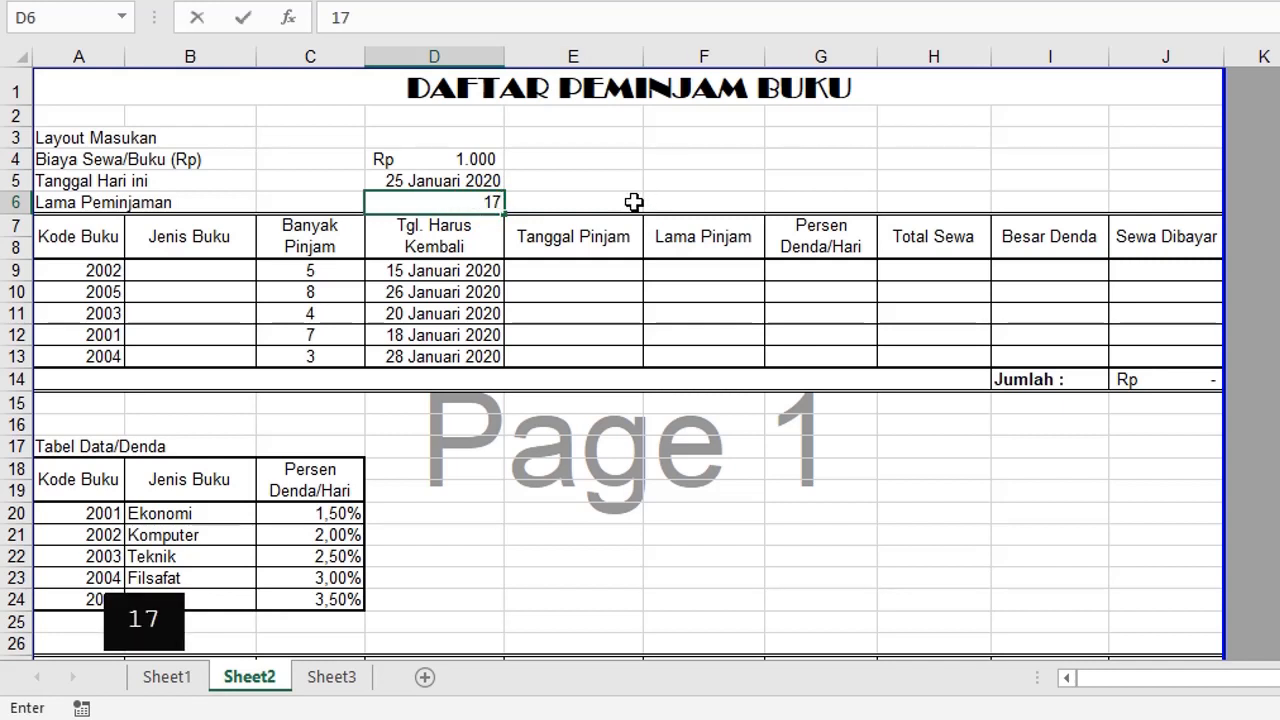
key("Return")
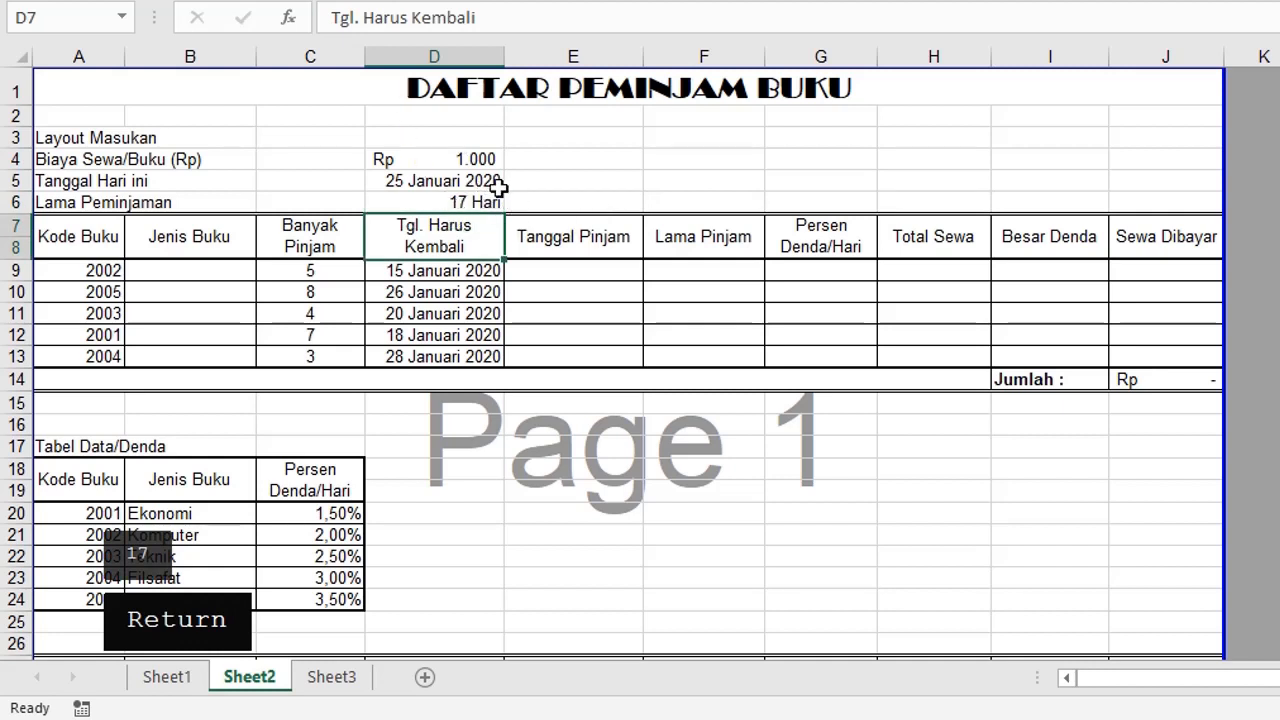
left_click(483, 202)
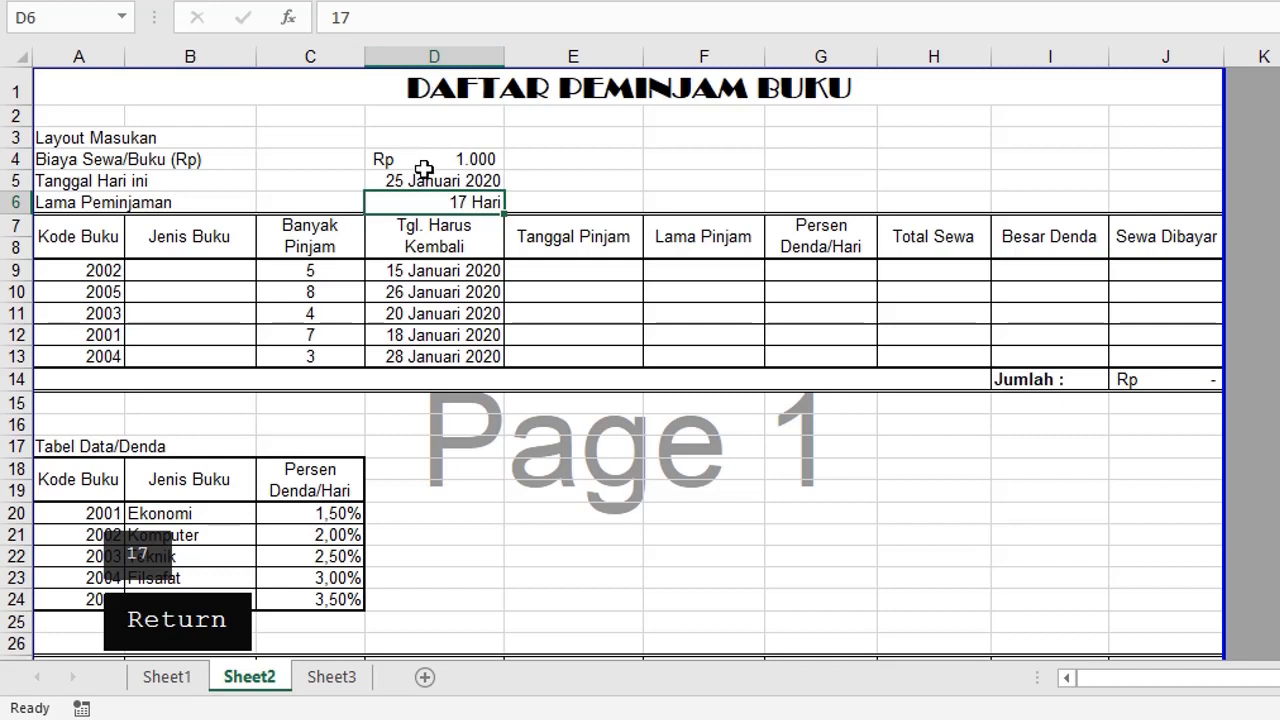
key("ctrl+z")
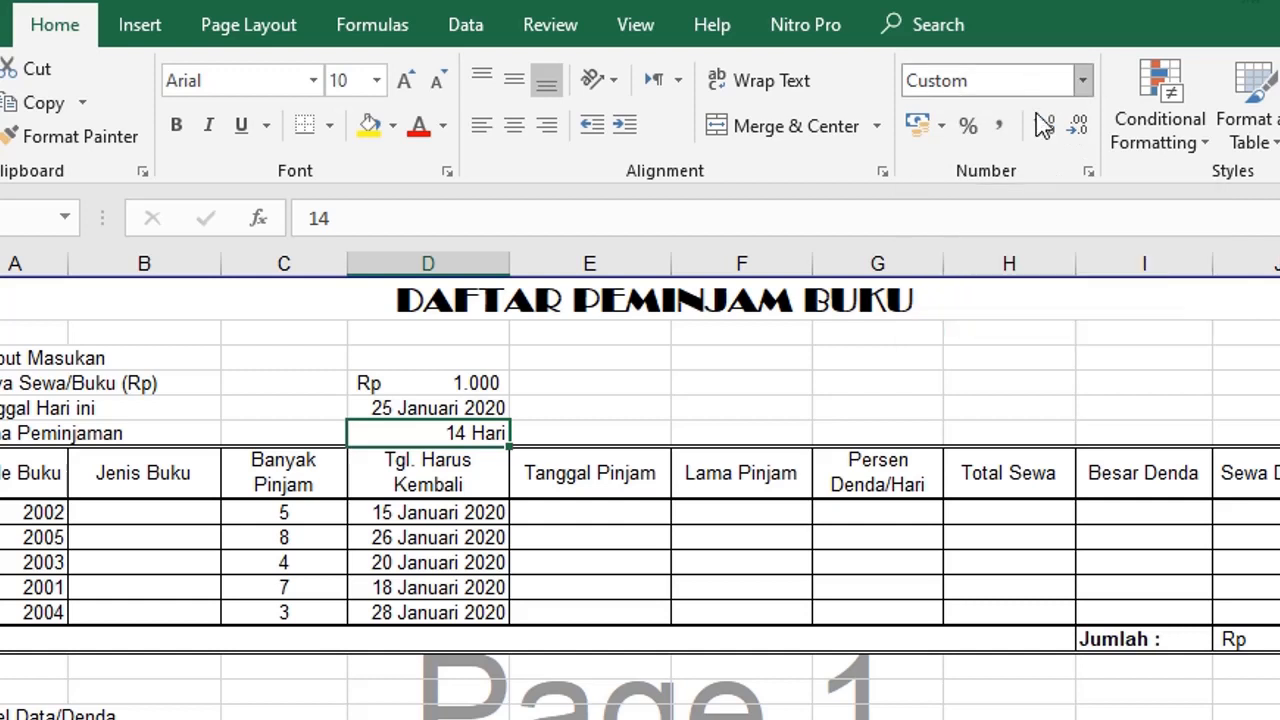
Step: Open the custom number format settings for D6 and preview the General format
left_click(1084, 82)
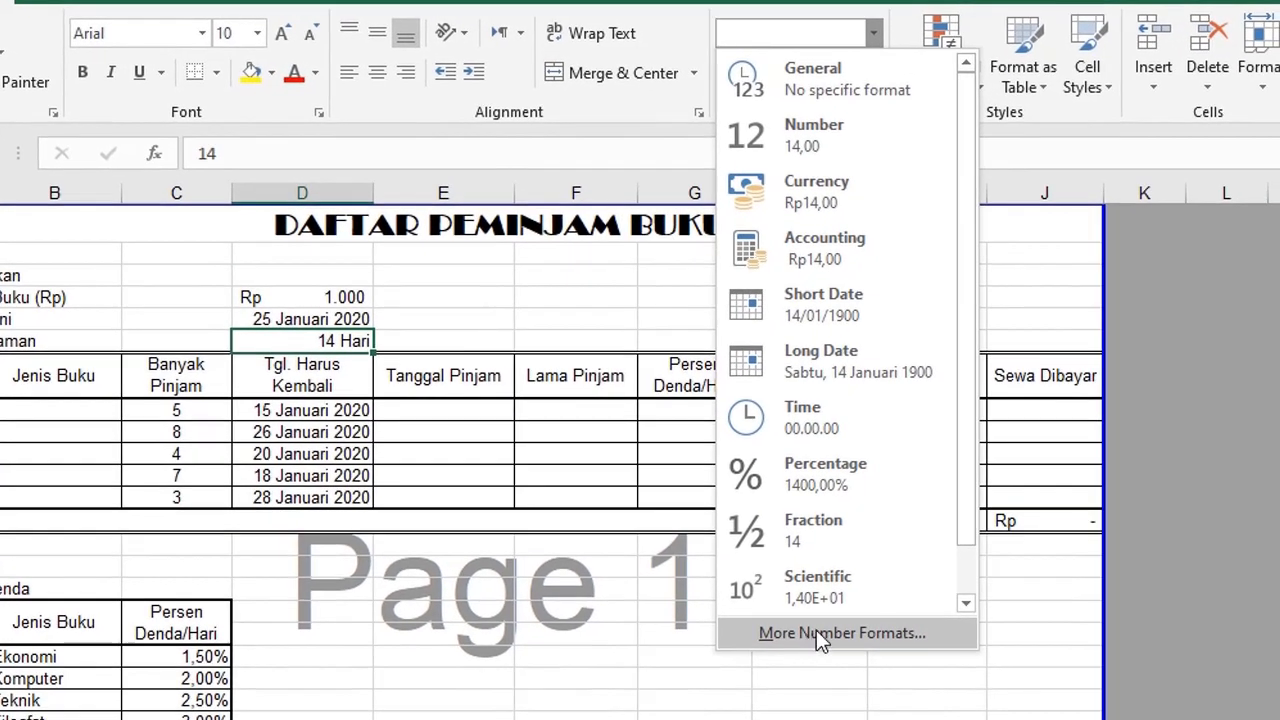
left_click(816, 632)
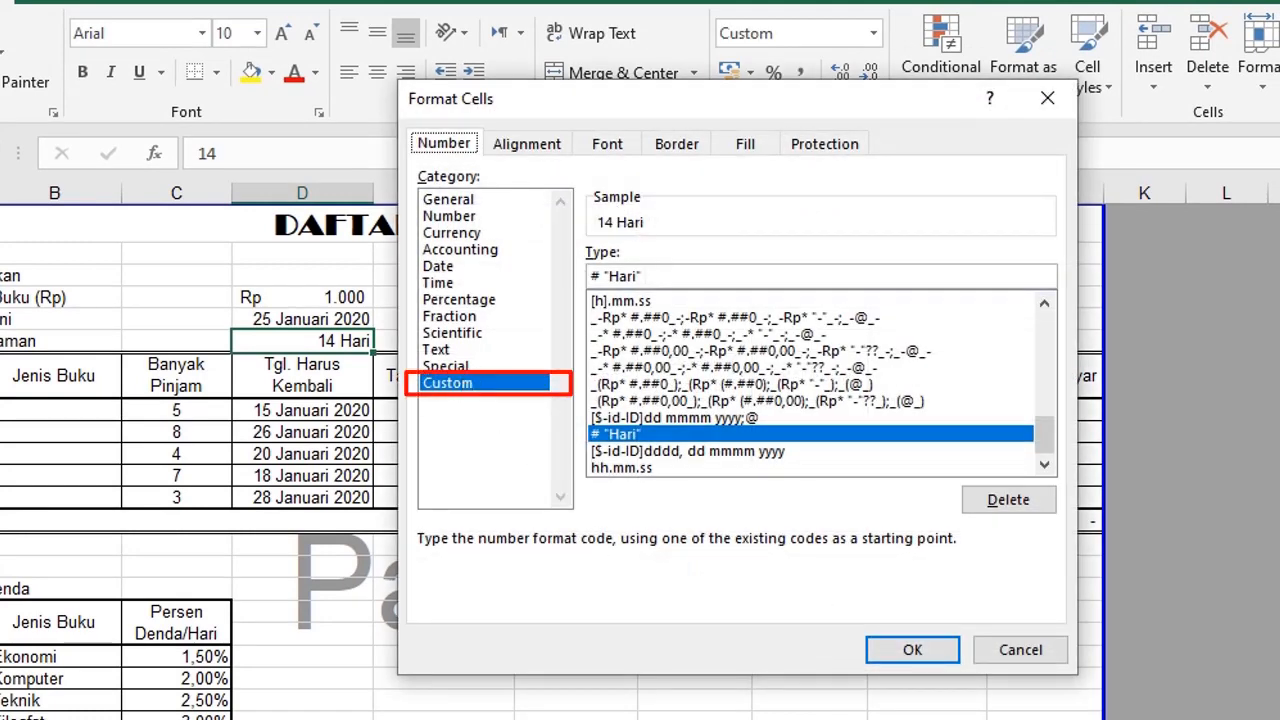
left_click(691, 270)
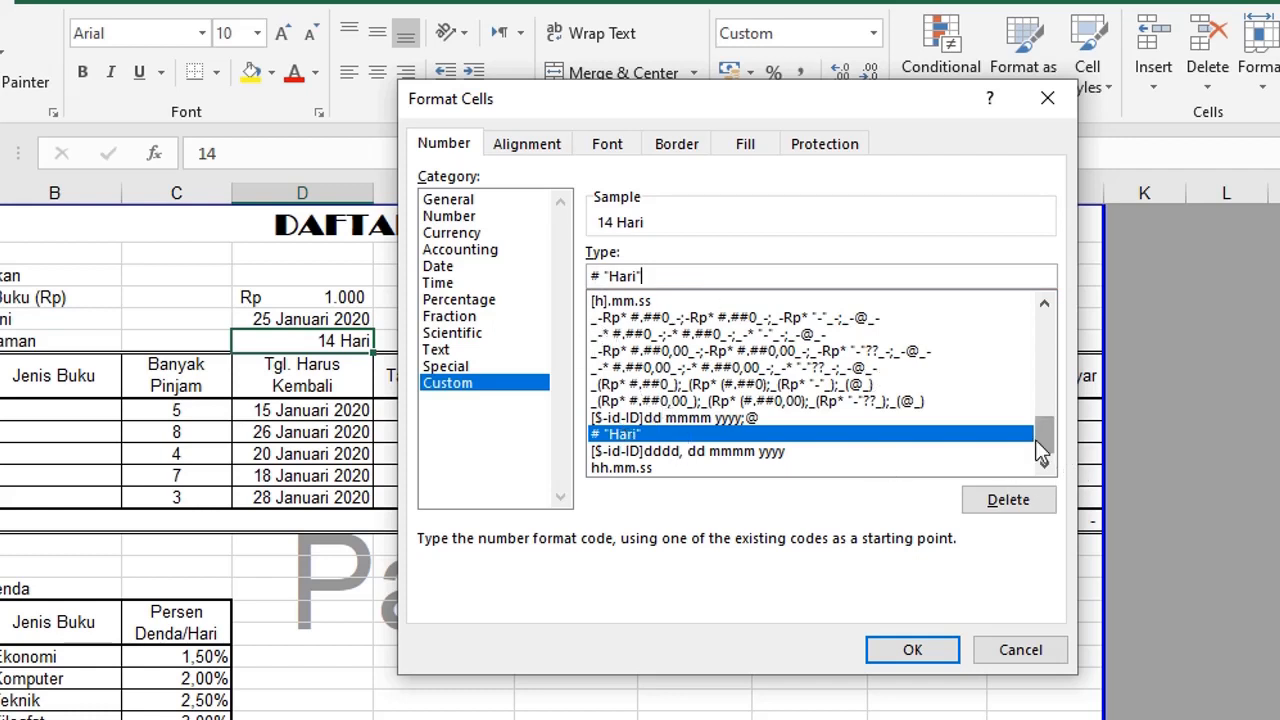
left_click_drag(1040, 450, 1063, 300)
left_click(640, 302)
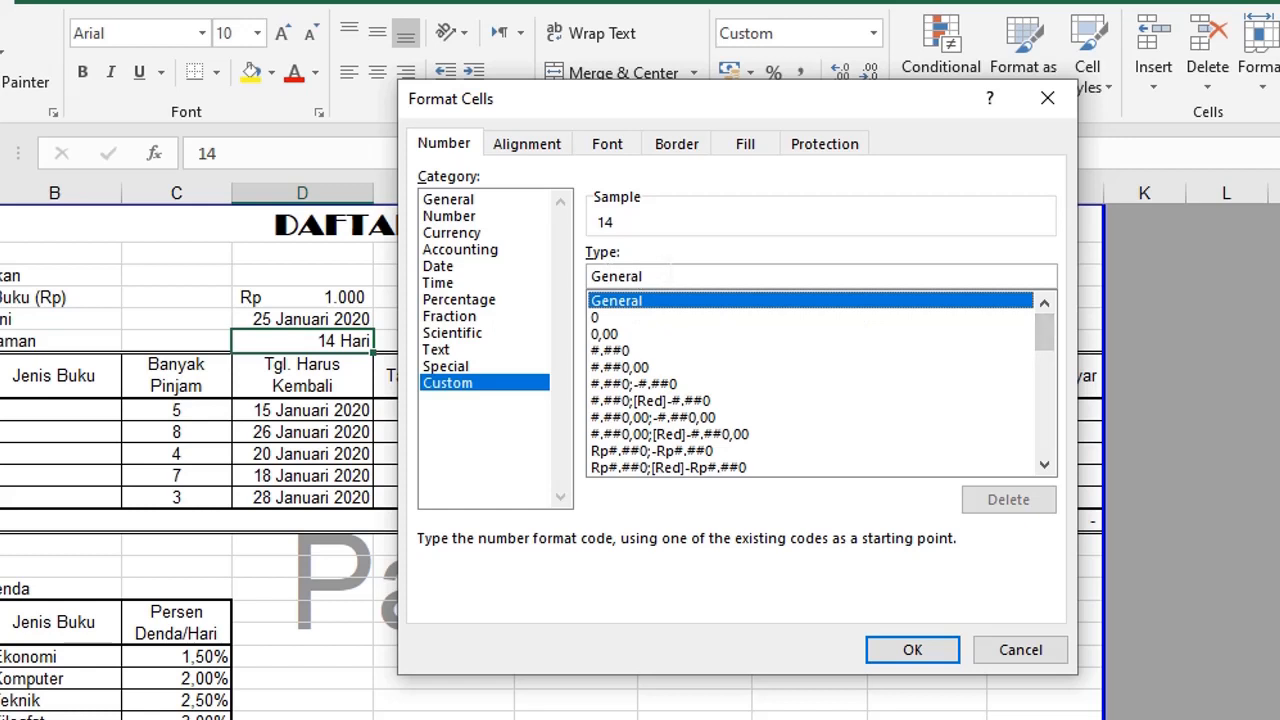
left_click_drag(586, 276, 623, 276)
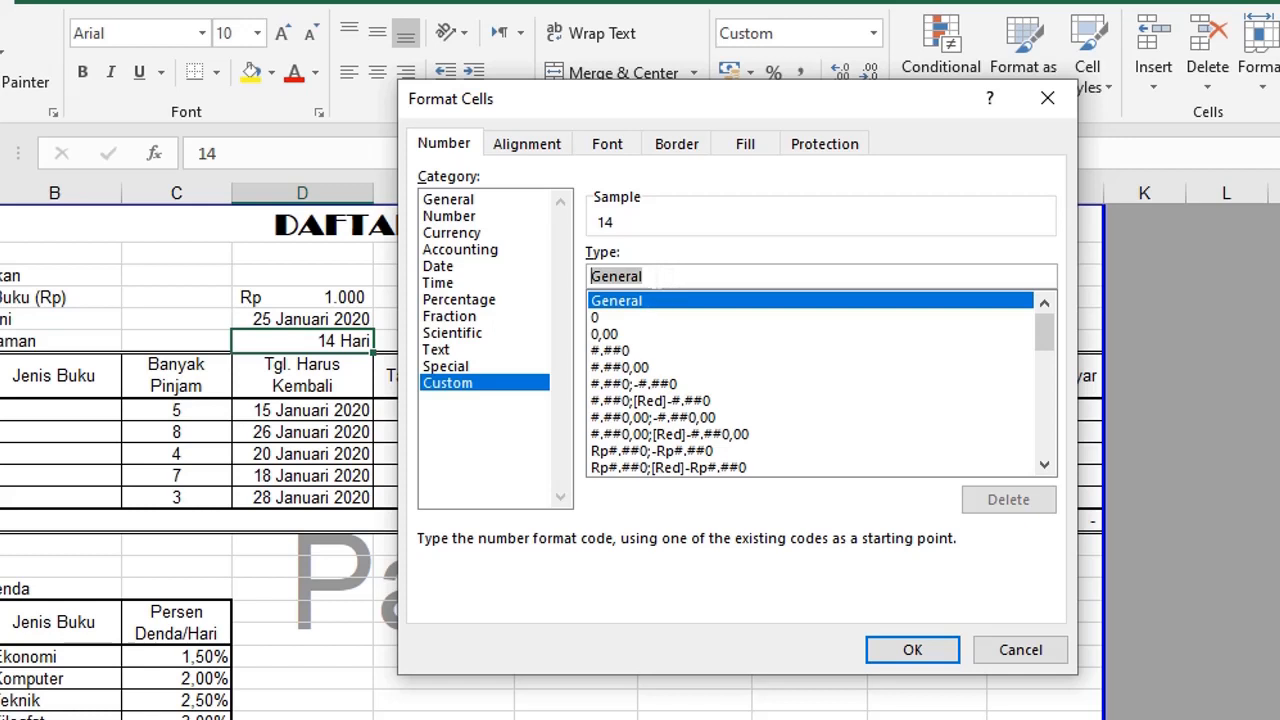
Step: Reselect the custom format # "Hari", examine the parts of its code, and leave the format settings without applying changes
left_click_drag(1048, 325, 1045, 440)
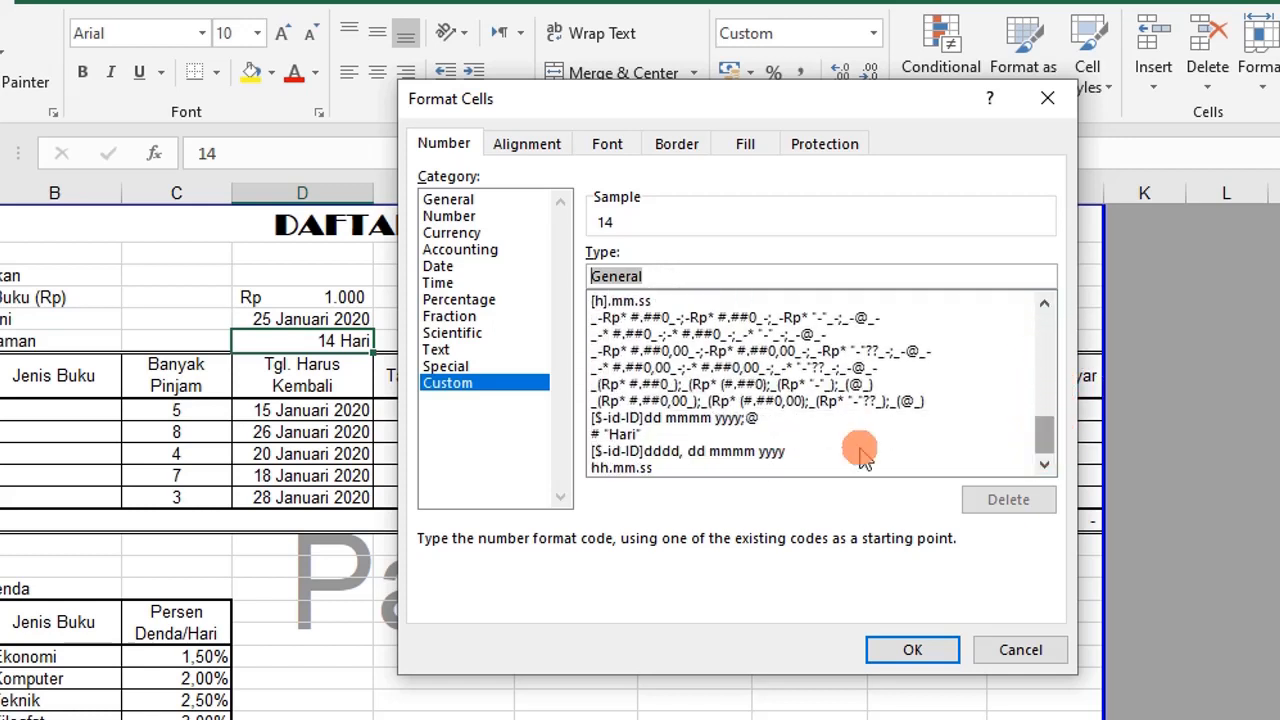
left_click(606, 436)
left_click(596, 274)
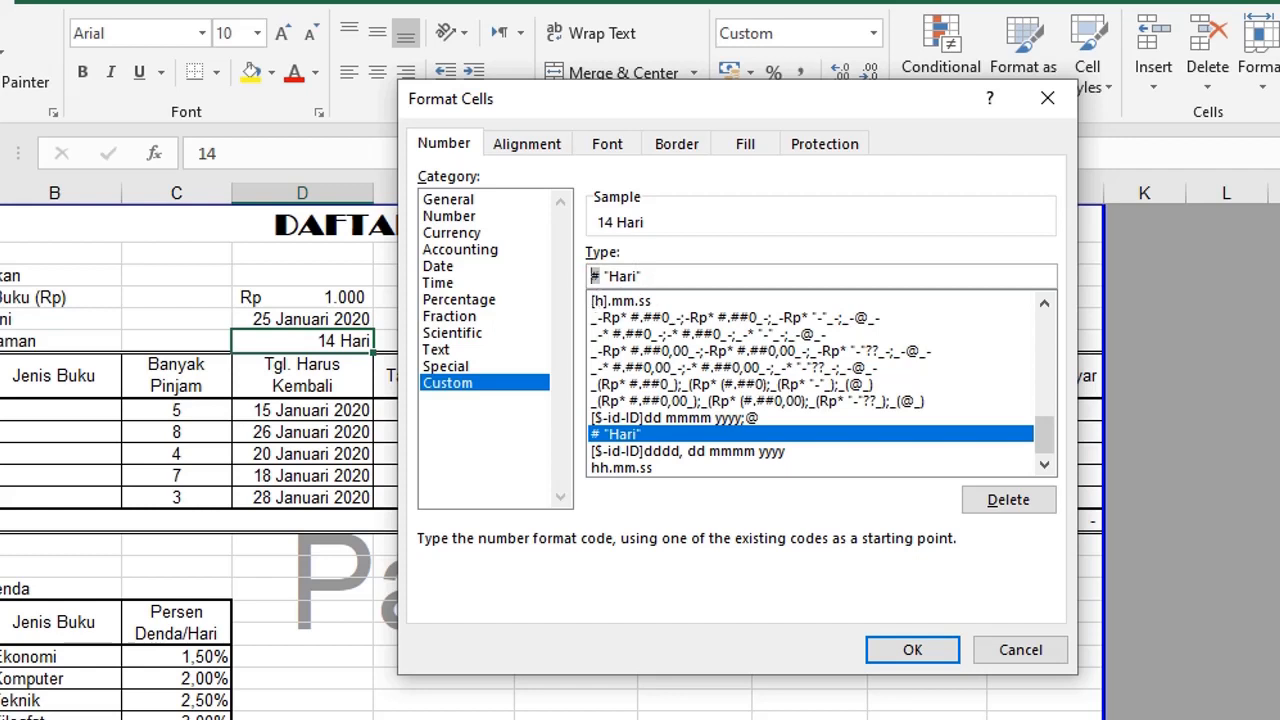
left_click(601, 276)
left_click_drag(610, 276, 637, 276)
left_click(645, 276)
double_click(593, 276)
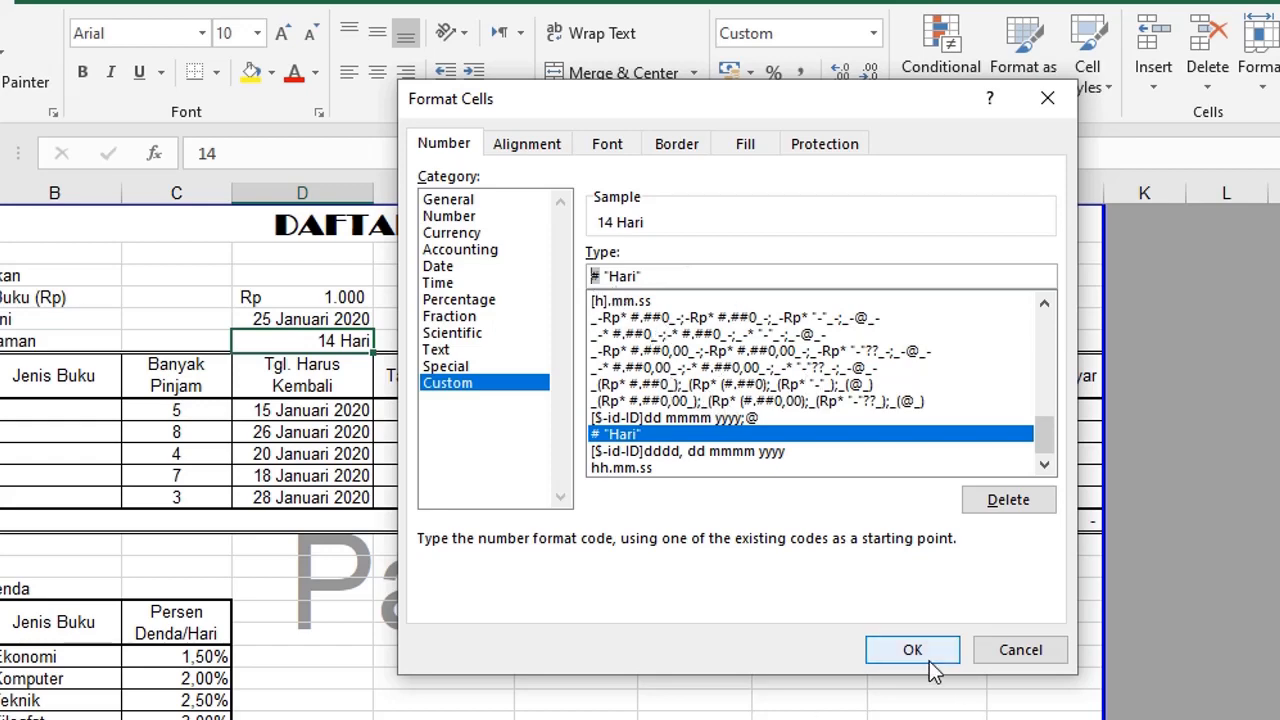
left_click(1014, 650)
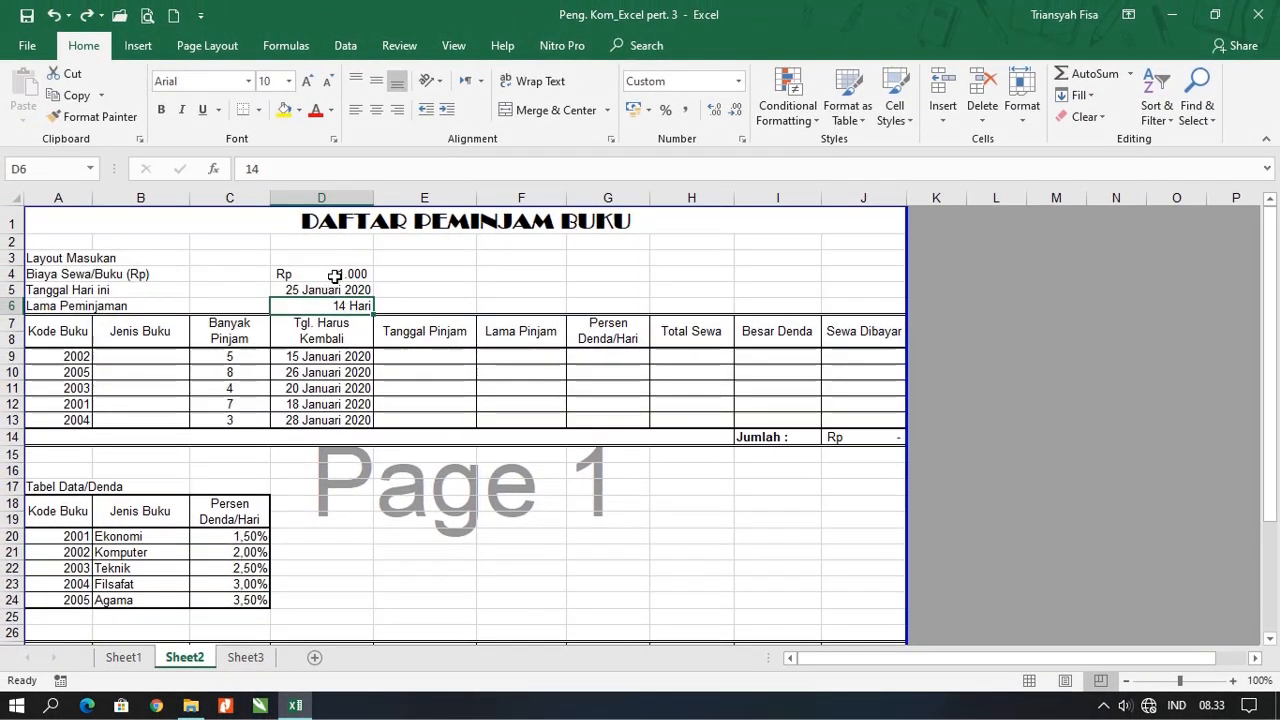
Step: Start a VLOOKUP formula in the first Jenis Buku cell, B9, with A9 as the lookup value
left_click(427, 360)
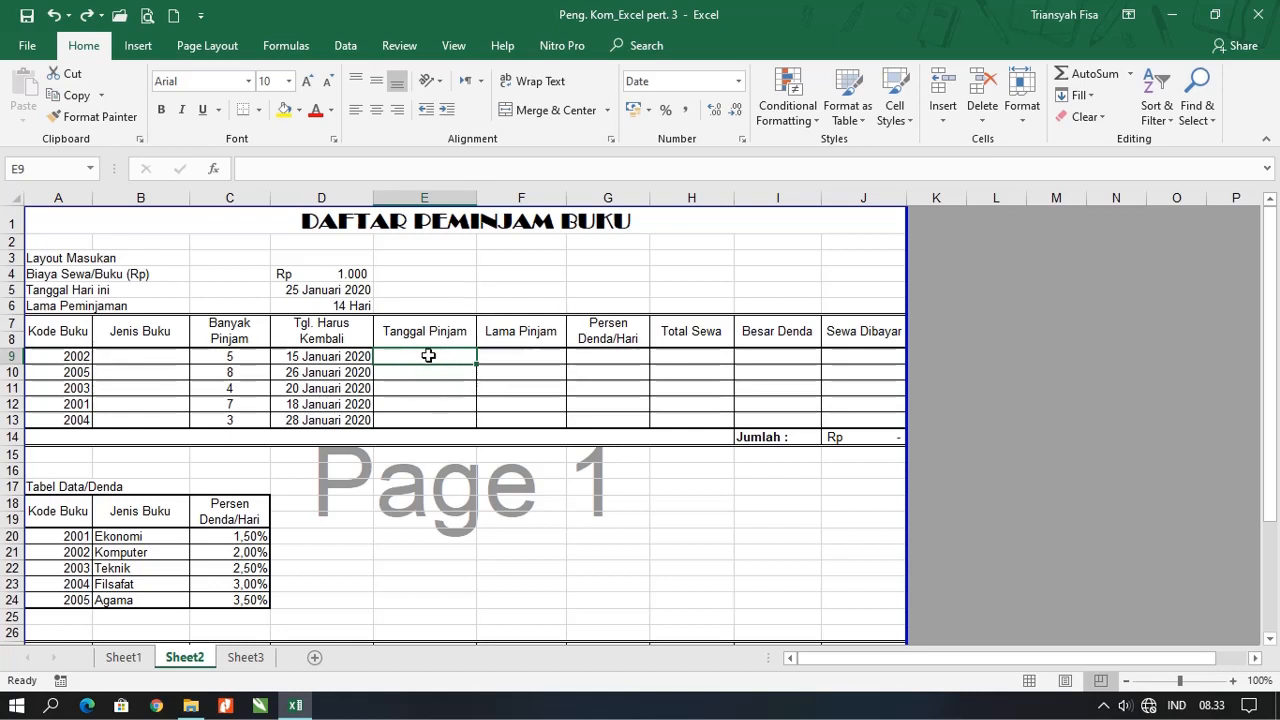
left_click(522, 357)
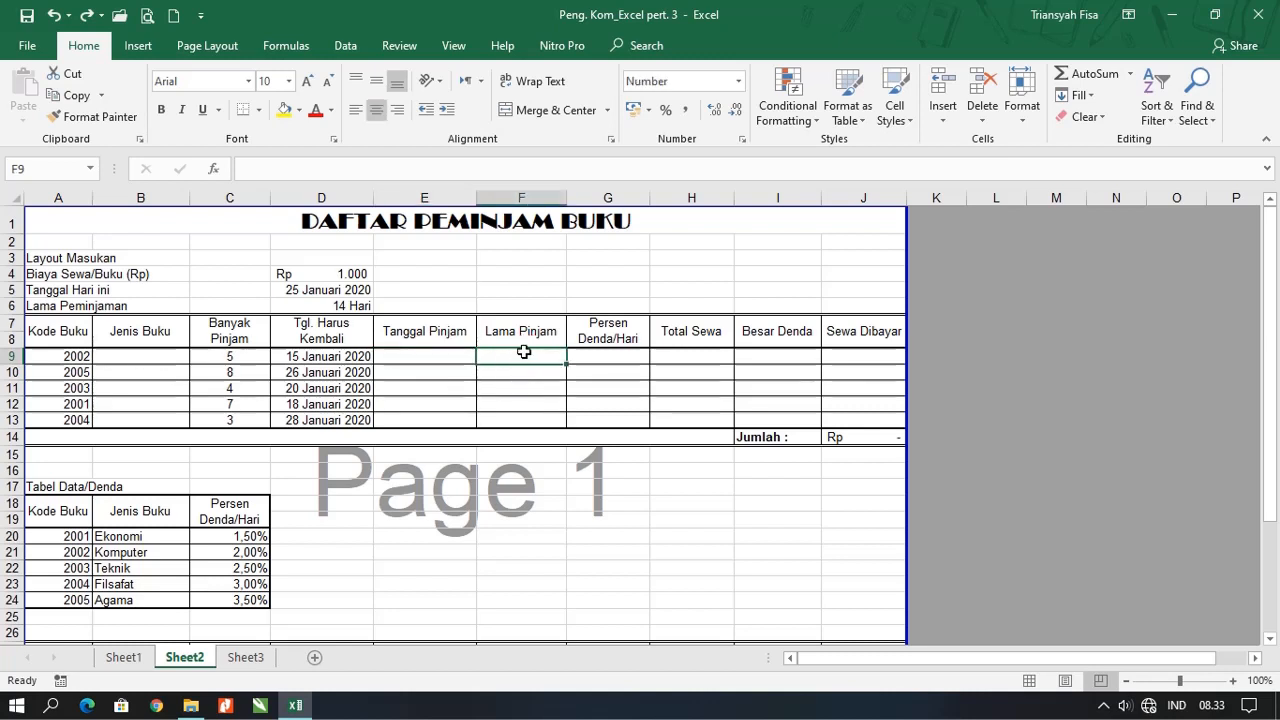
left_click(141, 357)
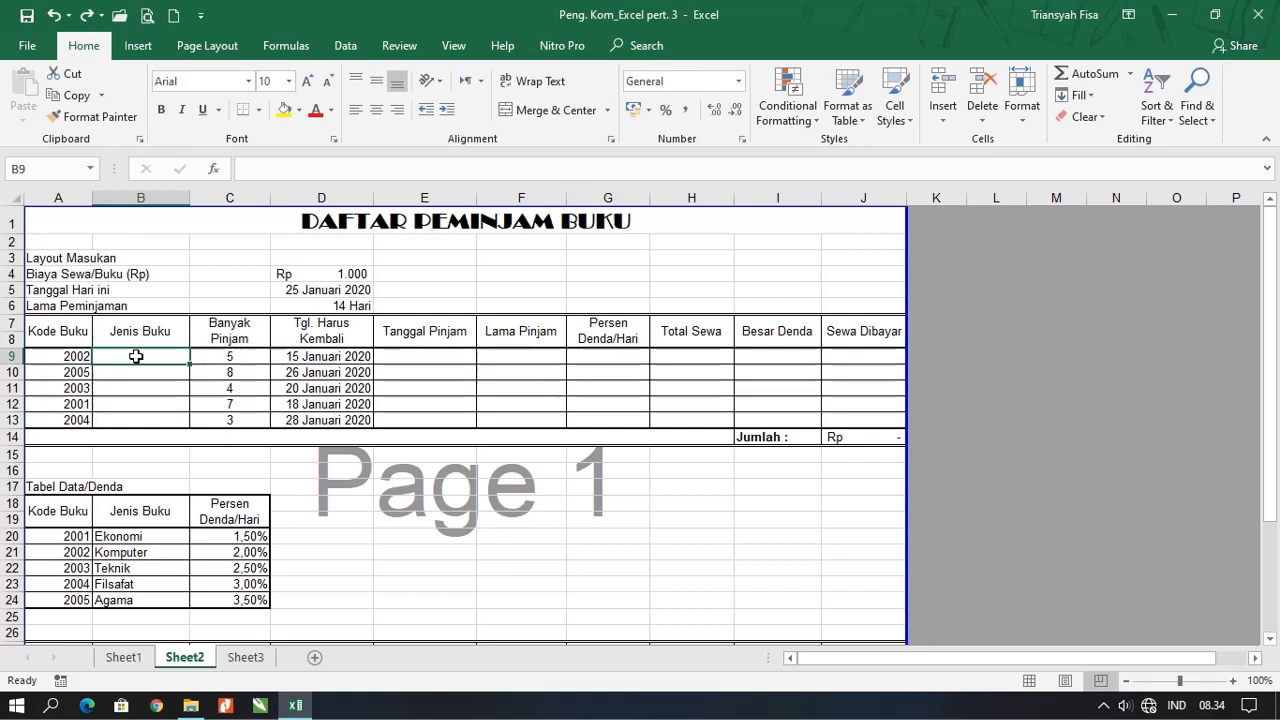
scroll(136, 356, "down", 1)
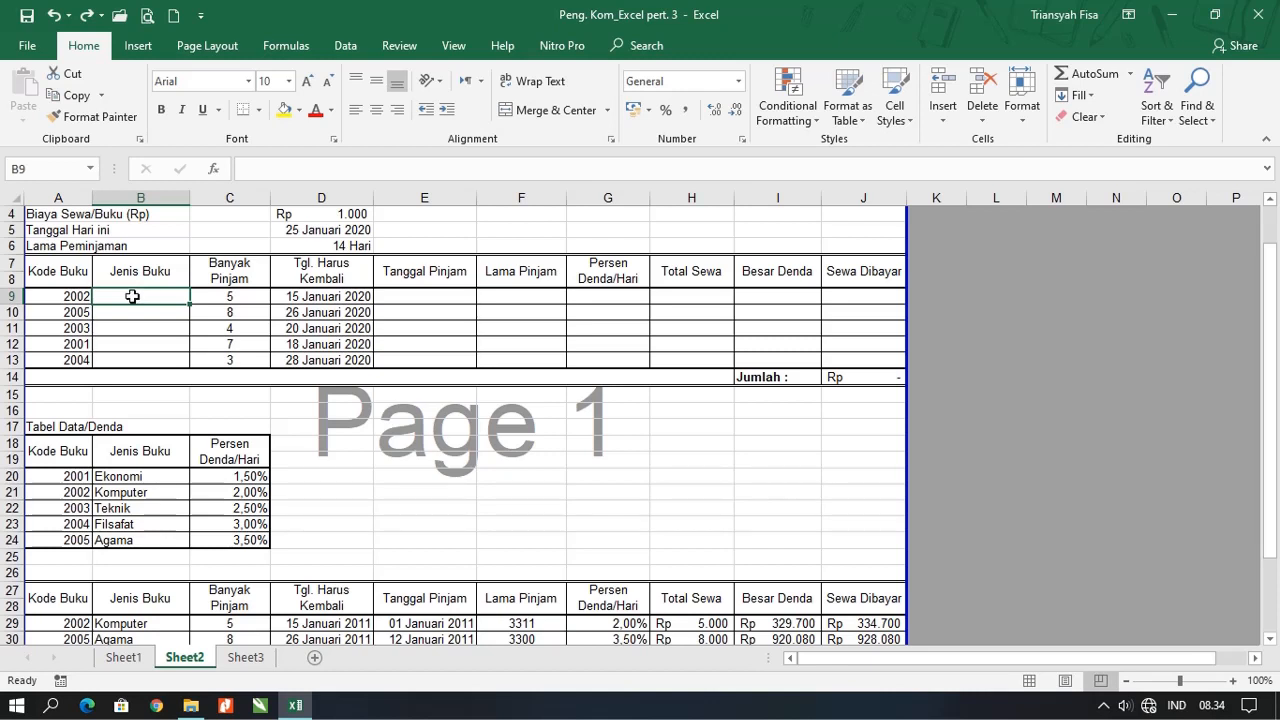
type("=")
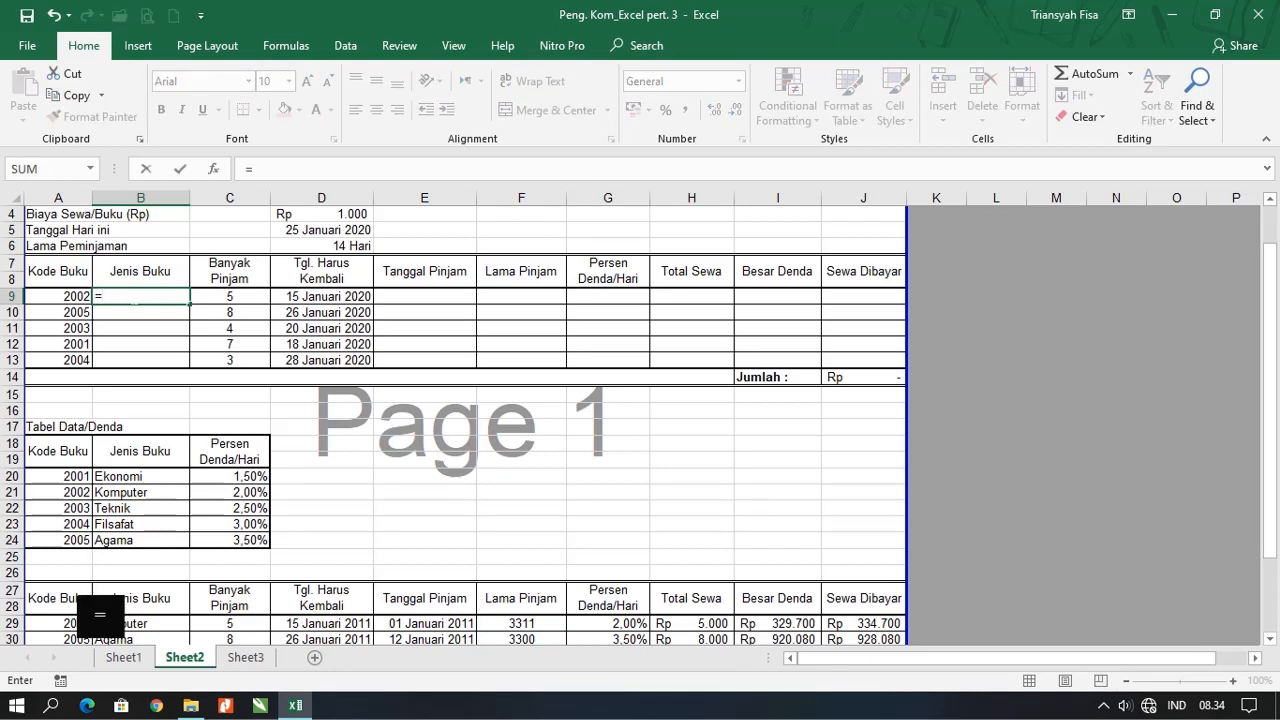
type("v")
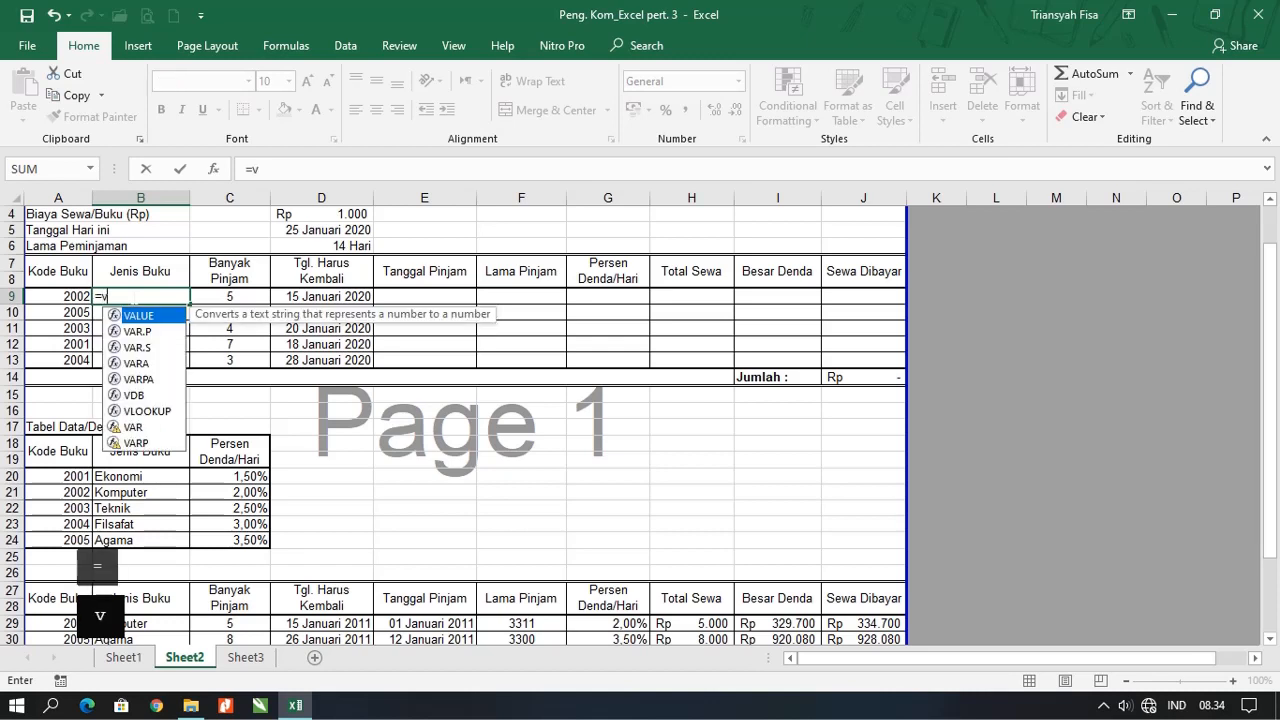
type("l")
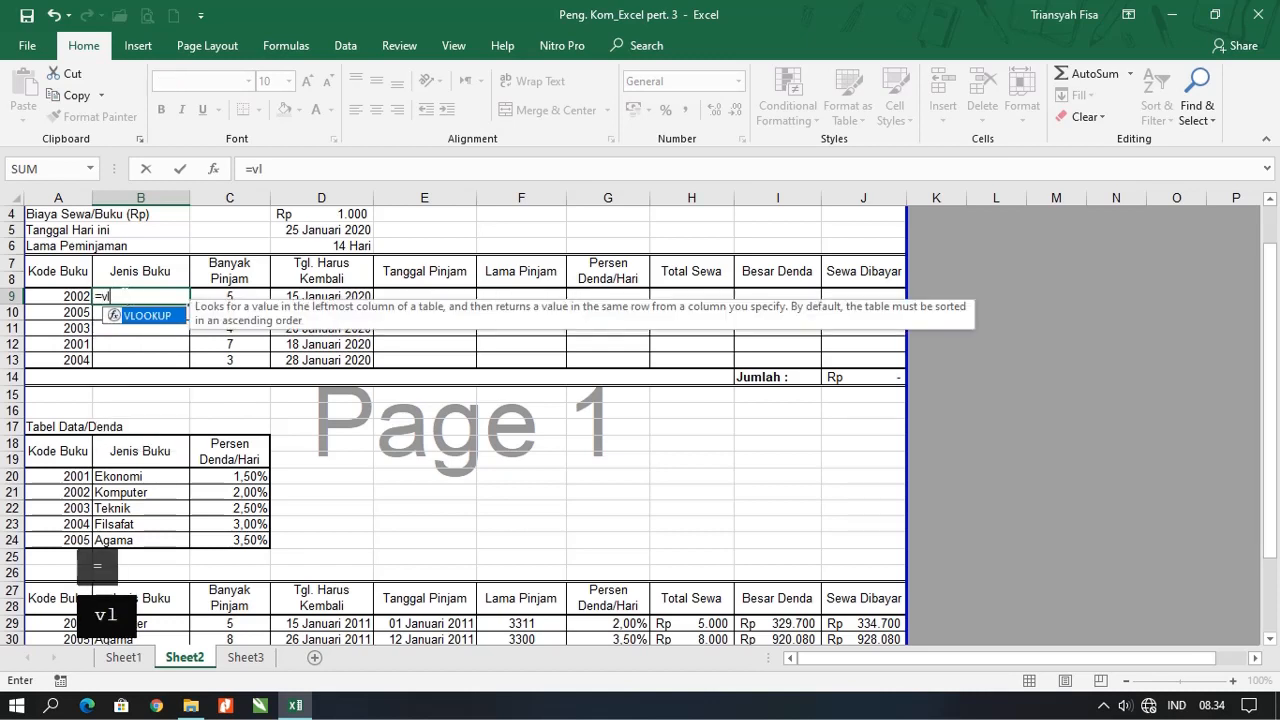
left_click(145, 314)
key("Tab")
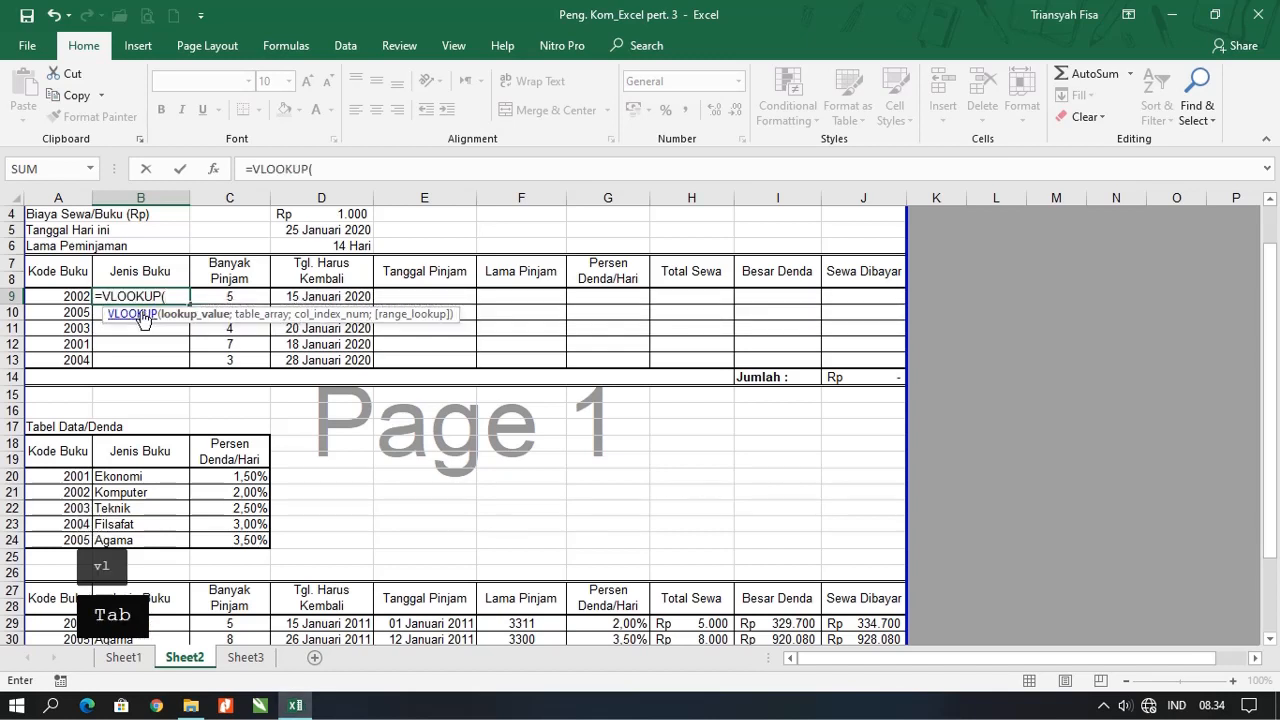
left_click(60, 293)
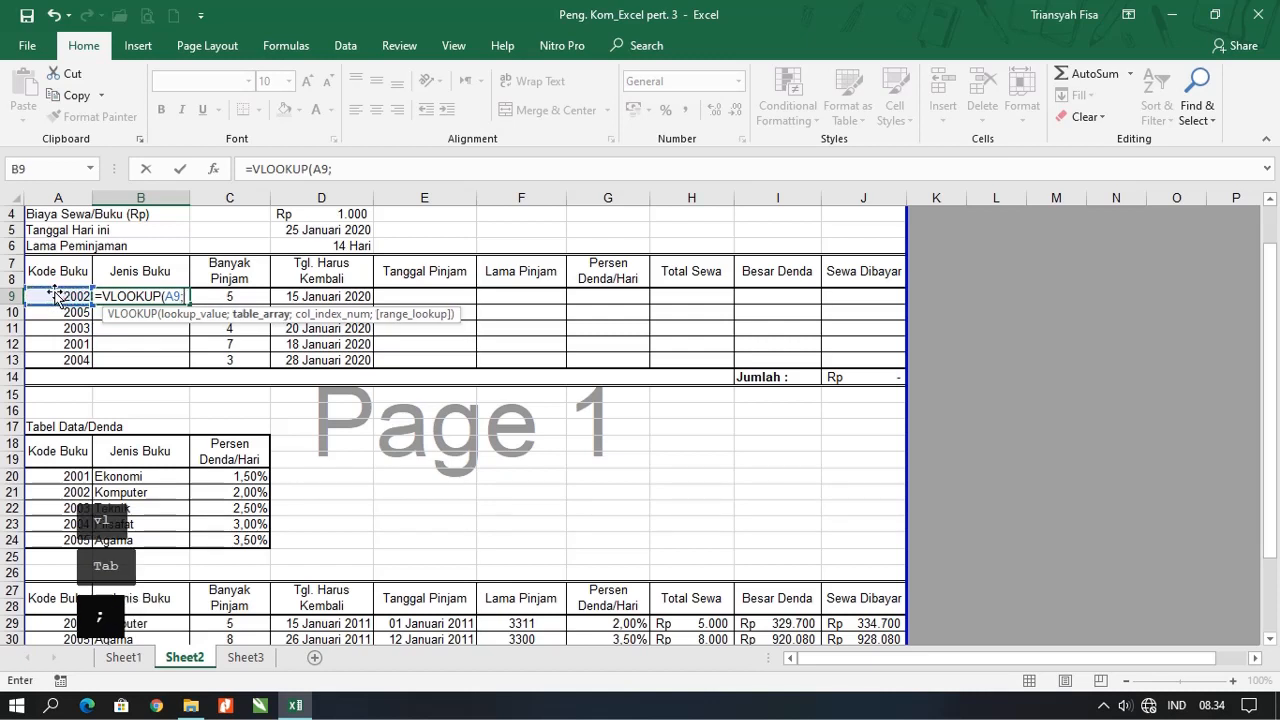
type(";")
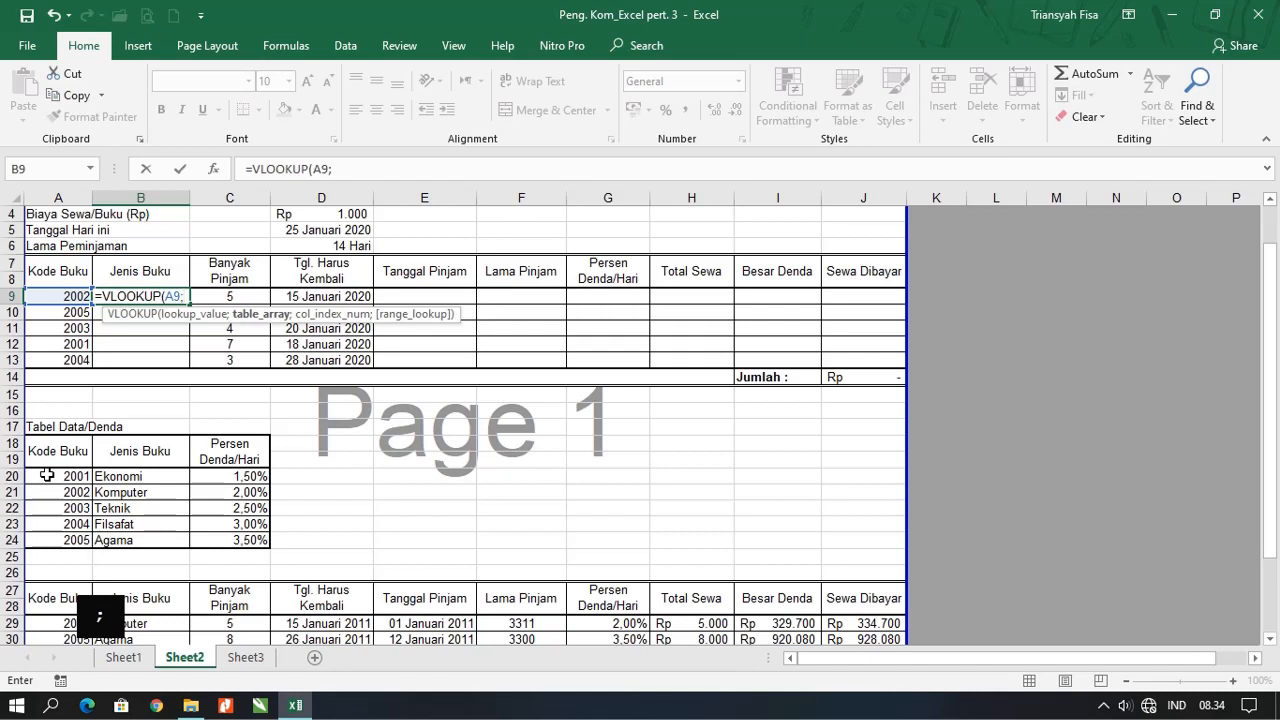
Step: Complete the B9 VLOOKUP with the absolute table range $A$20:$C$24, column index 2 and an exact match (FALSE)
mouse_move(47, 476)
left_mouse_down()
mouse_move(123, 463)
mouse_move(237, 503)
mouse_move(240, 540)
left_mouse_up()
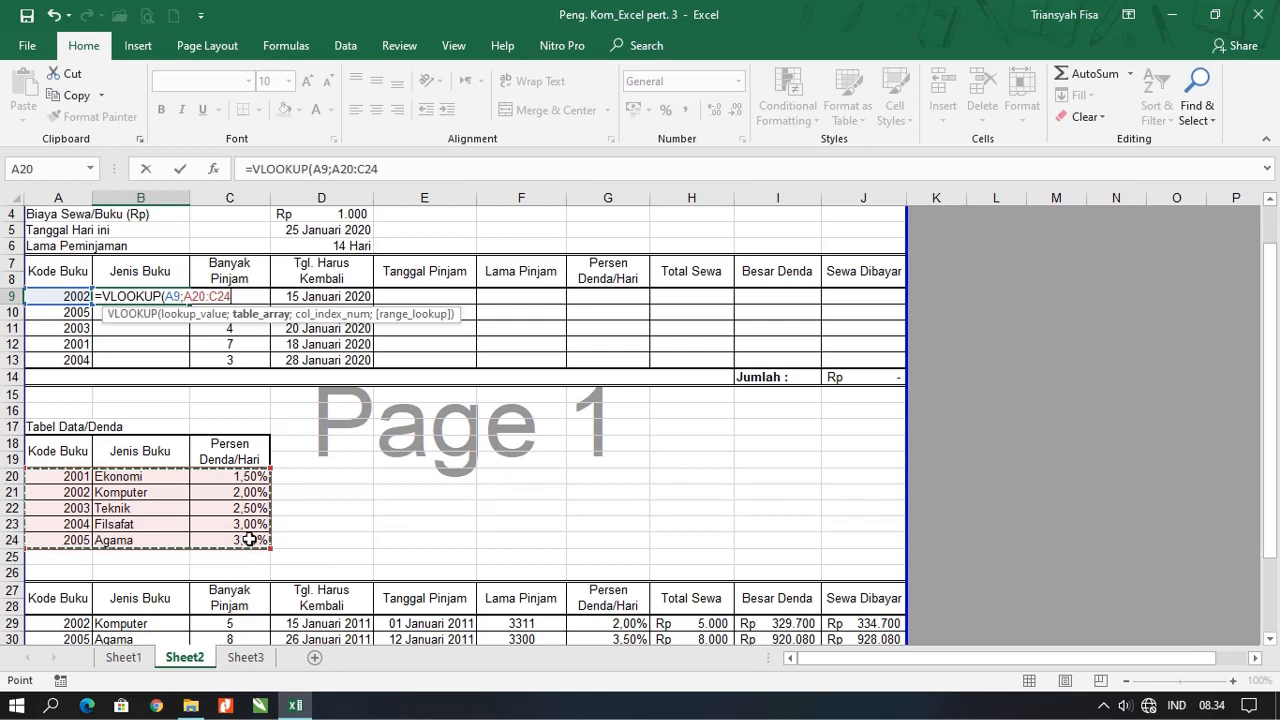
key("F4")
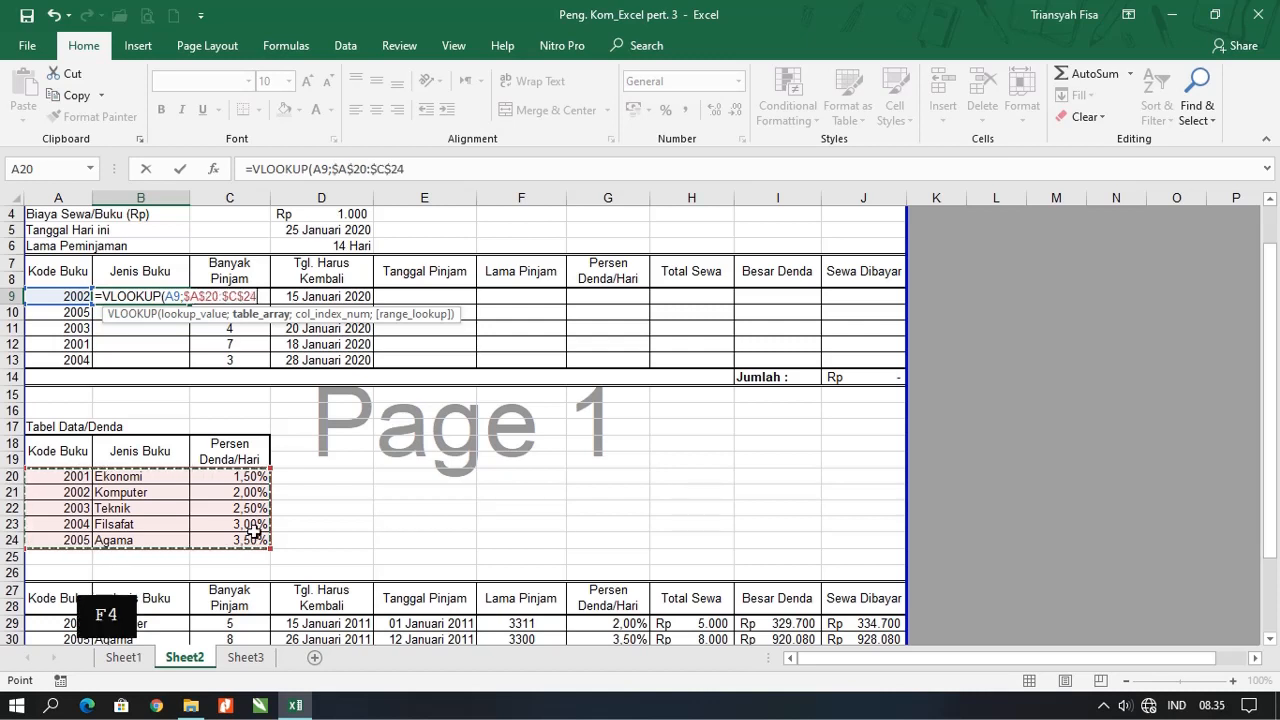
type(";")
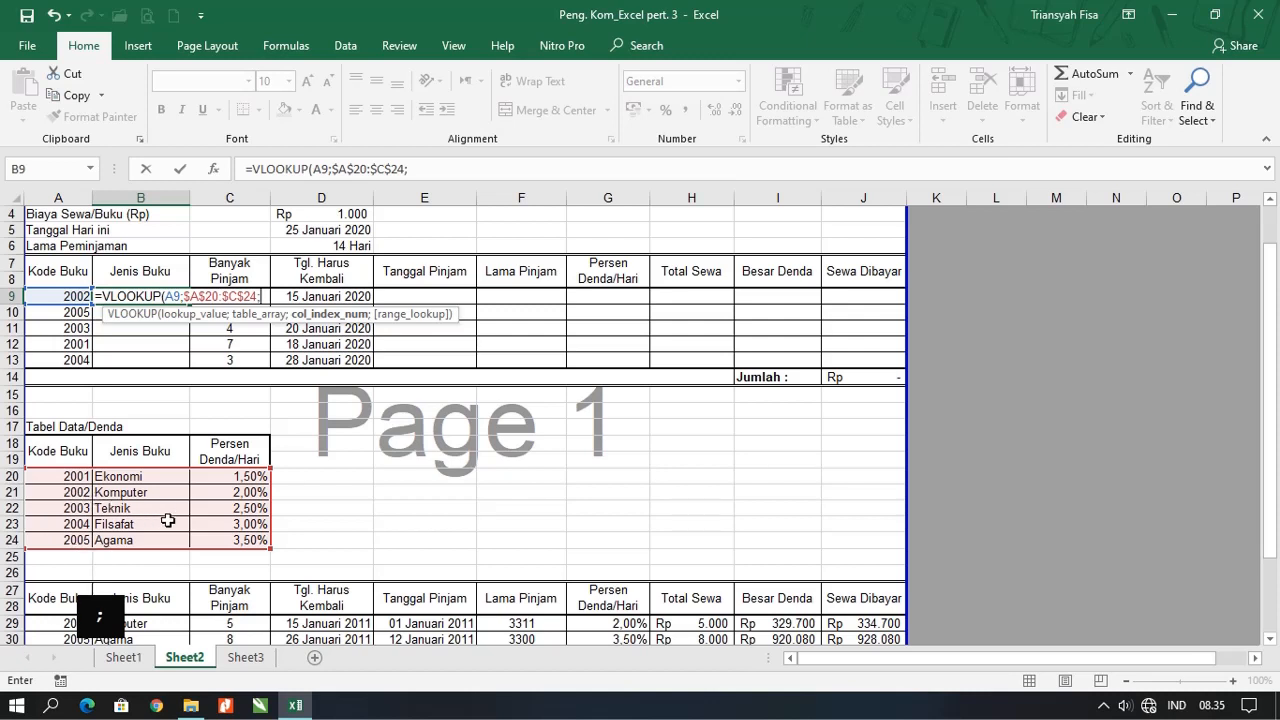
type("2;")
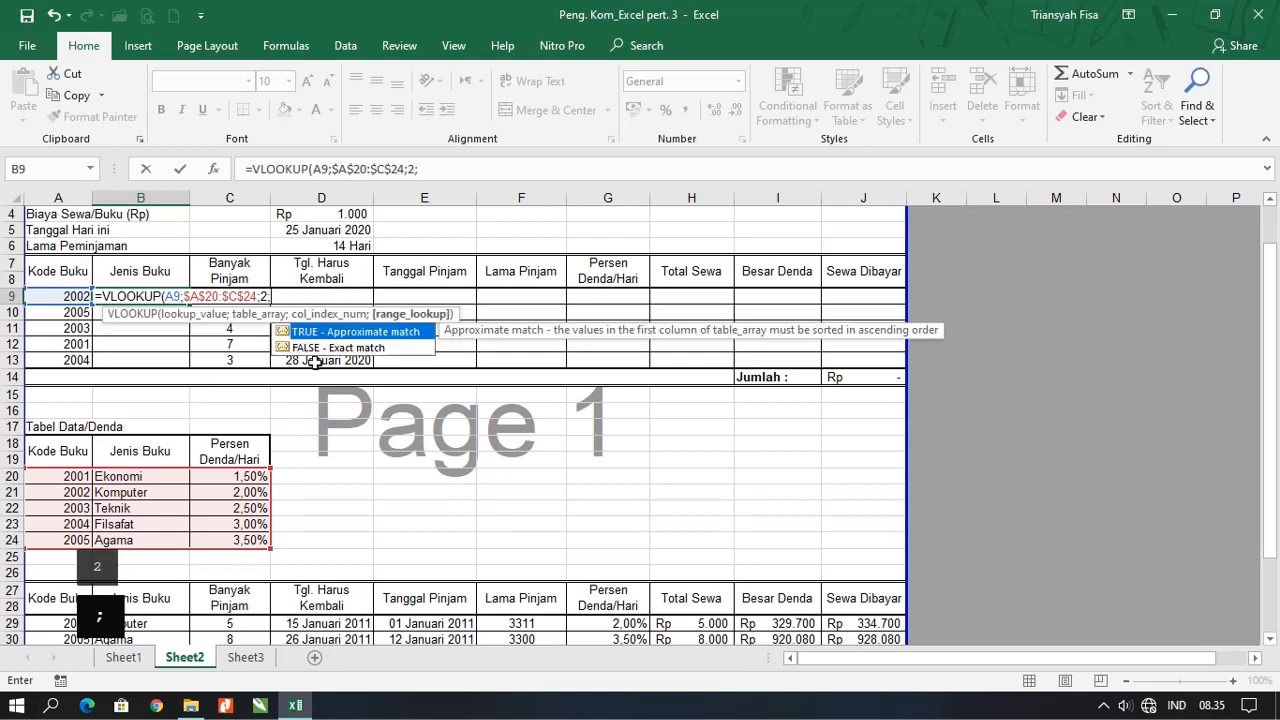
left_click(313, 350)
key("Tab")
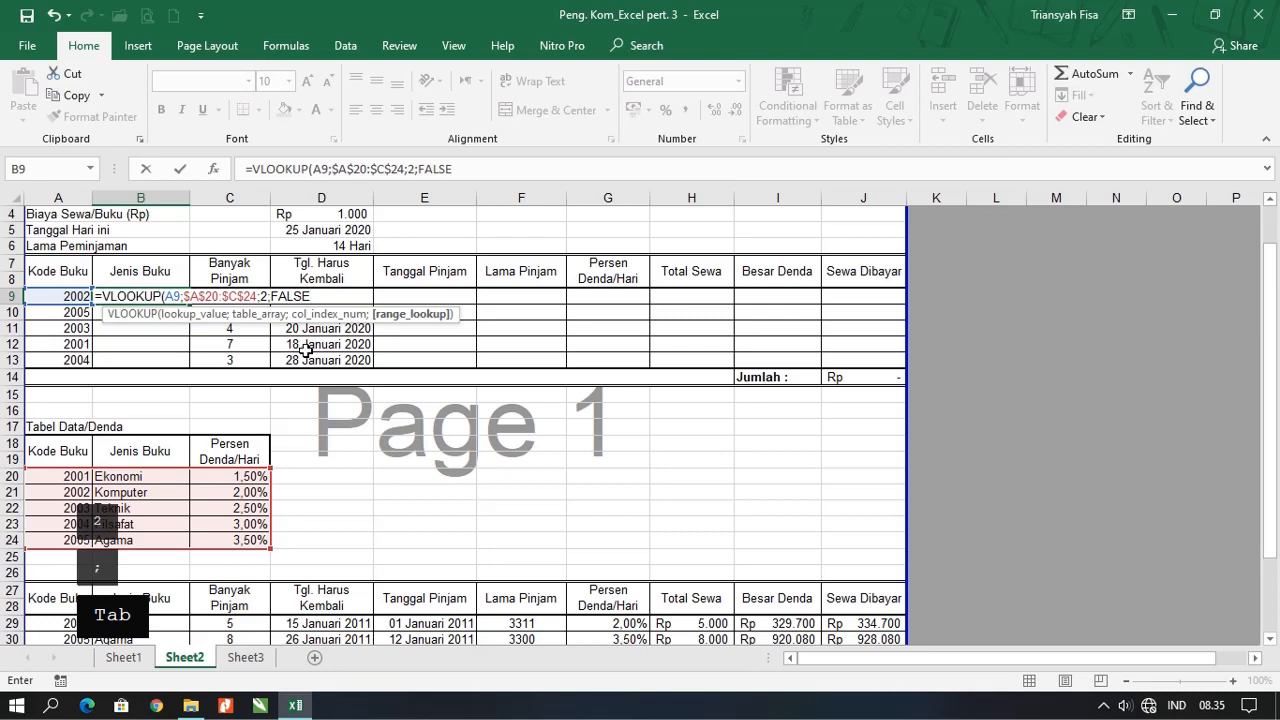
type(")")
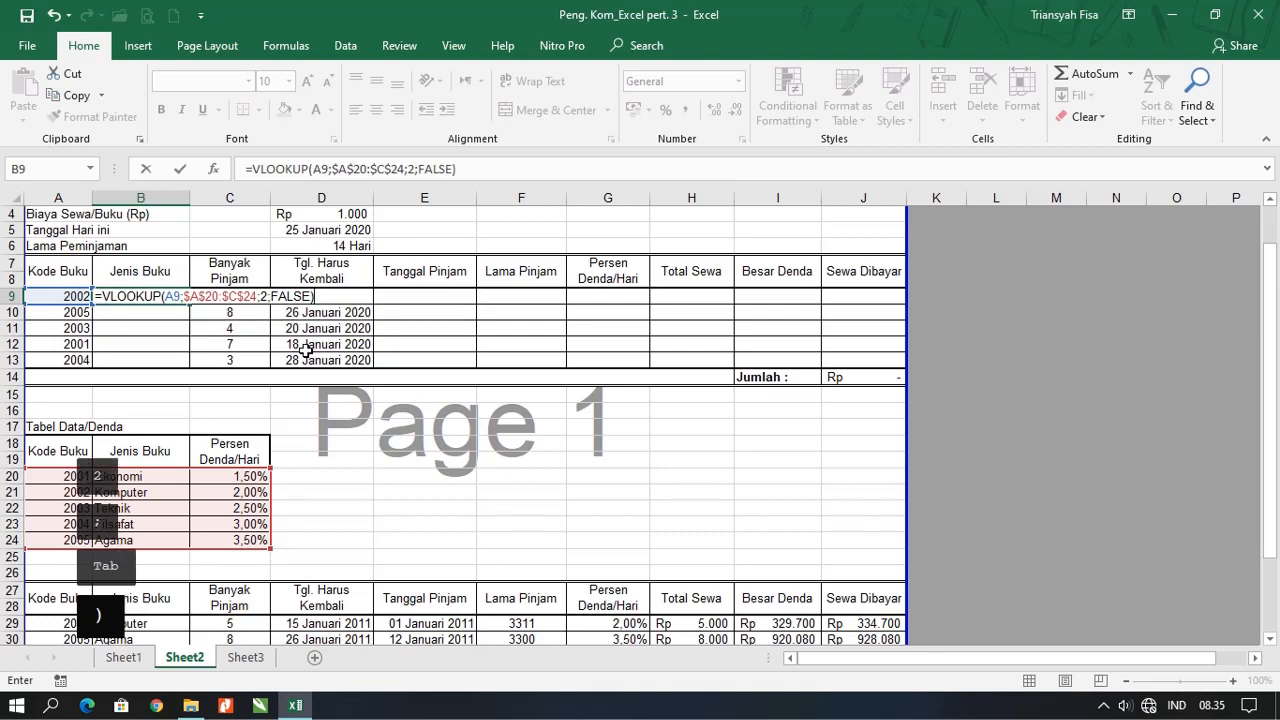
key("Return")
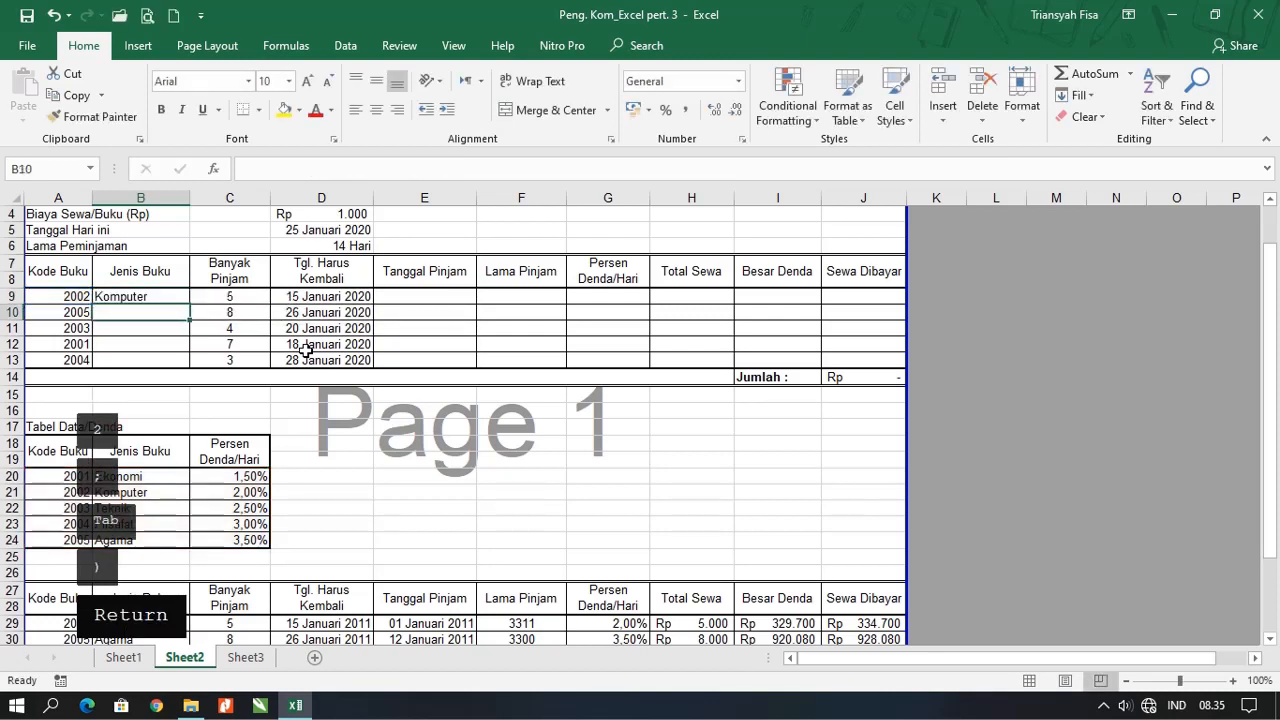
Step: Copy the B9 formula down through B13 and check the filled Jenis Buku entries against their book codes
left_click(176, 296)
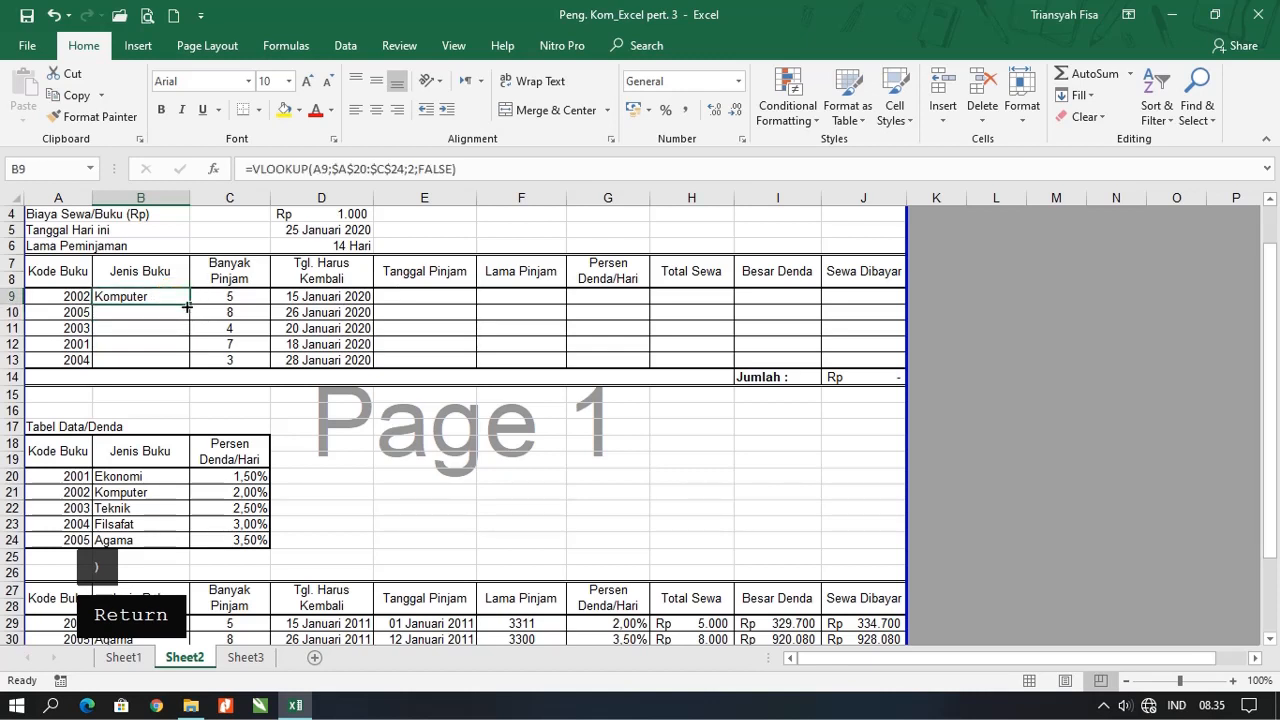
left_click_drag(189, 304, 182, 368)
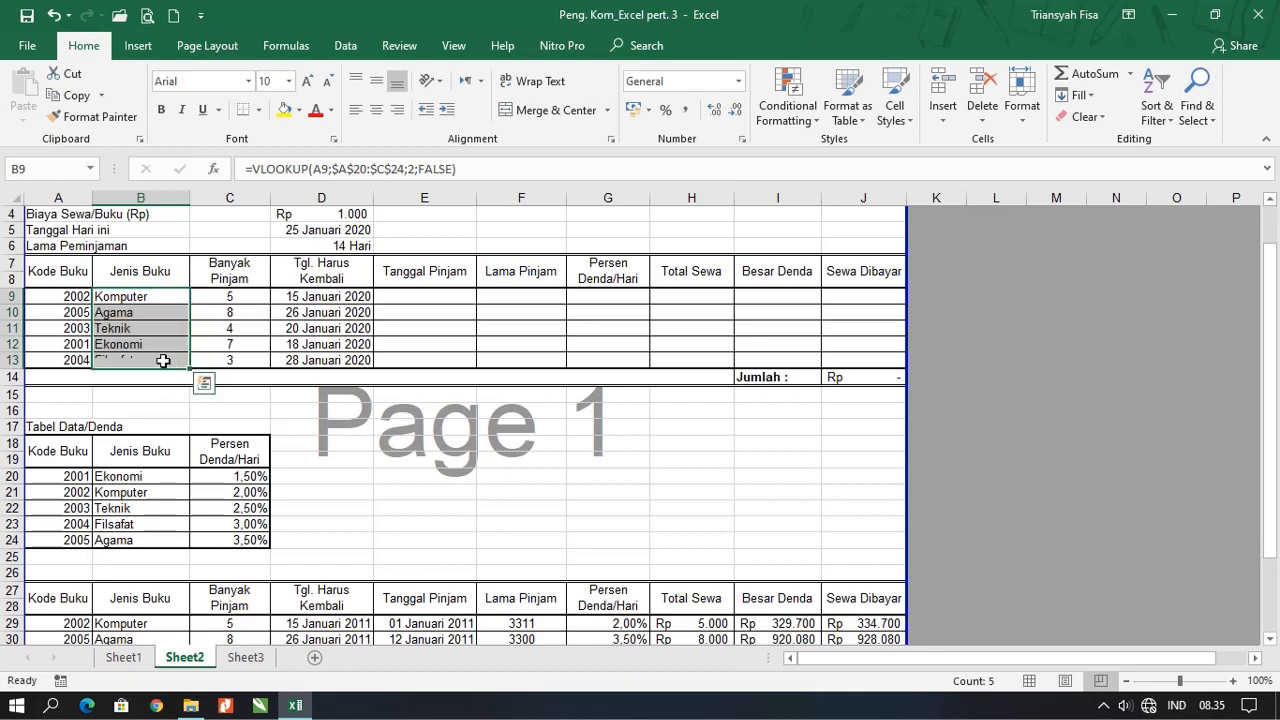
left_click(79, 317)
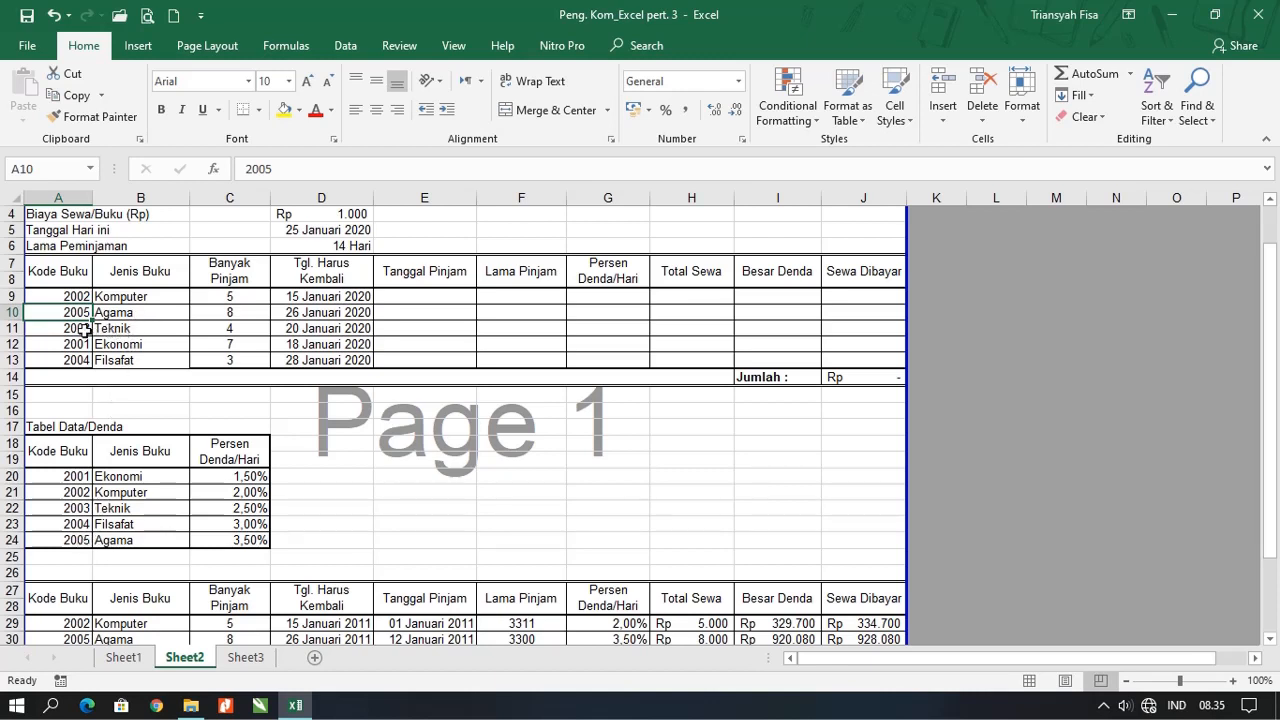
left_click(120, 328)
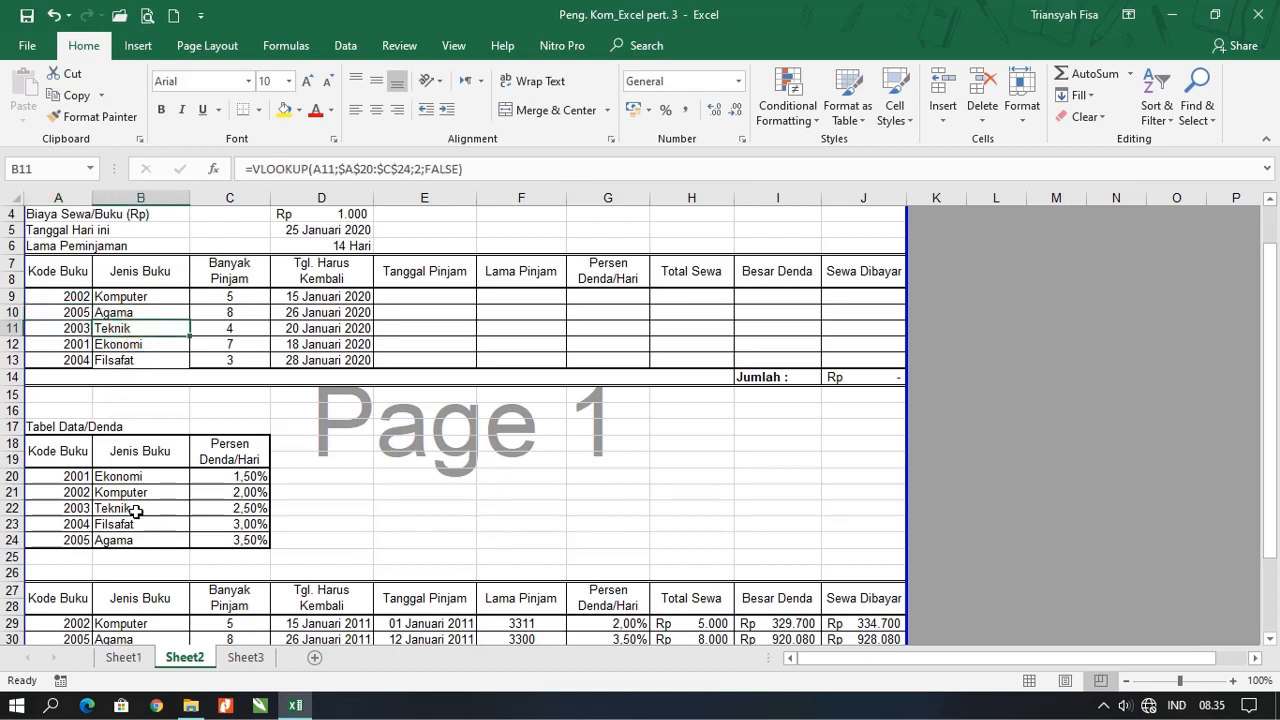
left_click(132, 345)
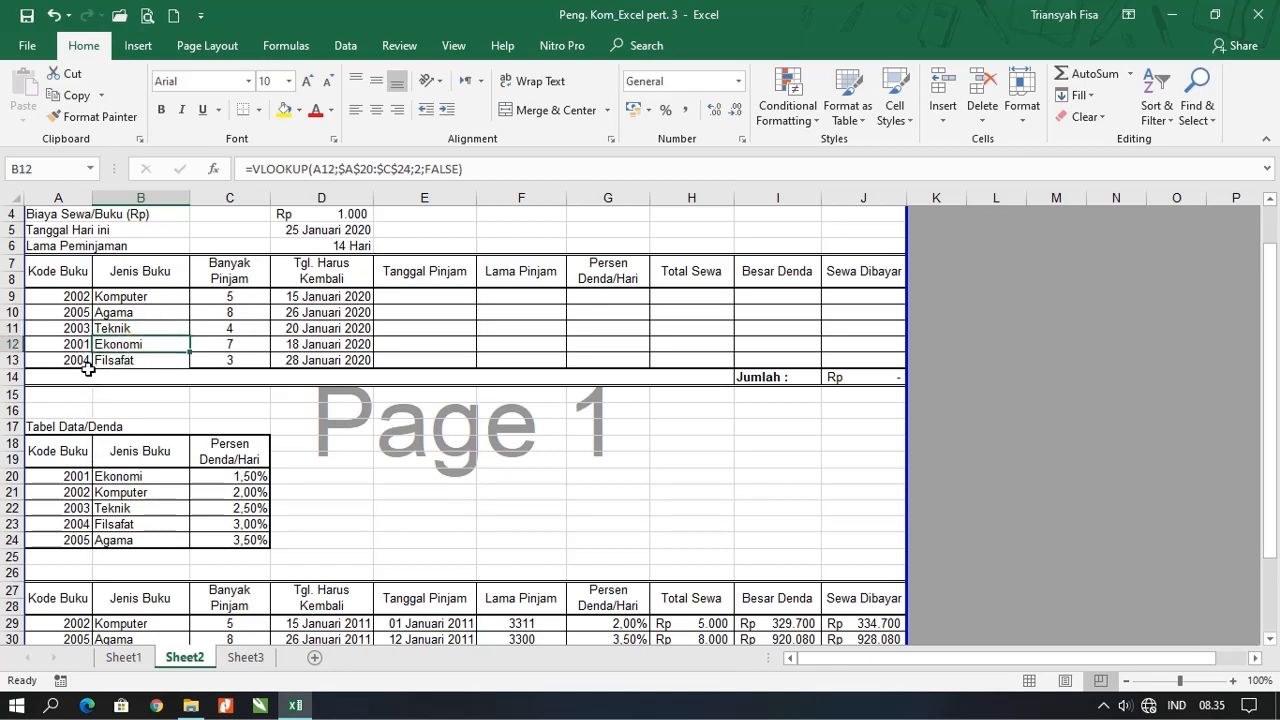
left_click(125, 361)
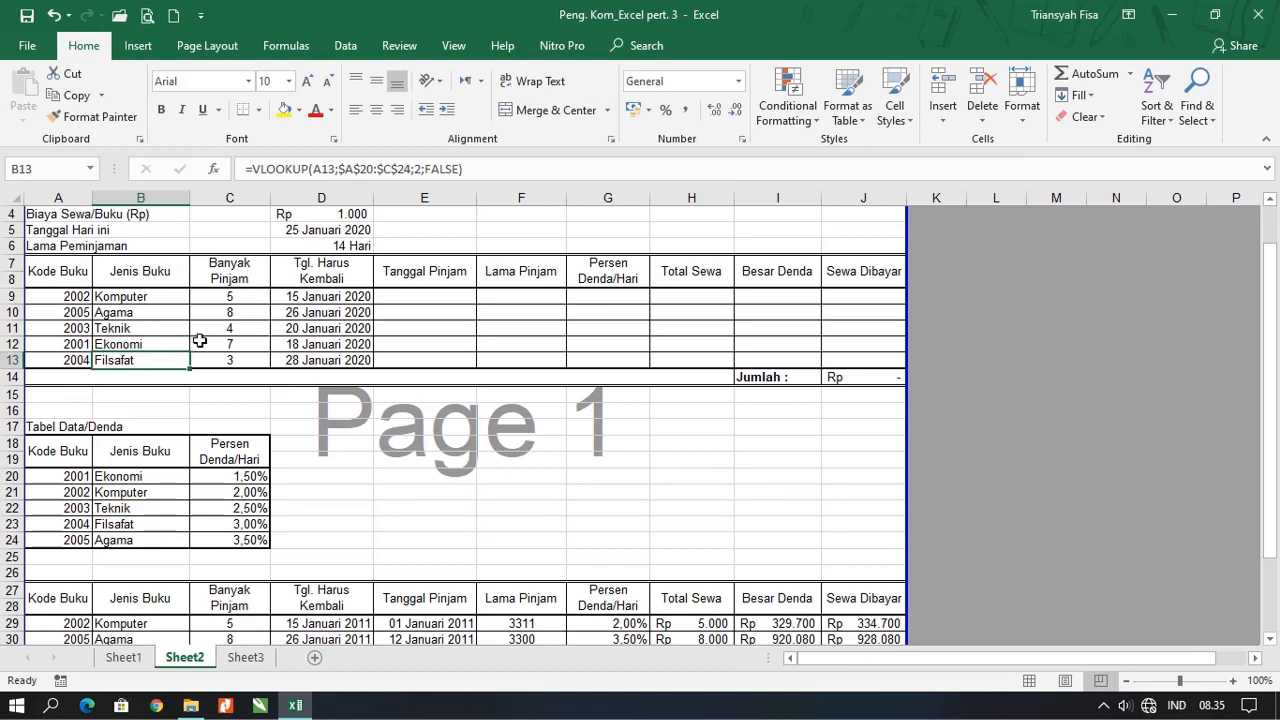
Step: Try the formula =D9+D6 for the first Tanggal Pinjam cell, E9, and clear the entry
left_click(427, 295)
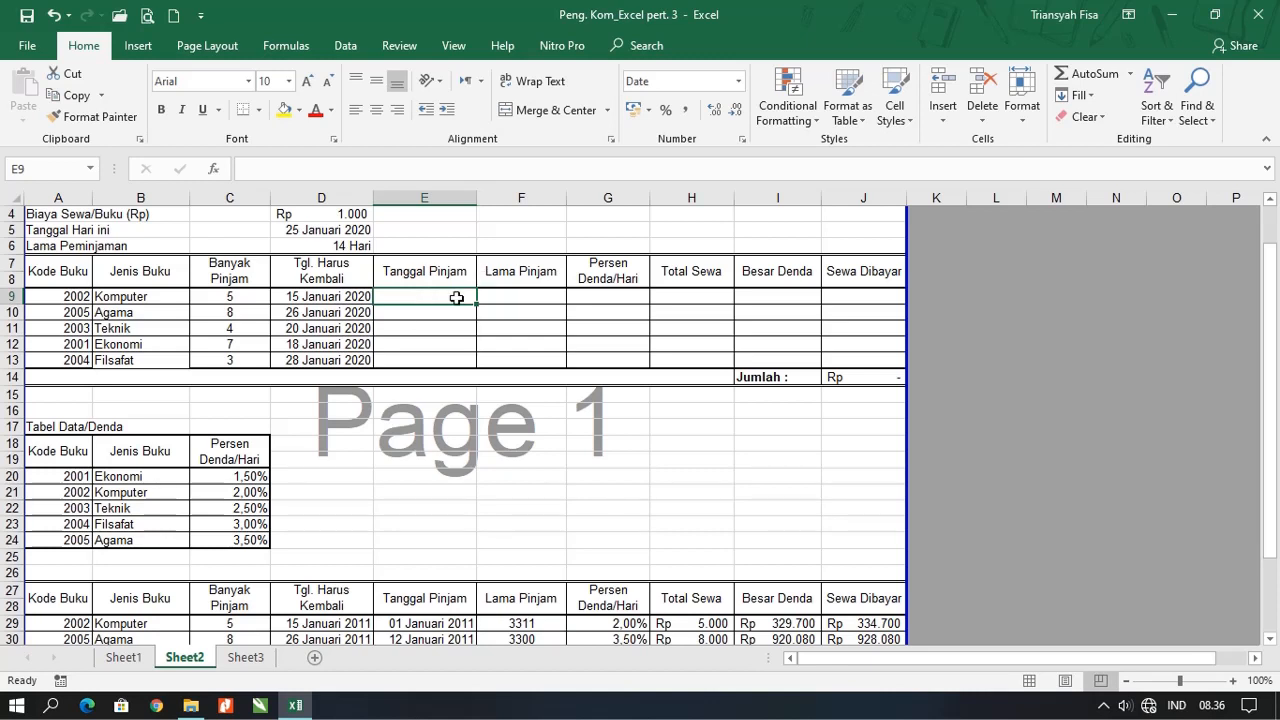
type("=")
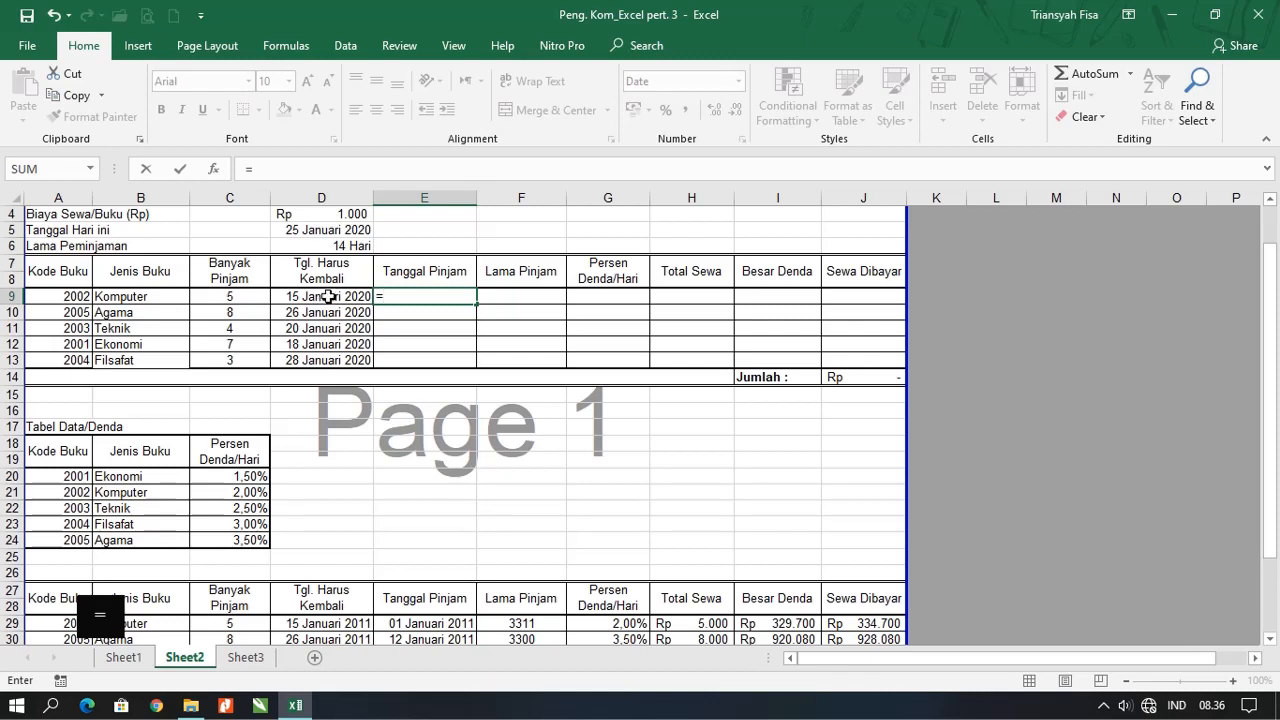
left_click(329, 296)
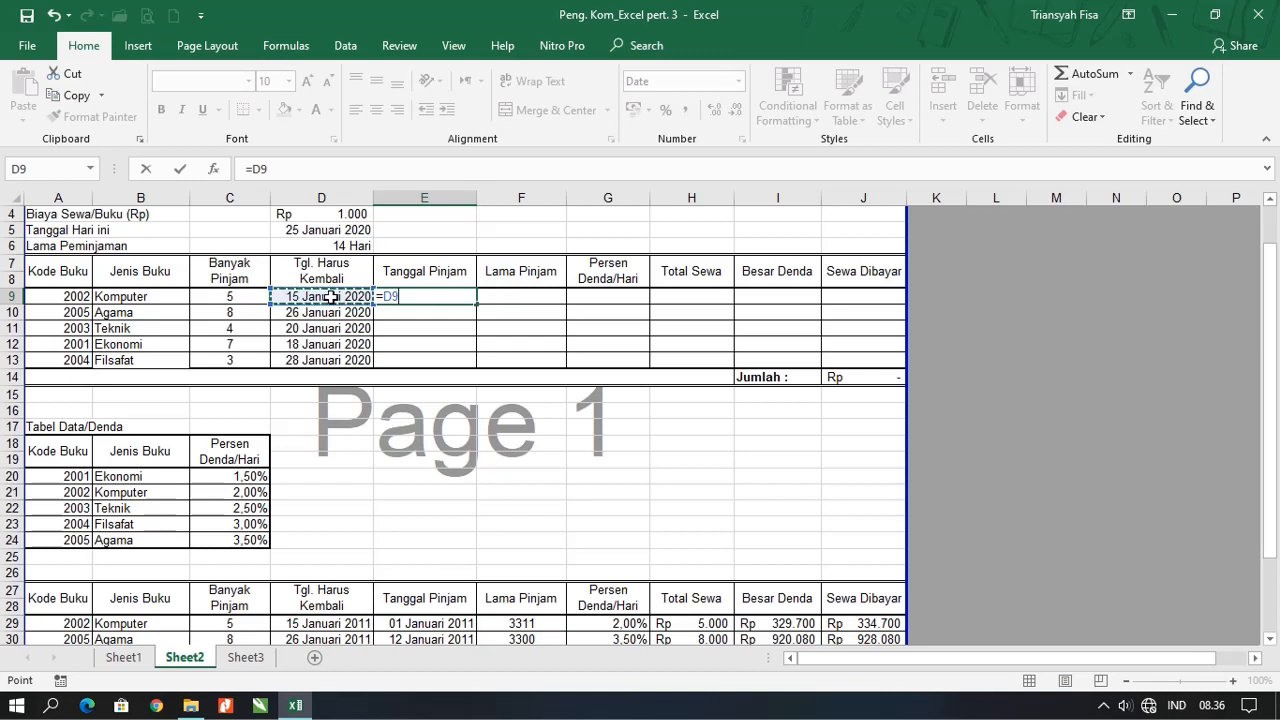
type("+")
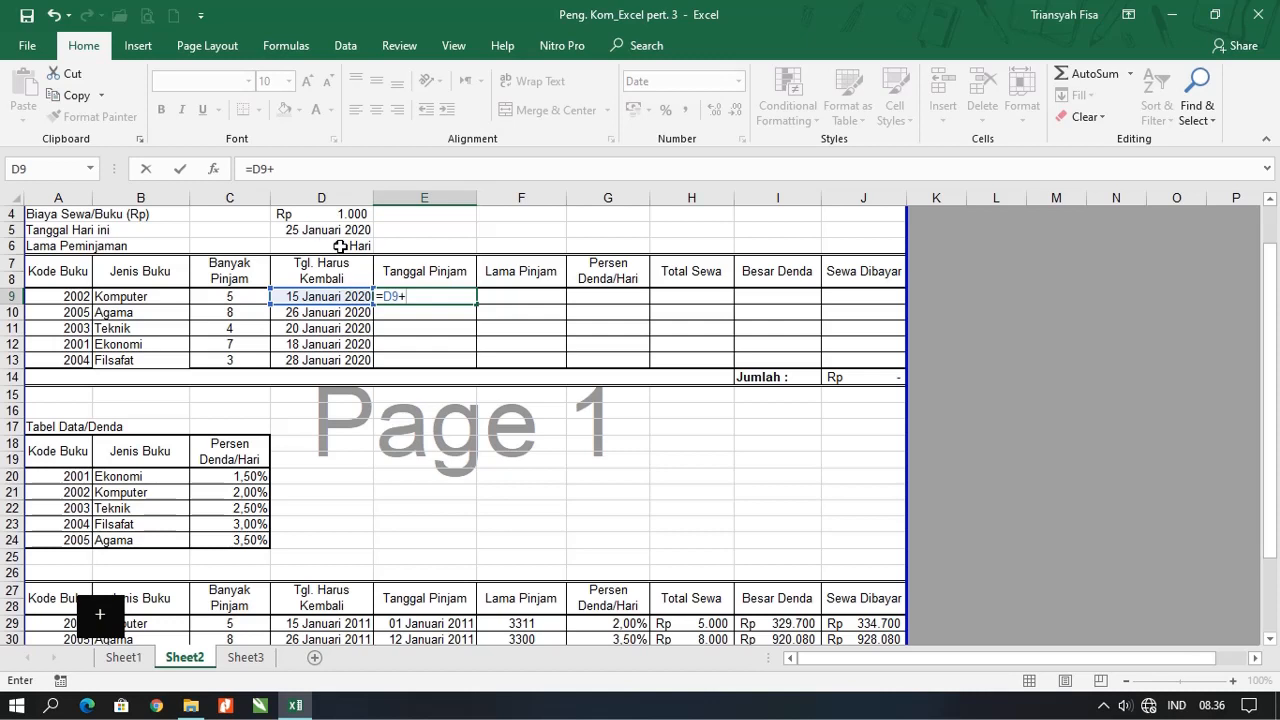
left_click(340, 246)
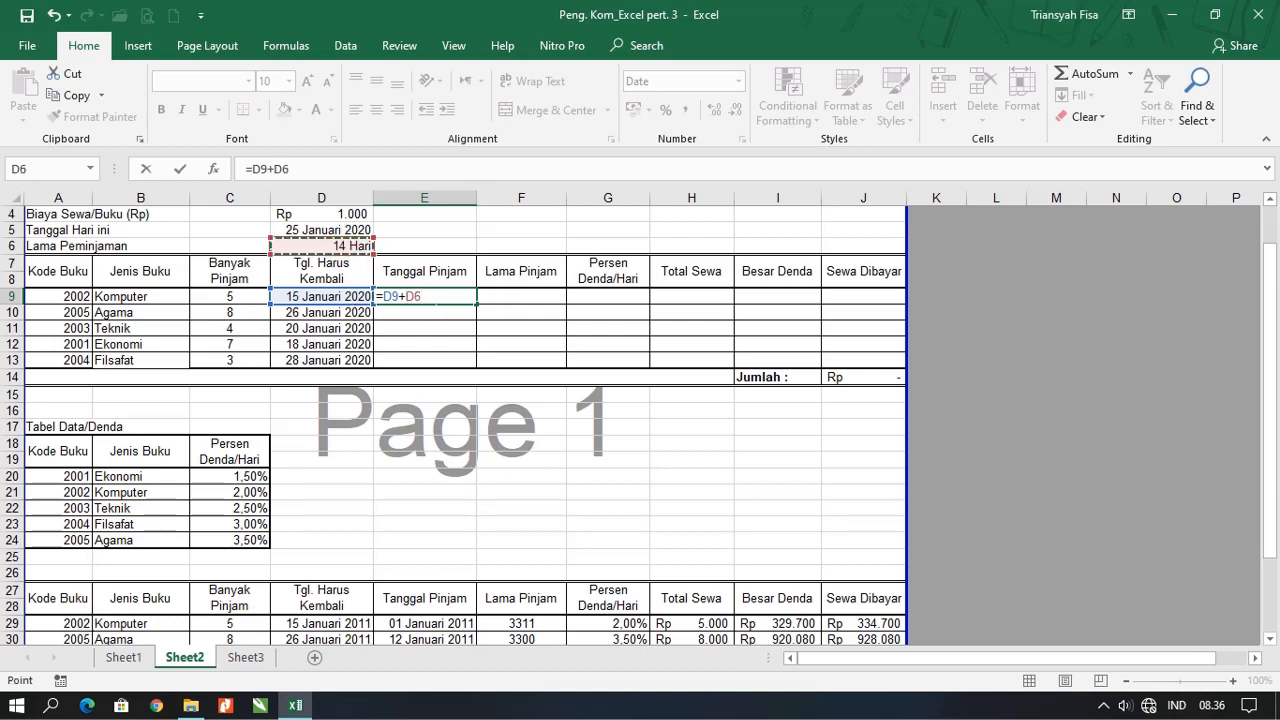
key("Return")
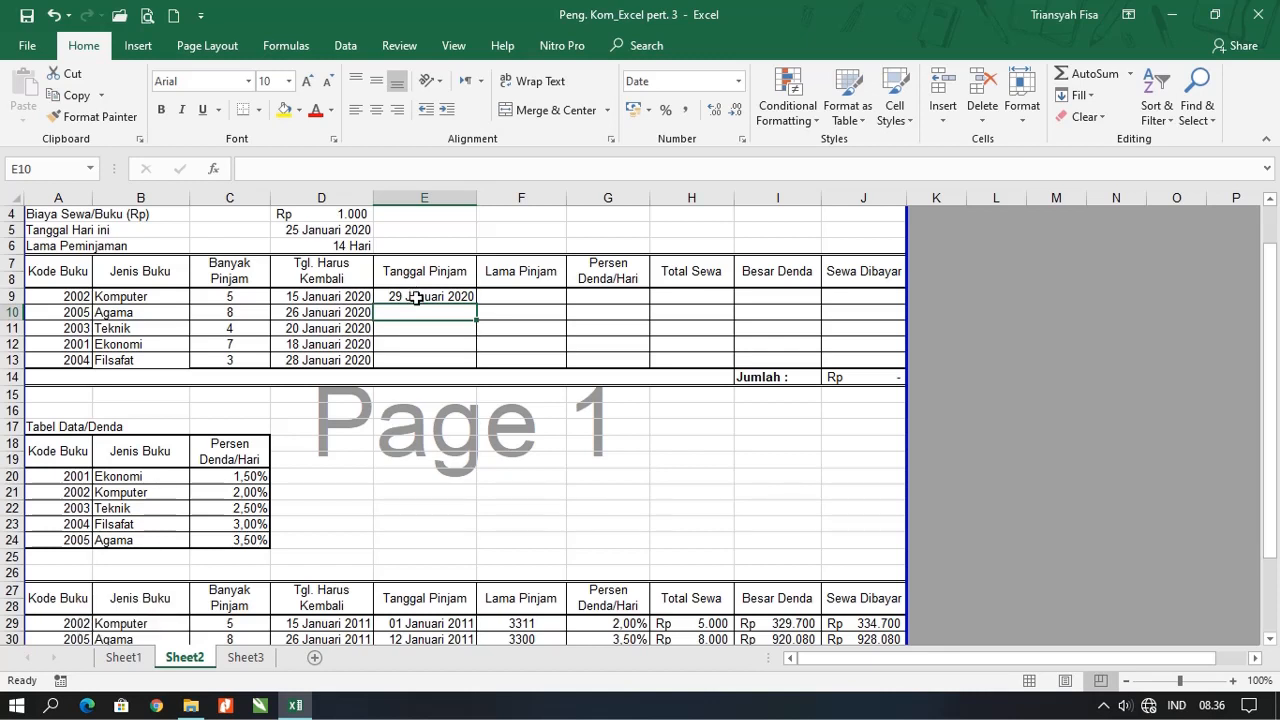
left_click(417, 298)
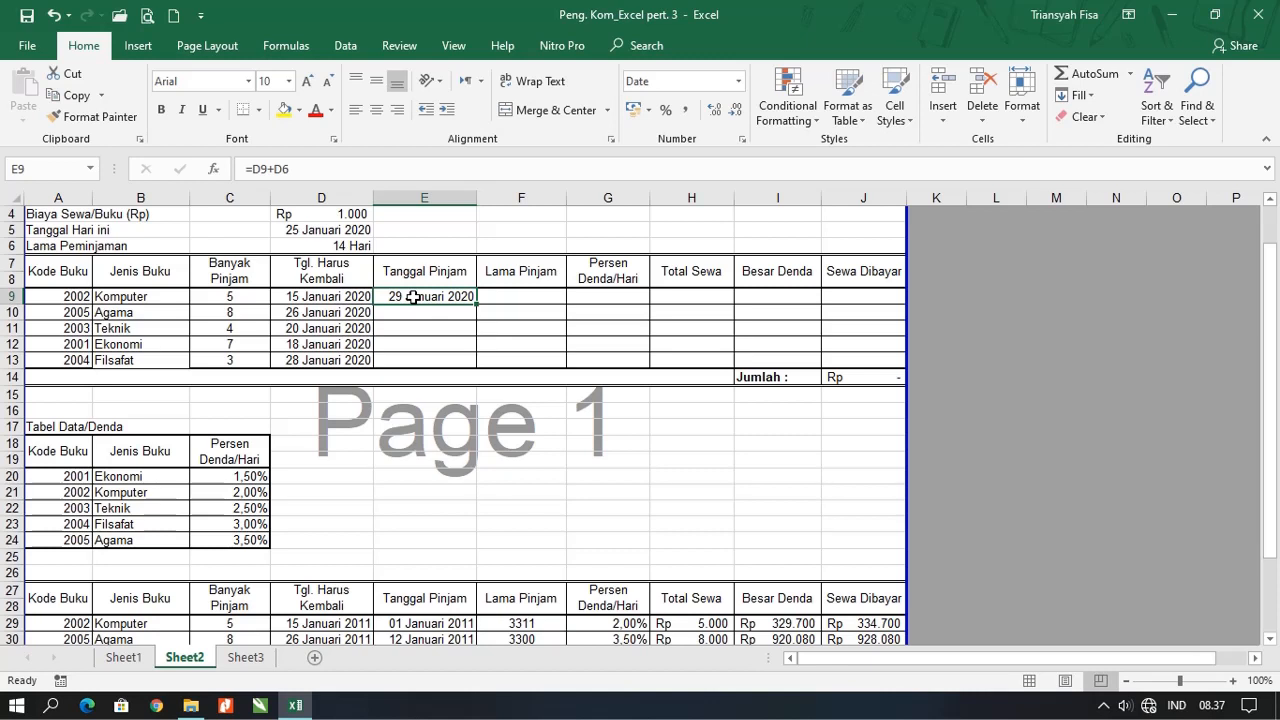
key("Delete")
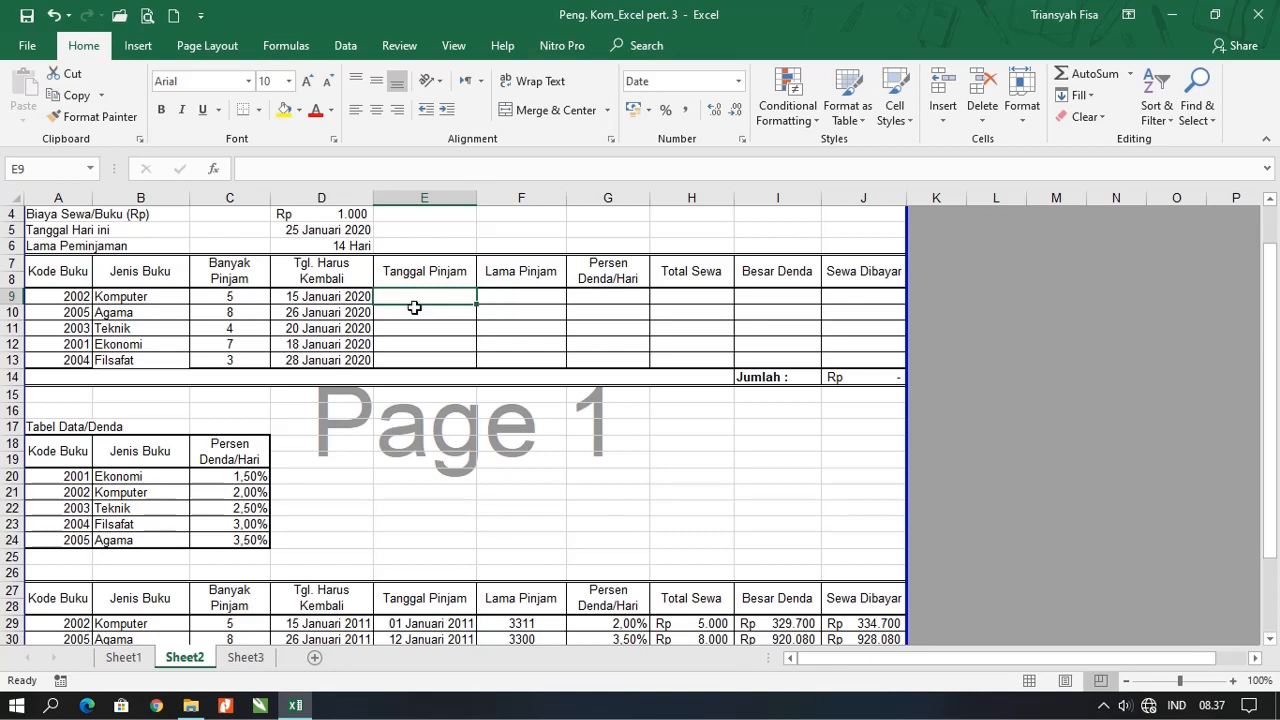
Step: Calculate the first Tanggal Pinjam in E9 with =D9-$D$6, keeping the Lama Peminjaman reference absolute
left_click(352, 303)
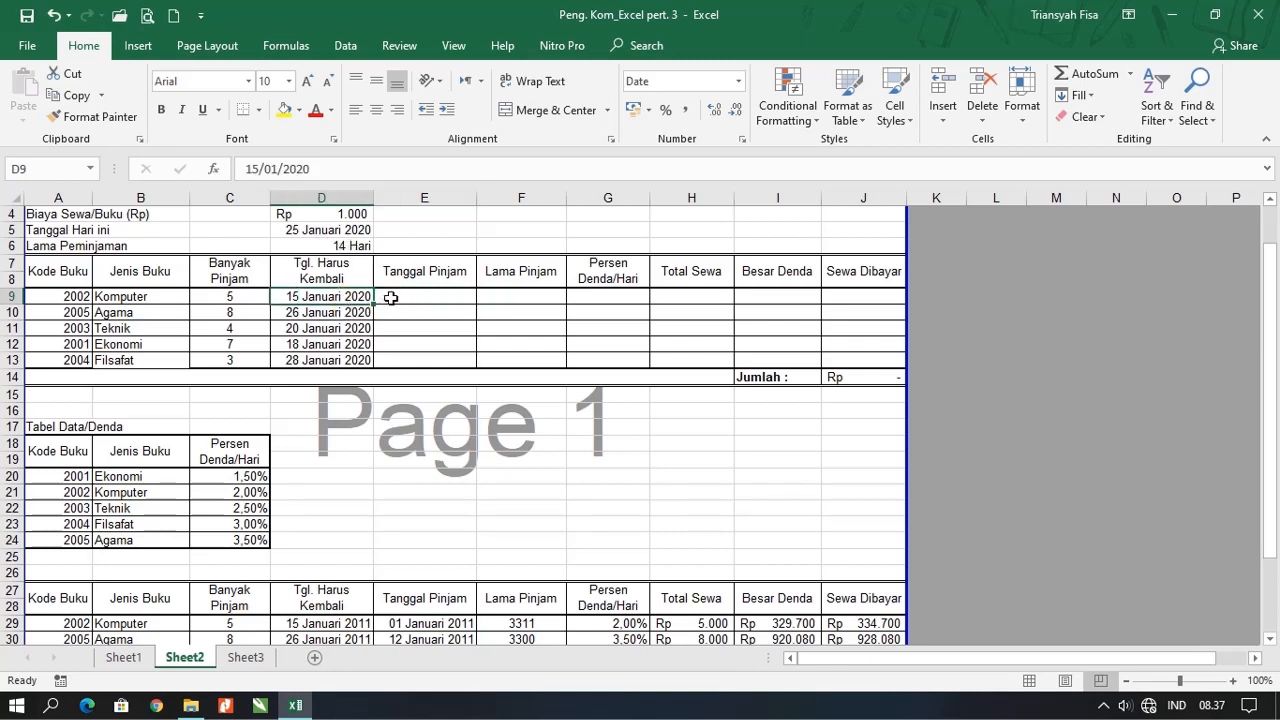
left_click(398, 296)
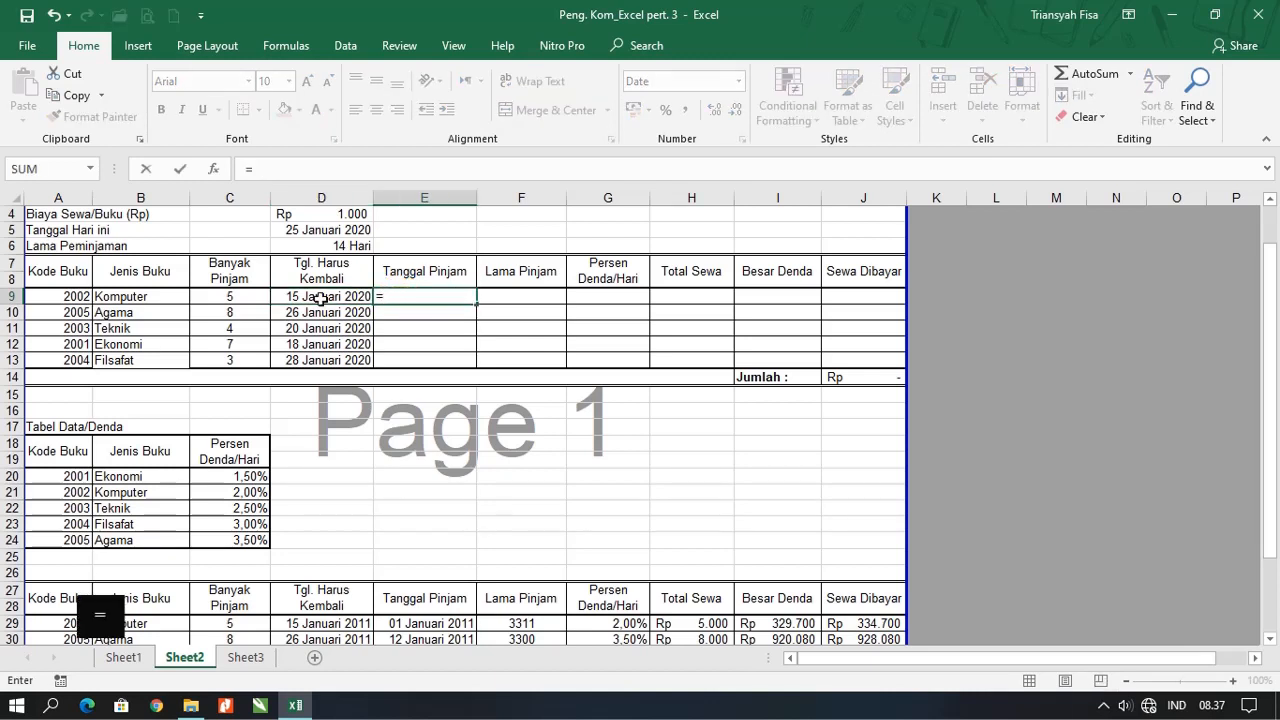
left_click(320, 298)
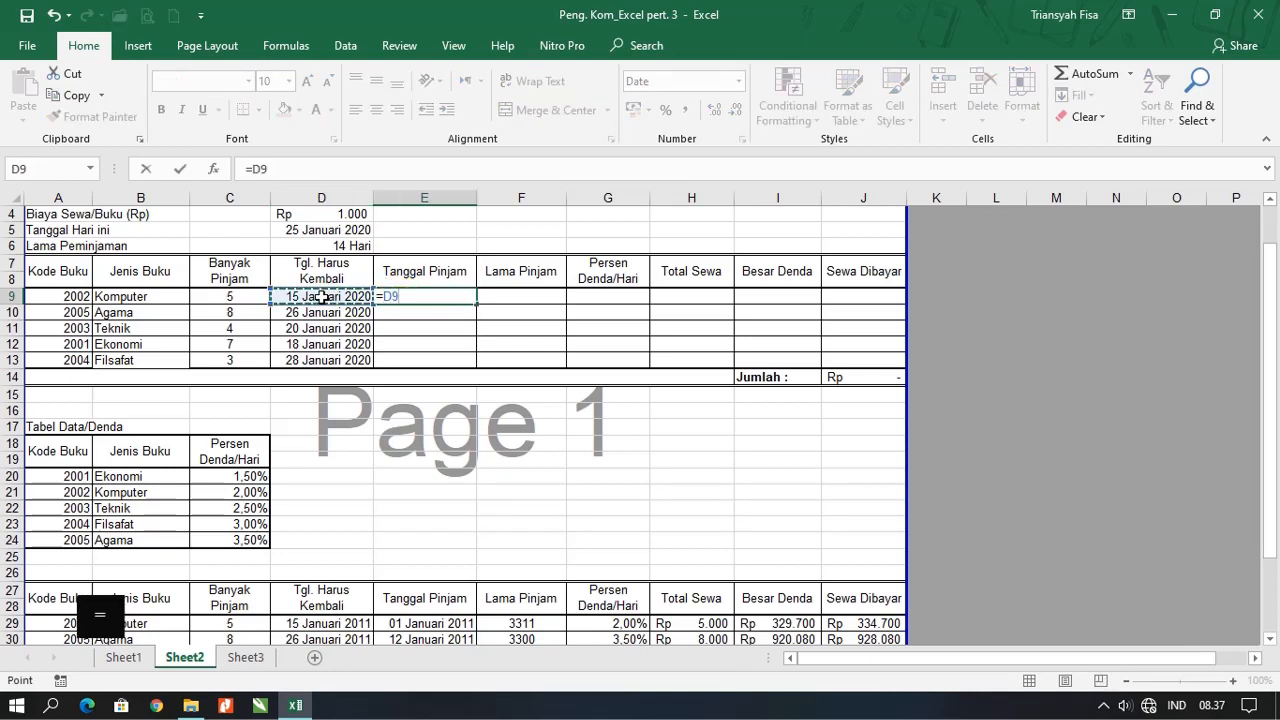
type("-")
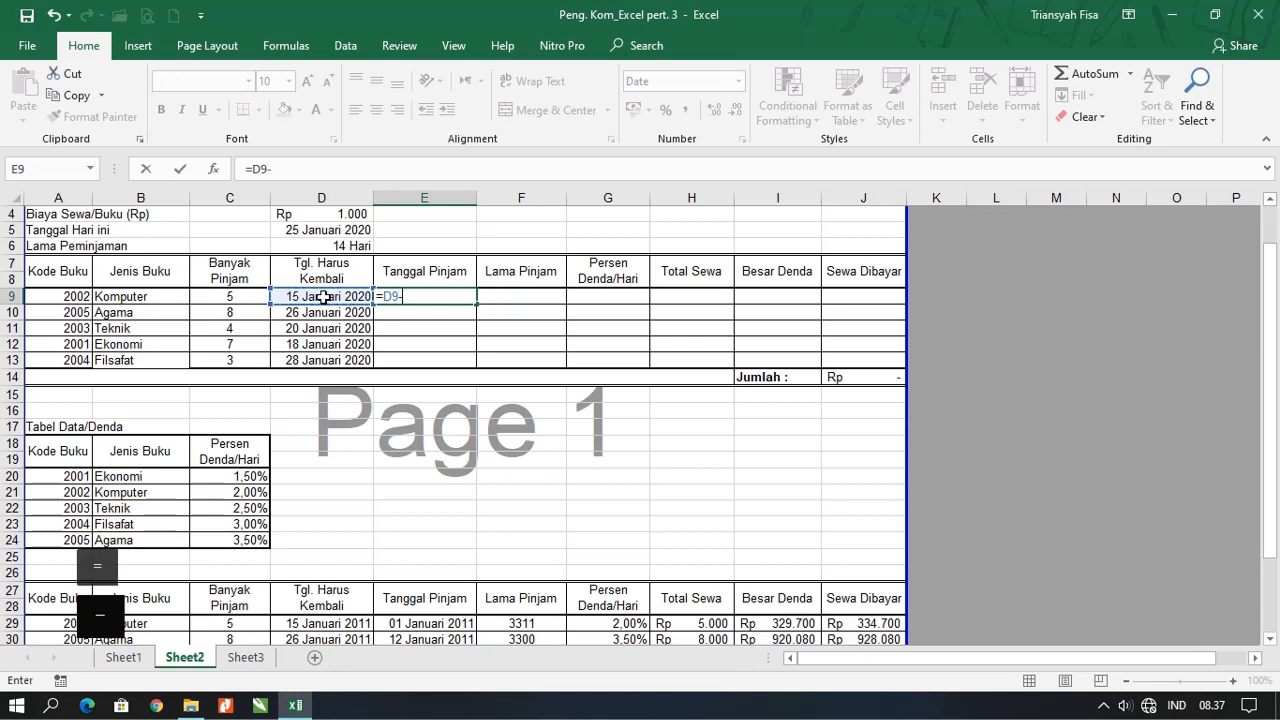
left_click(342, 246)
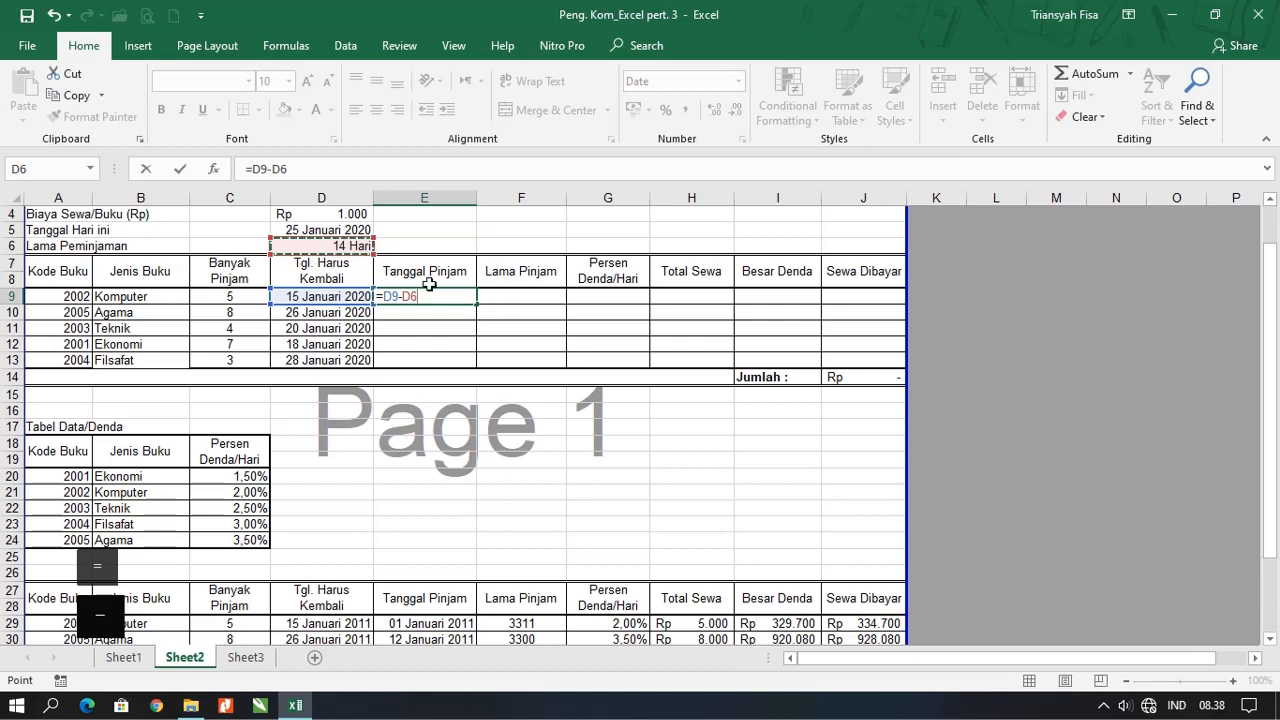
key("F4")
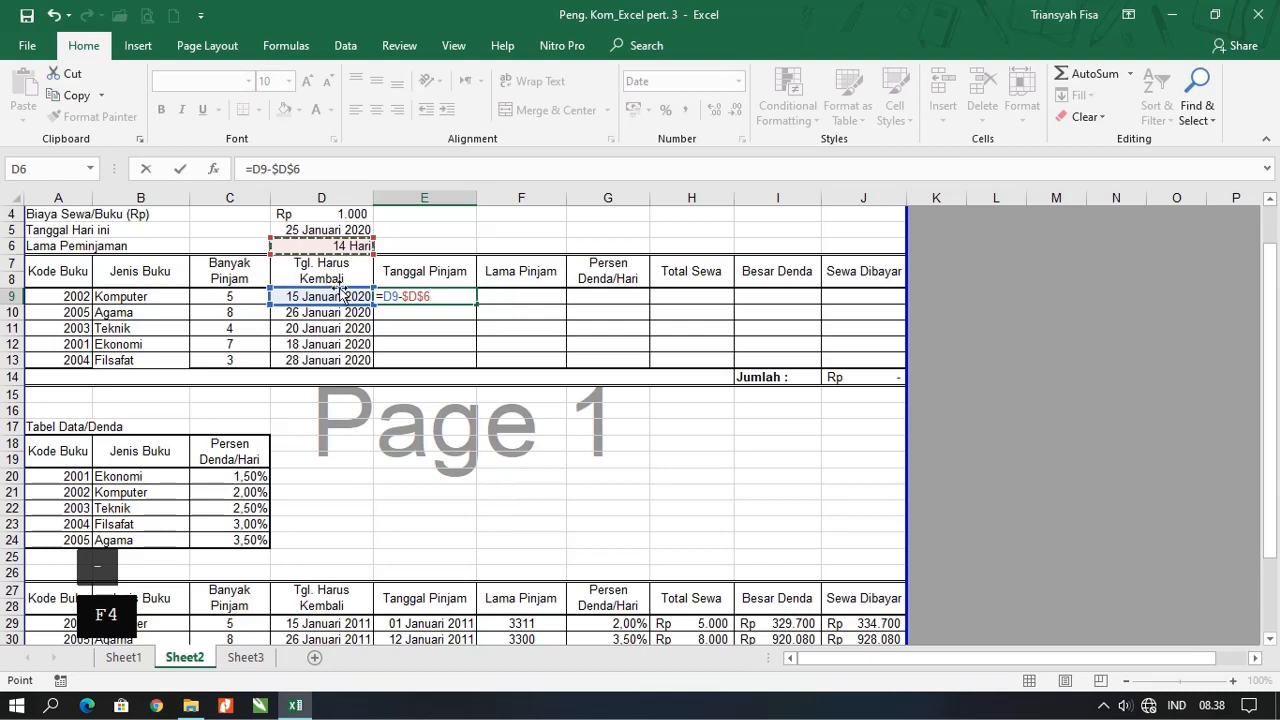
key("Return")
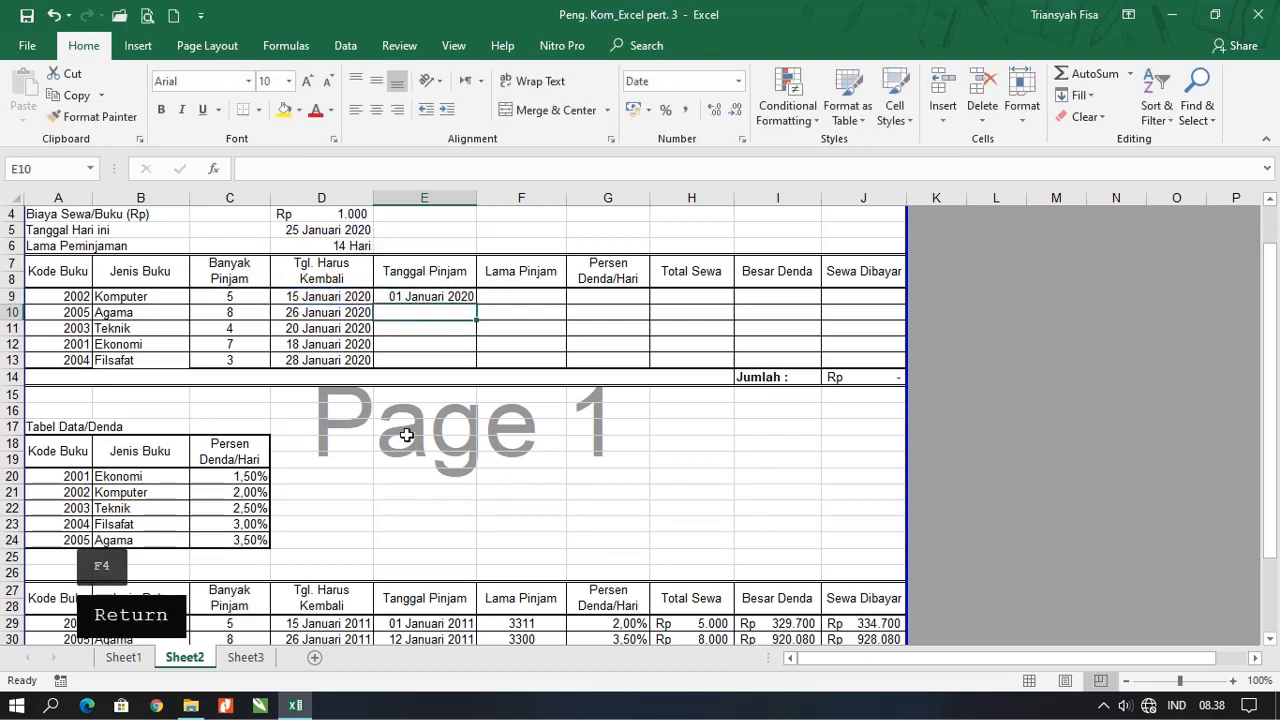
Step: Calculate the first Lama Pinjam in F9 with =$D$5-E9, keeping the Tanggal Hari ini reference absolute
left_click(527, 296)
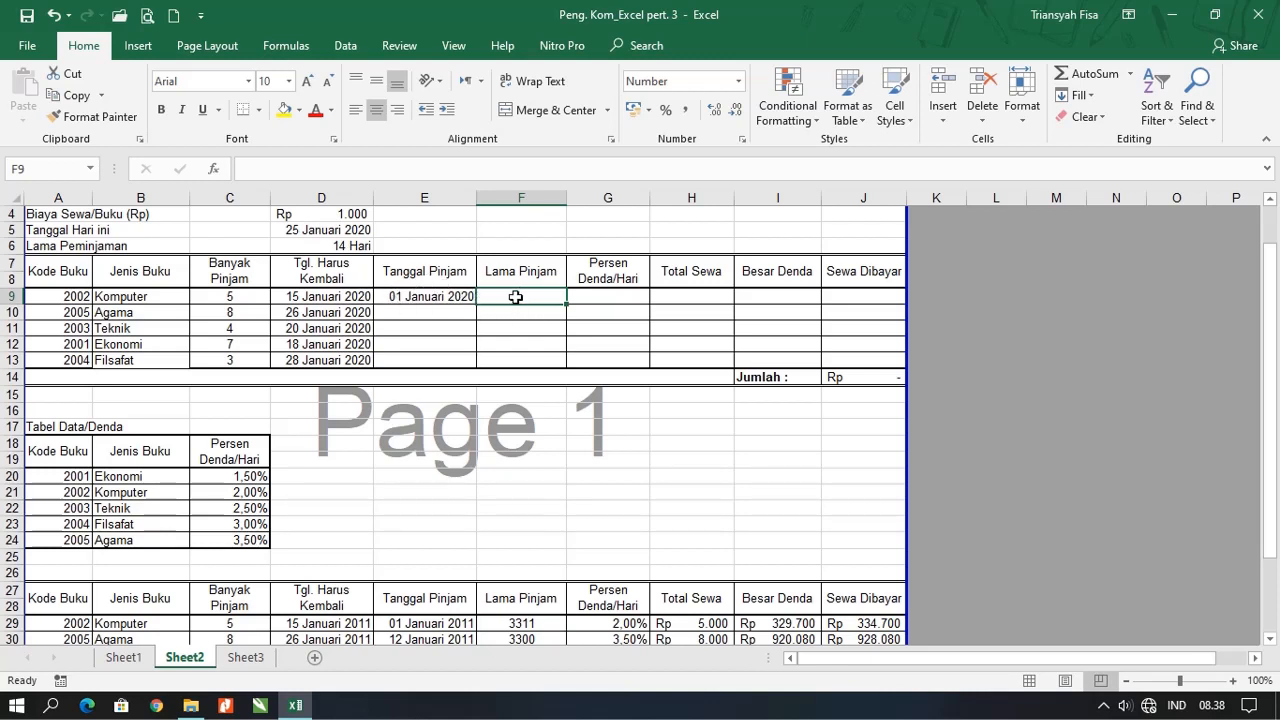
type("=")
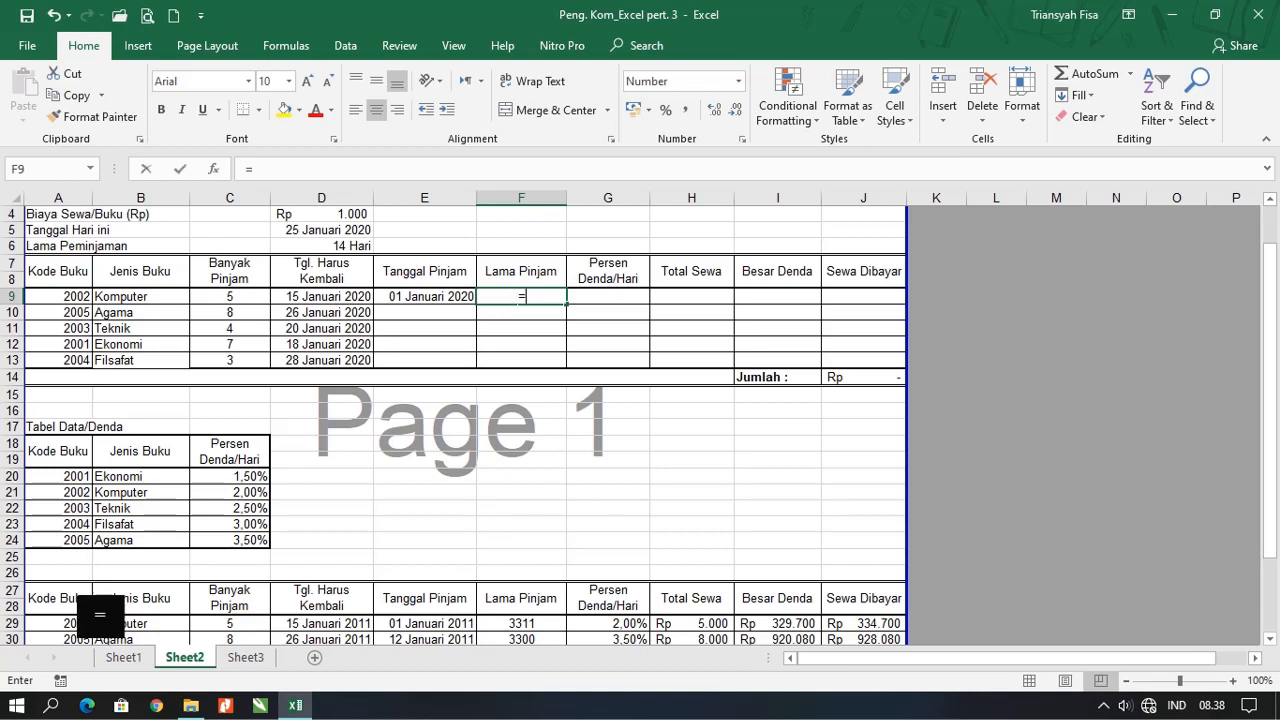
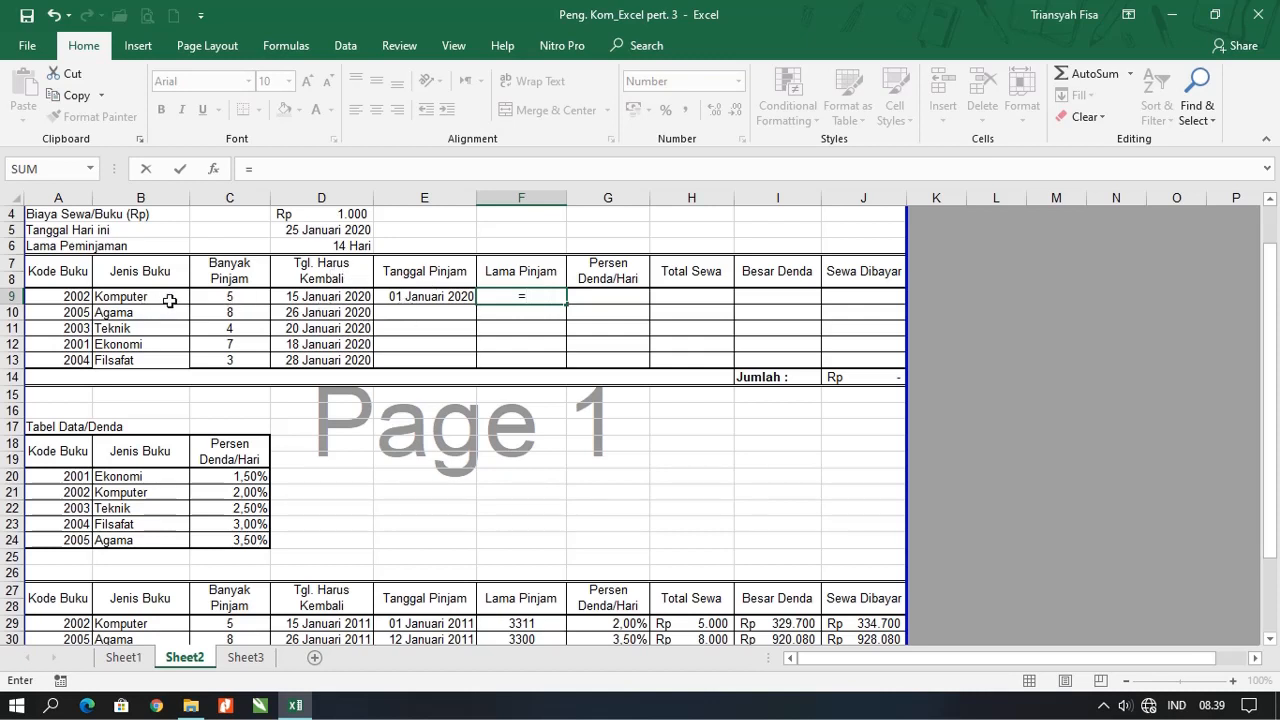
left_click(313, 230)
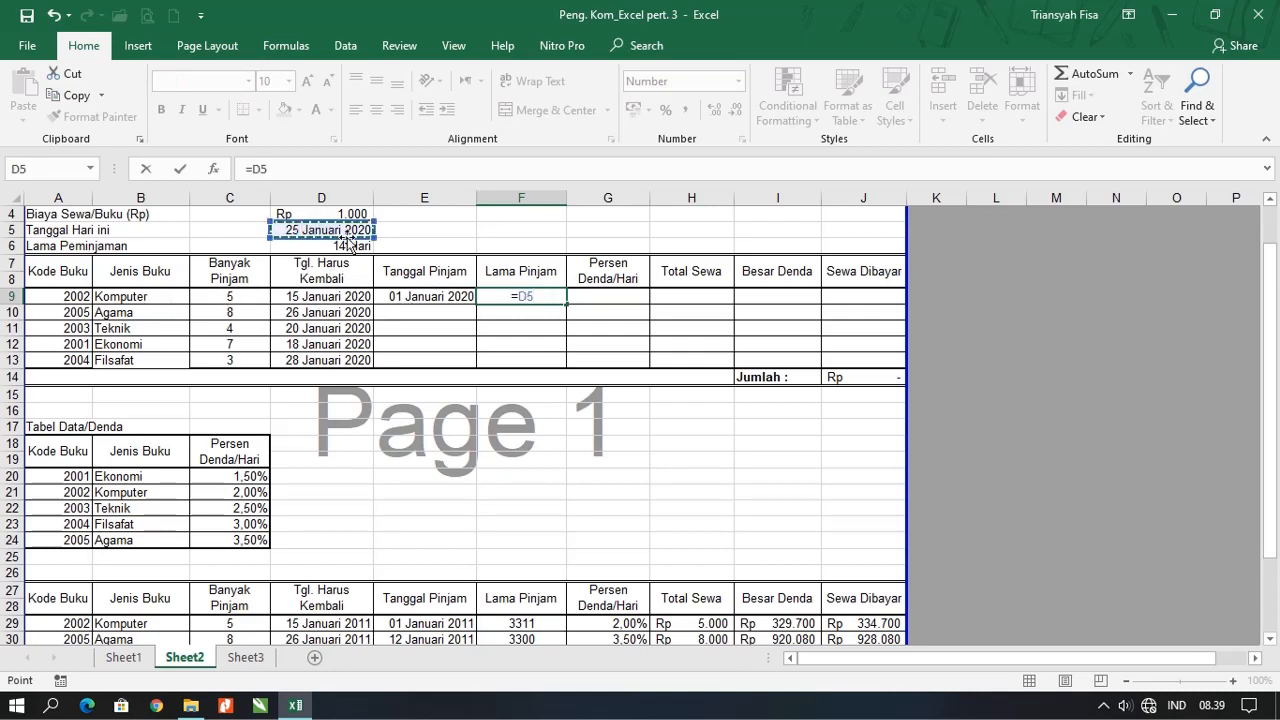
type("-")
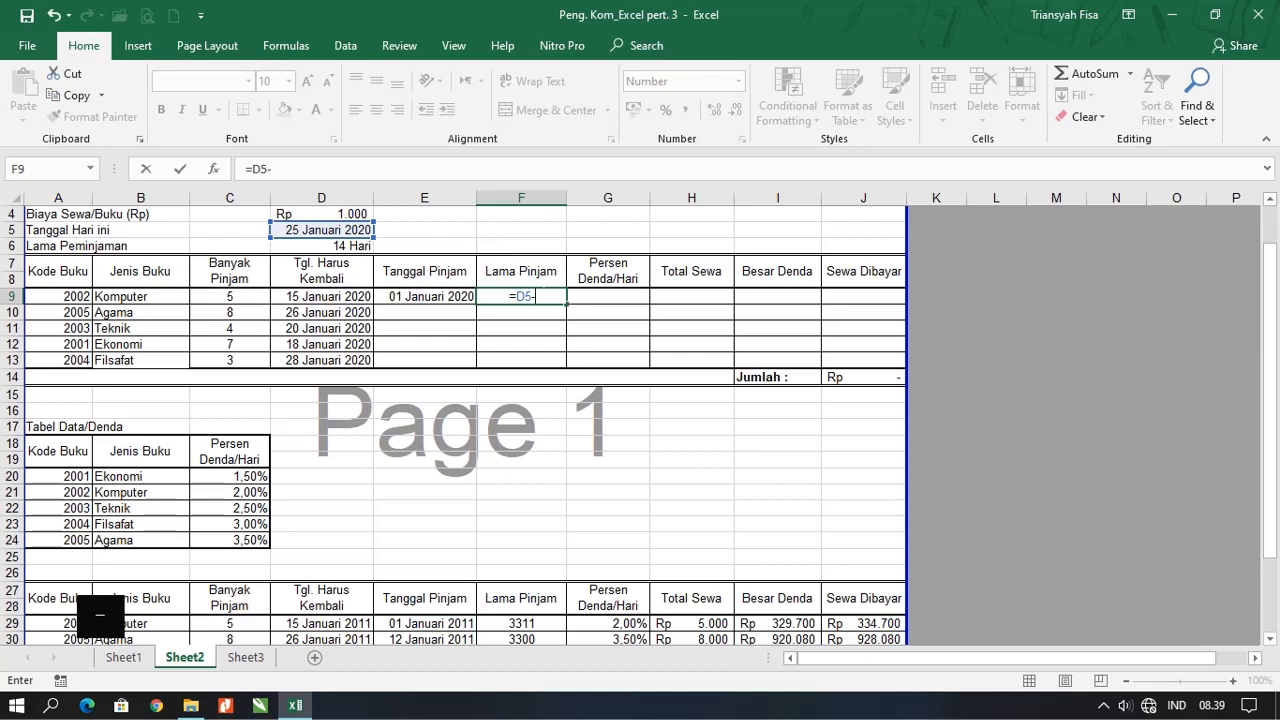
key("BackSpace")
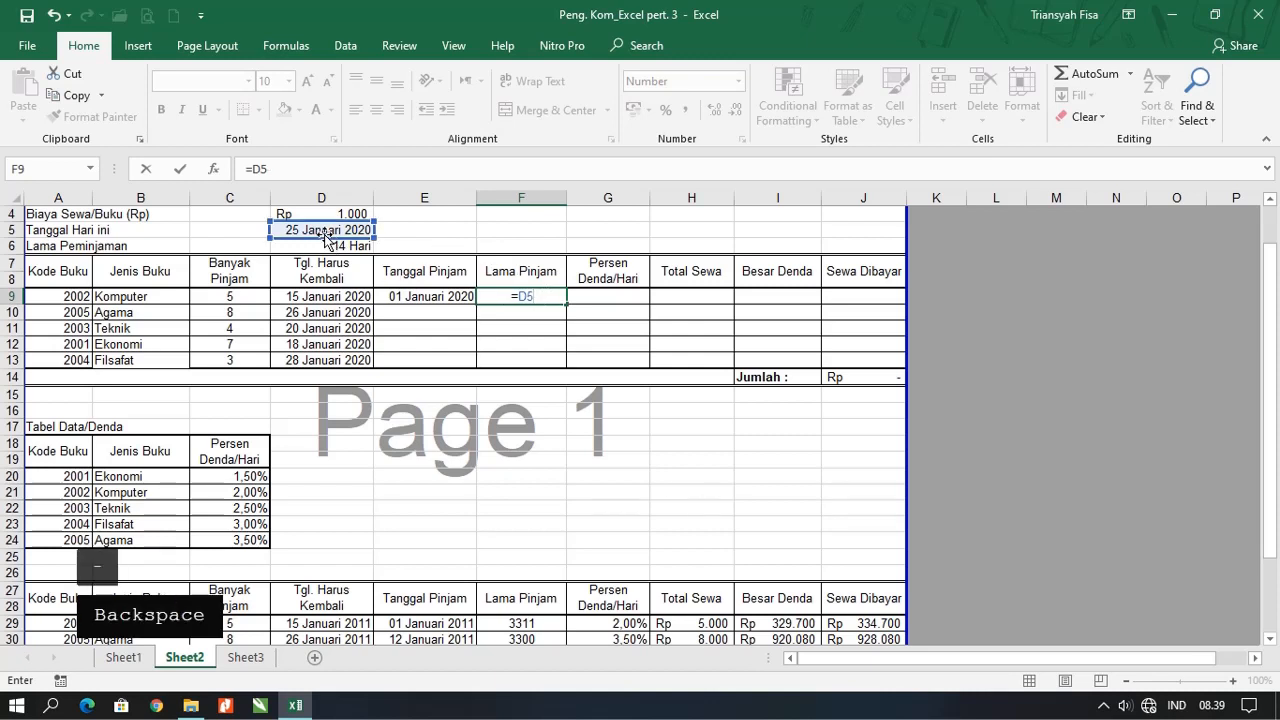
key("F4")
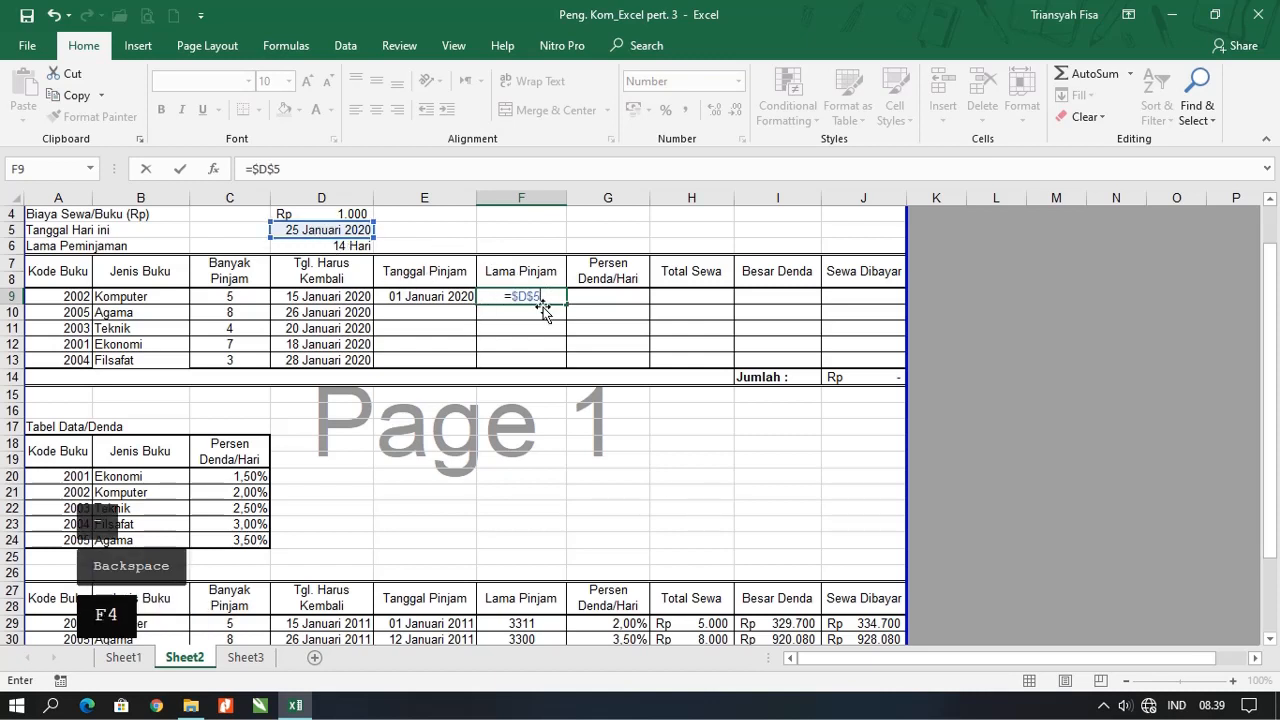
type("-")
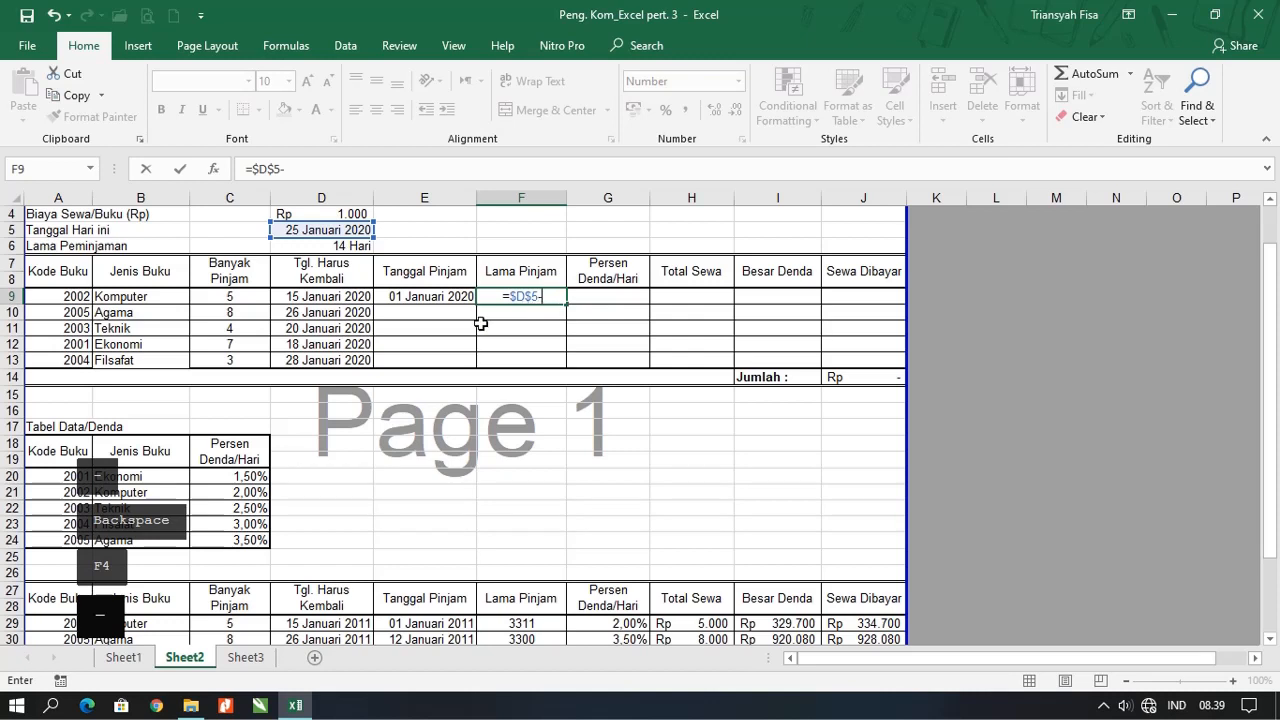
left_click(418, 297)
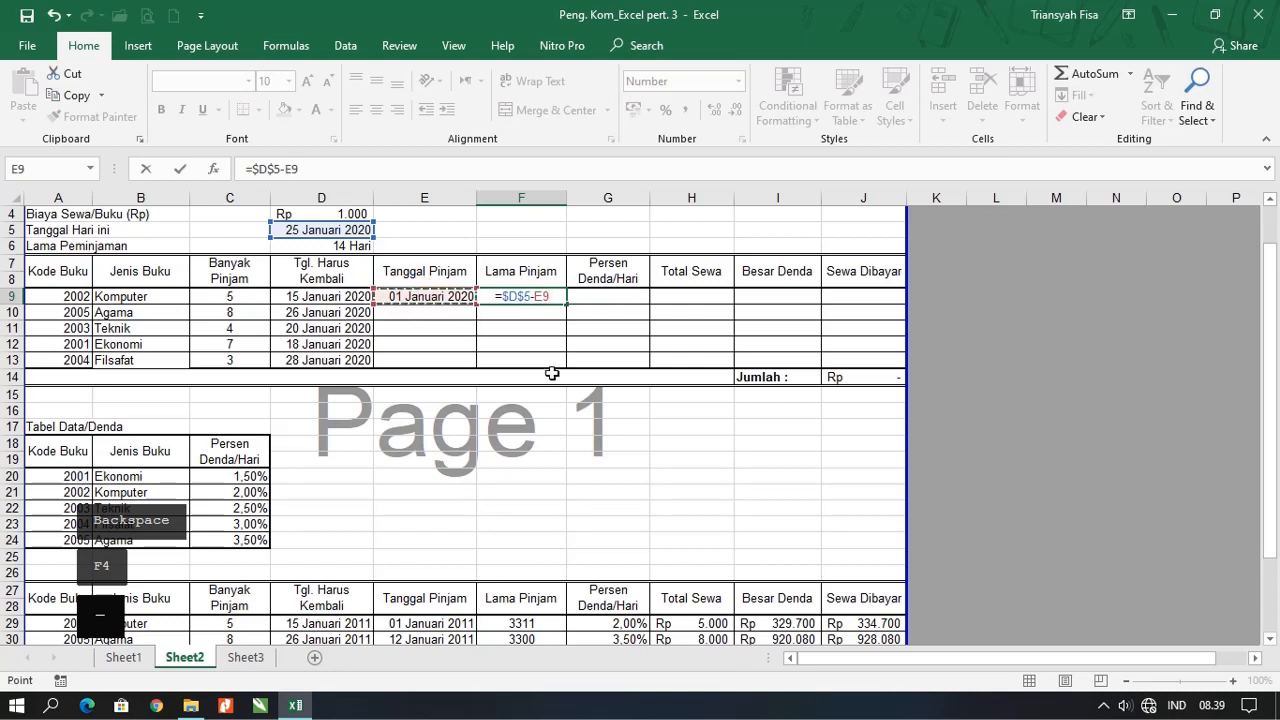
key("Return")
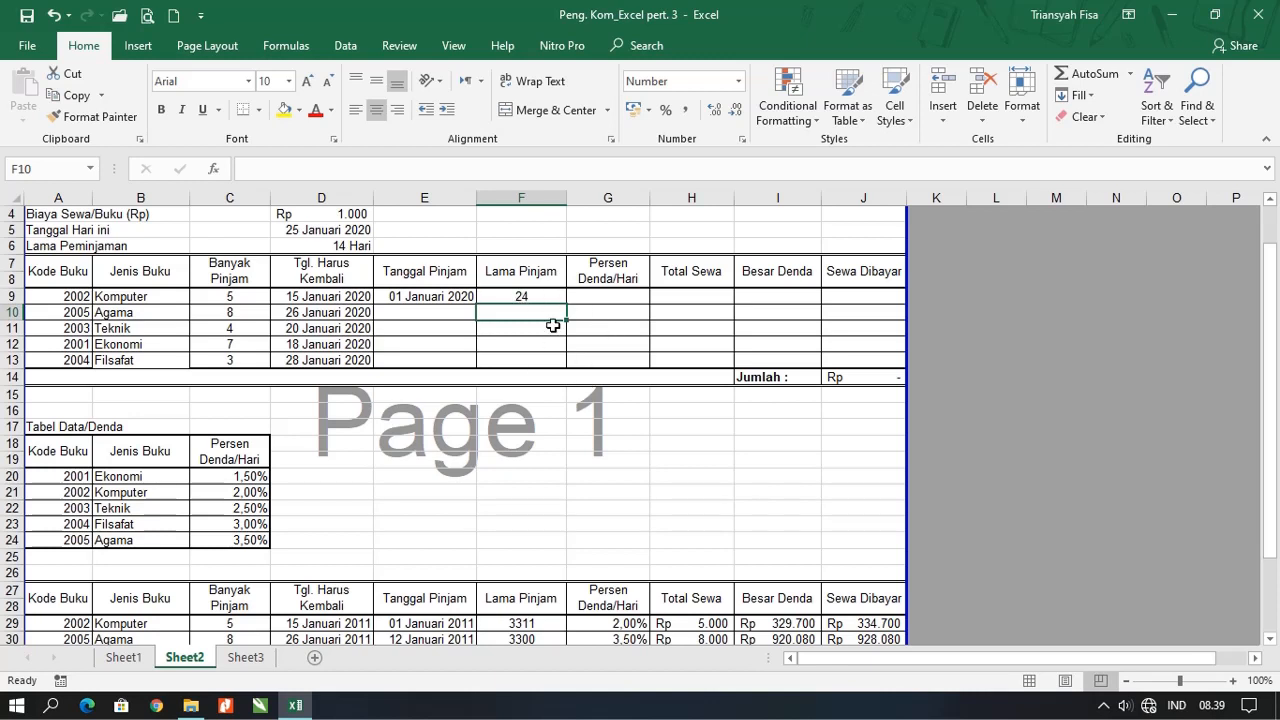
Step: Enter =VLOOKUP(;$A$20:$C$24;3;FALSE) in the first Persen Denda/Hari cell, G9, leaving the lookup value empty
left_click(611, 297)
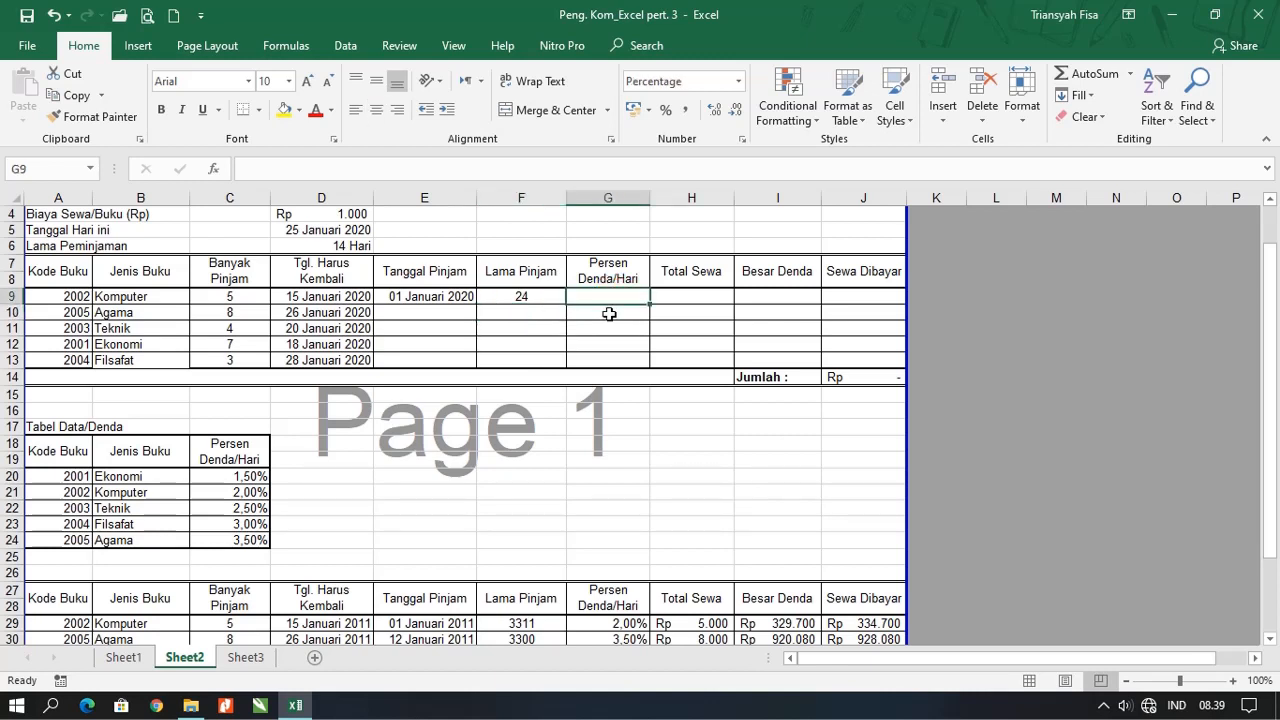
type("=")
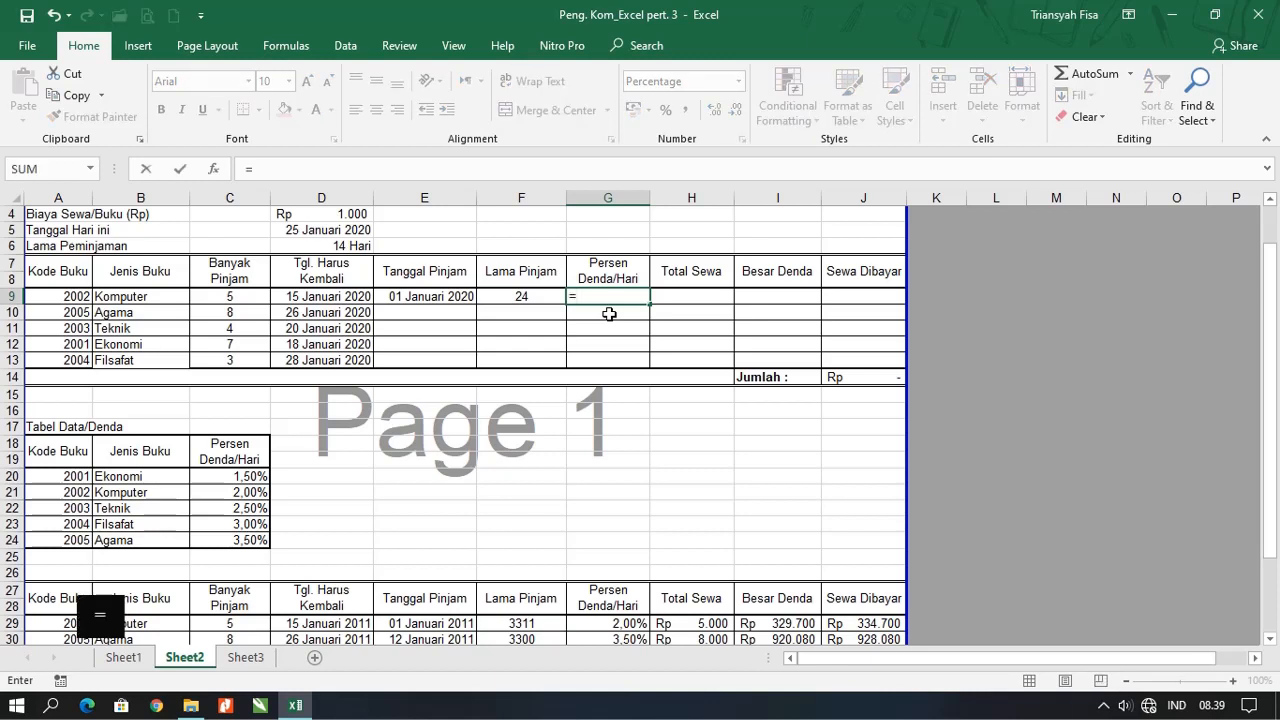
type("vl")
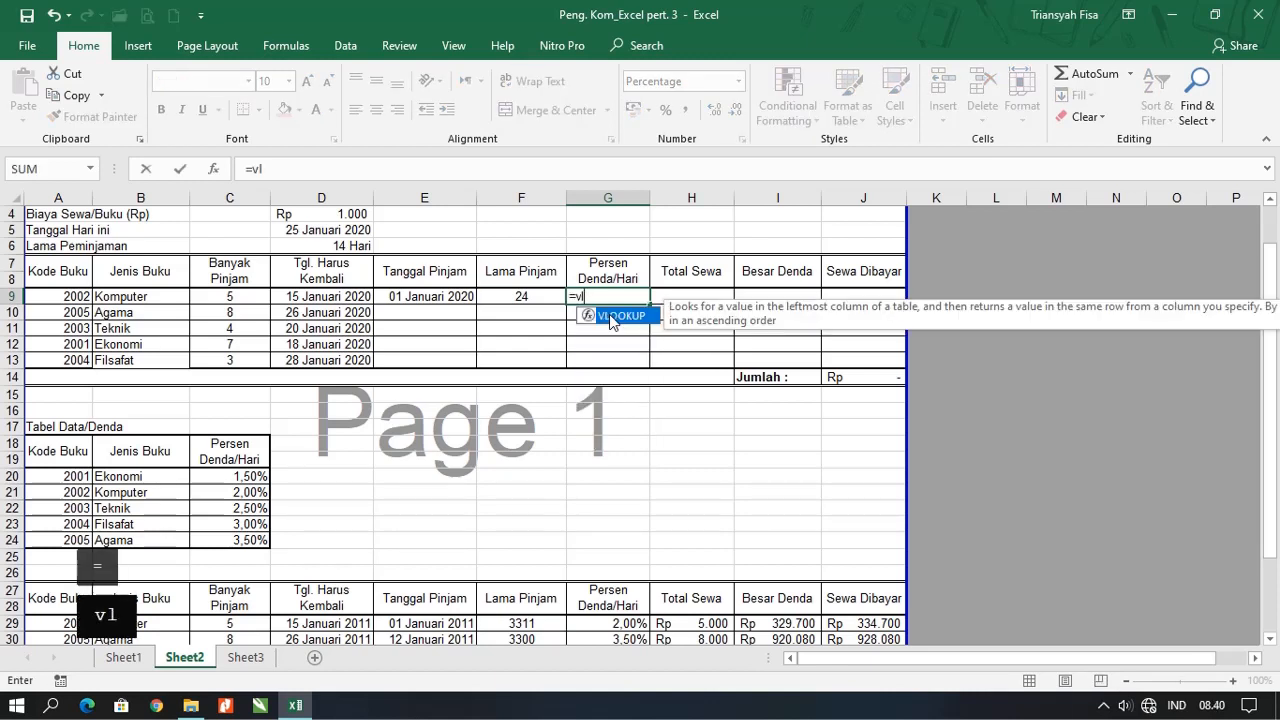
key("Tab")
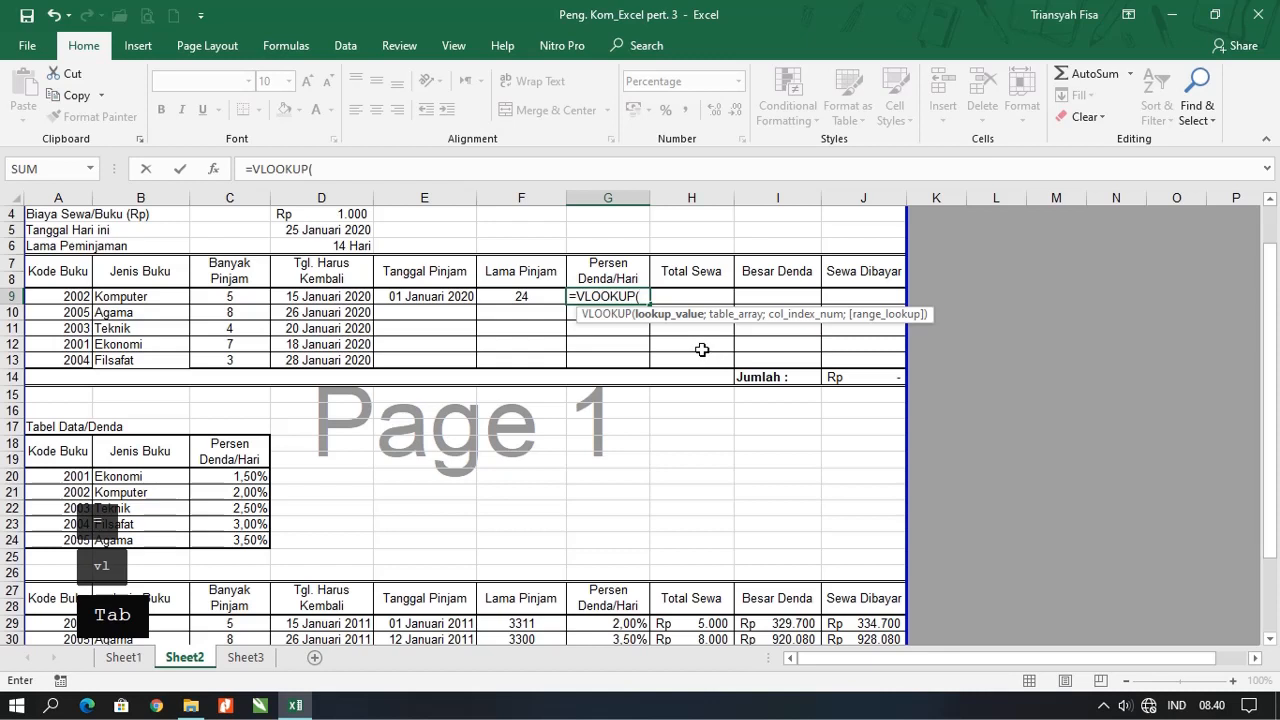
type(";")
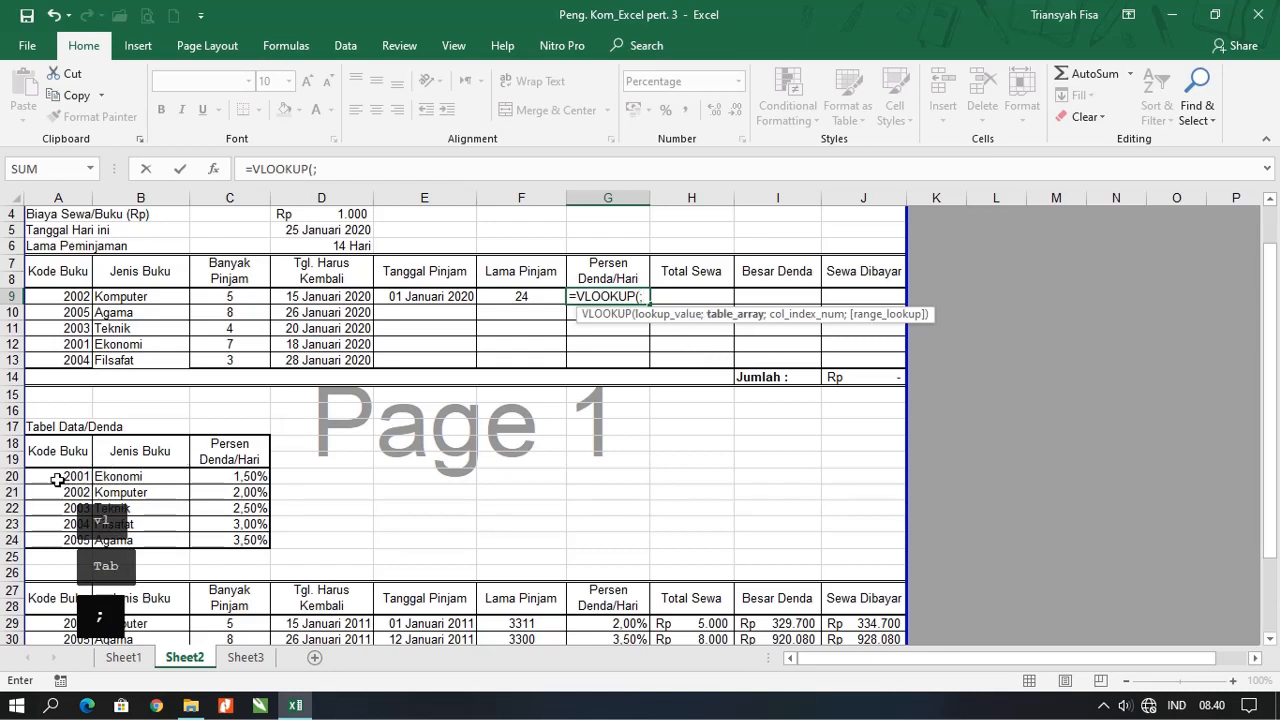
left_click_drag(57, 478, 251, 541)
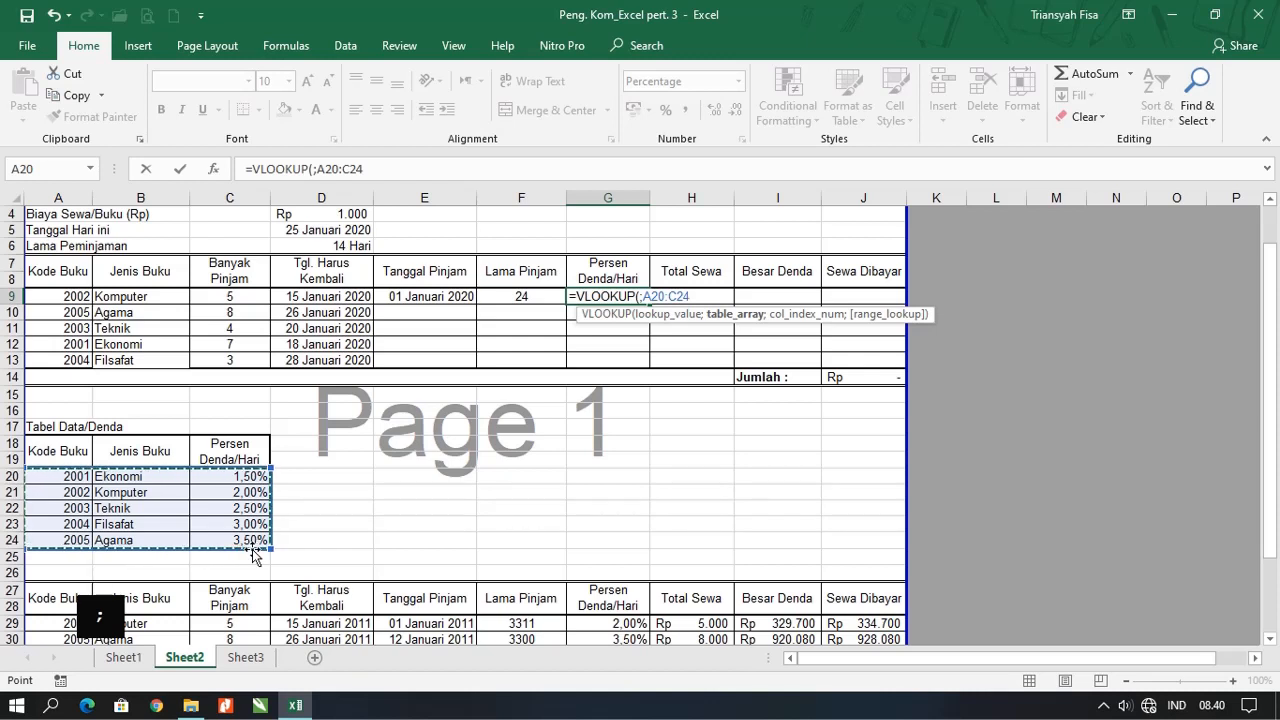
key("F4")
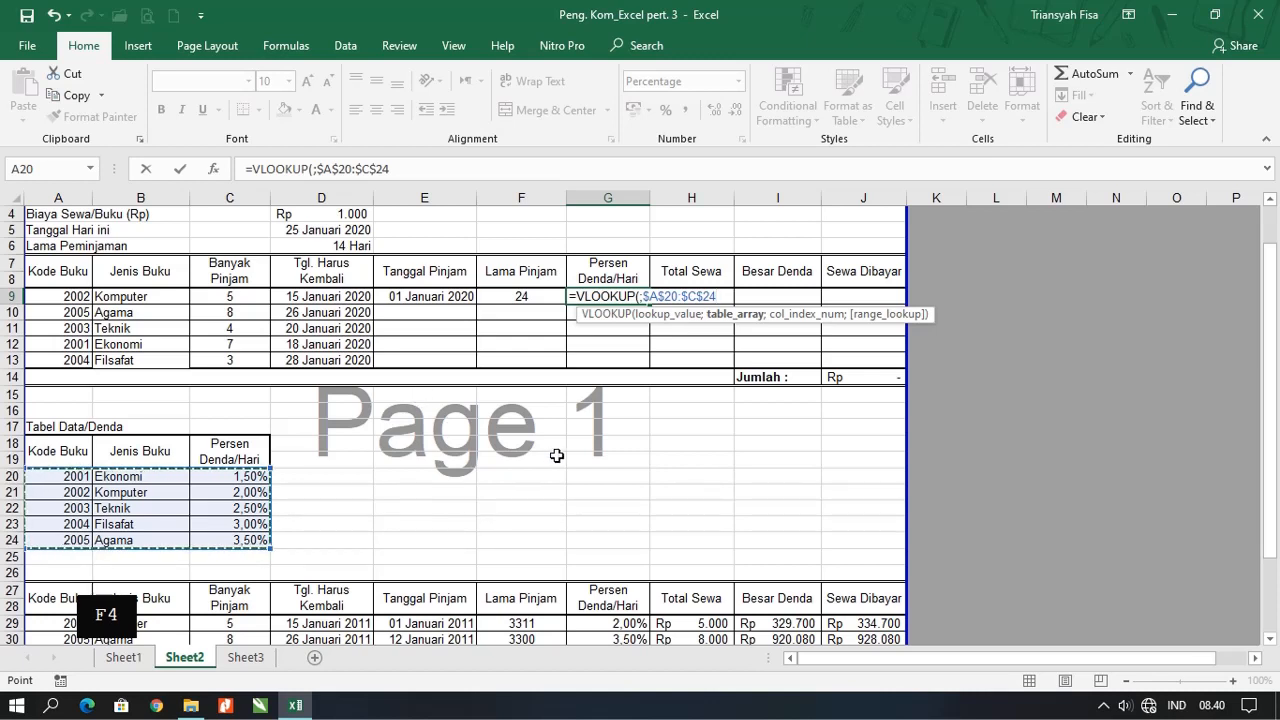
type(";")
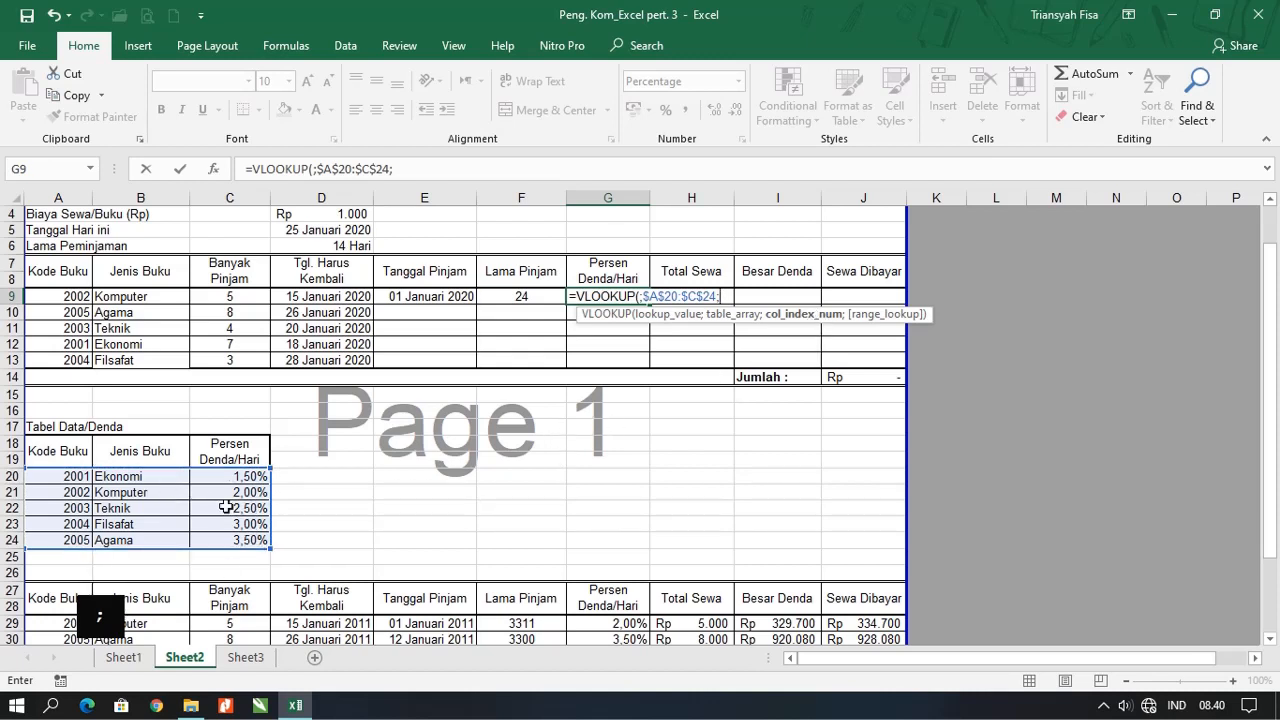
type("3")
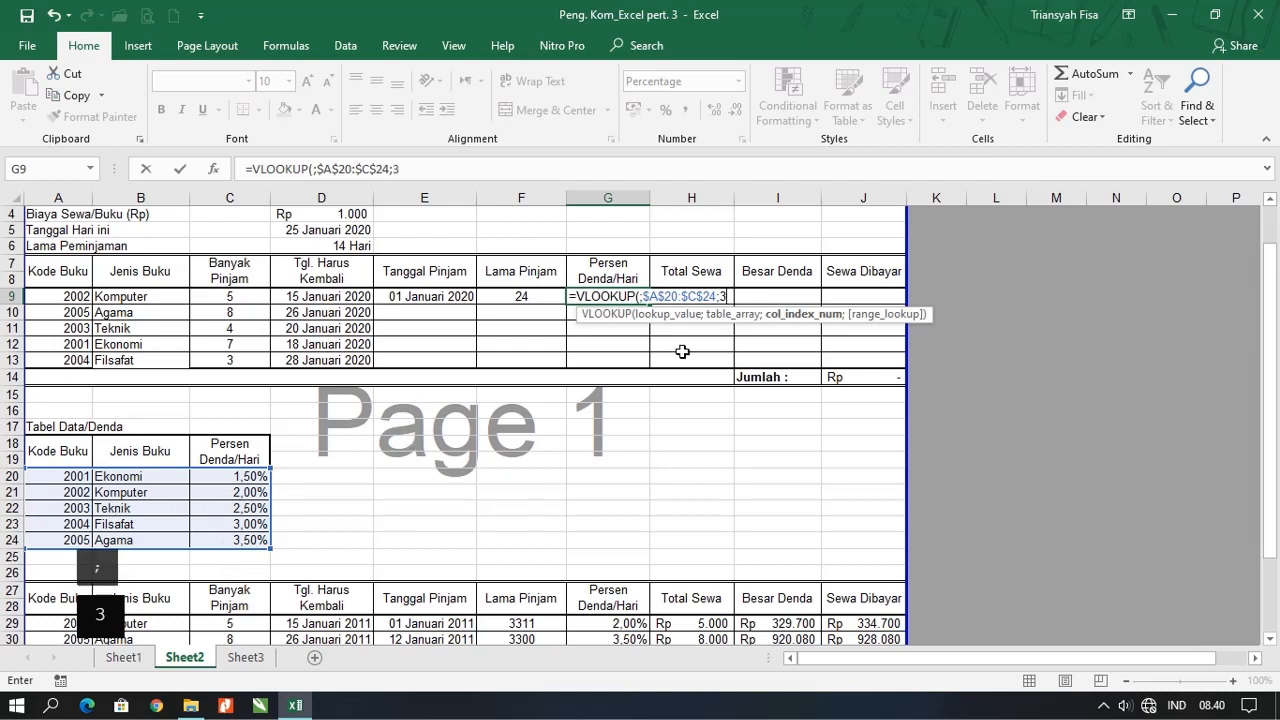
type(";")
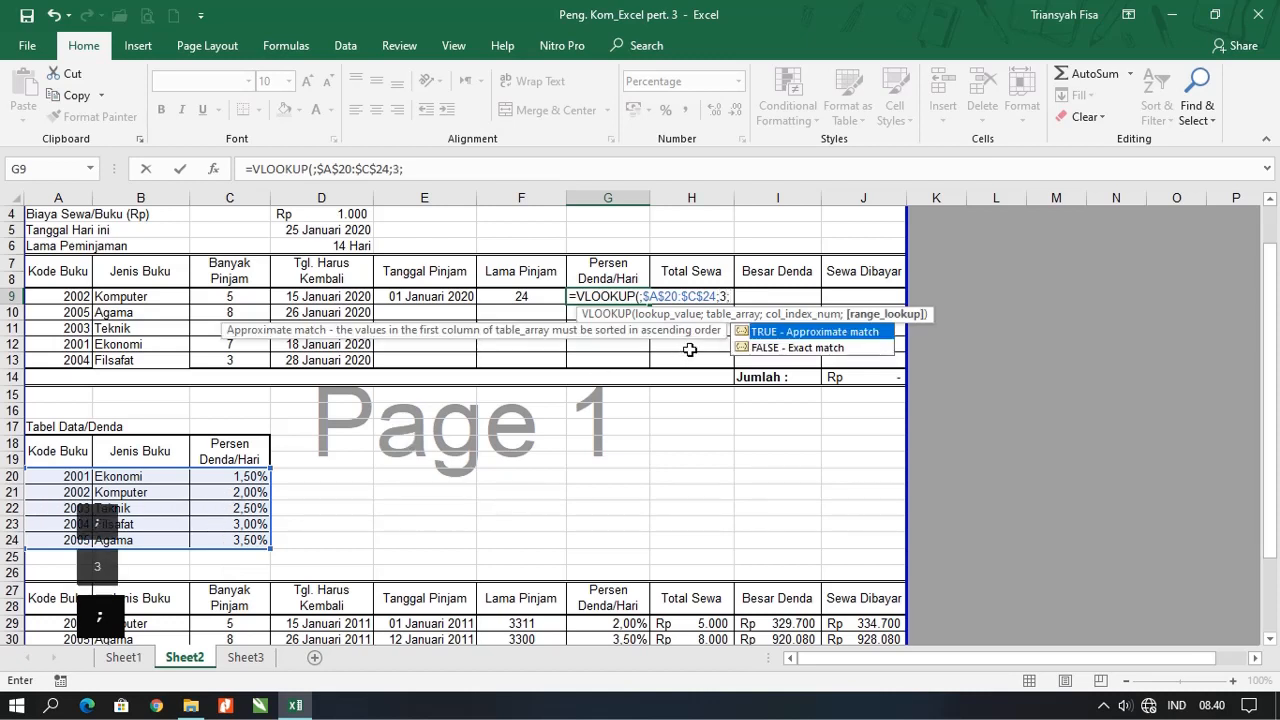
left_click(781, 348)
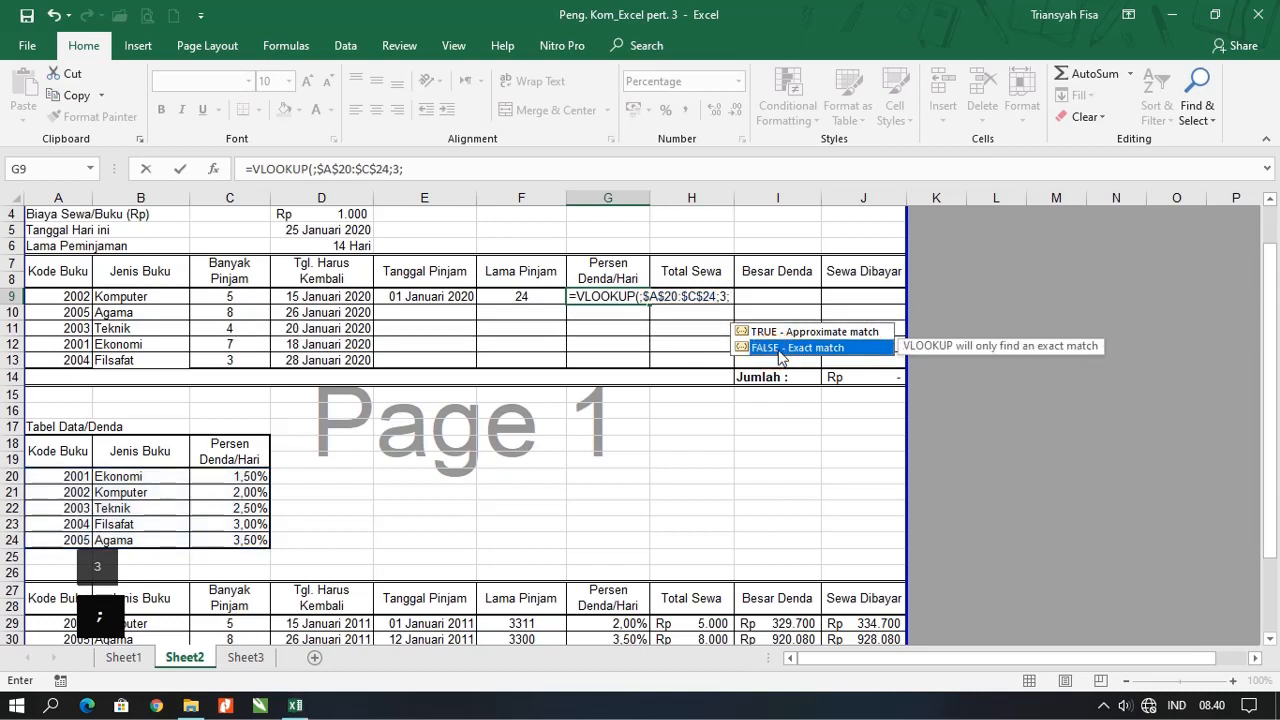
key("Tab")
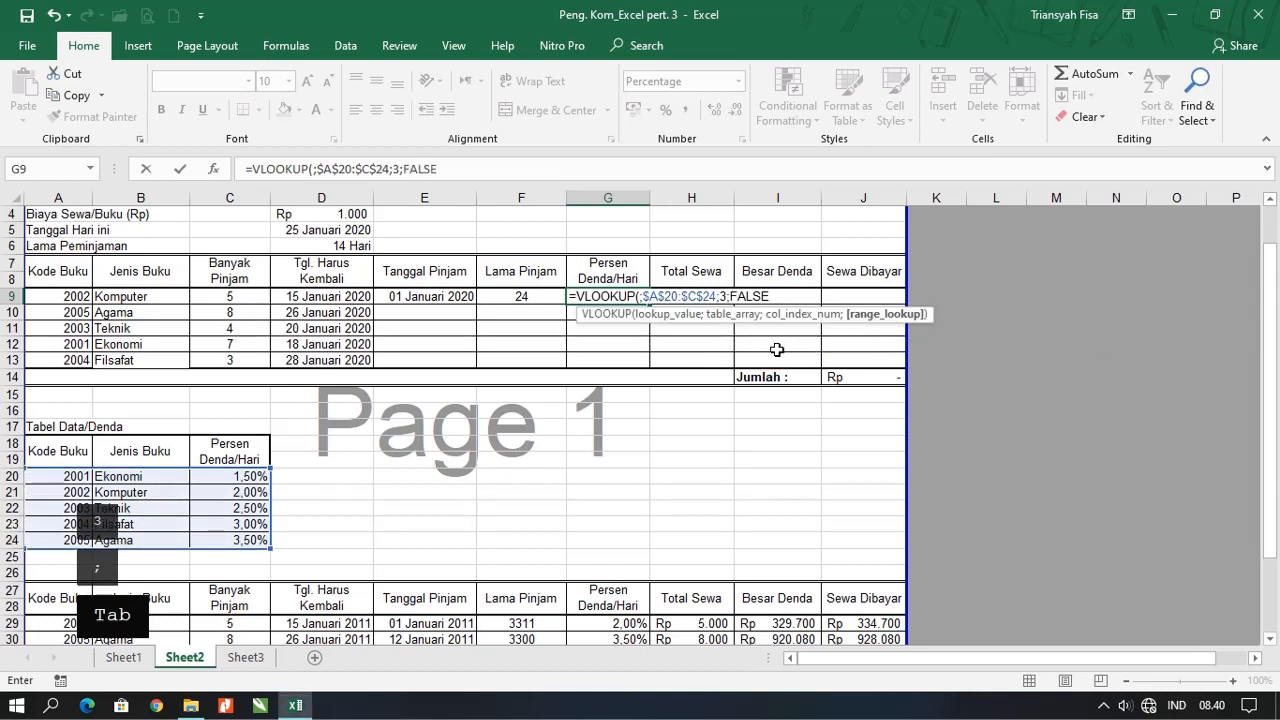
type(")")
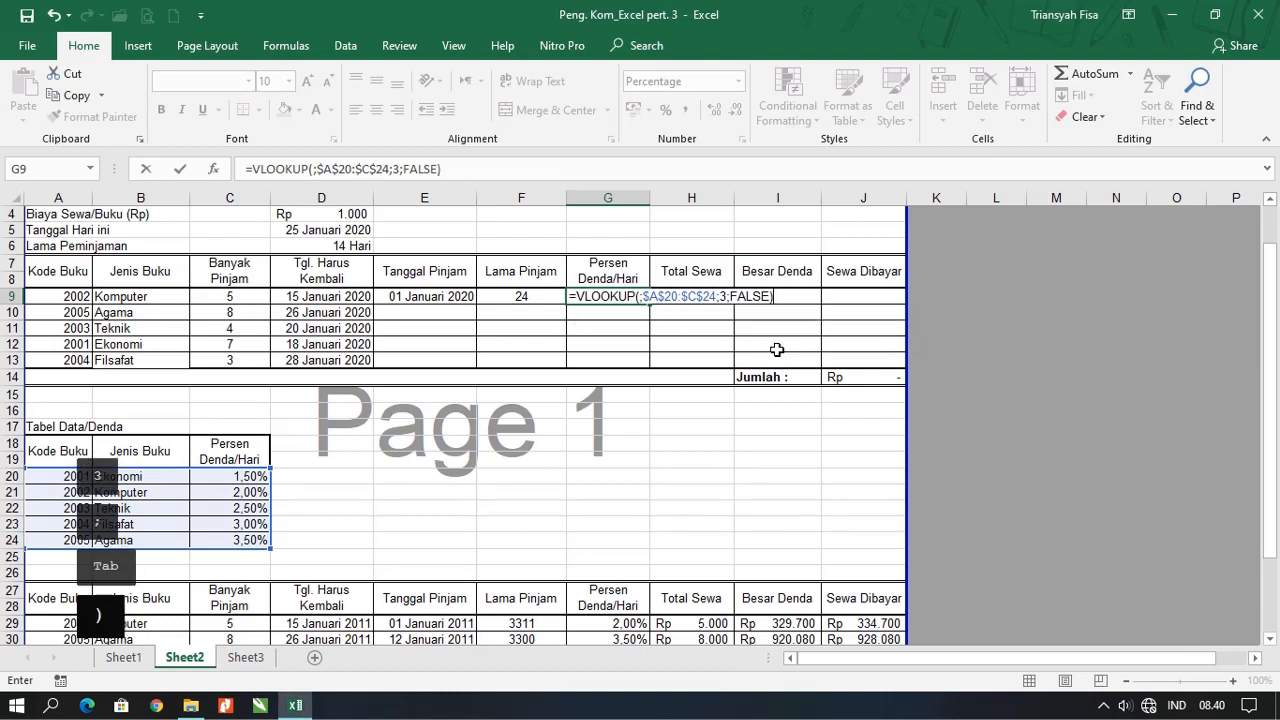
key("Return")
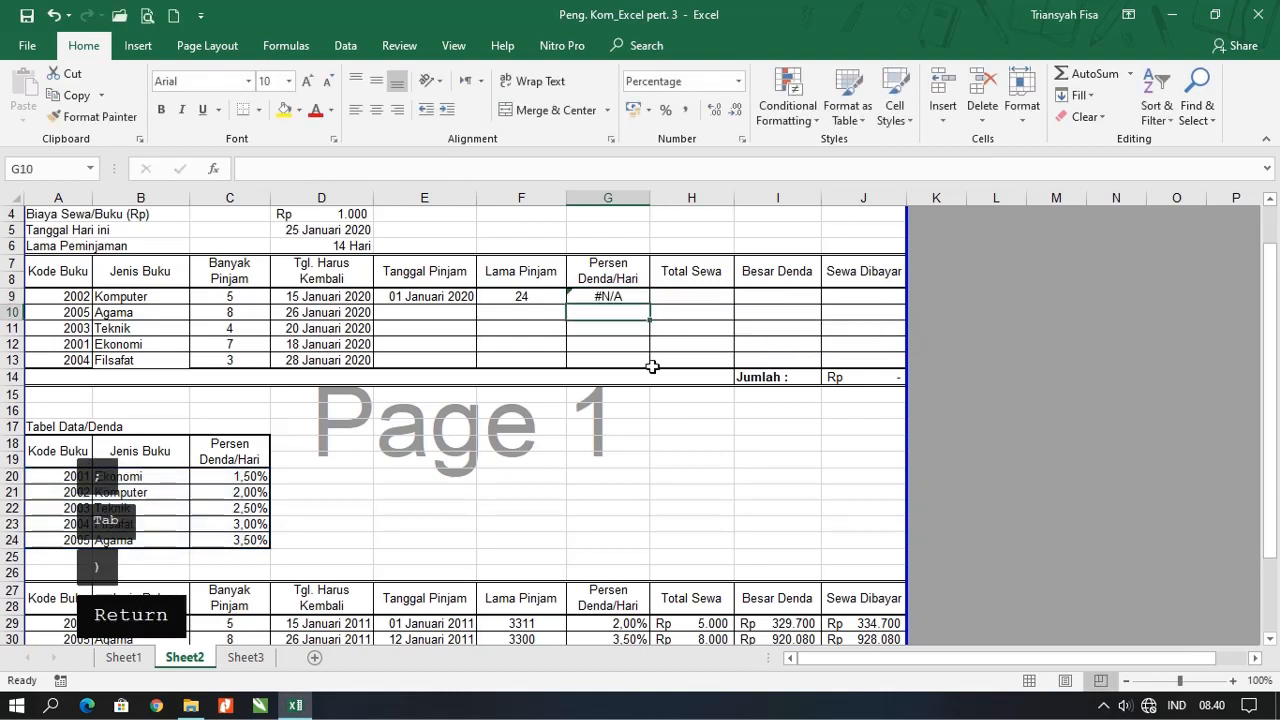
Step: Add the book code A9 as the missing lookup value in the G9 VLOOKUP formula
left_click(626, 294)
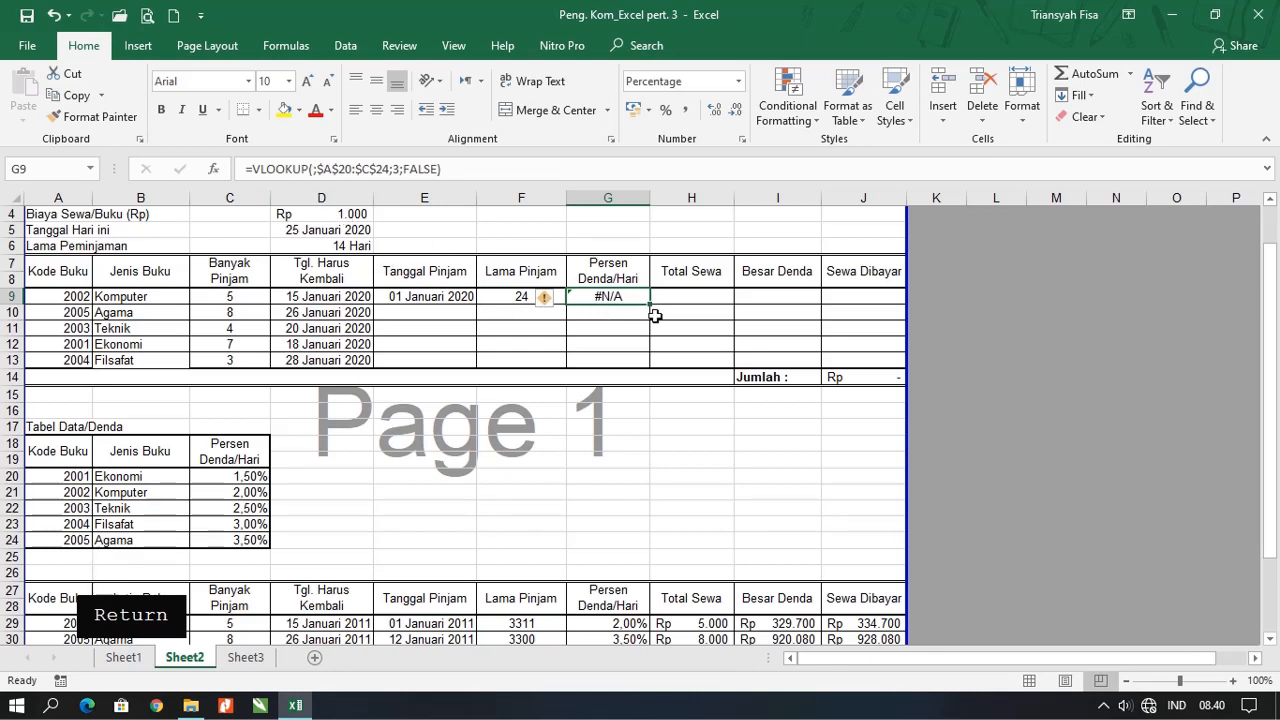
key("F2")
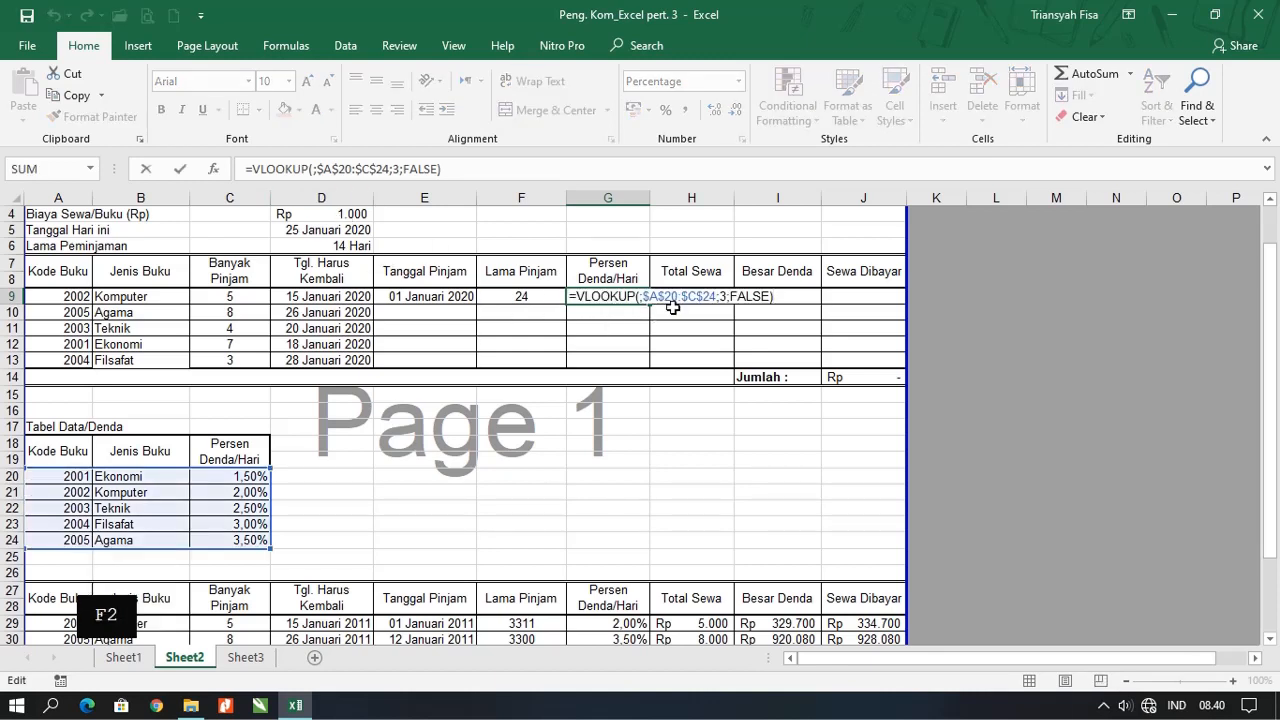
left_click(641, 298)
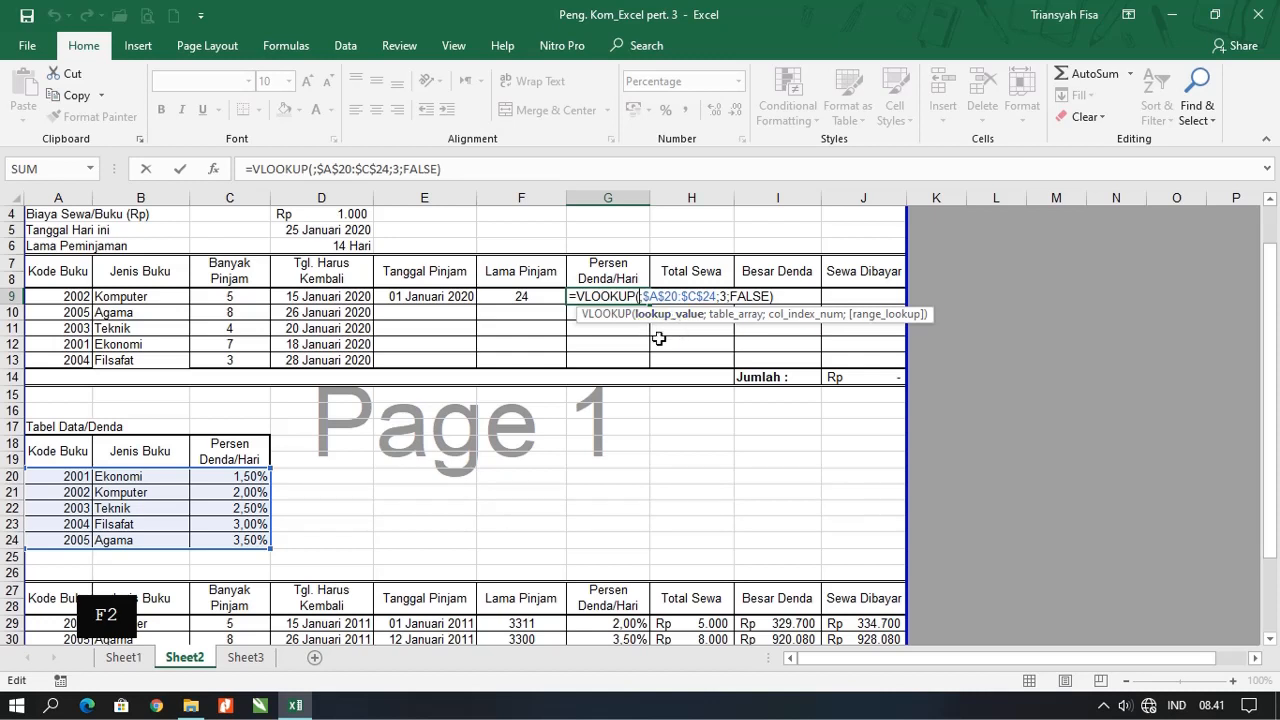
left_click(62, 297)
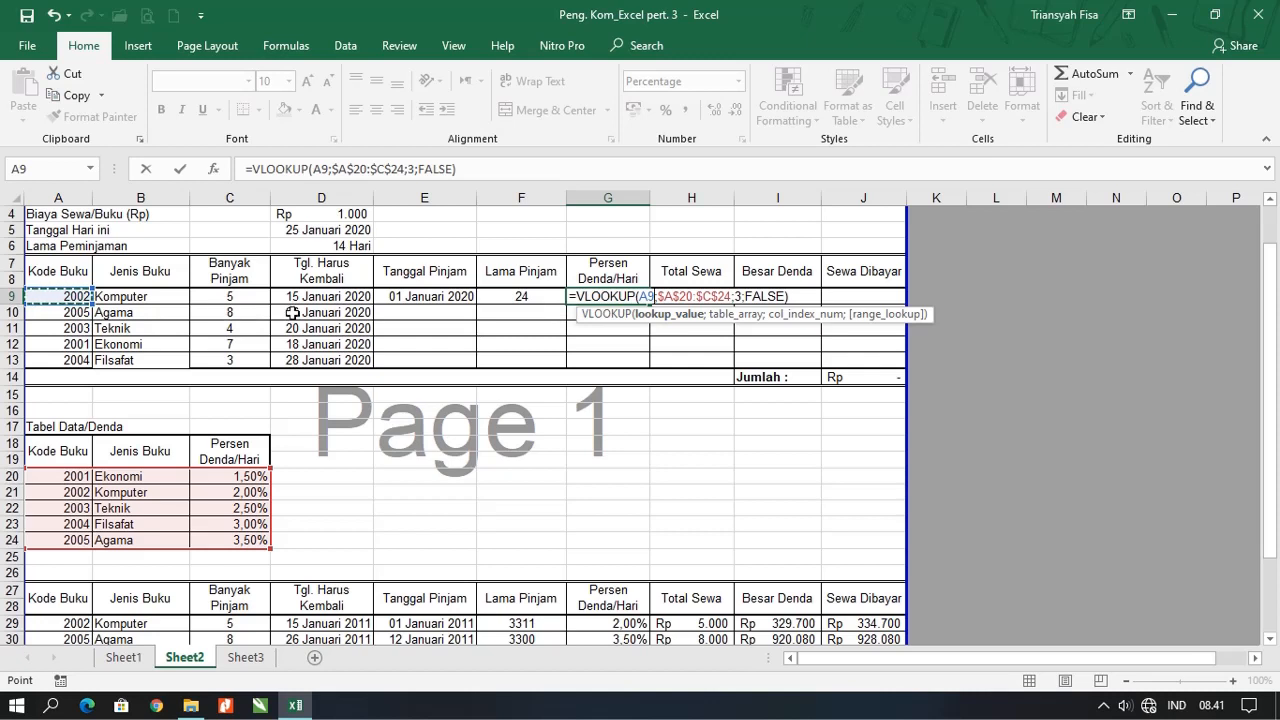
key("Return")
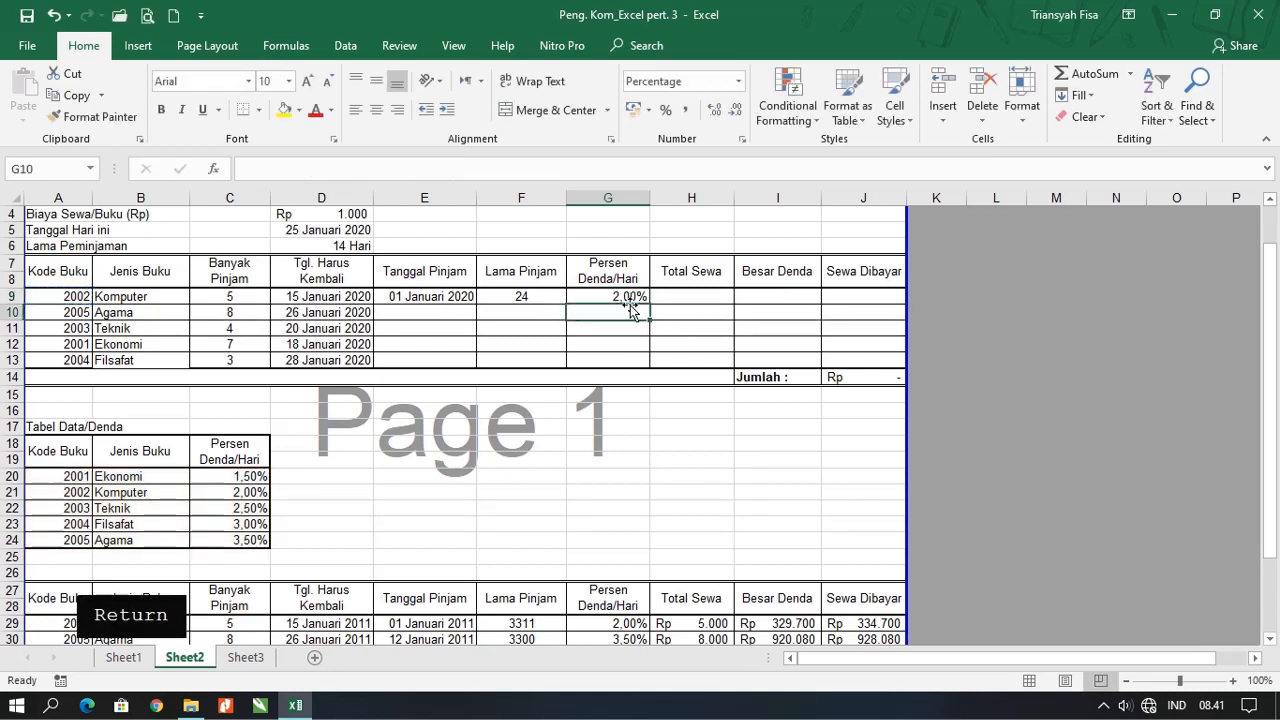
left_click(625, 297)
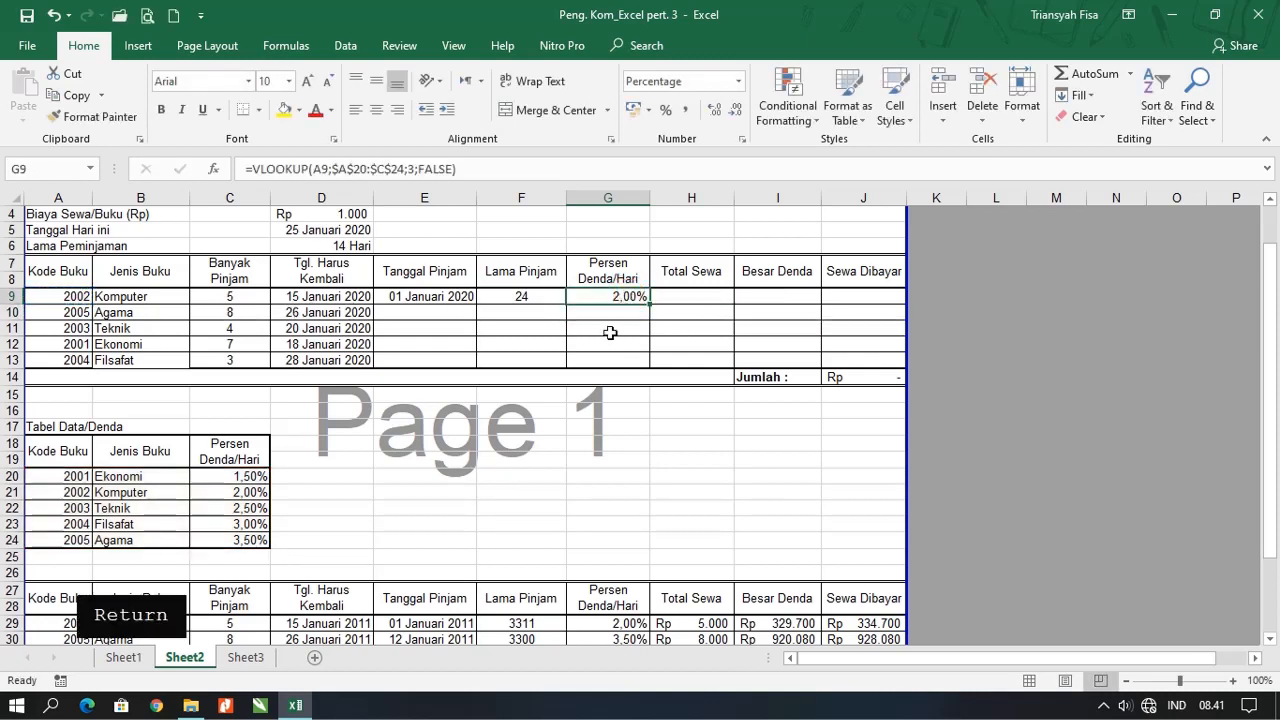
Step: Calculate the first Total Sewa in H9 with =C9*$D$4, keeping the Biaya Sewa/Buku reference absolute
left_click(699, 296)
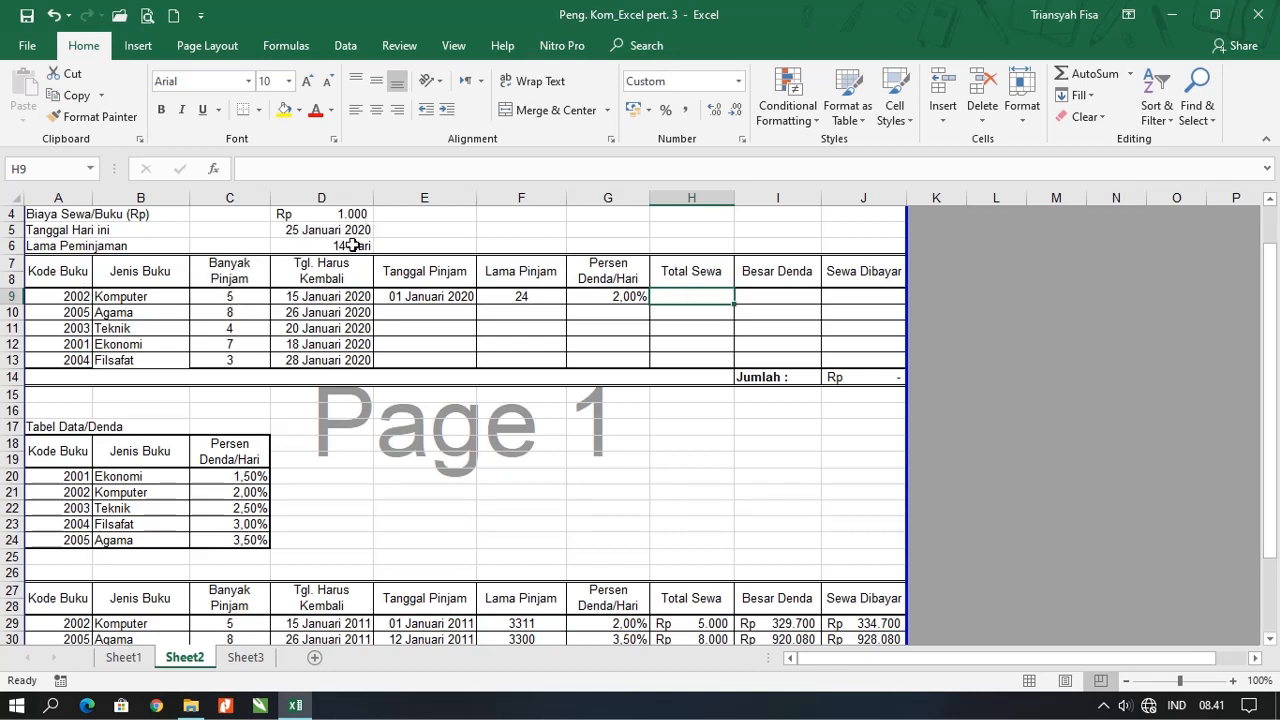
left_click(231, 301)
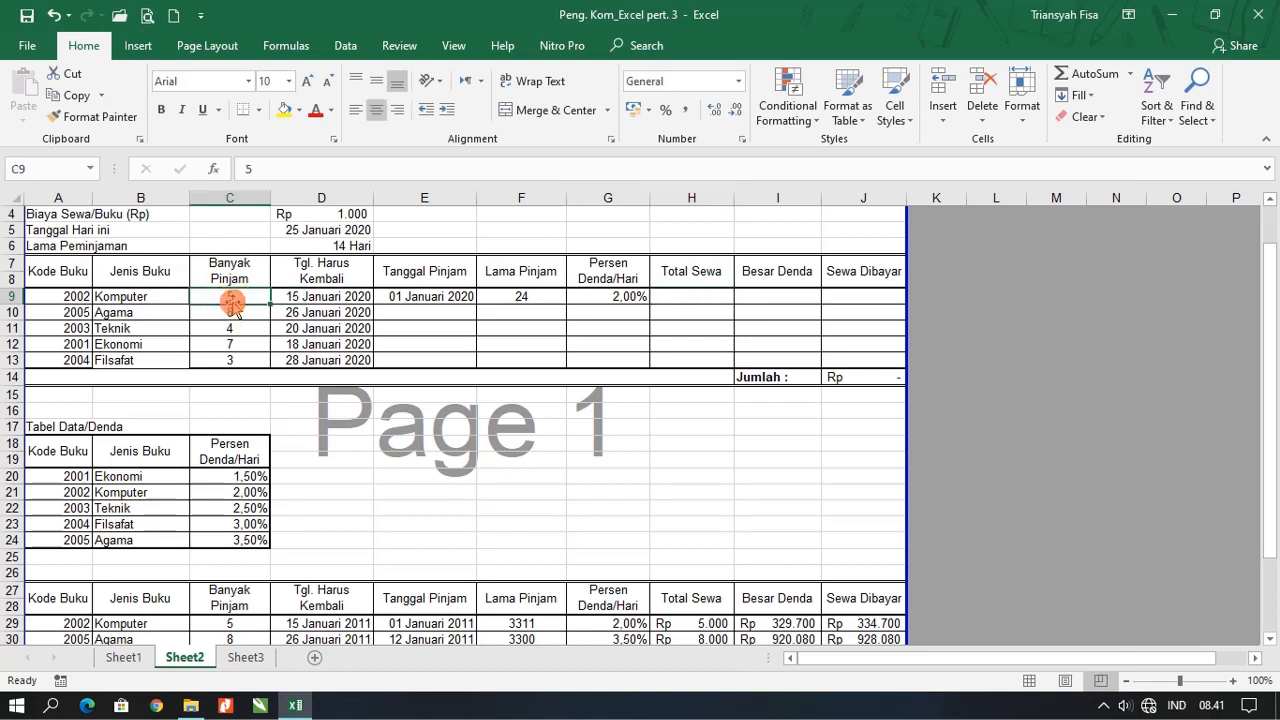
left_click(696, 299)
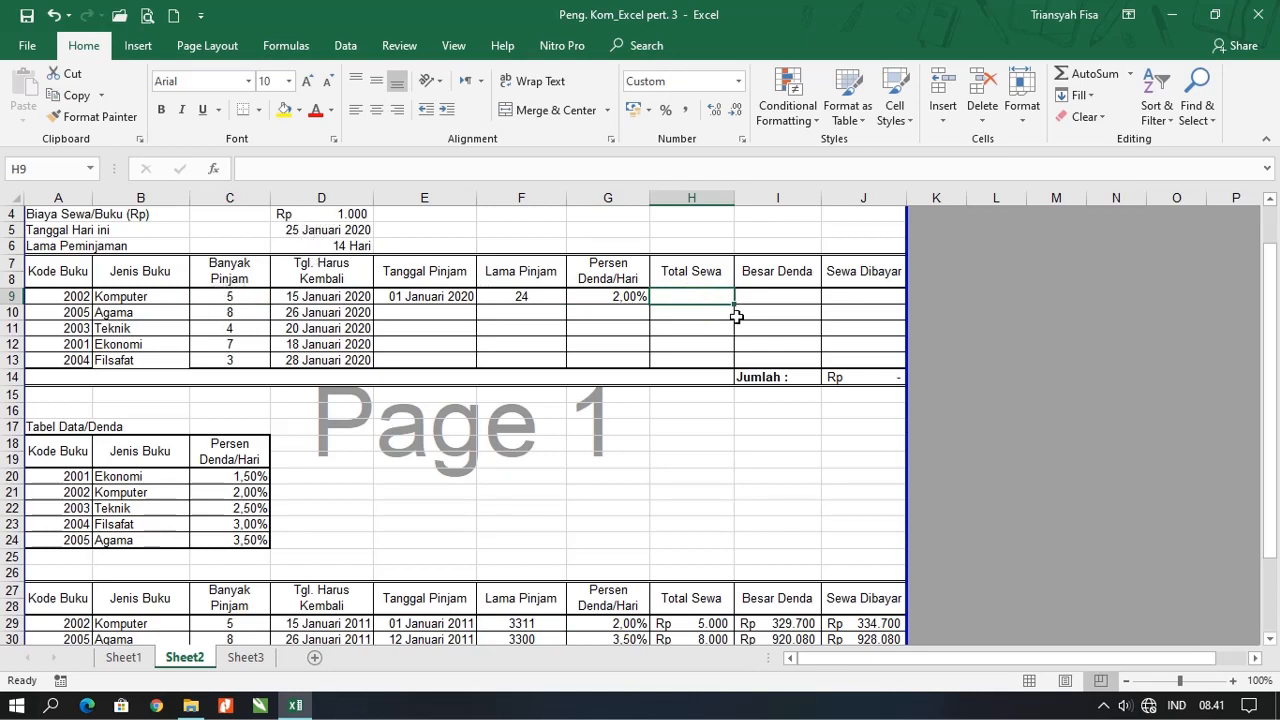
type("=")
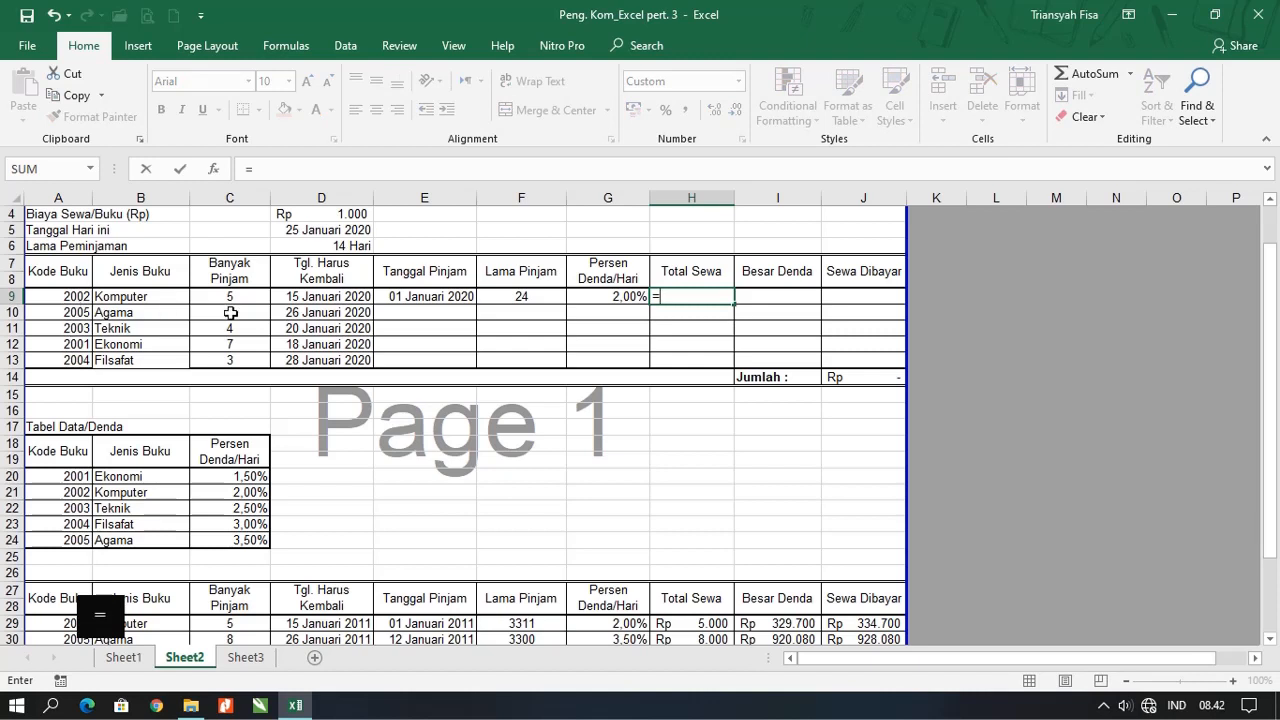
left_click(243, 296)
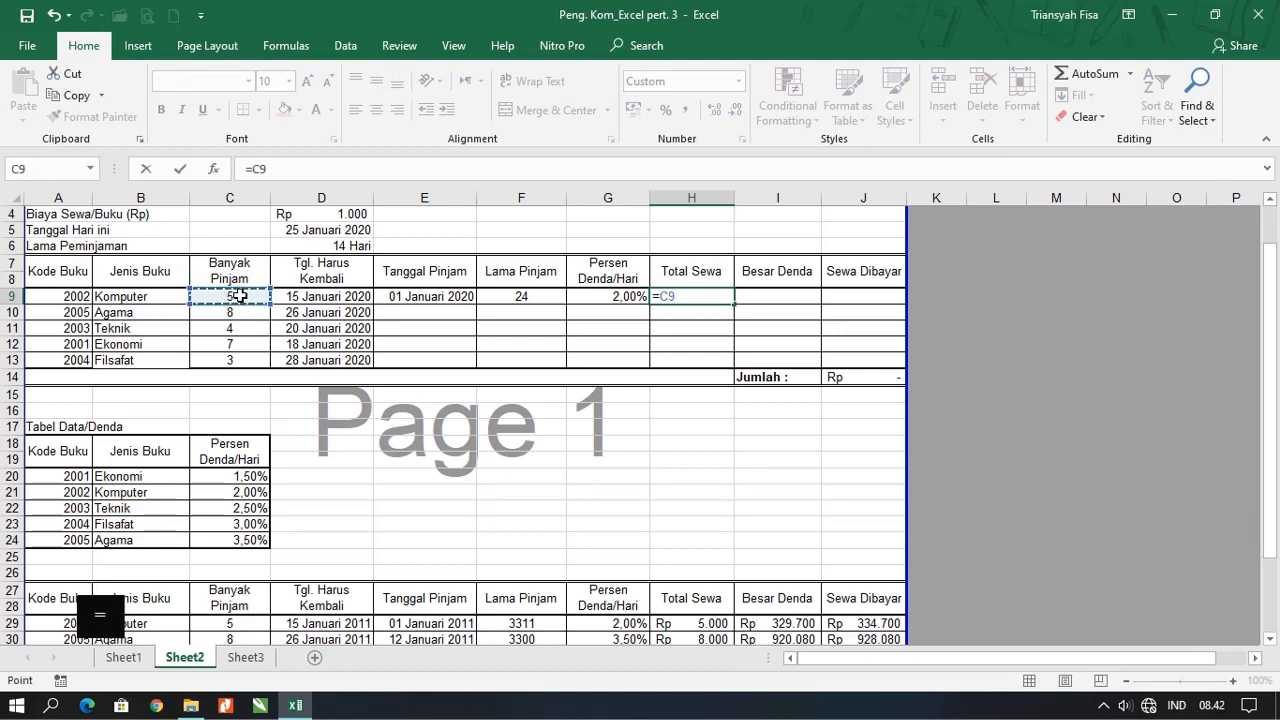
type("*")
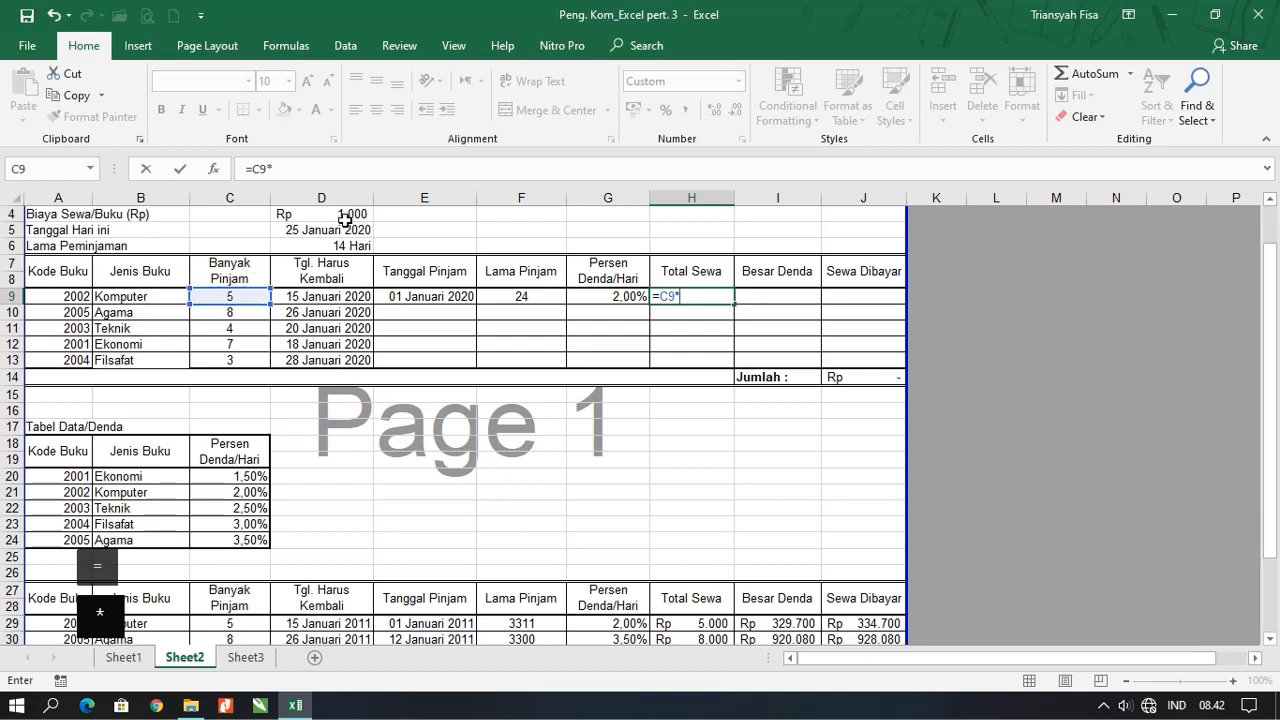
left_click(341, 218)
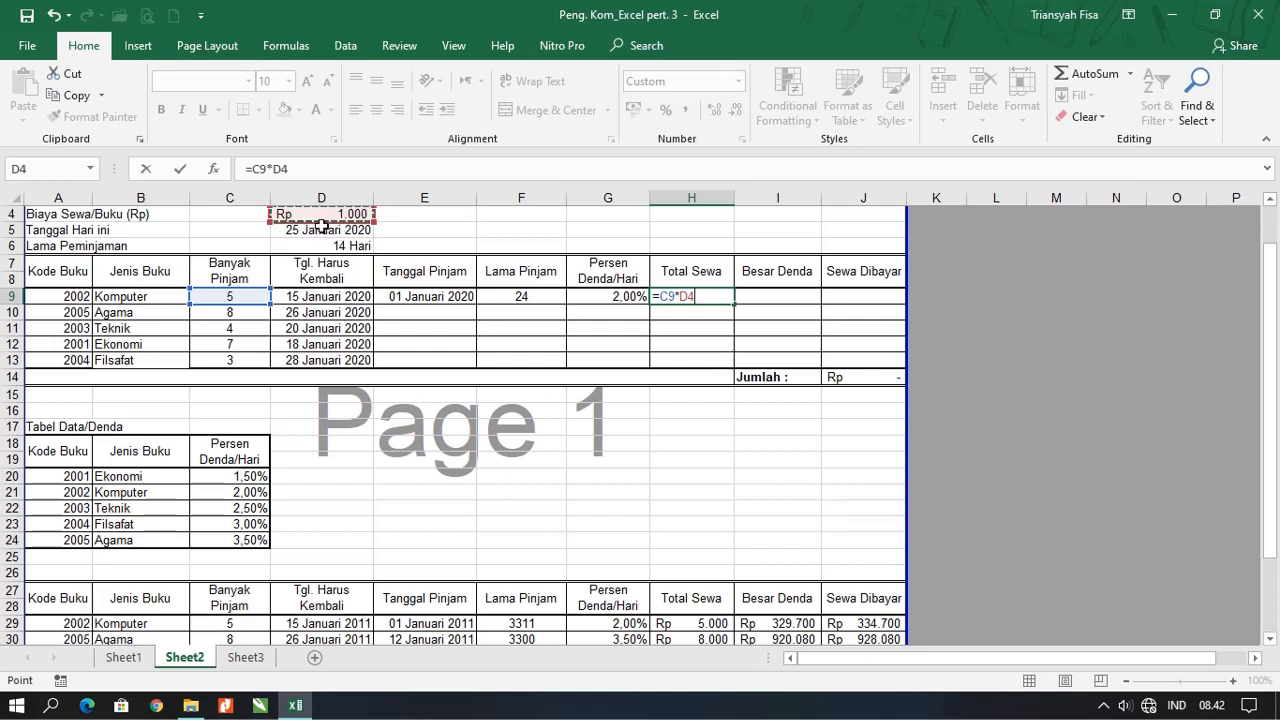
key("F4")
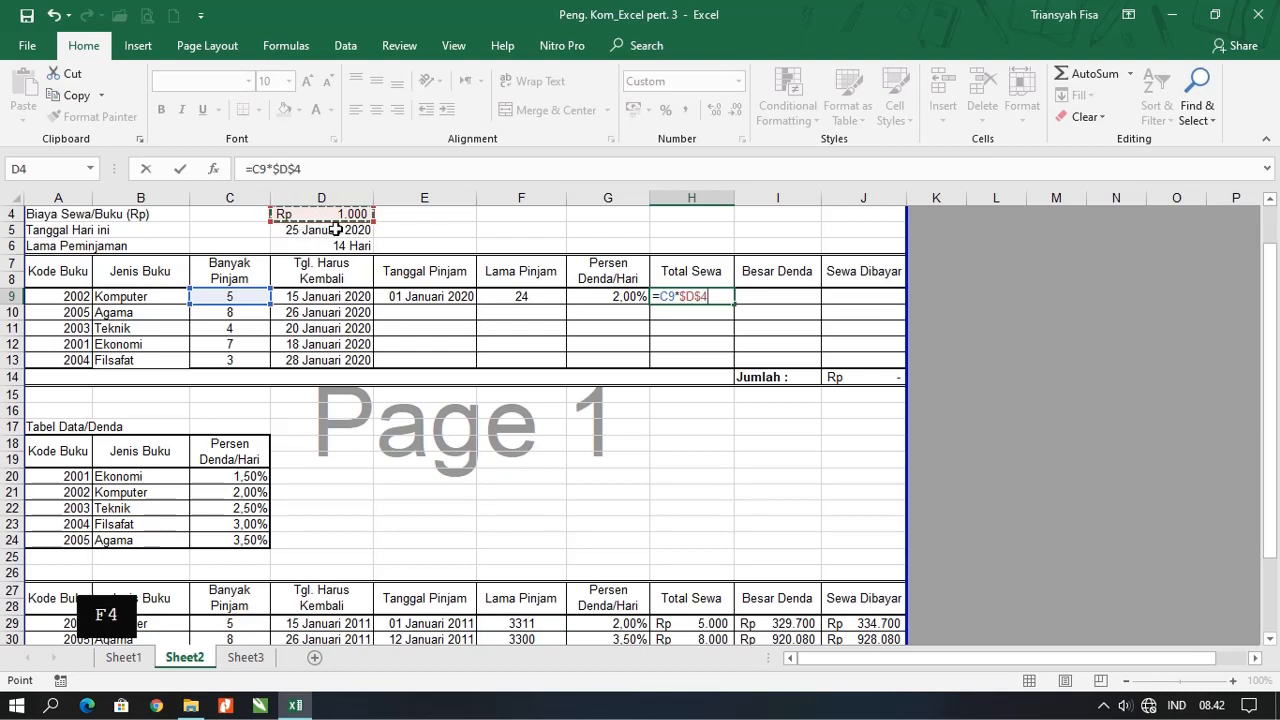
key("Return")
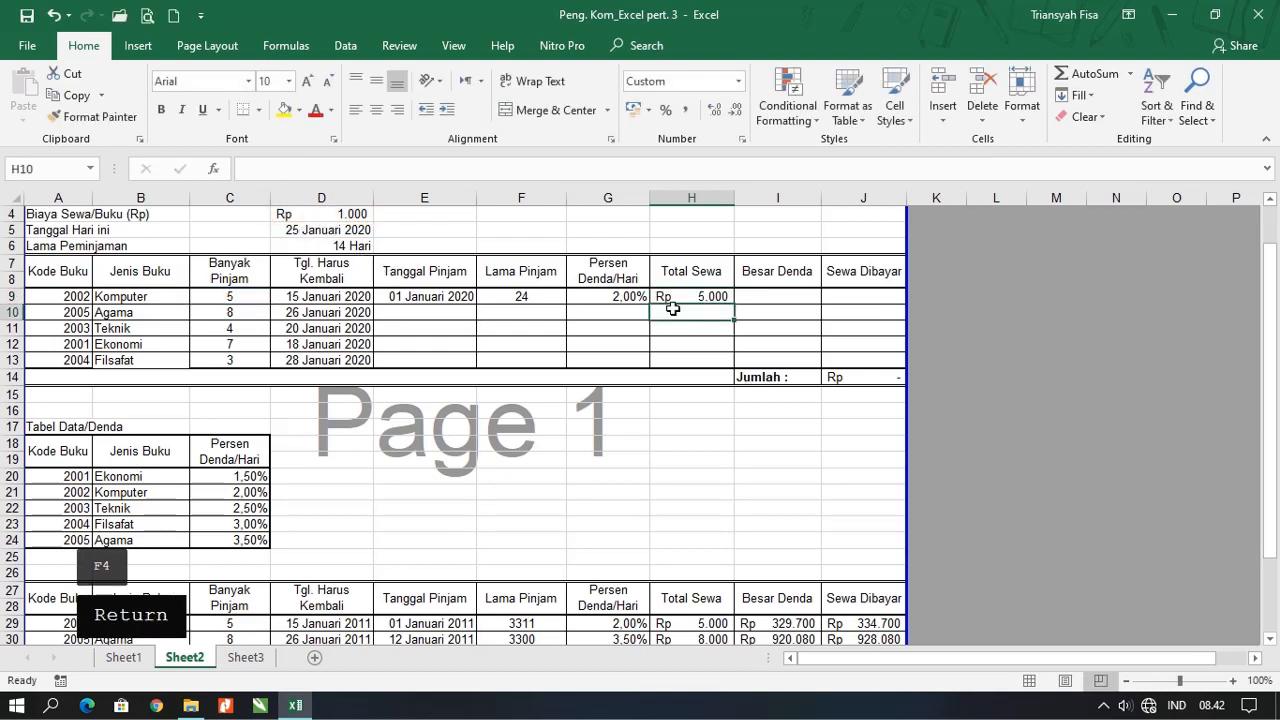
left_click(707, 297)
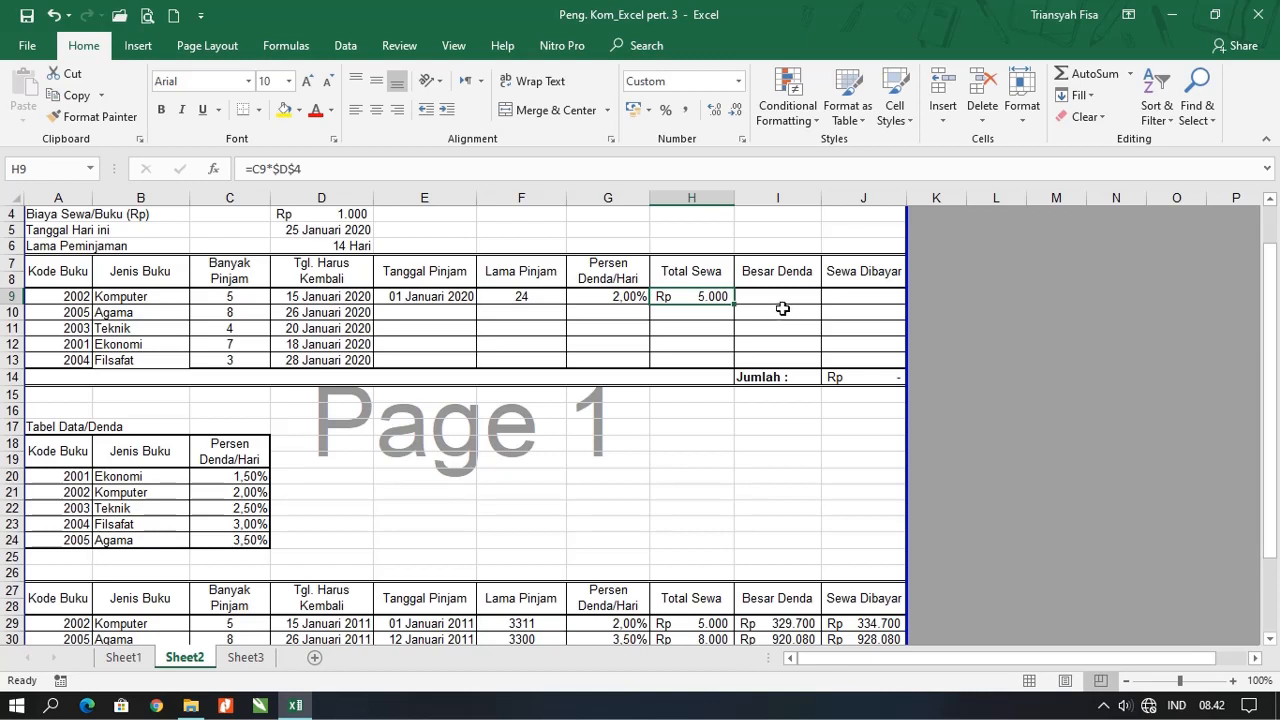
Step: Start the first Besar Denda in I9 with =F9-$D$6, keeping the Lama Peminjaman reference absolute
left_click(788, 296)
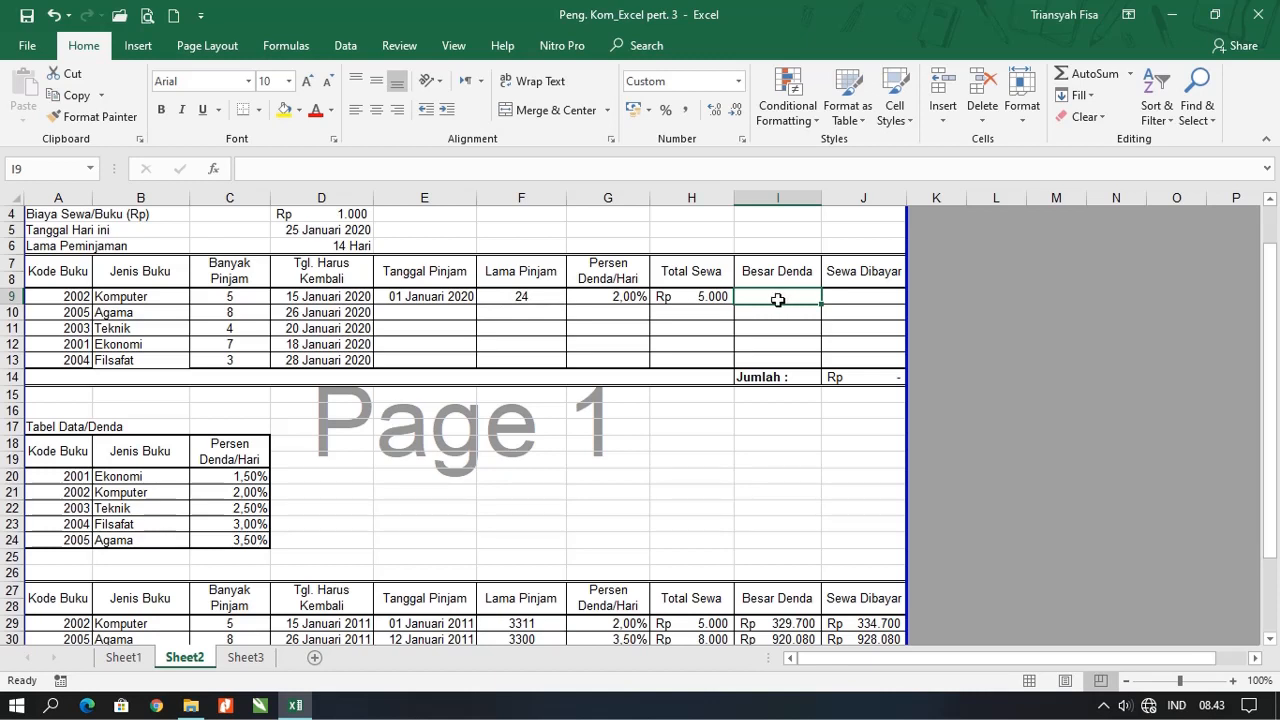
type("=")
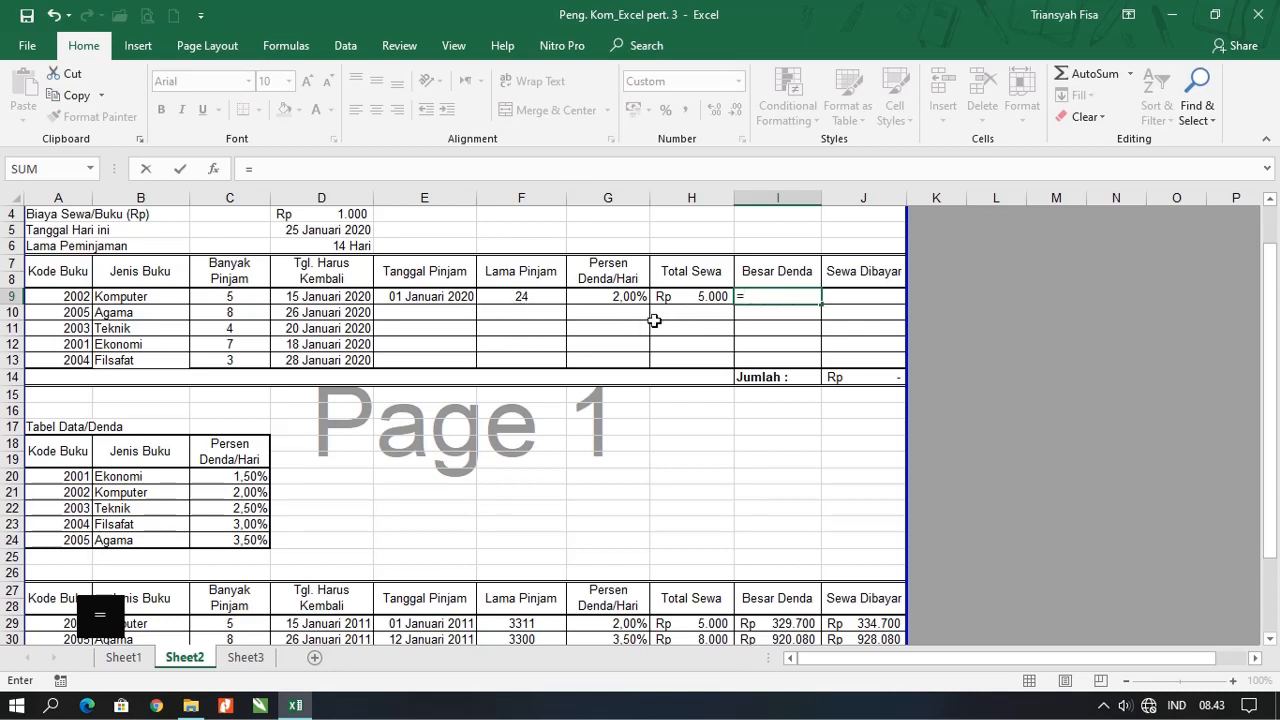
left_click(526, 298)
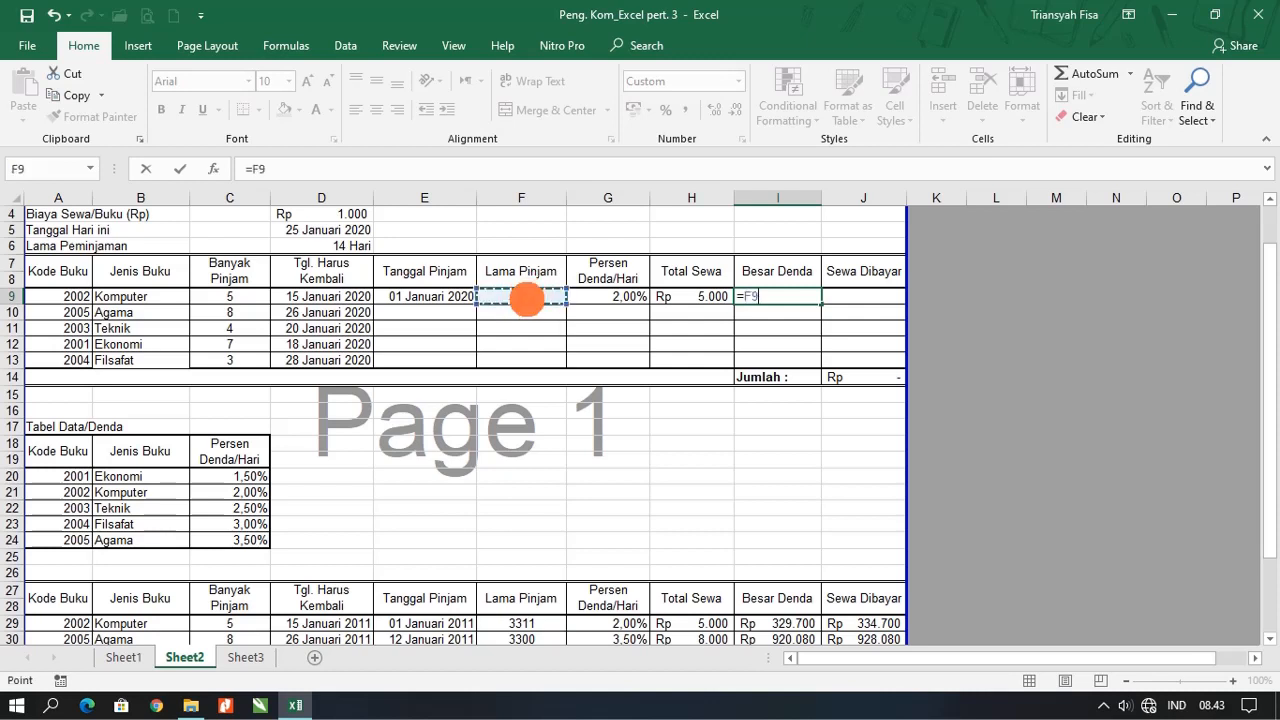
type("-")
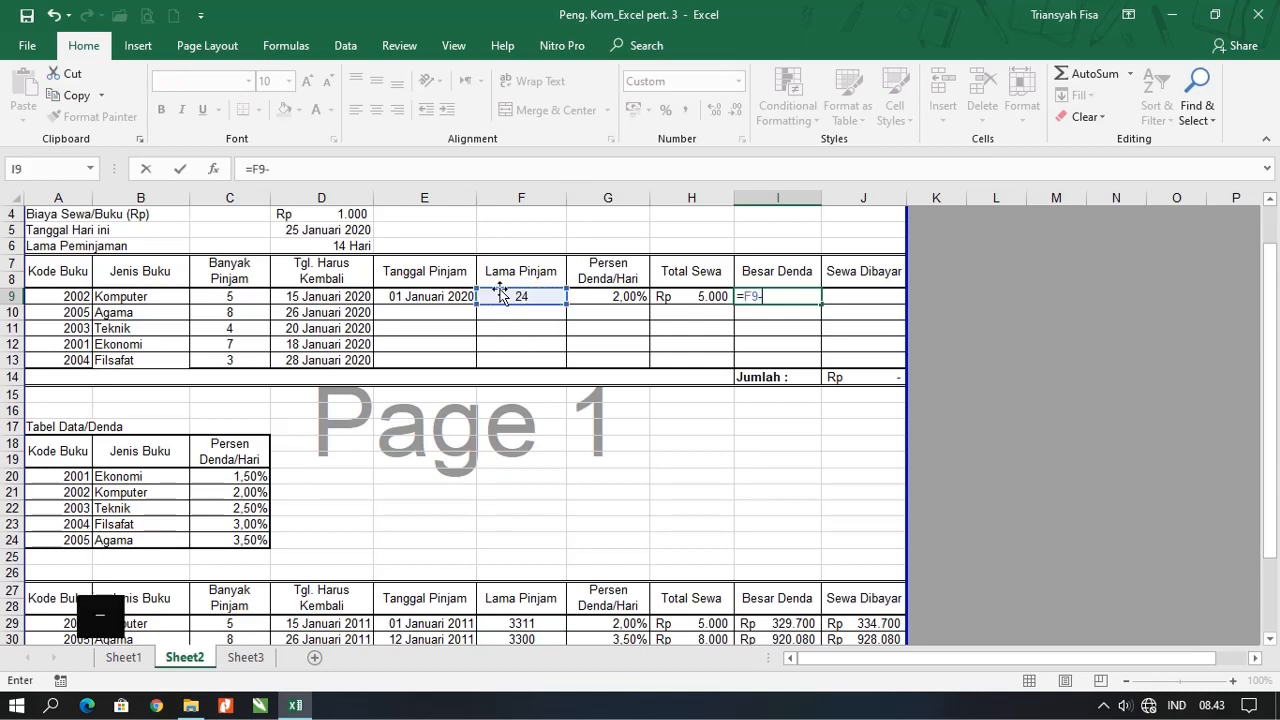
left_click(342, 246)
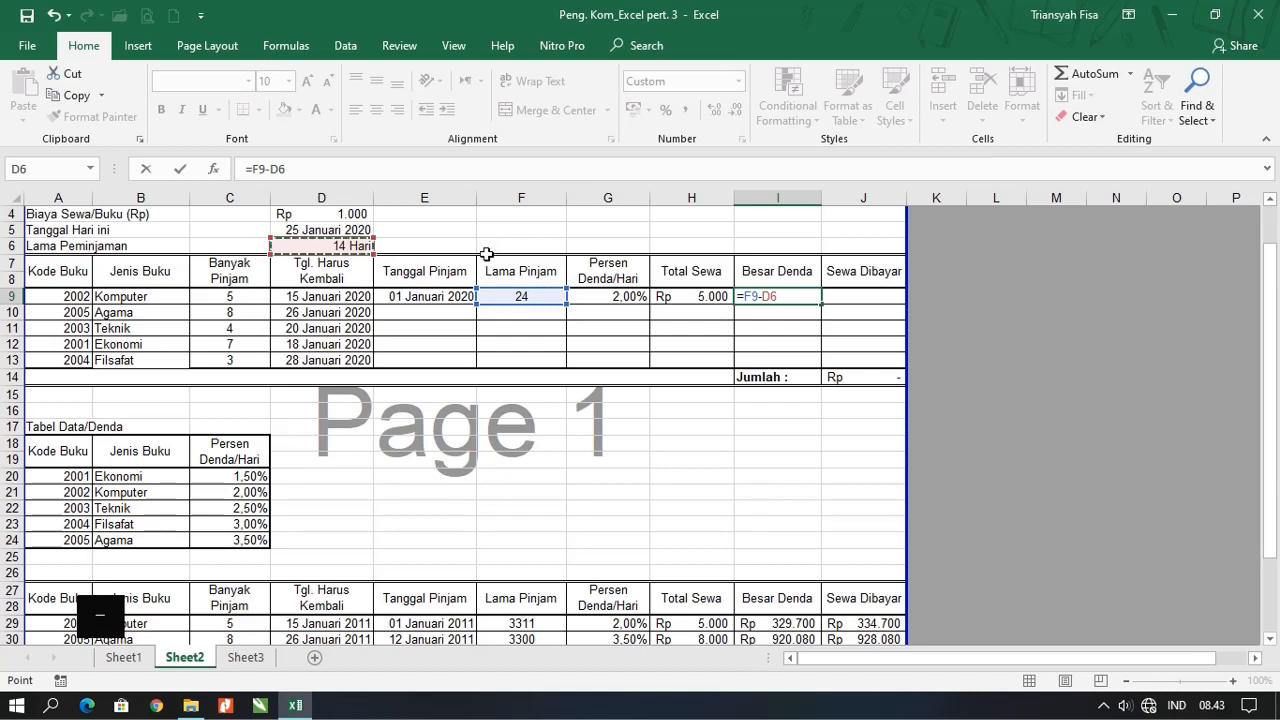
key("F4")
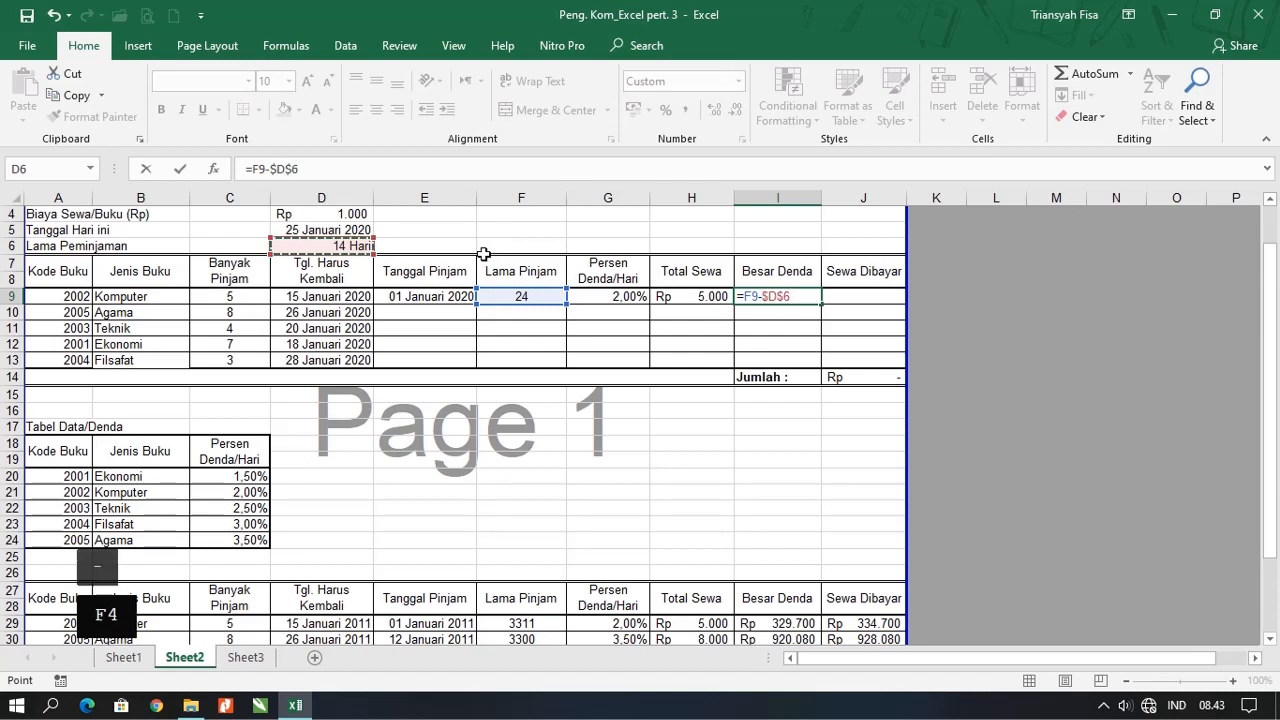
key("Return")
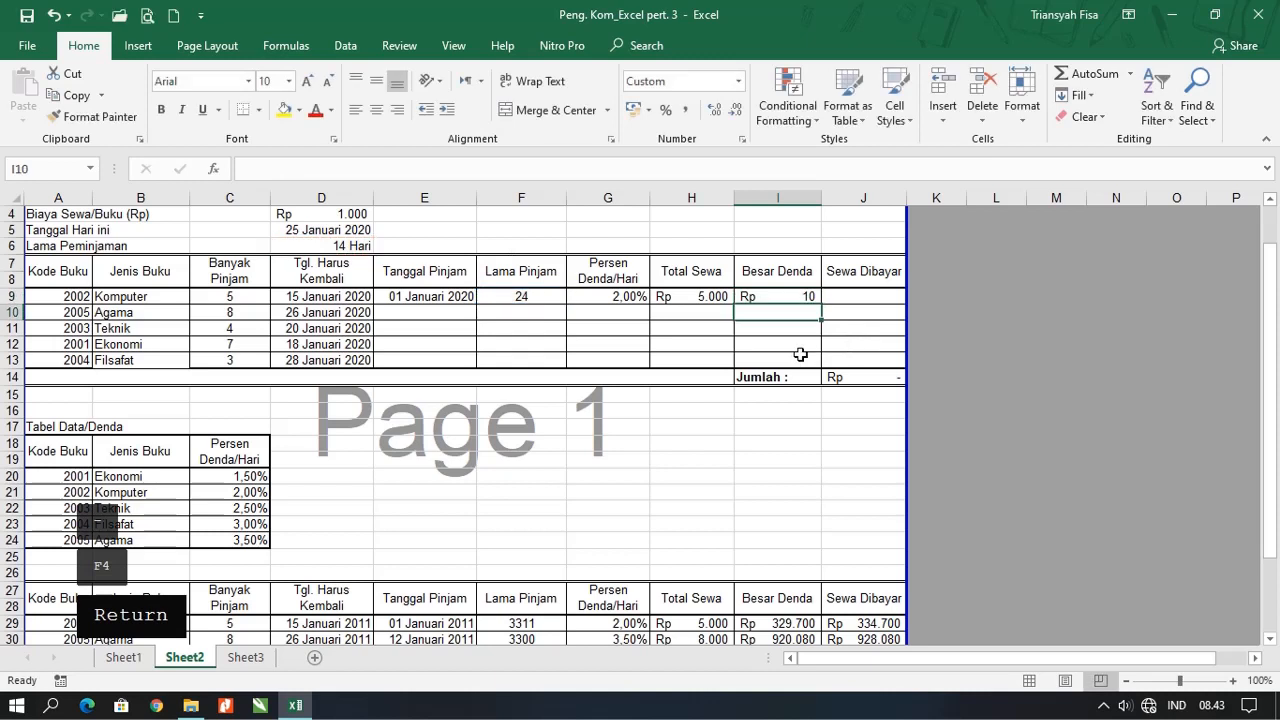
Step: Enclose the subtraction in the I9 Besar Denda formula in parentheses, as =(F9-$D$6)
left_click(800, 296)
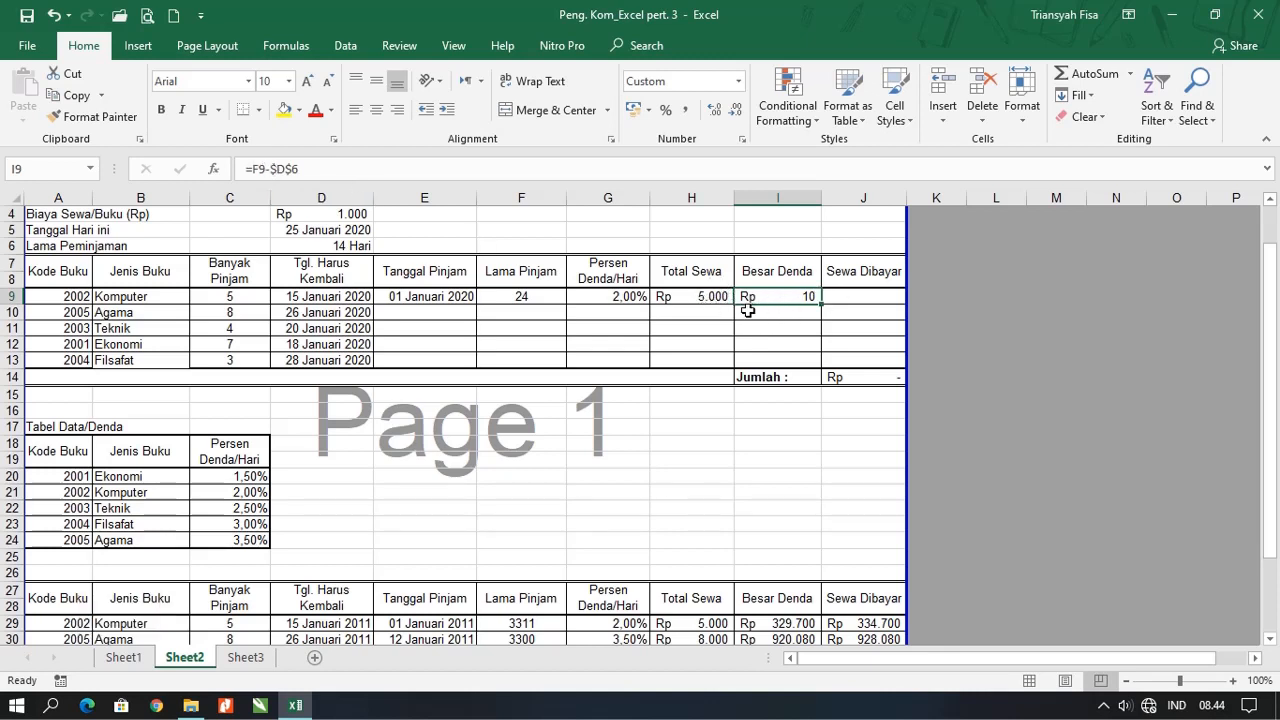
key("F2")
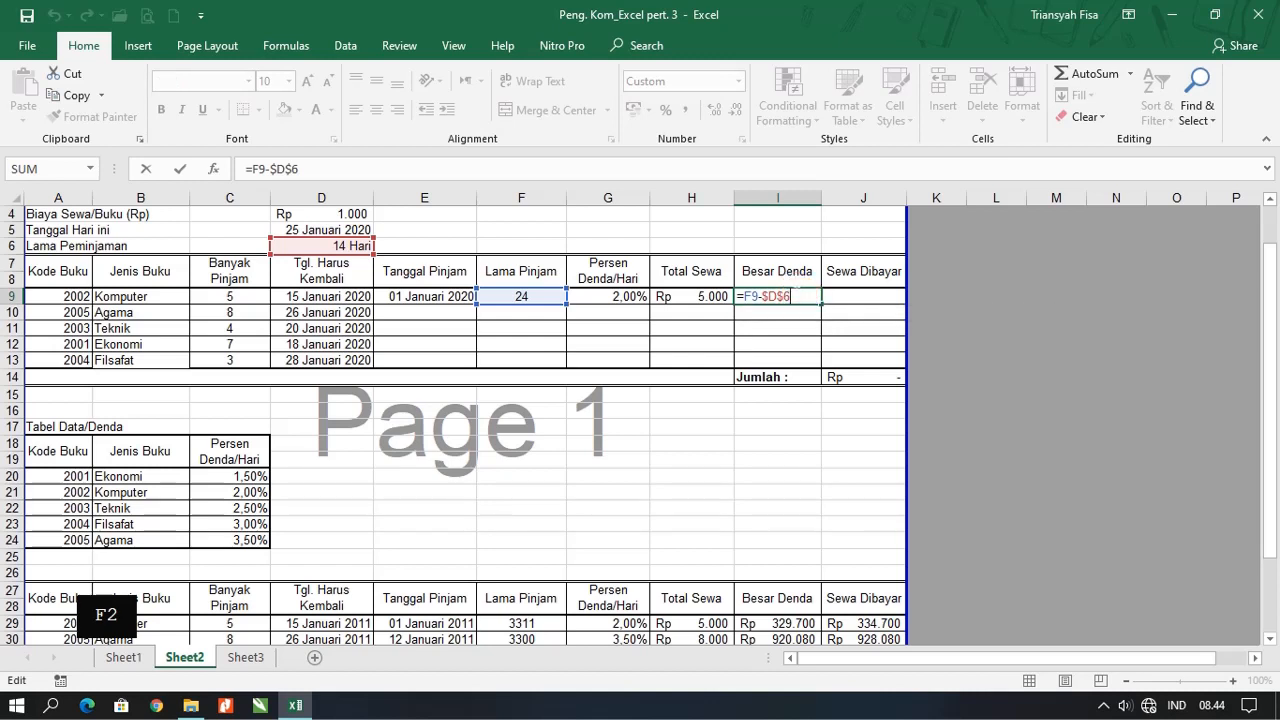
type(")")
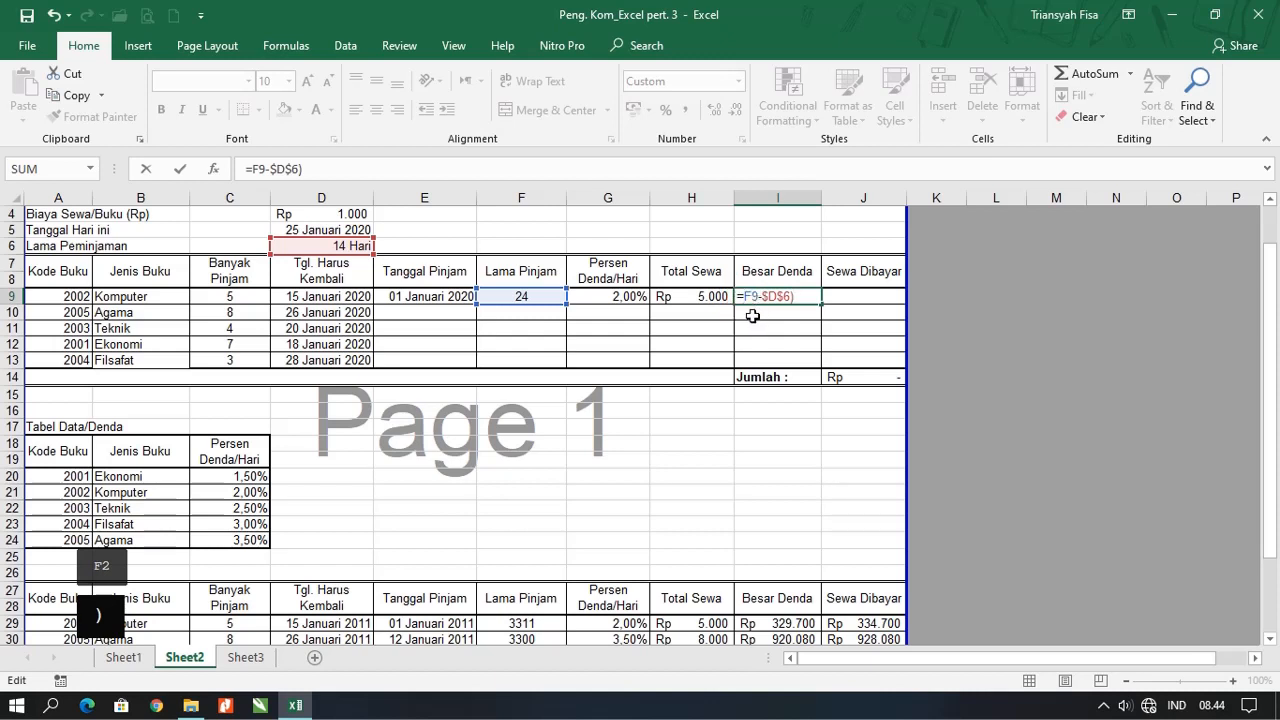
type("(")
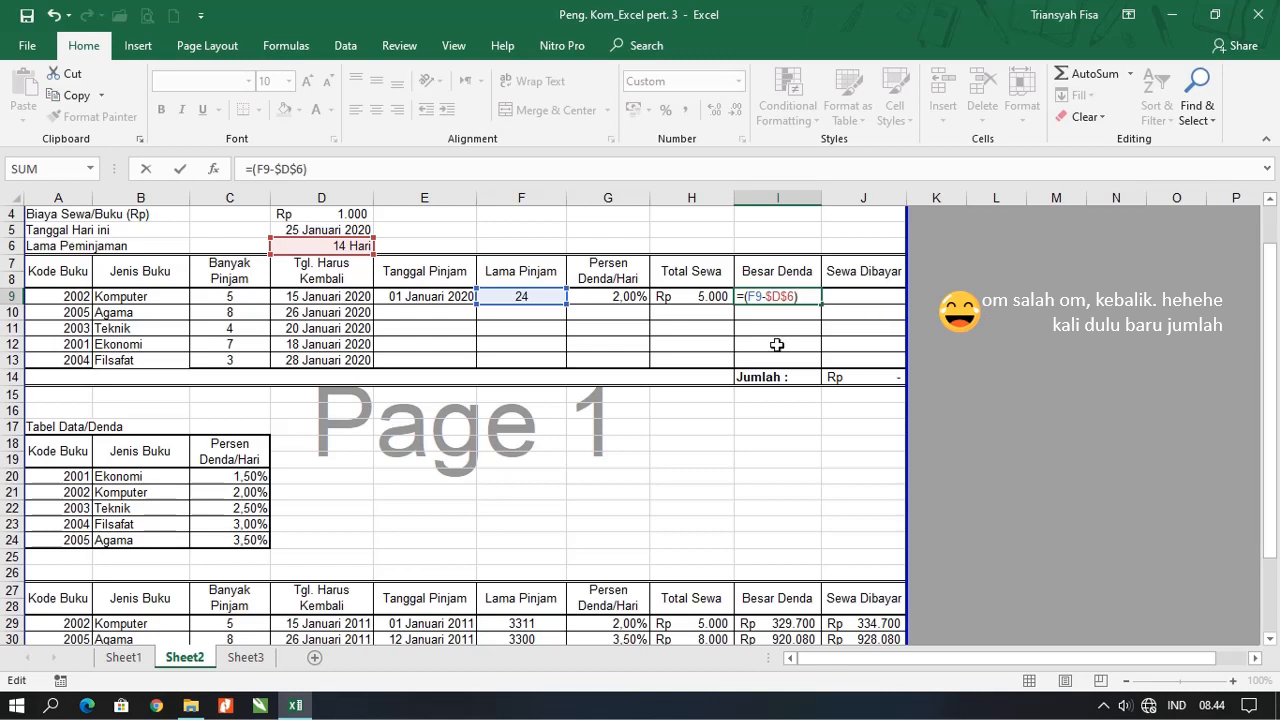
Step: Enter the trial formula =1+1*3 in the empty cell L9 to test the calculation order
left_click(980, 298)
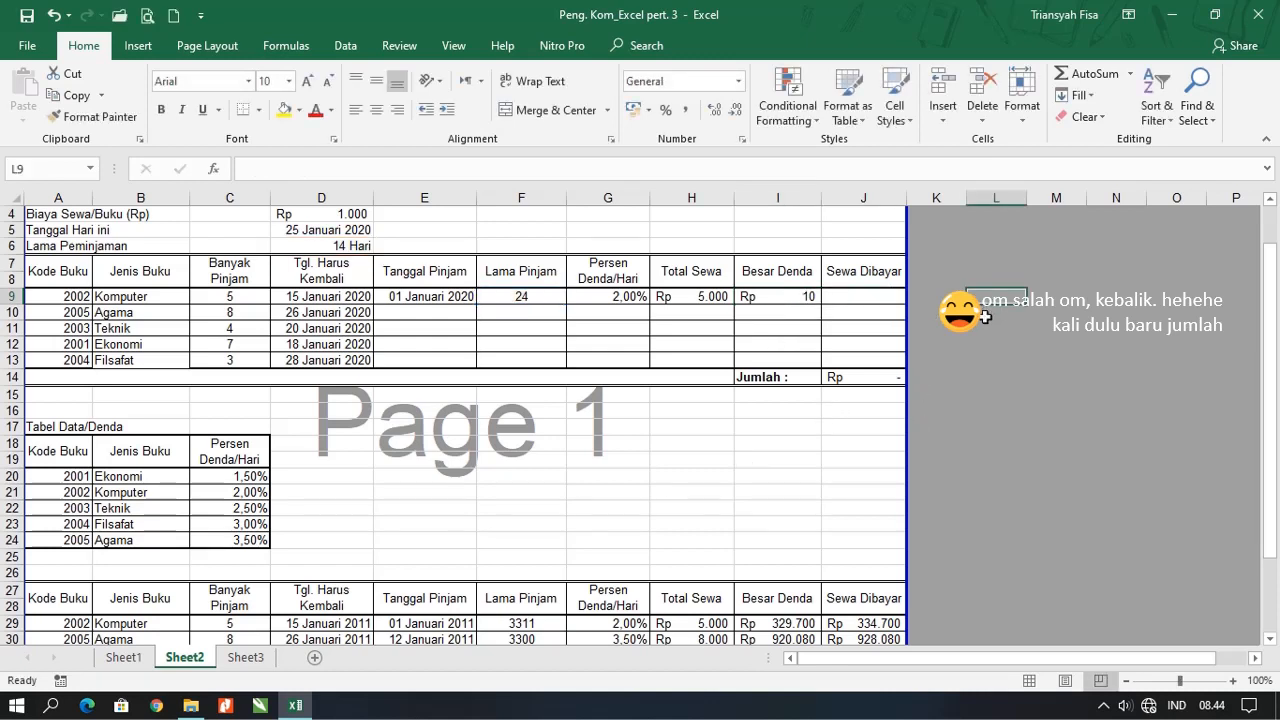
type("=")
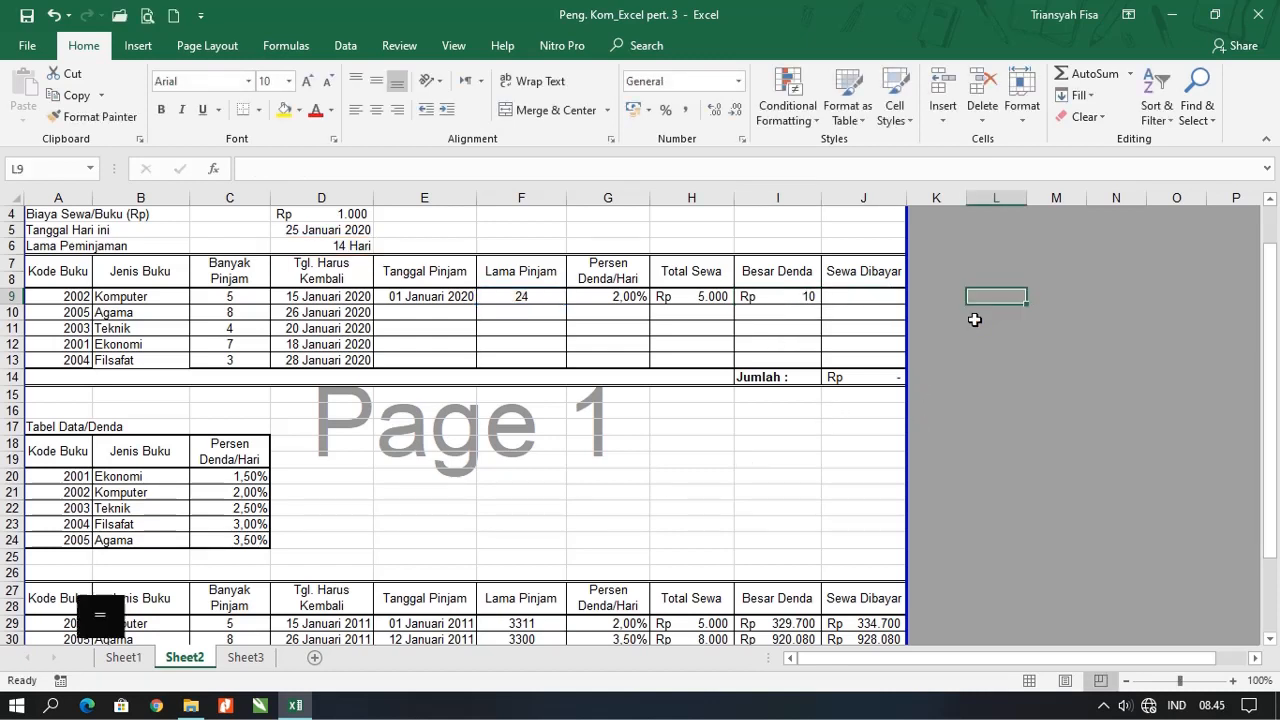
type("1")
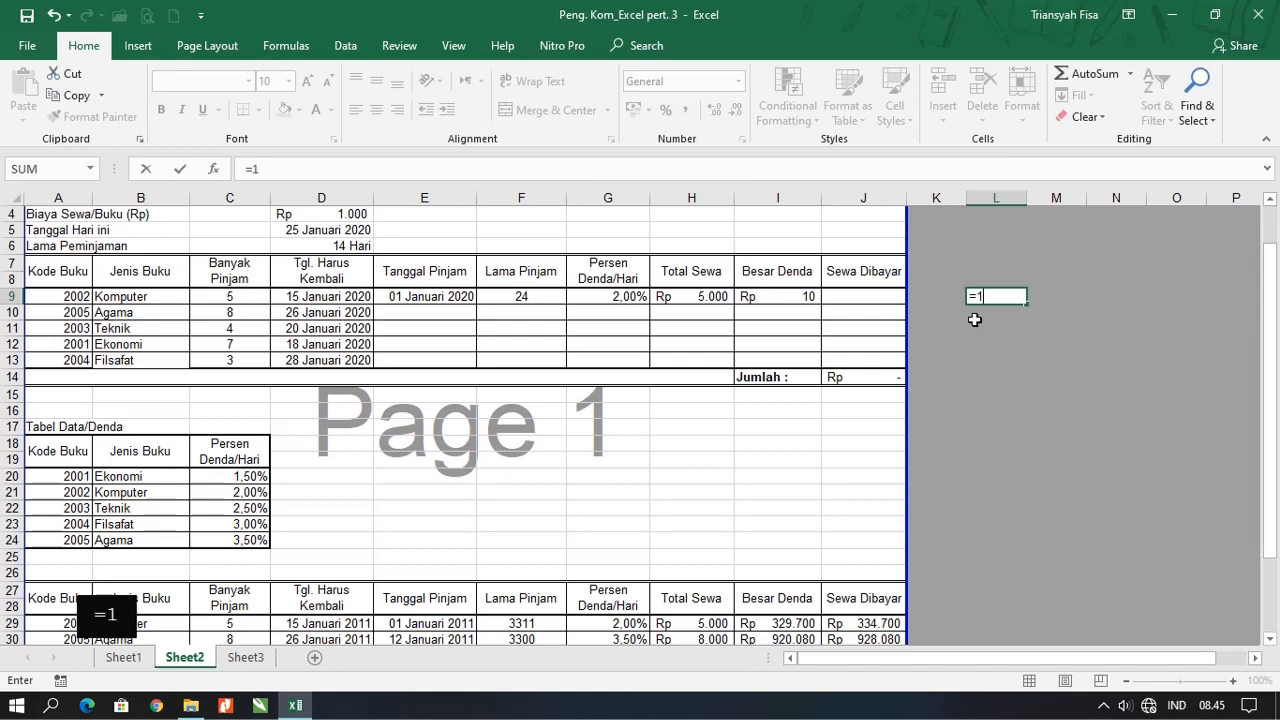
type("+1")
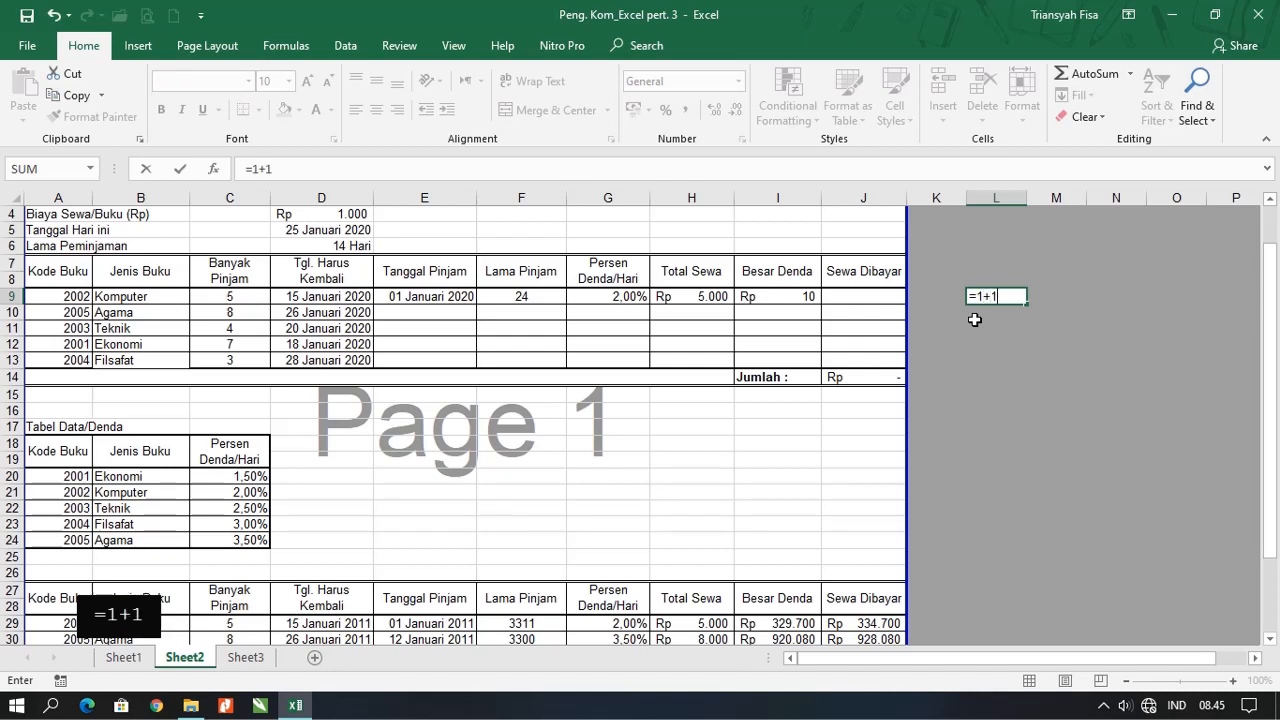
type("*3")
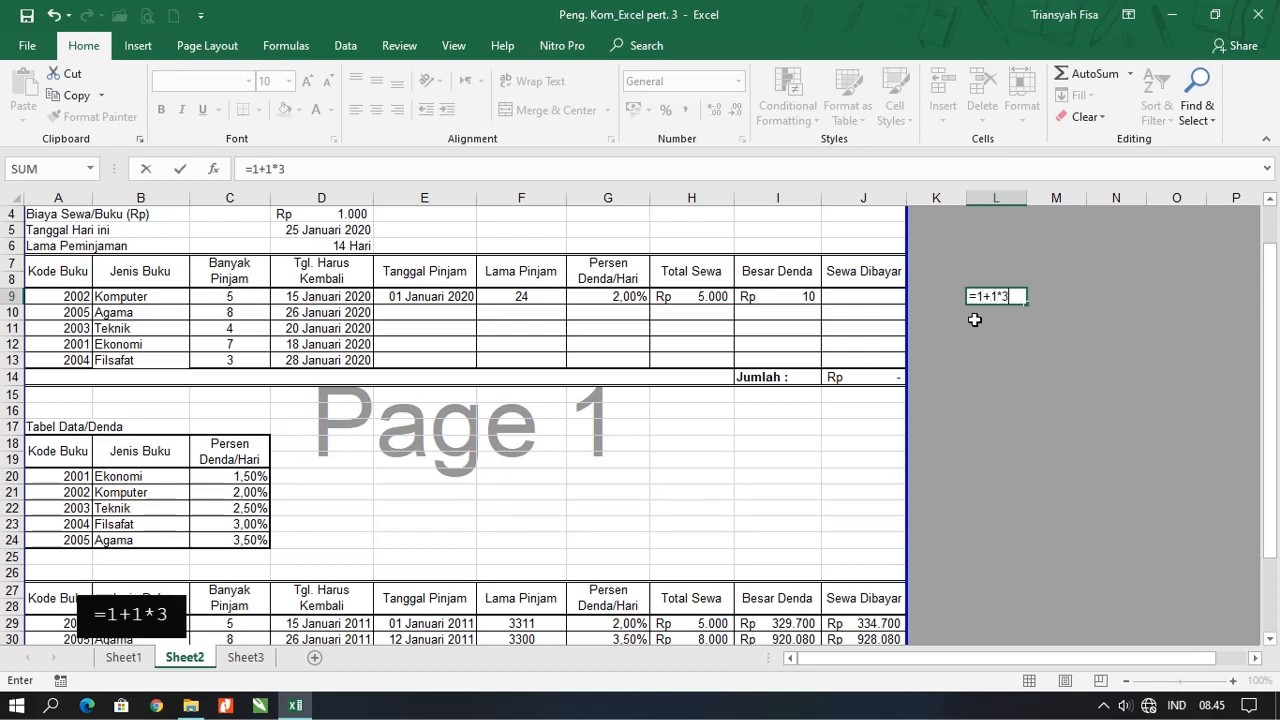
key("Return")
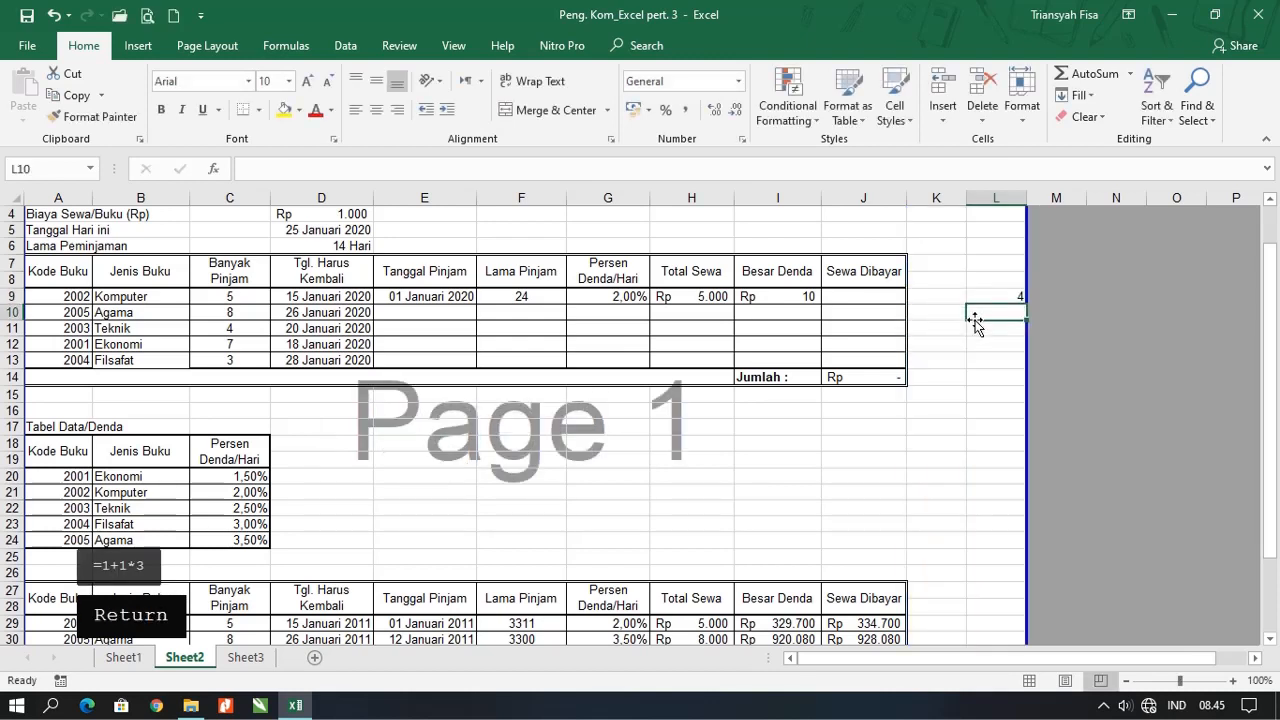
Step: Group the addition in the L9 trial formula as =(1+1)*3, and clear the cell after the test
key("Up")
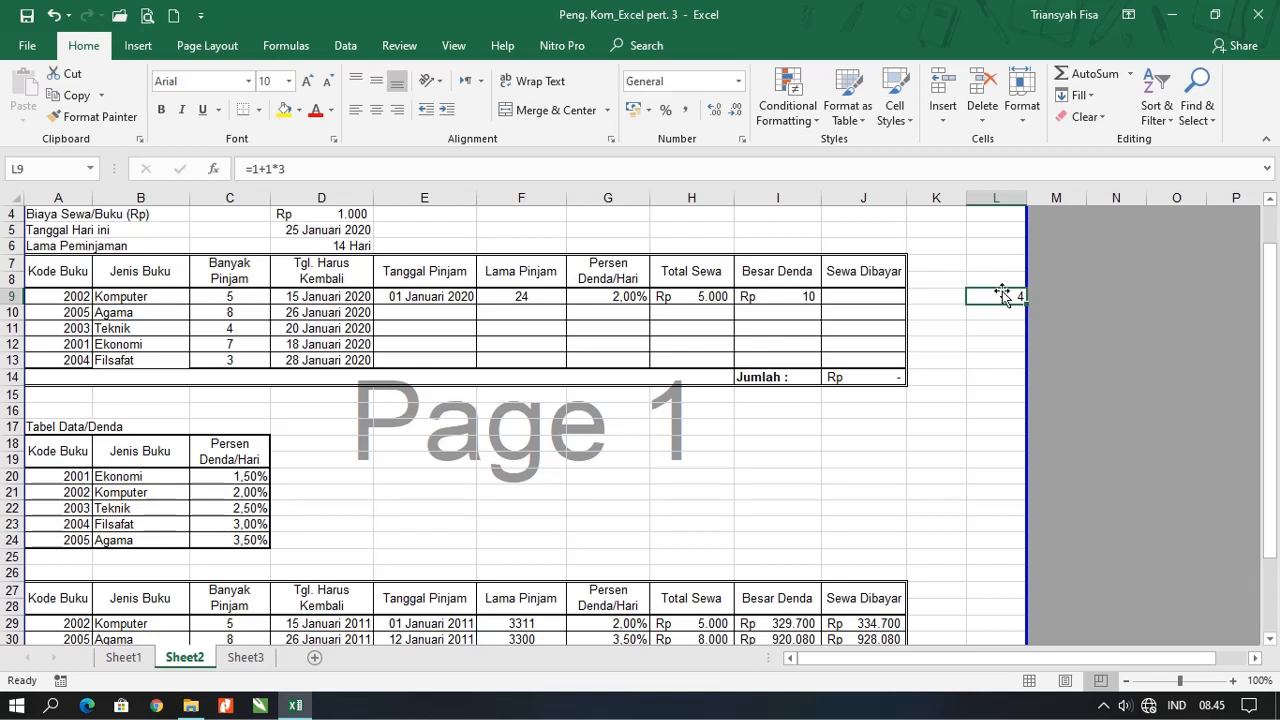
key("F2")
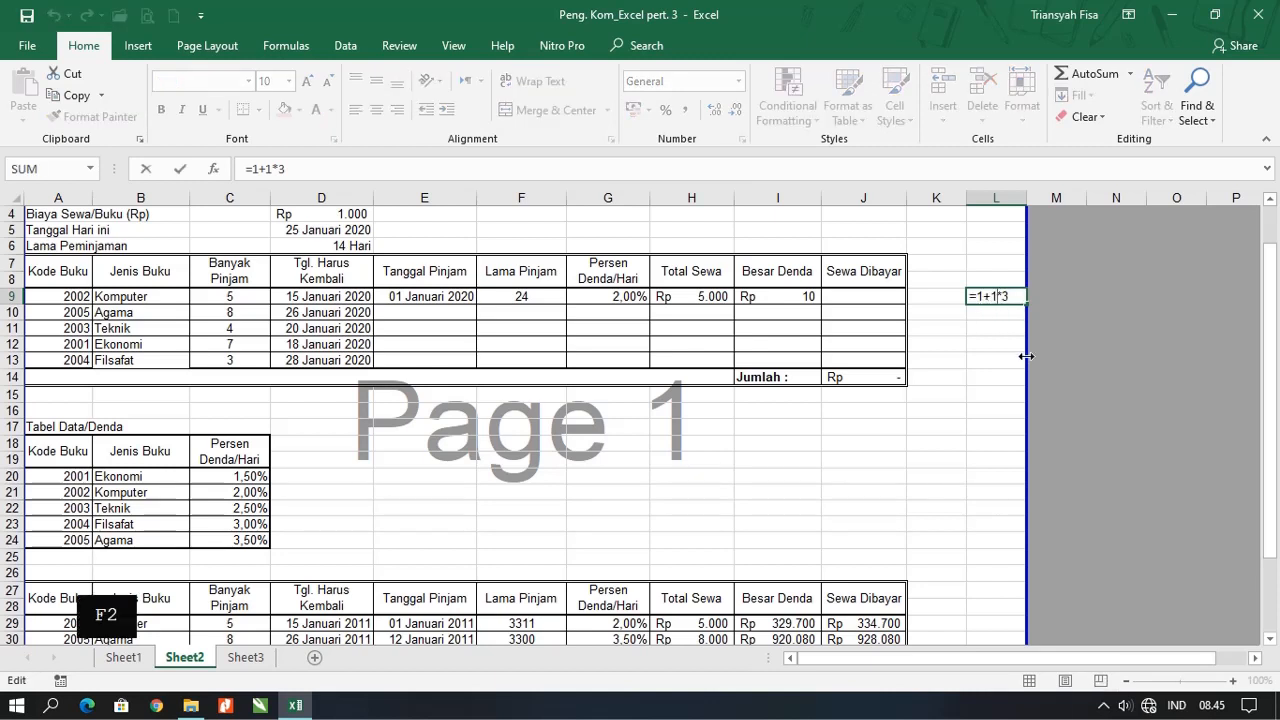
type(")")
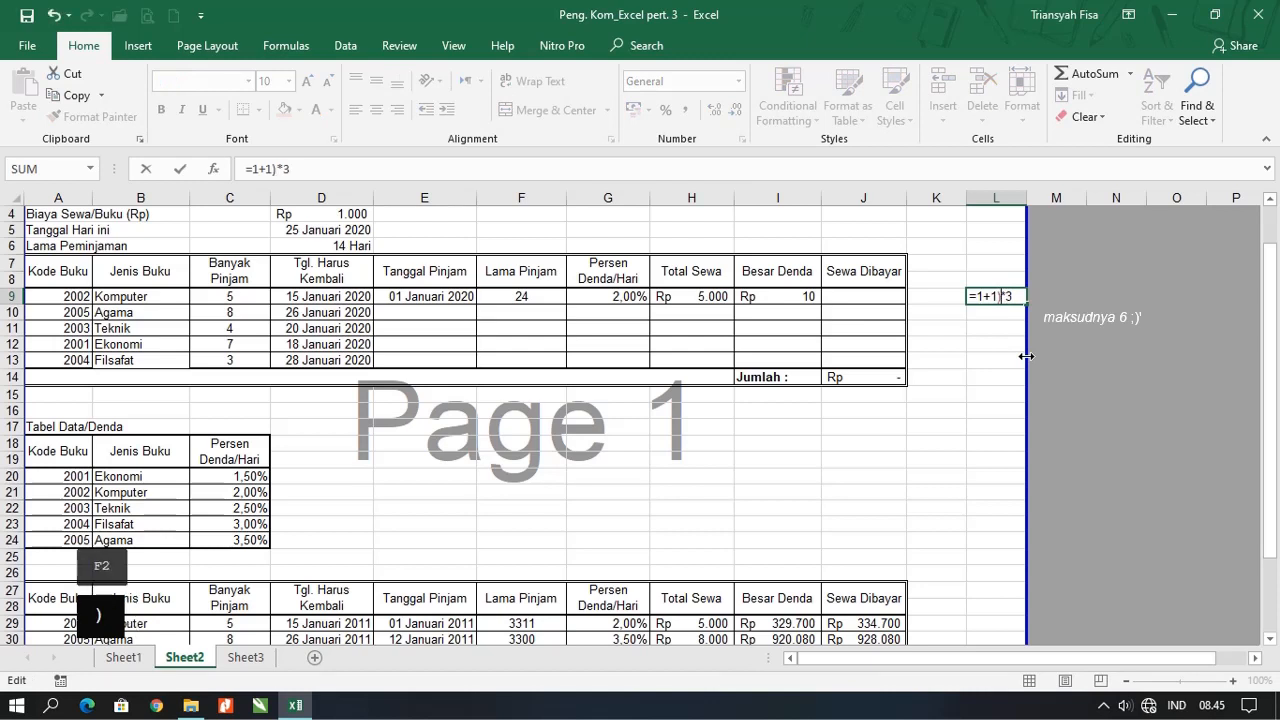
key("Left")
key("Left")
key("Left")
key("Left")
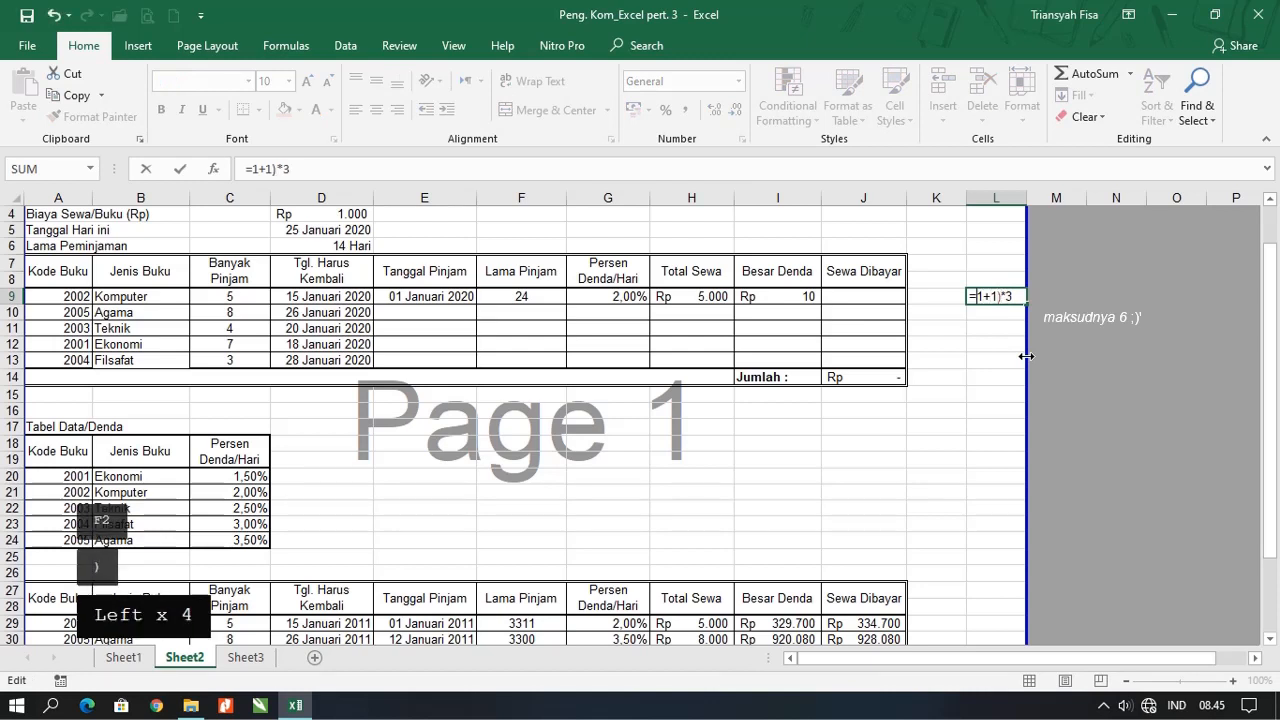
type("(")
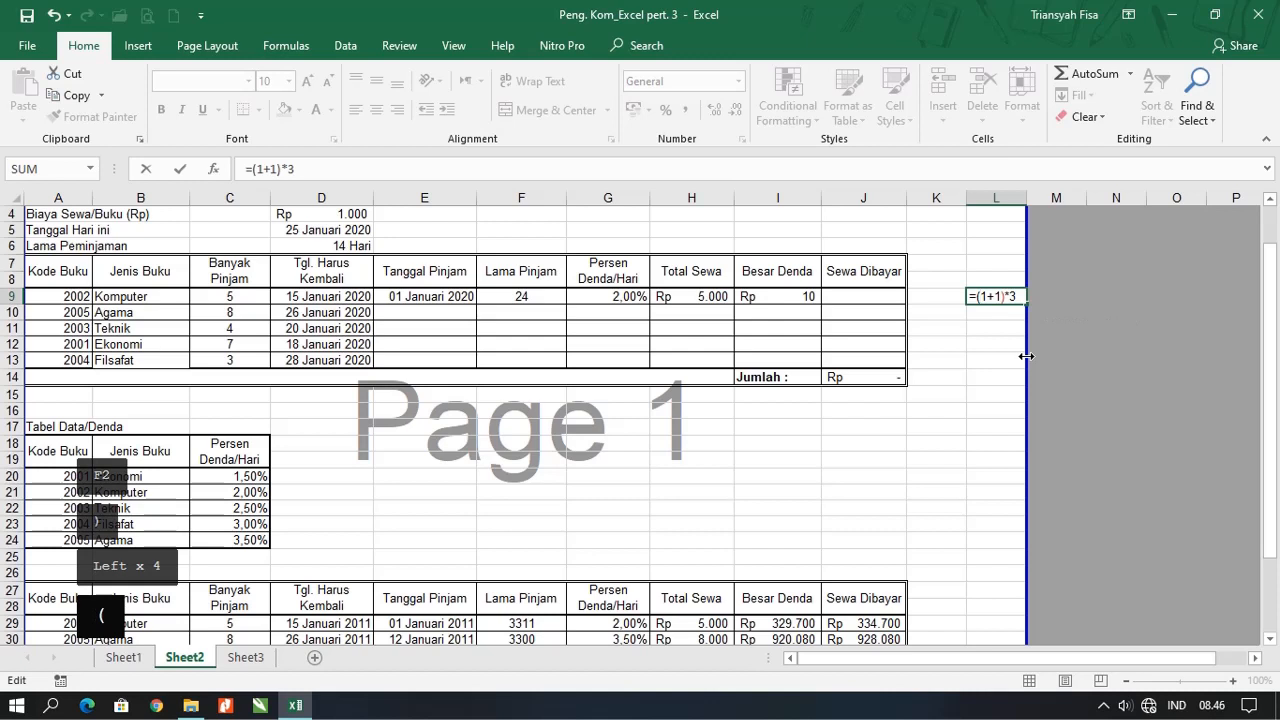
key("Return")
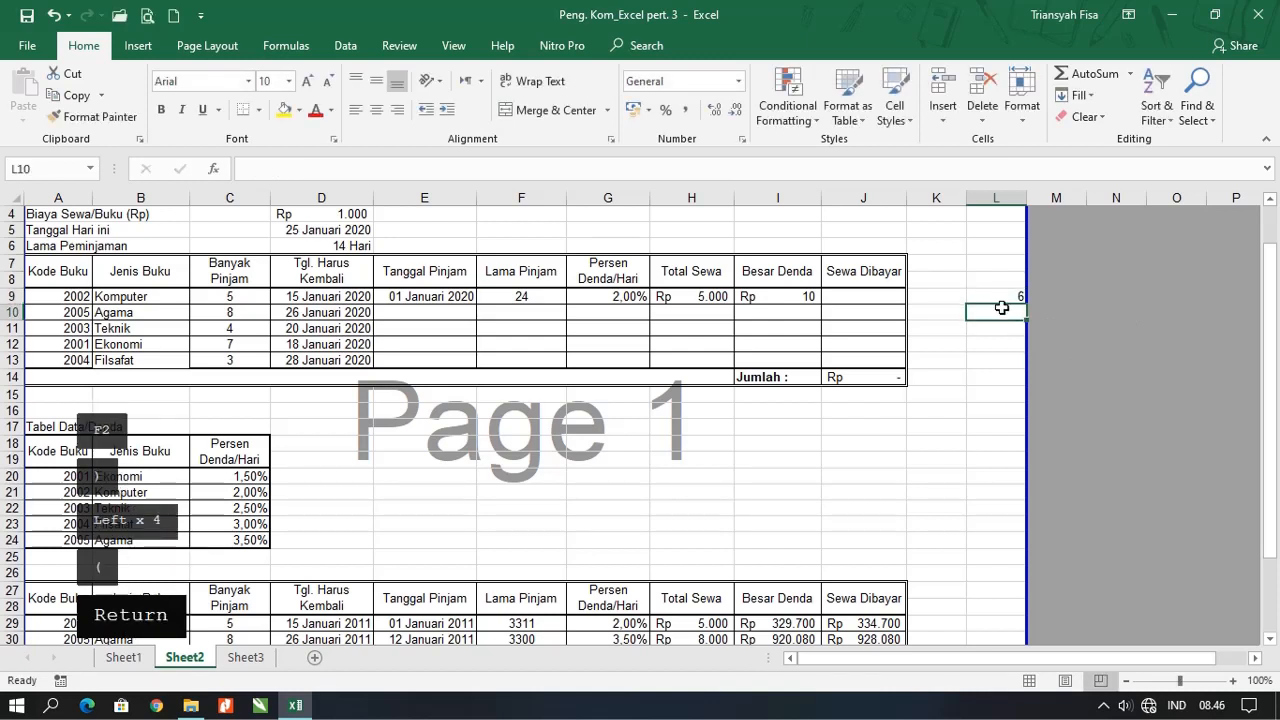
left_click(1000, 296)
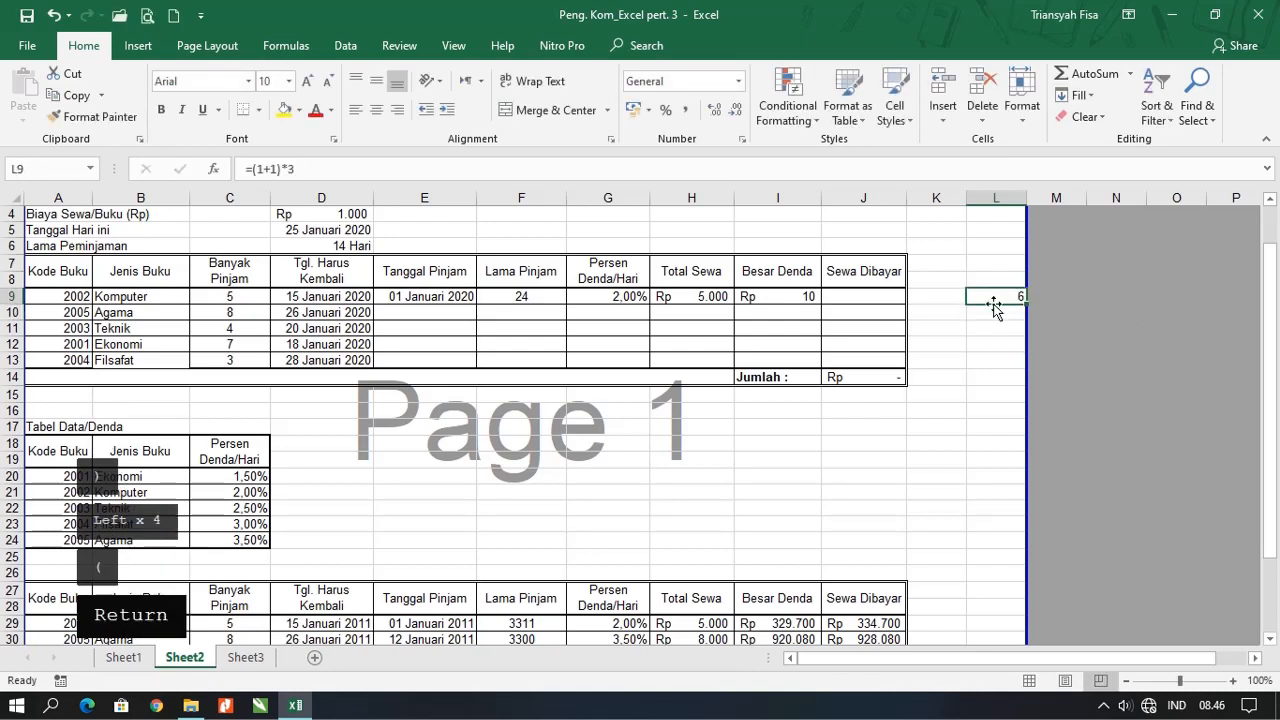
key("Delete")
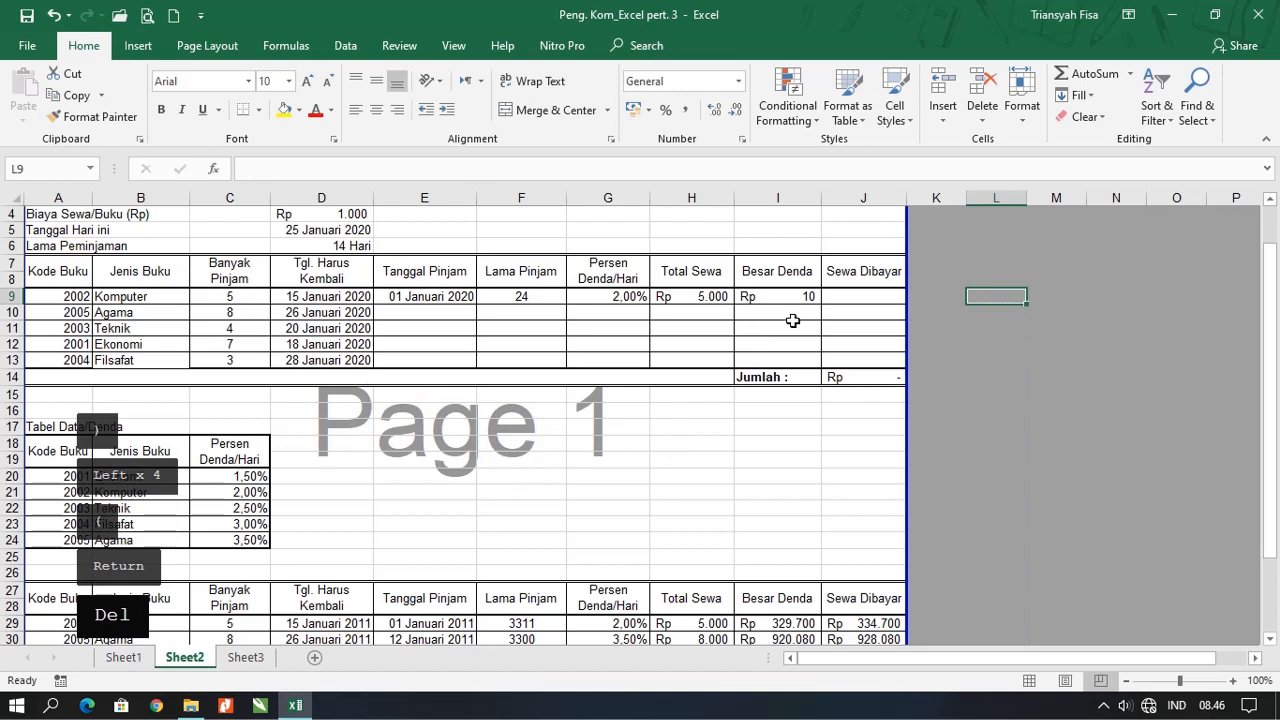
Step: Complete the Besar Denda formula in I9 as =(F9-$D$6)*(H9*G9)
left_click(790, 295)
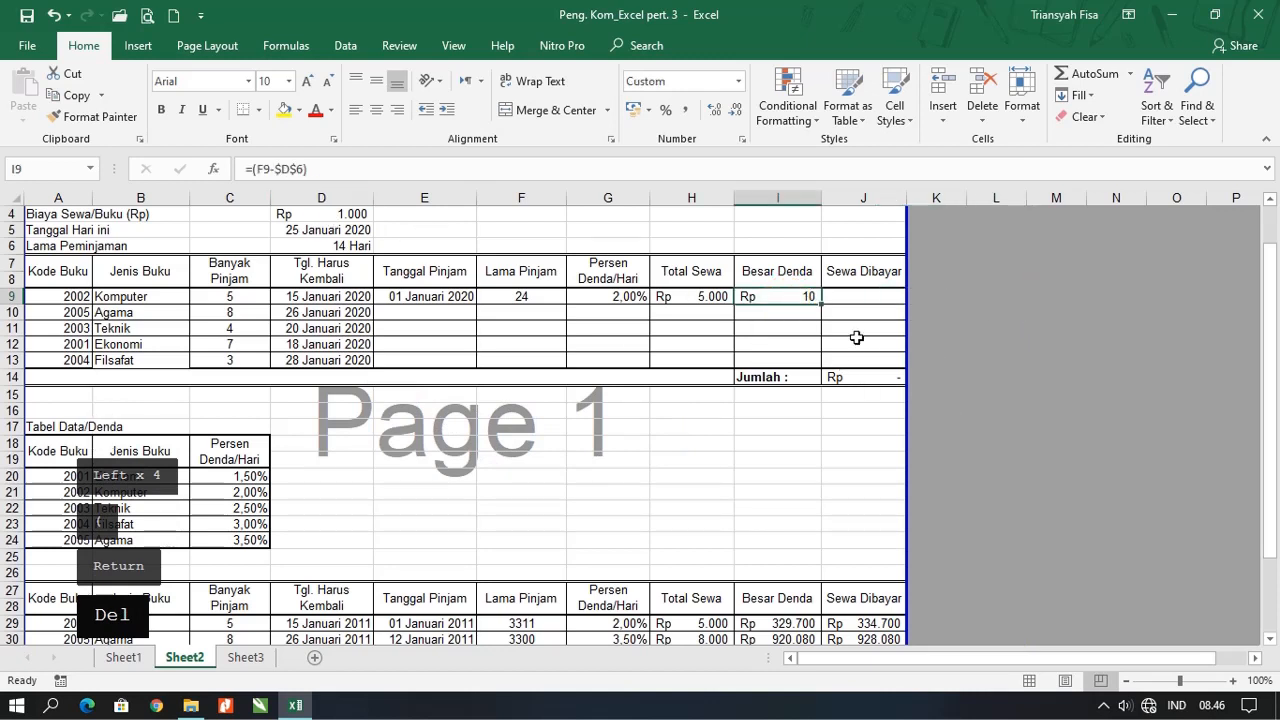
key("F2")
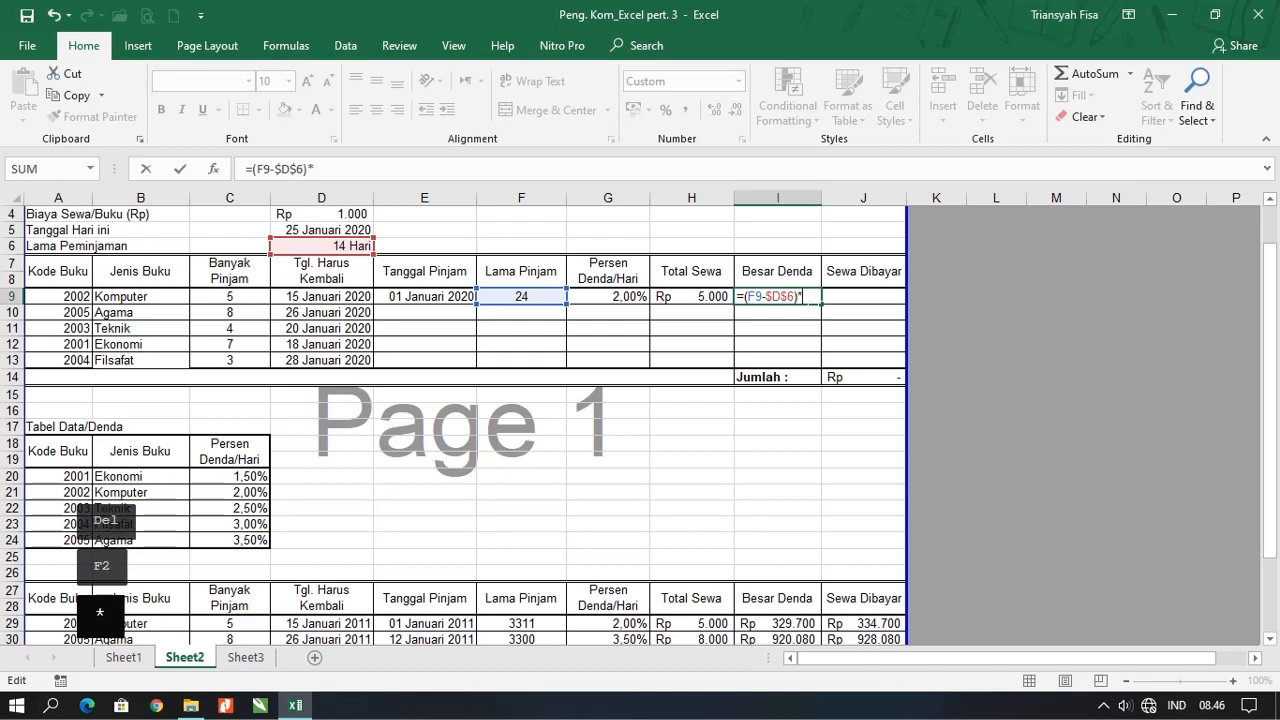
type("*")
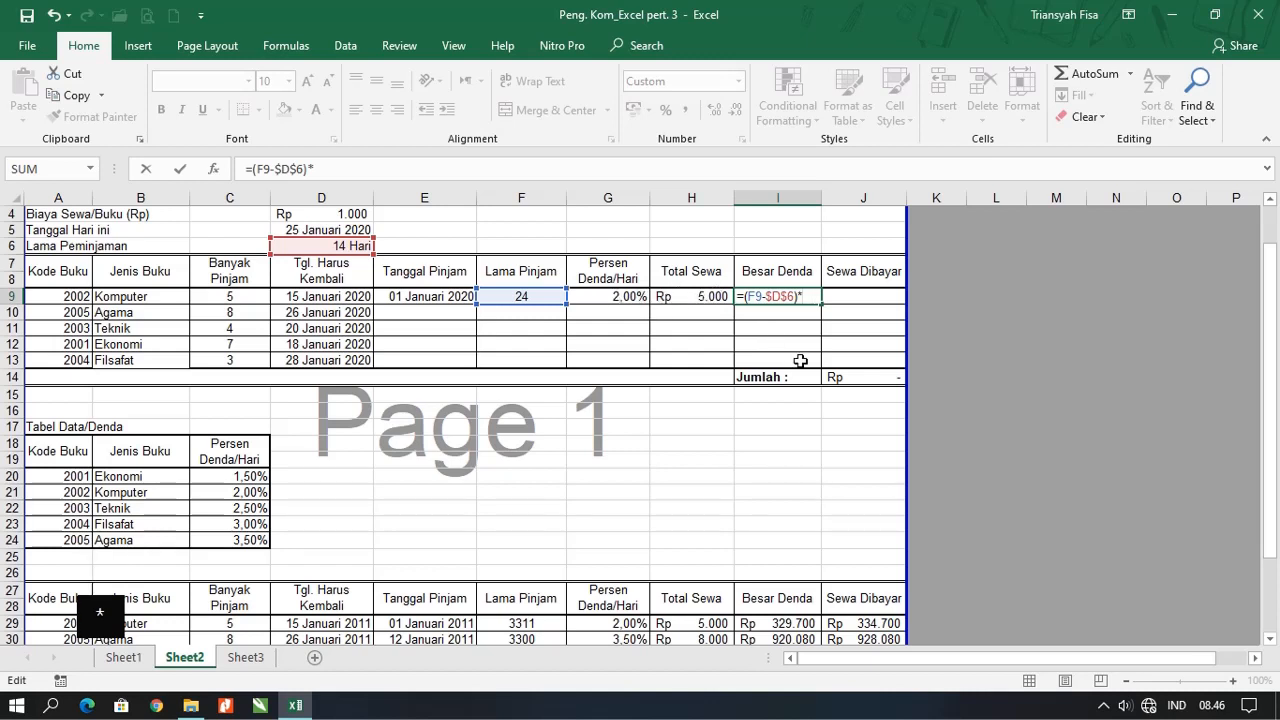
type("(")
left_click(694, 297)
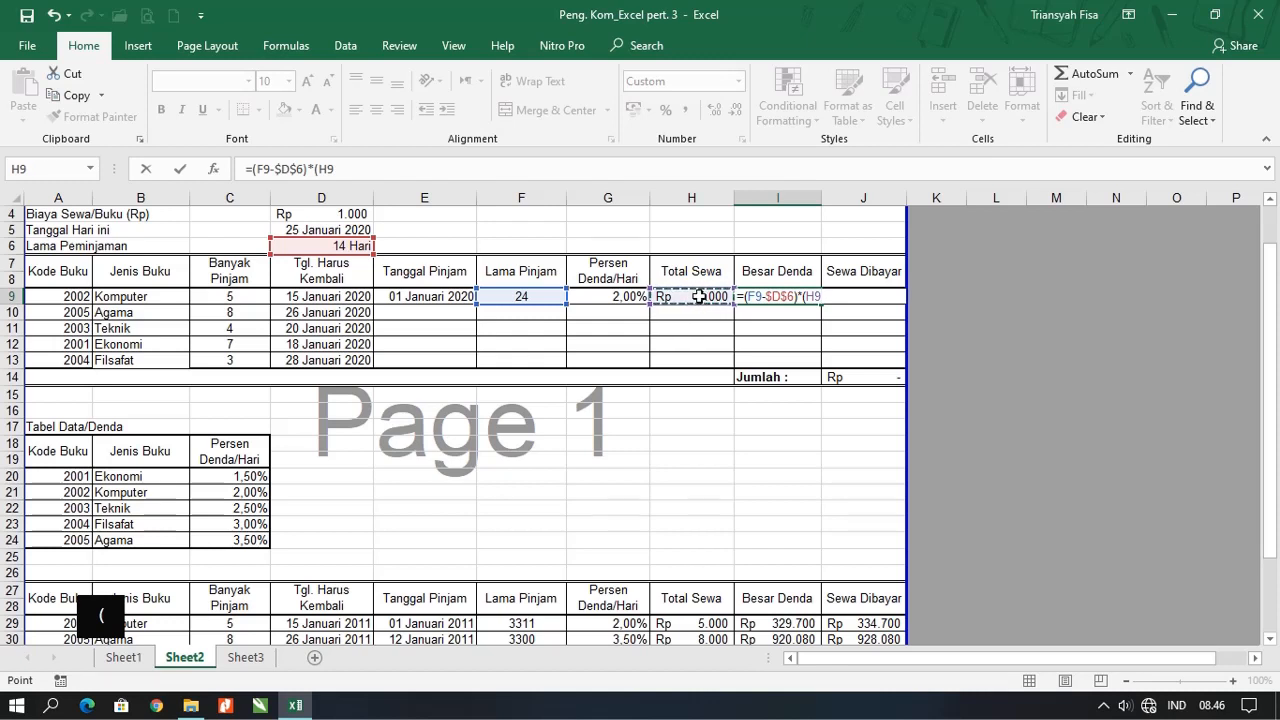
type("*")
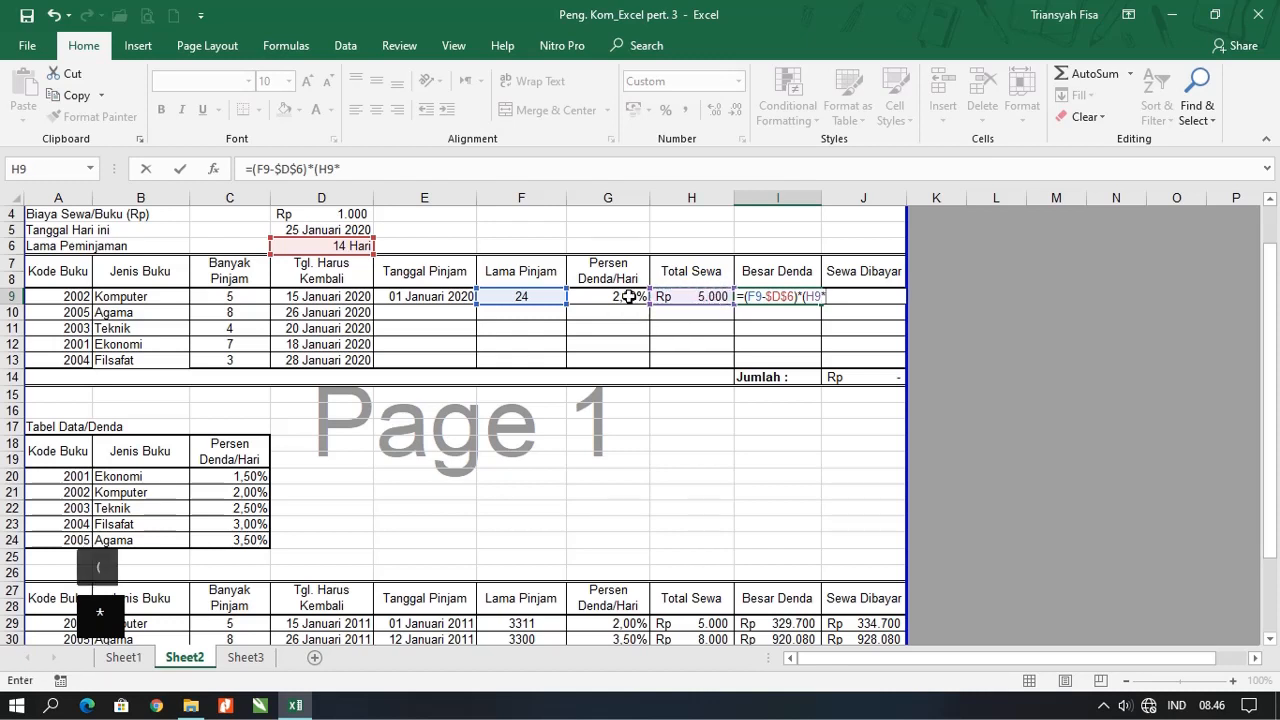
left_click(604, 297)
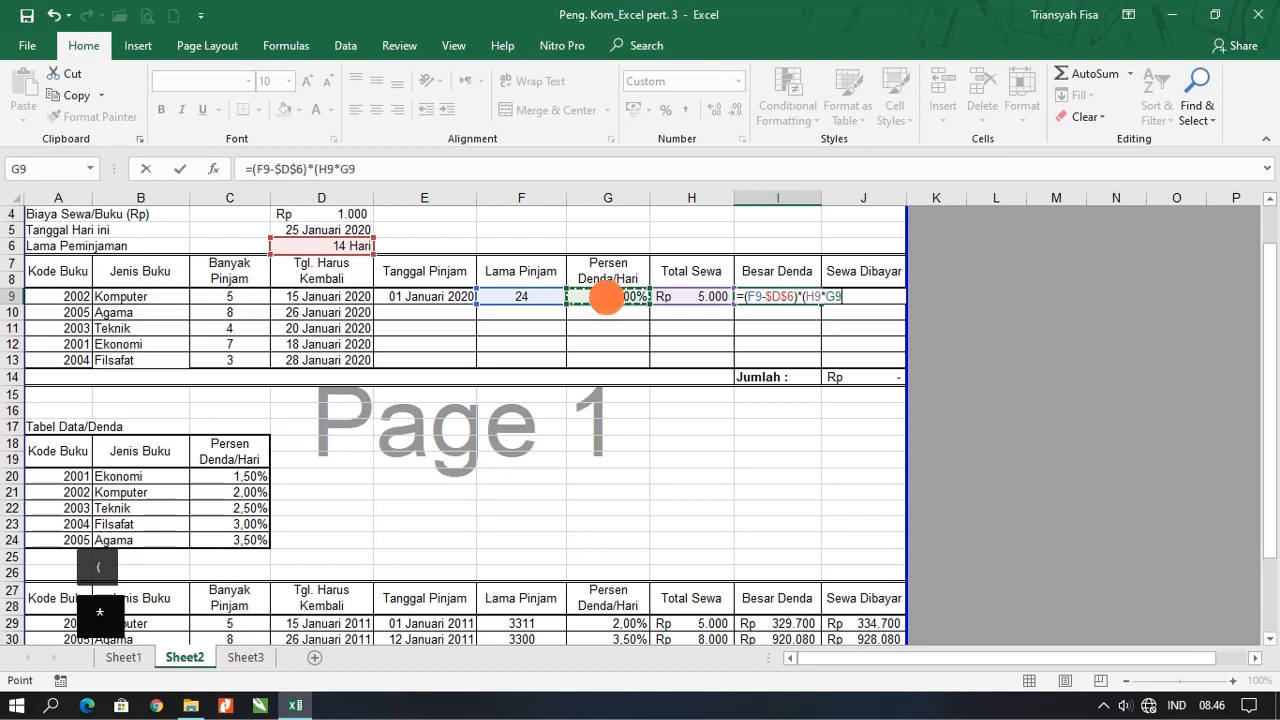
type(")")
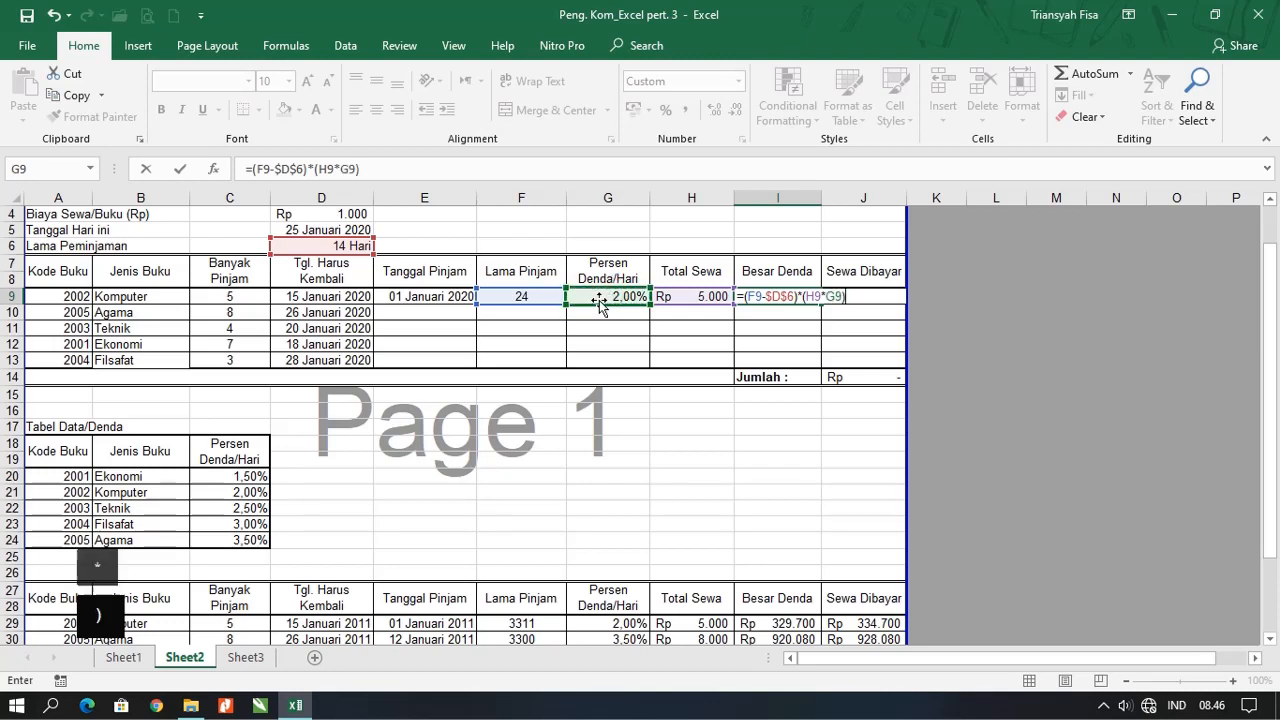
key("Return")
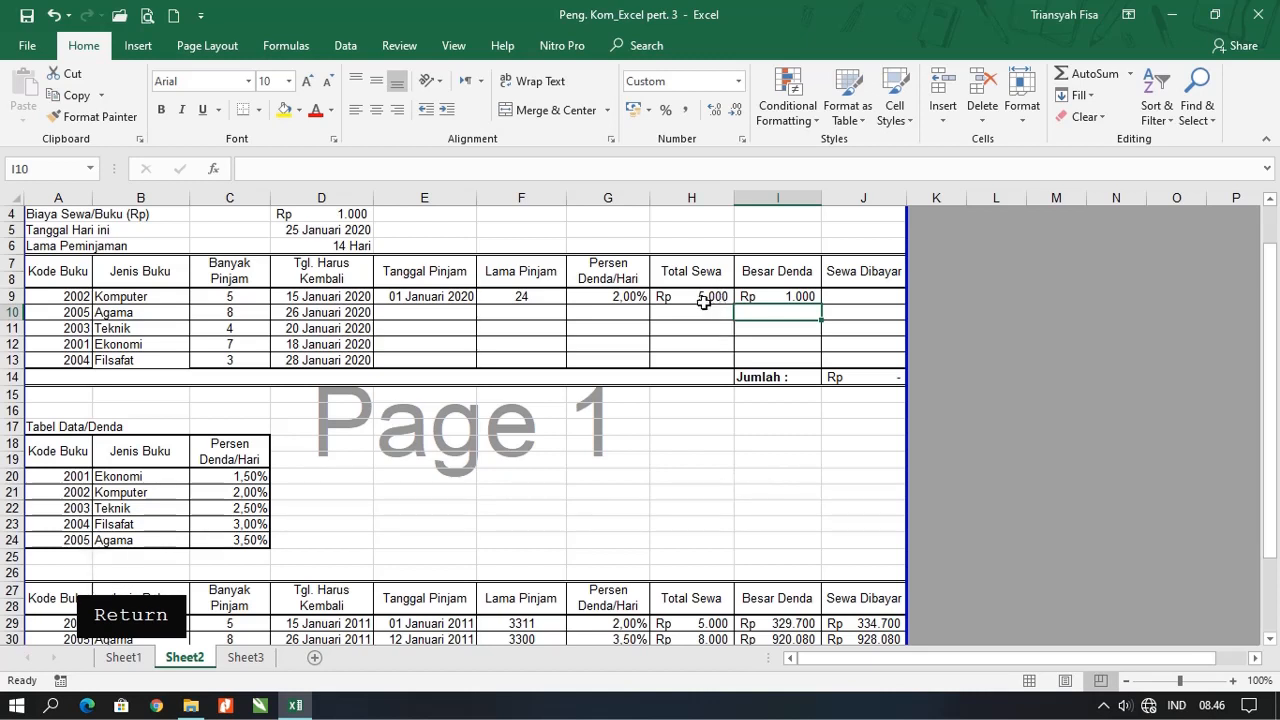
Step: Test the fine per day with the trial formula =H9*G9 in the empty cell K9, and clear the cell after the test
left_click(966, 298)
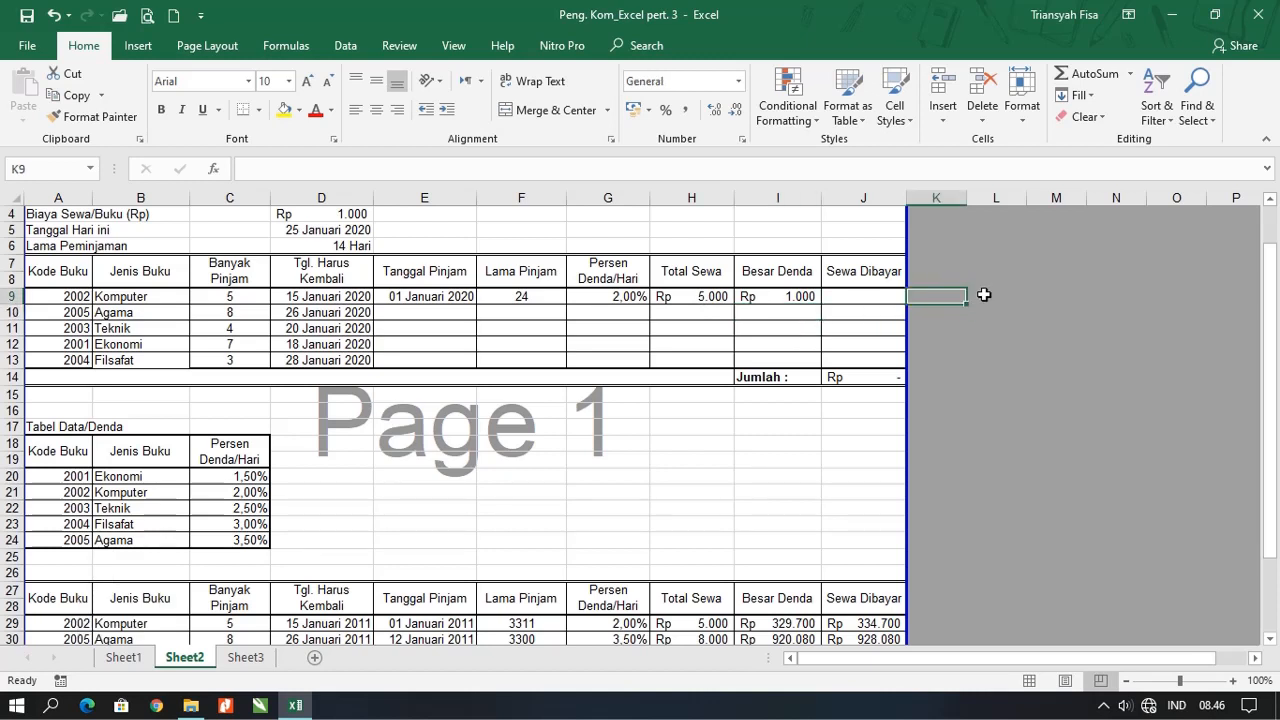
type("=")
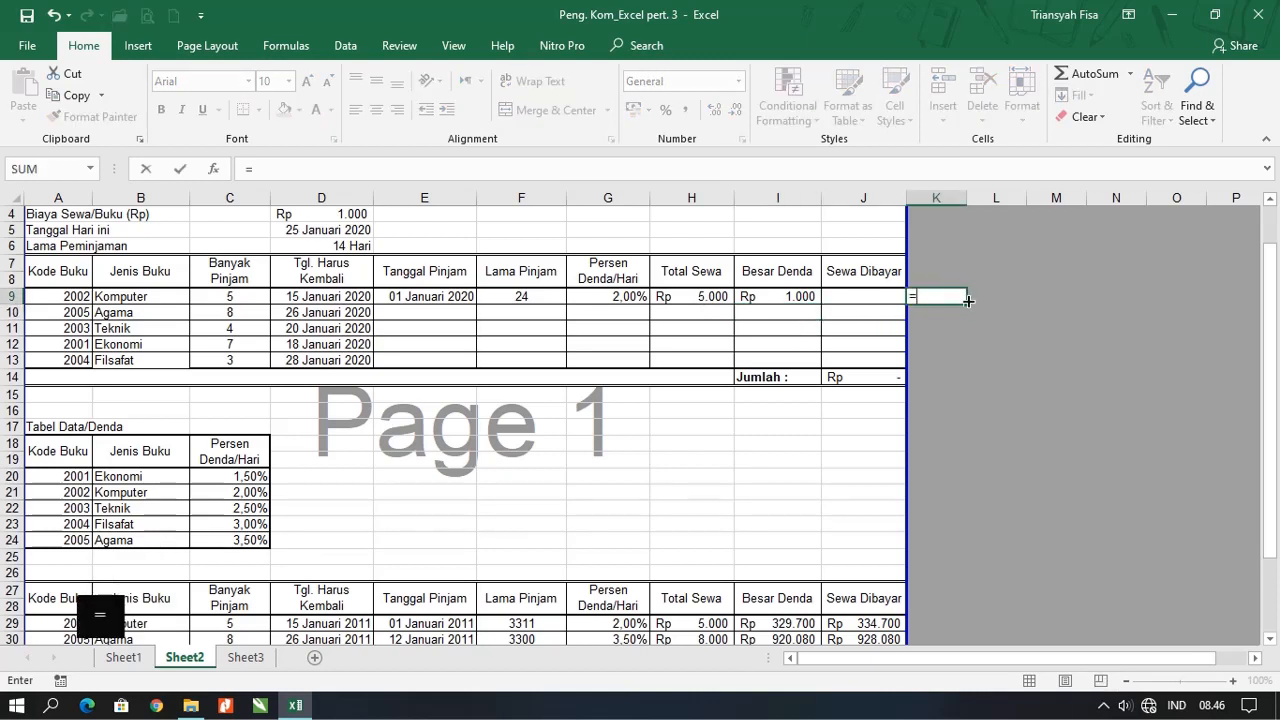
left_click(703, 295)
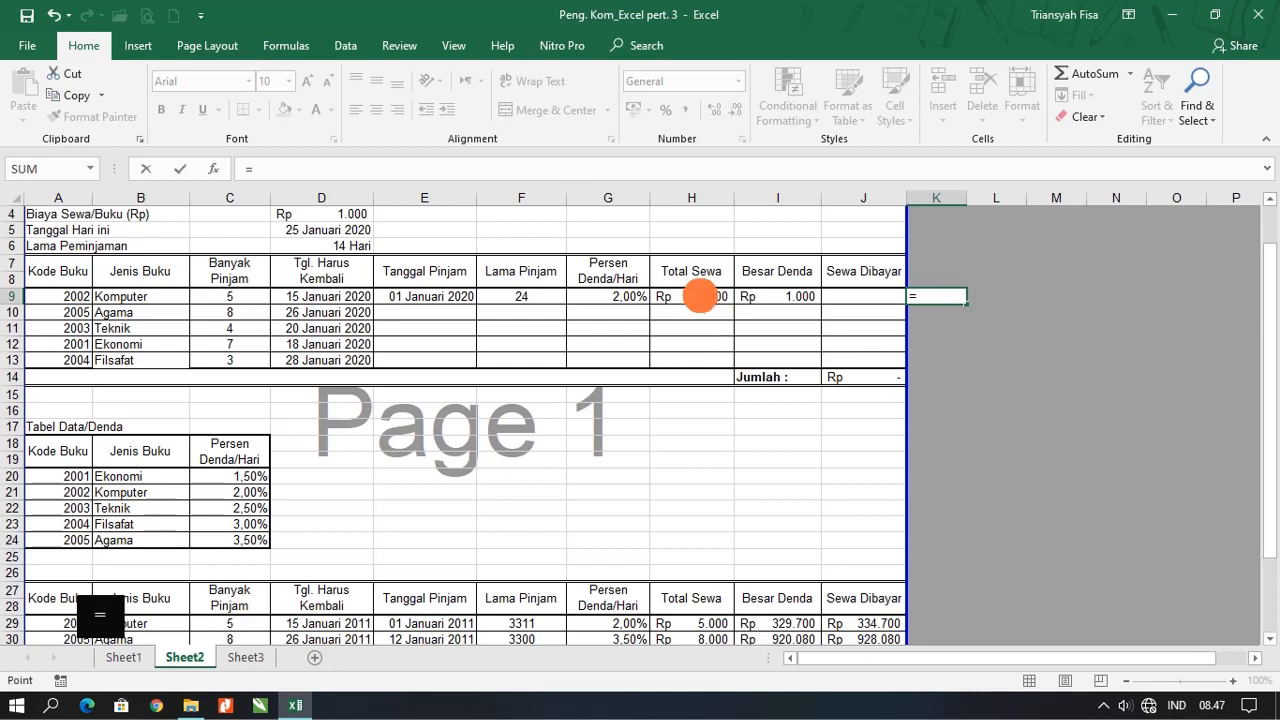
type("*")
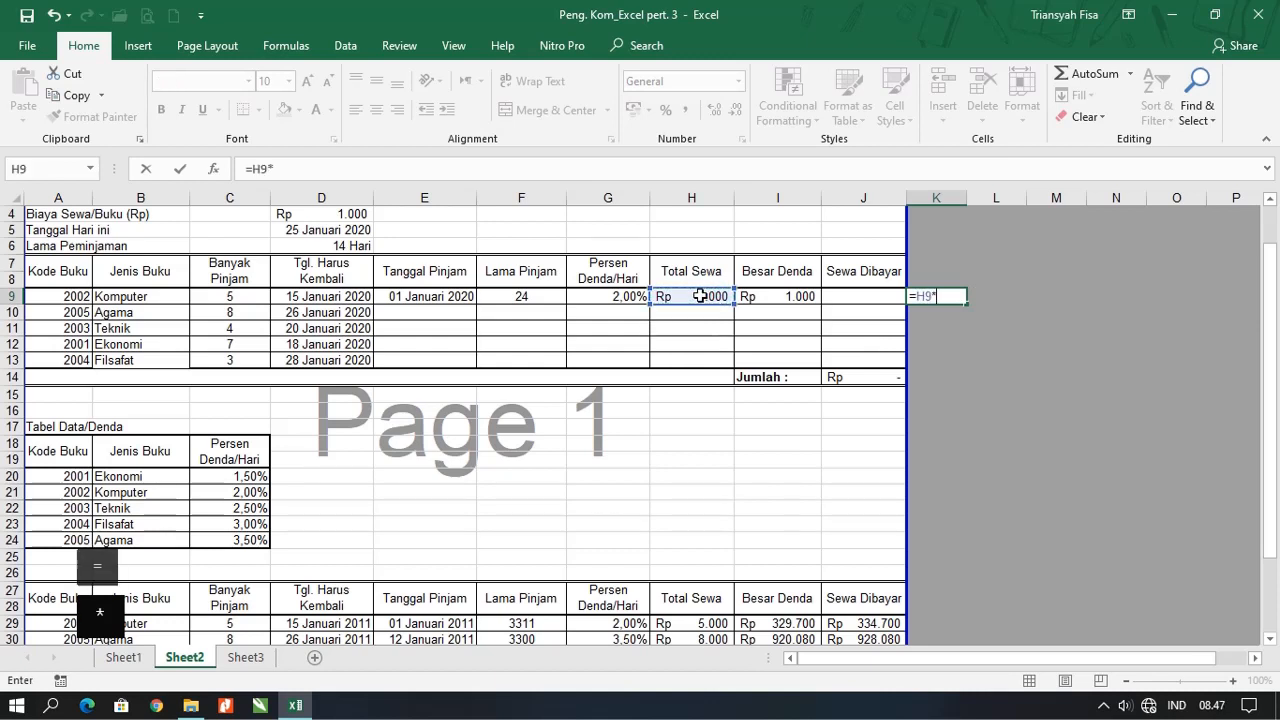
left_click(612, 300)
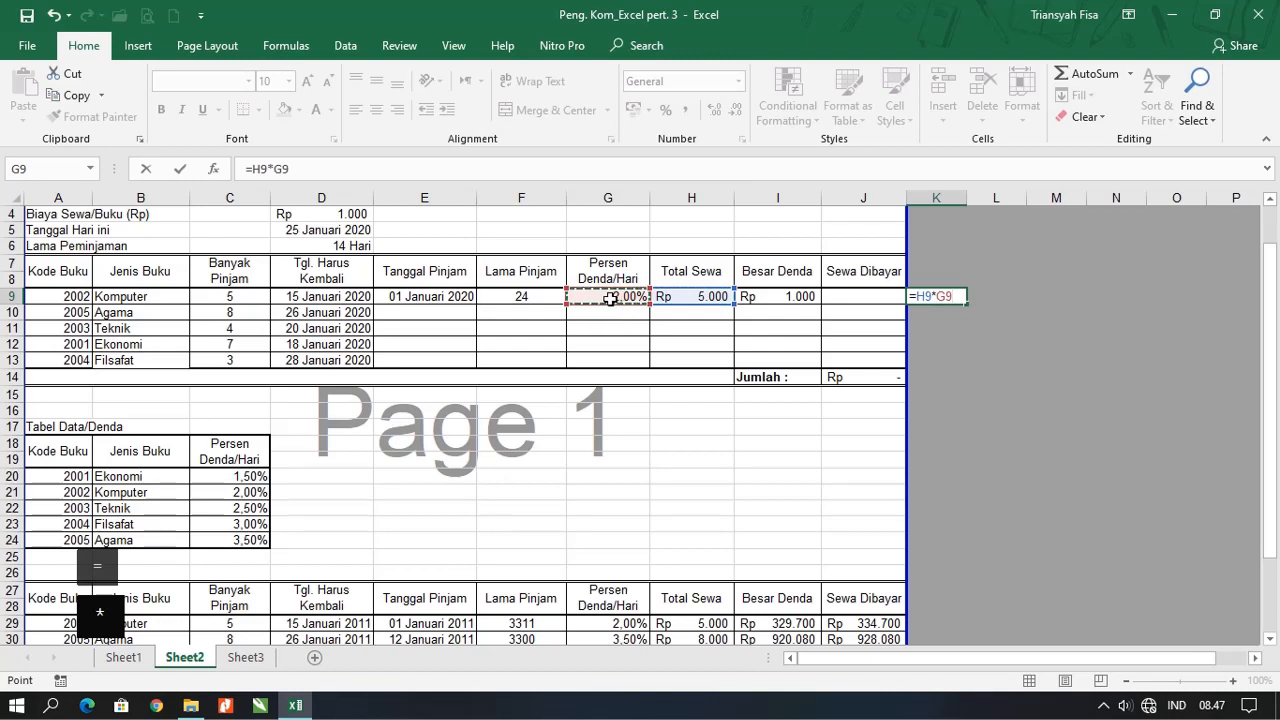
key("Return")
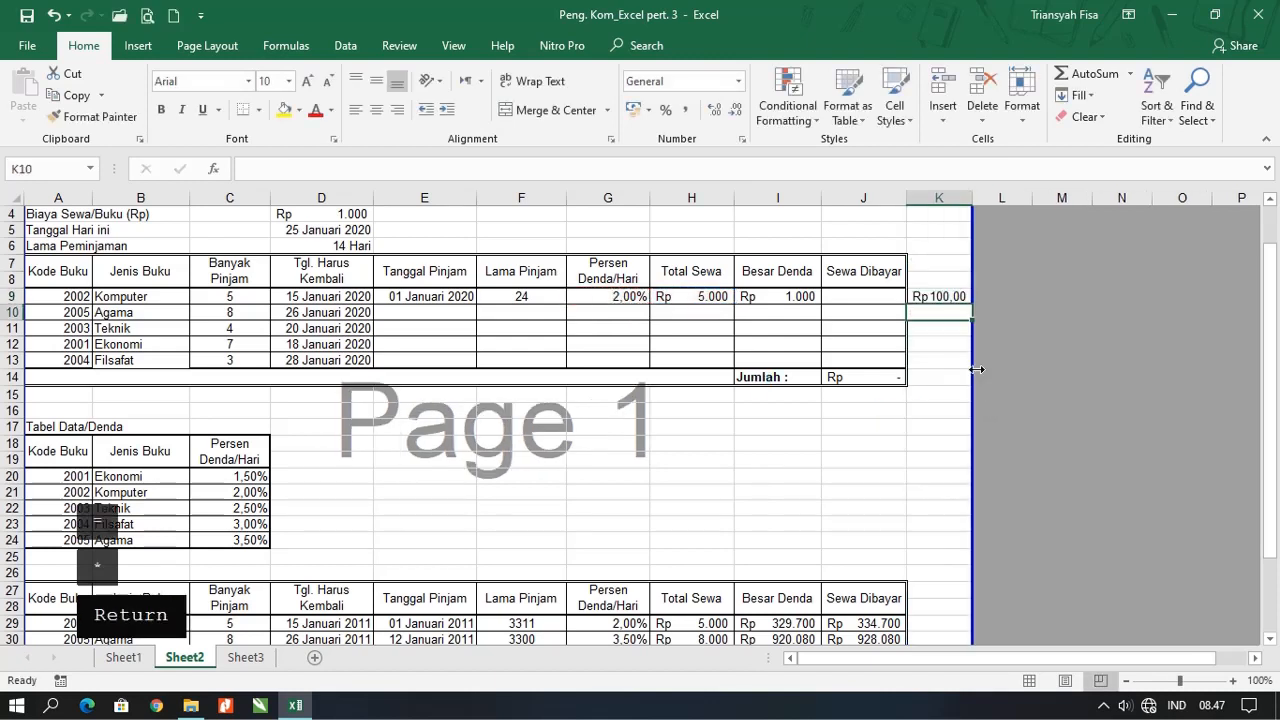
left_click(948, 298)
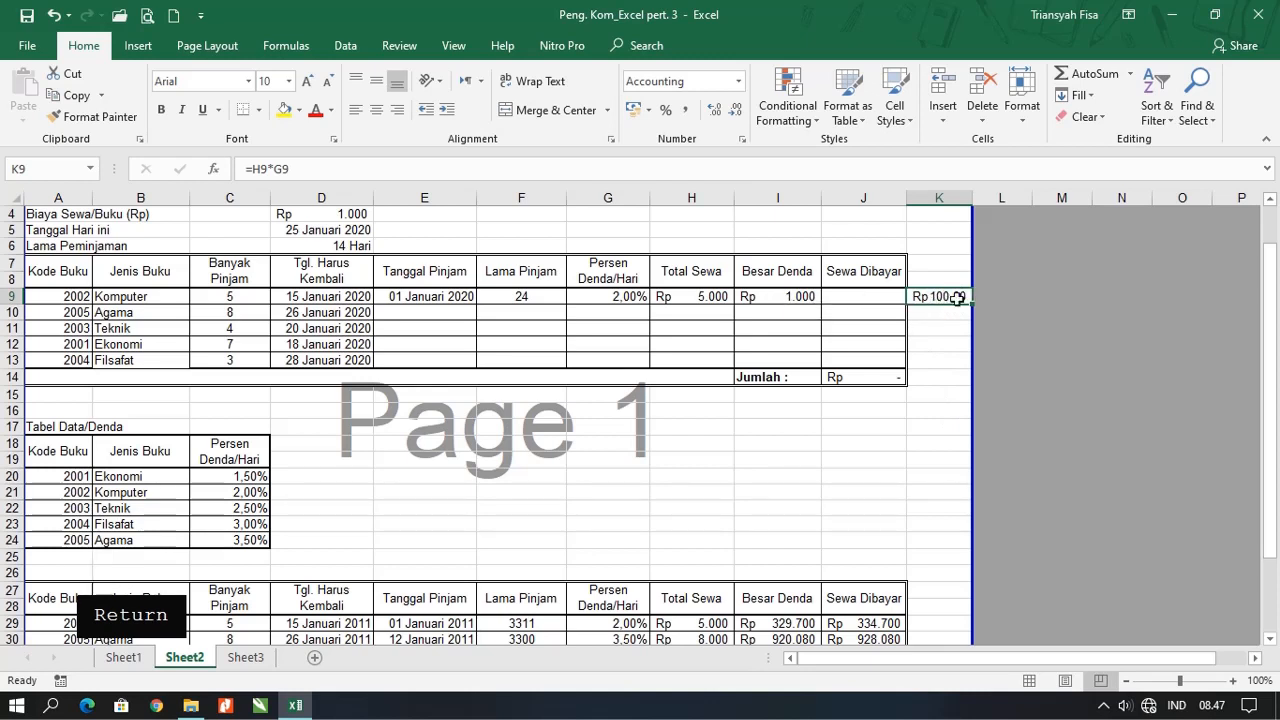
key("Delete")
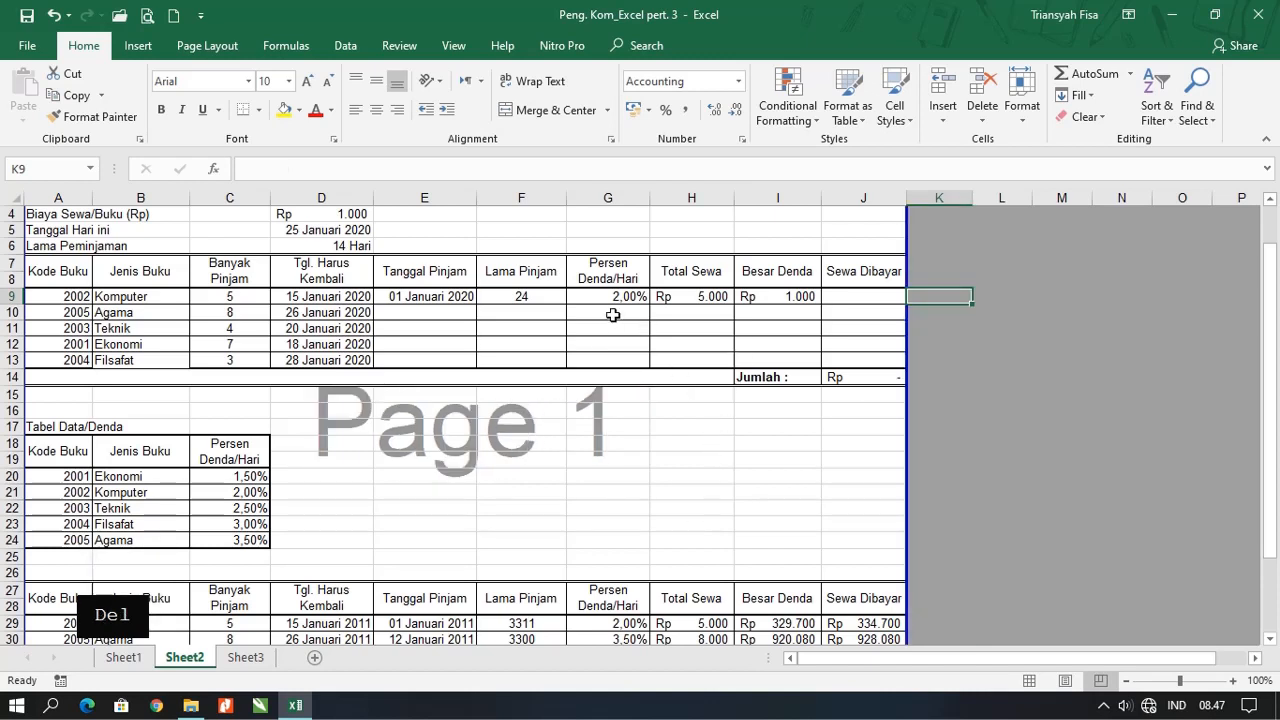
Step: Calculate the first Sewa Dibayar in J9 with =H9+I9, adding Total Sewa and Besar Denda
left_click(778, 296)
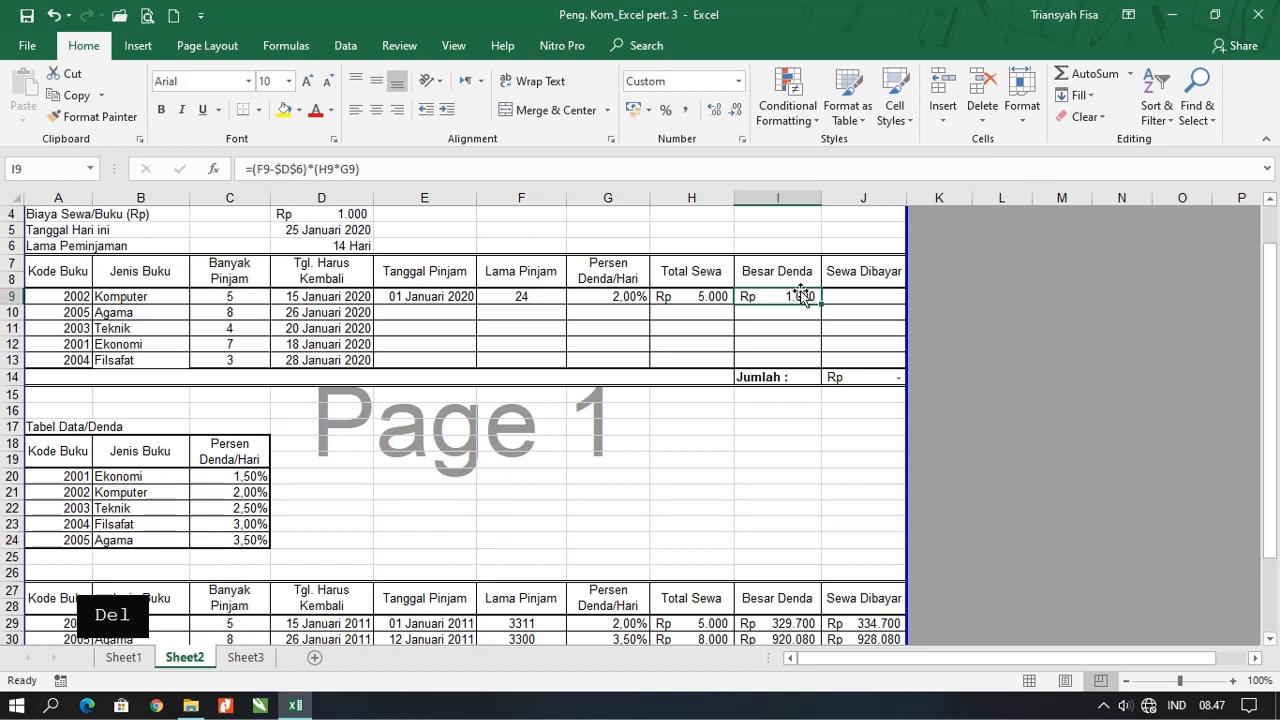
left_click(857, 296)
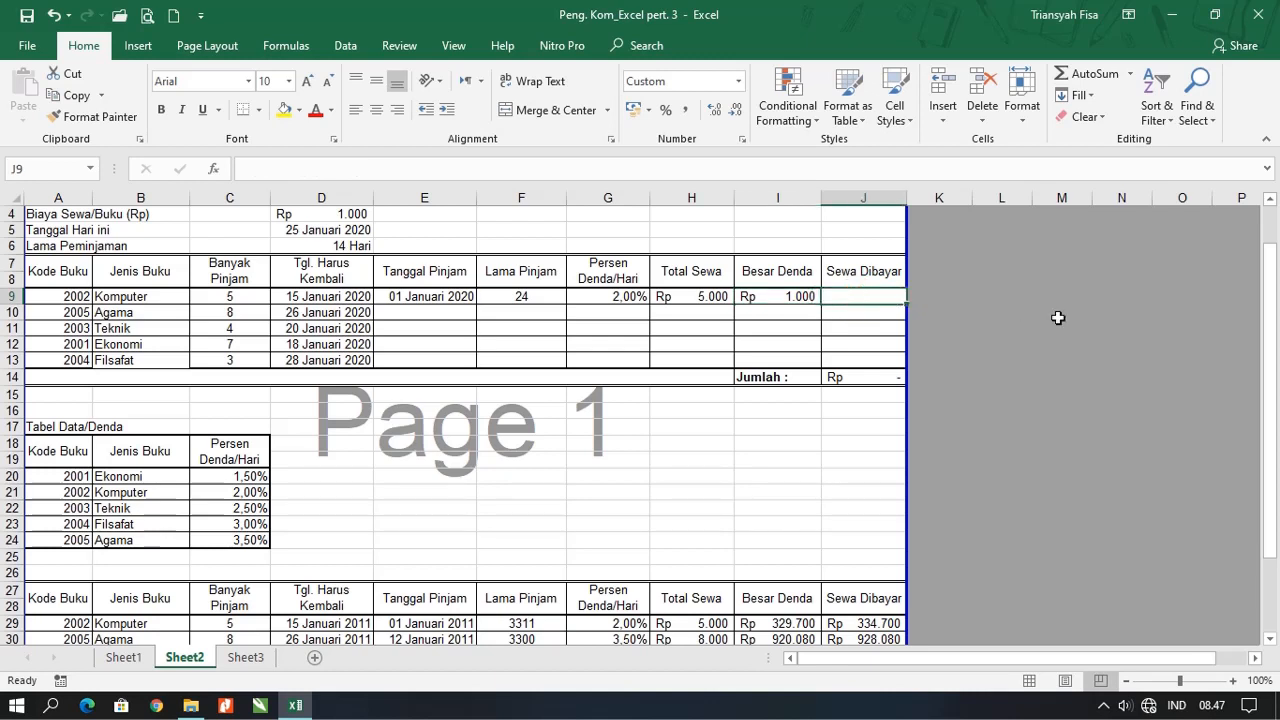
type("=")
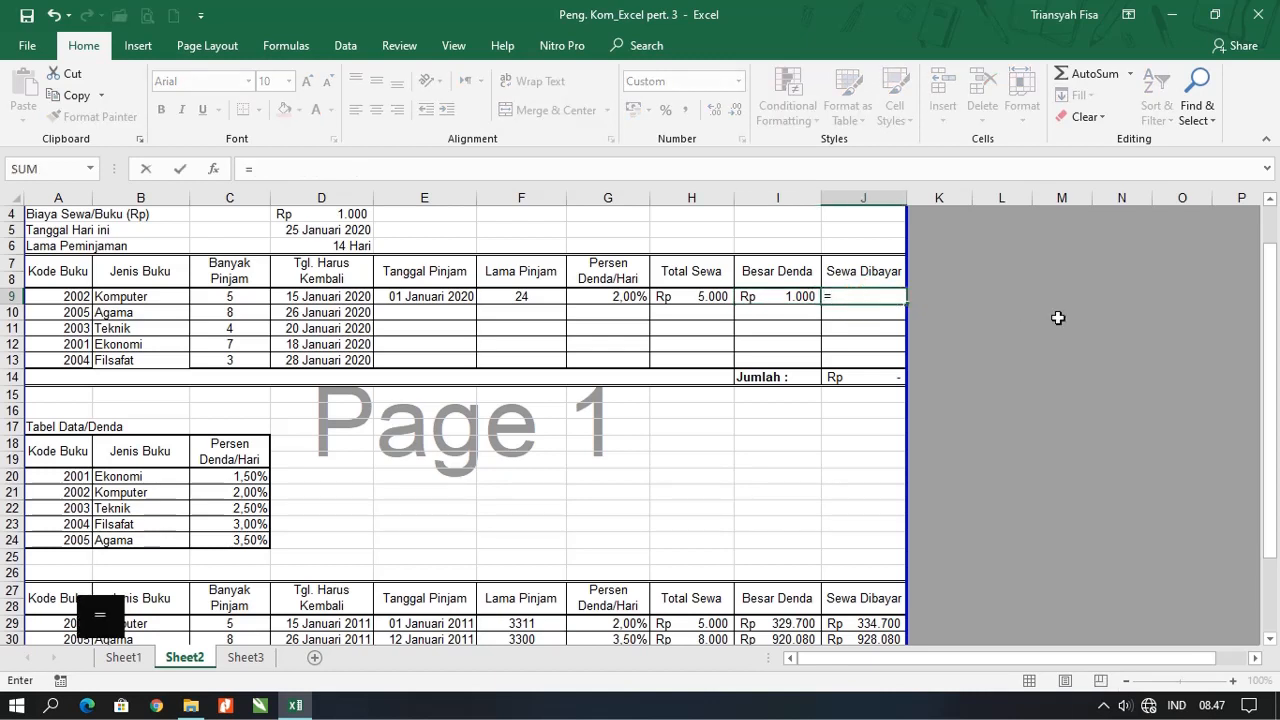
left_click(705, 296)
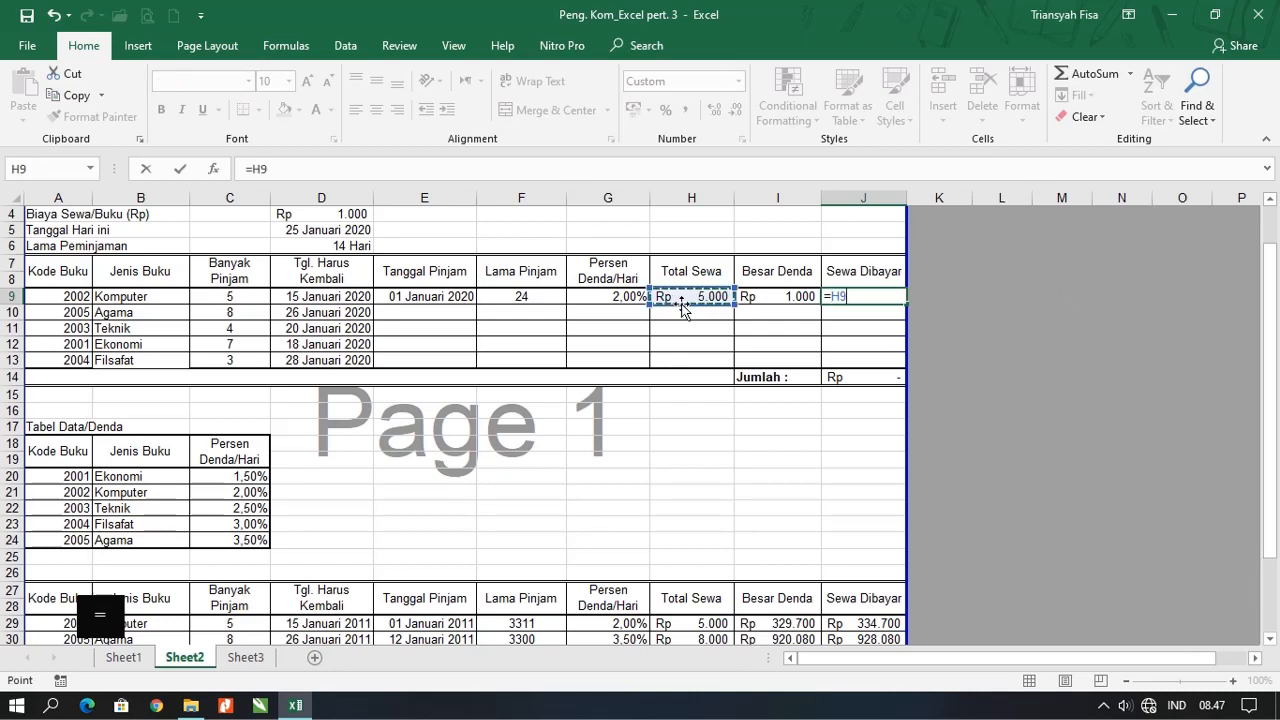
type("+")
left_click(790, 296)
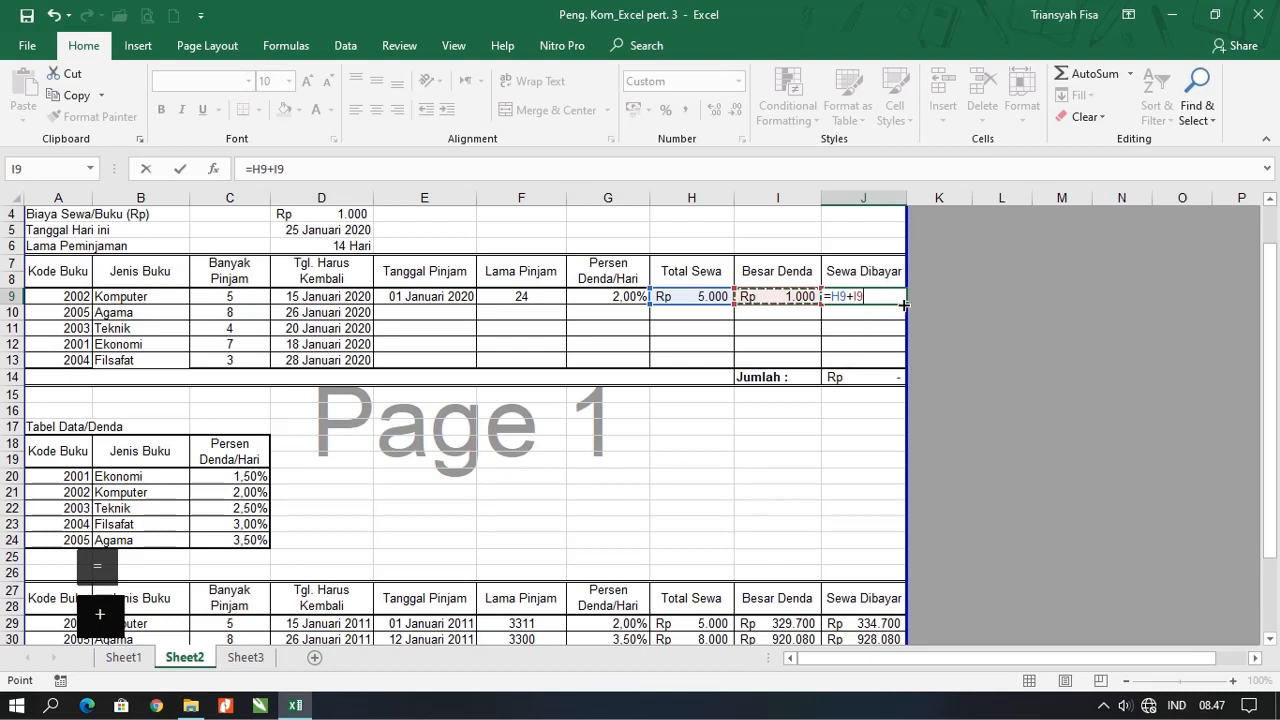
key("Return")
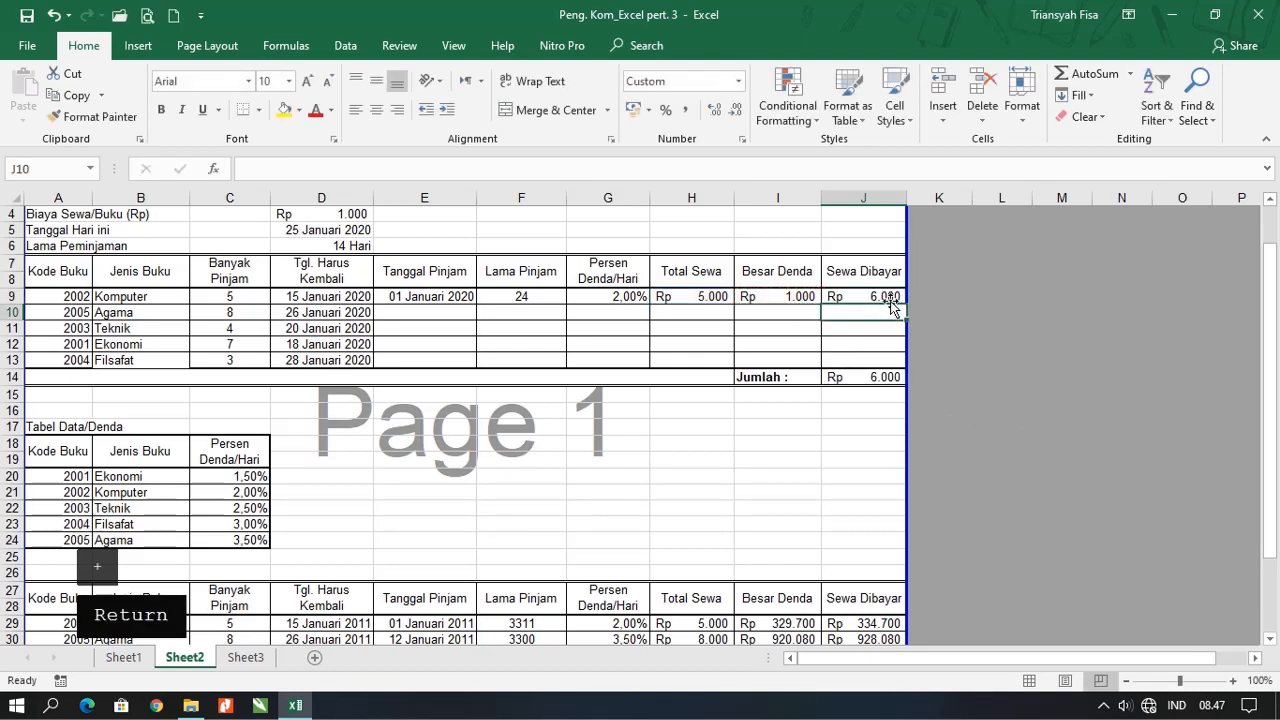
left_click(889, 299)
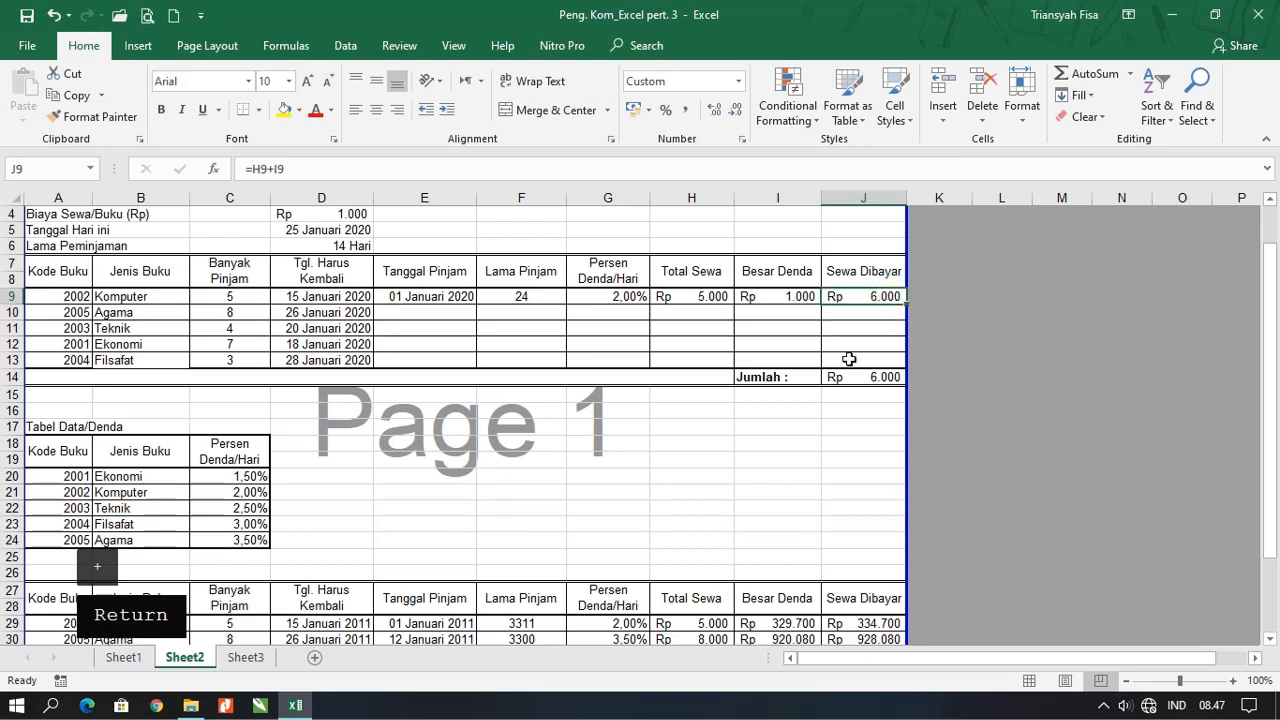
Step: Copy the row 9 formulas from Tanggal Pinjam through Sewa Dibayar (E9:J9) down to row 13
left_click(426, 297)
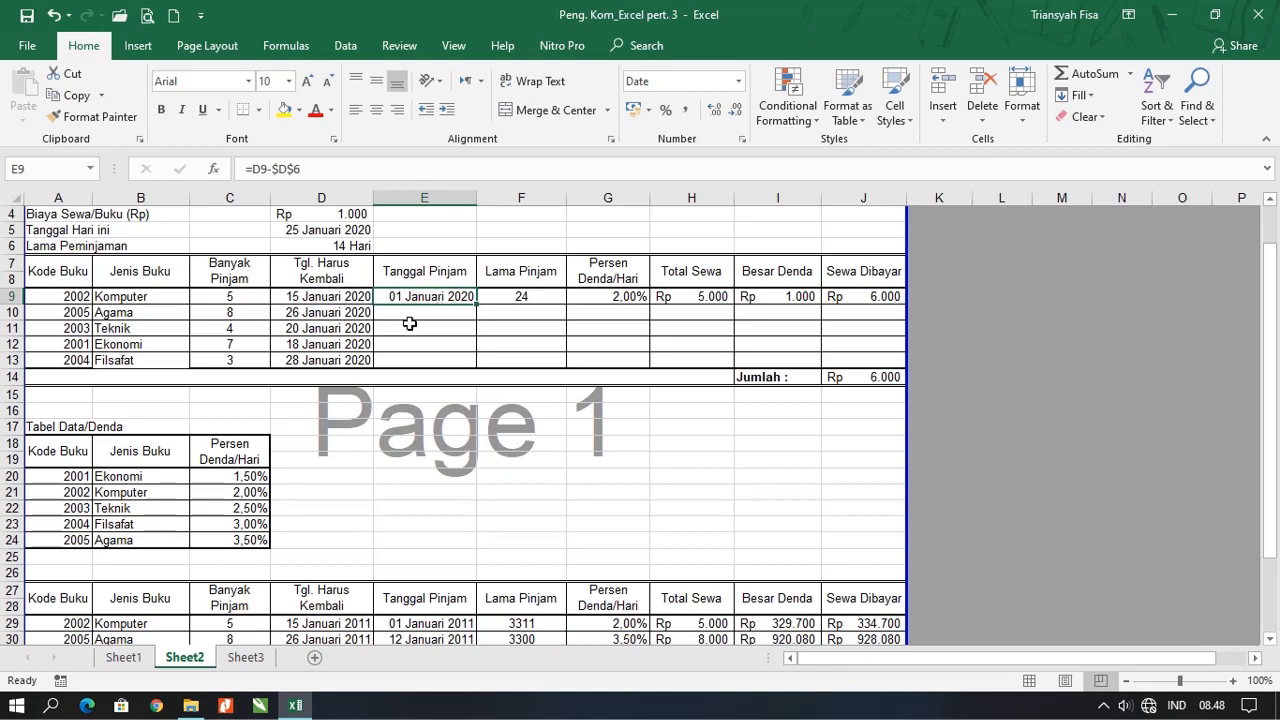
left_click(434, 315)
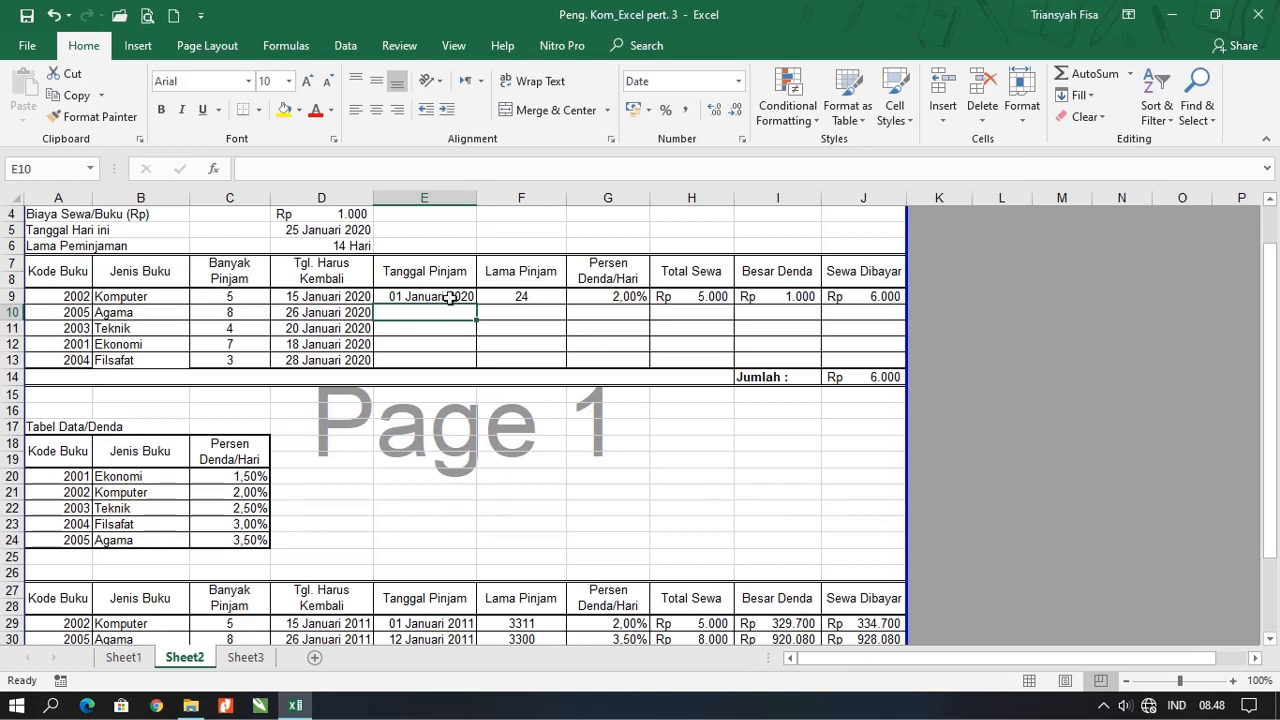
left_click_drag(455, 296, 890, 297)
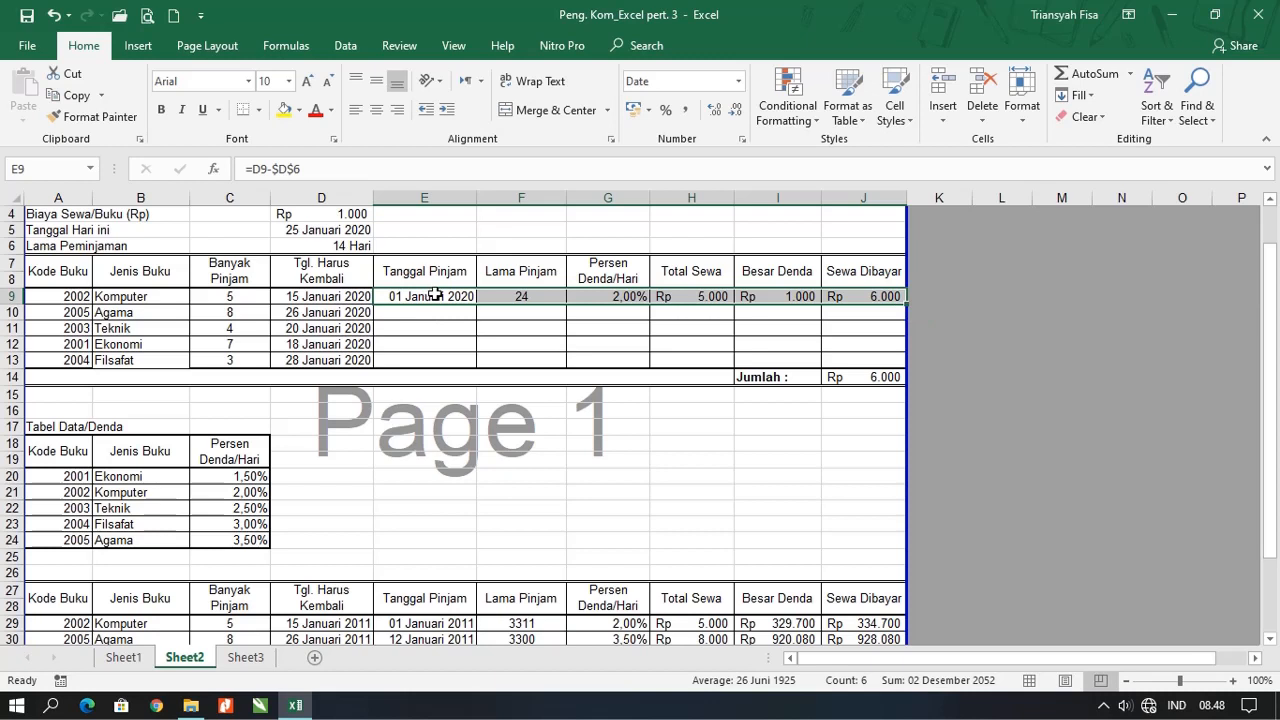
left_click_drag(440, 296, 865, 298)
left_click_drag(906, 302, 900, 366)
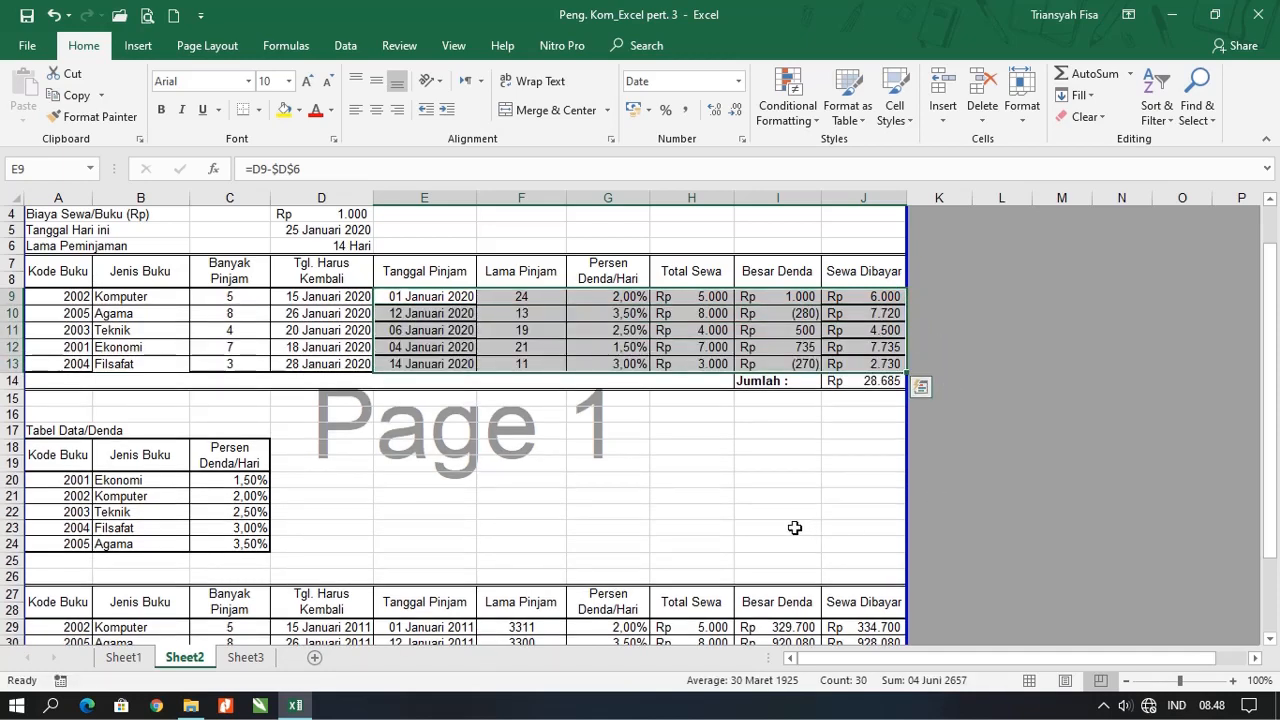
left_click(749, 498)
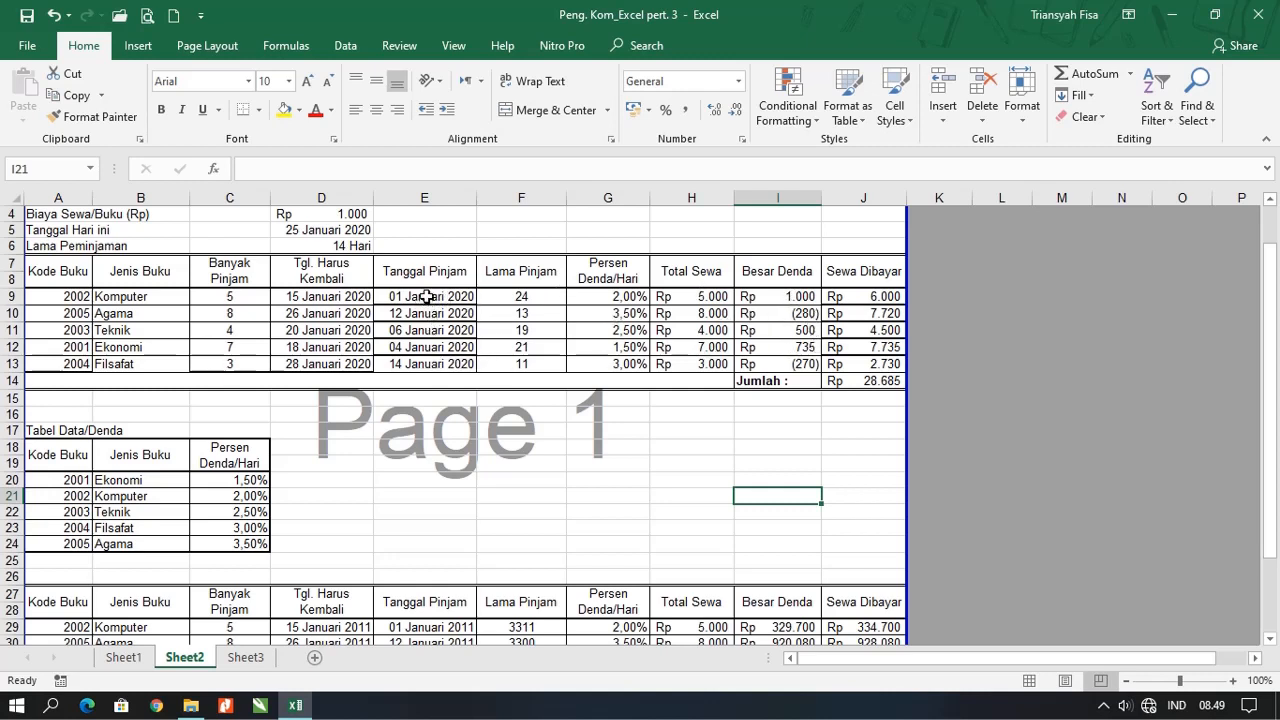
Step: Apply thin horizontal borders between the rows of E9:J13, from Tanggal Pinjam through Sewa Dibayar
left_click_drag(428, 296, 870, 352)
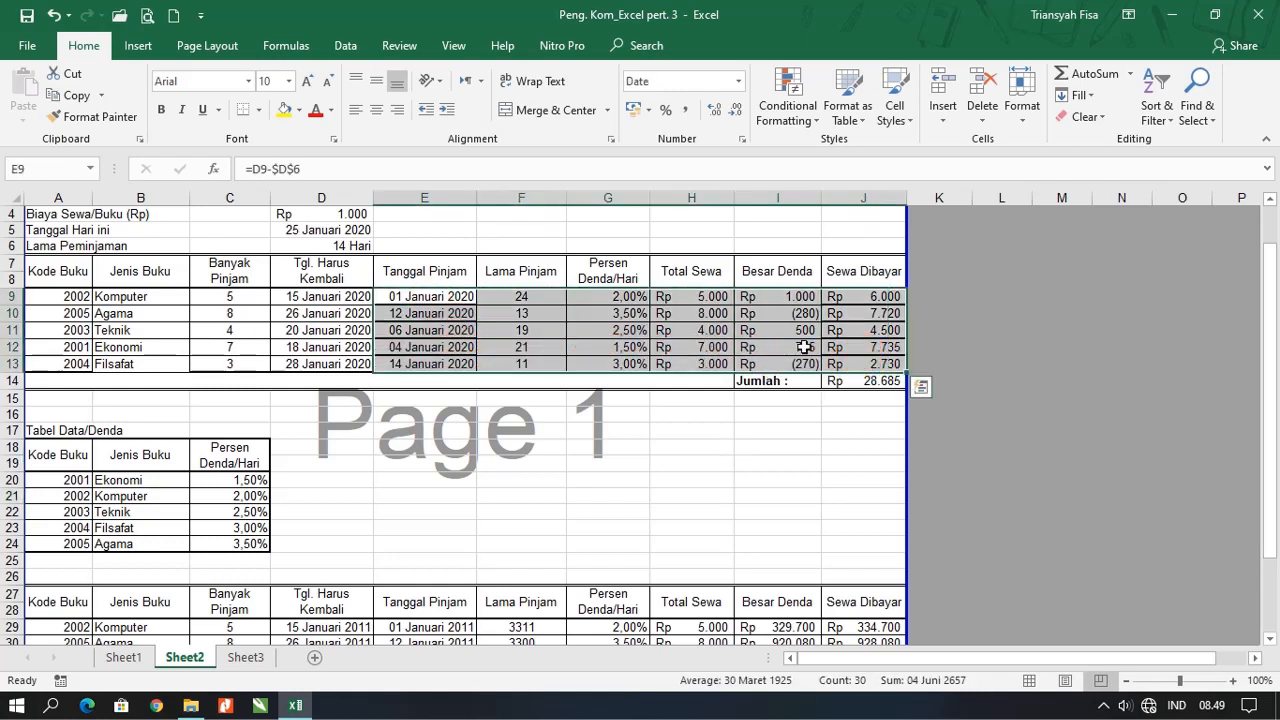
left_click(261, 110)
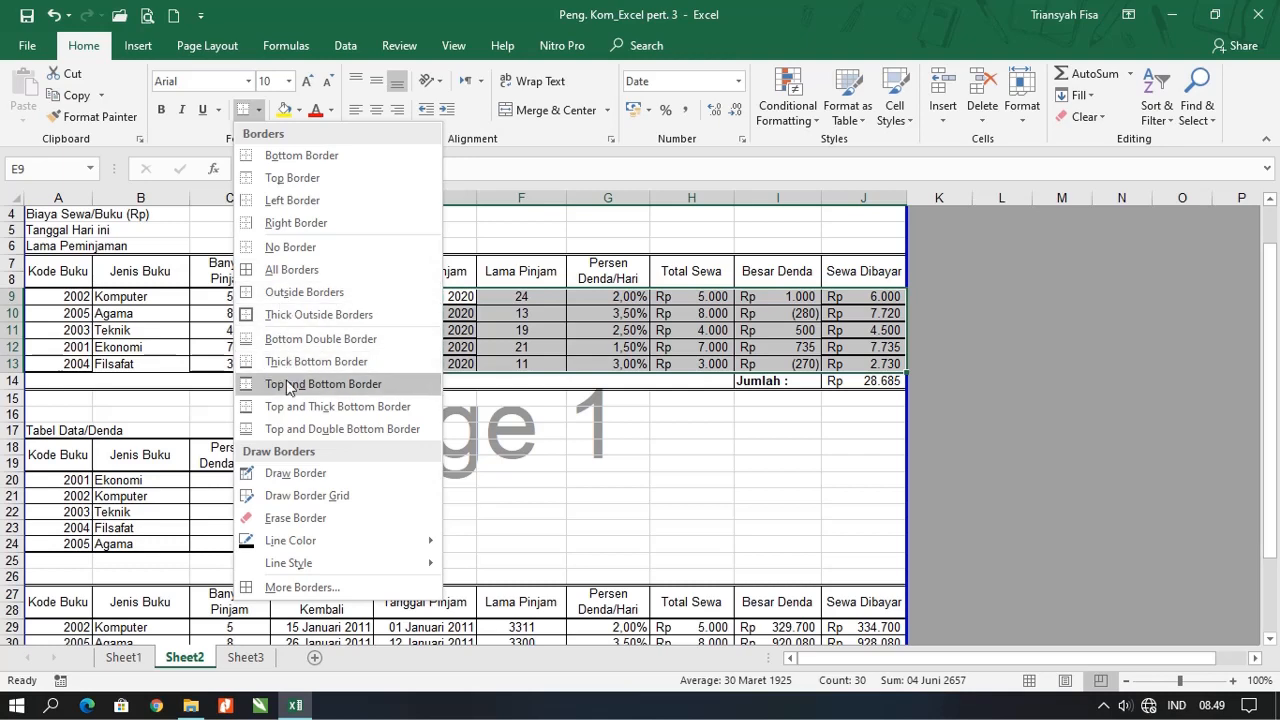
left_click(664, 330)
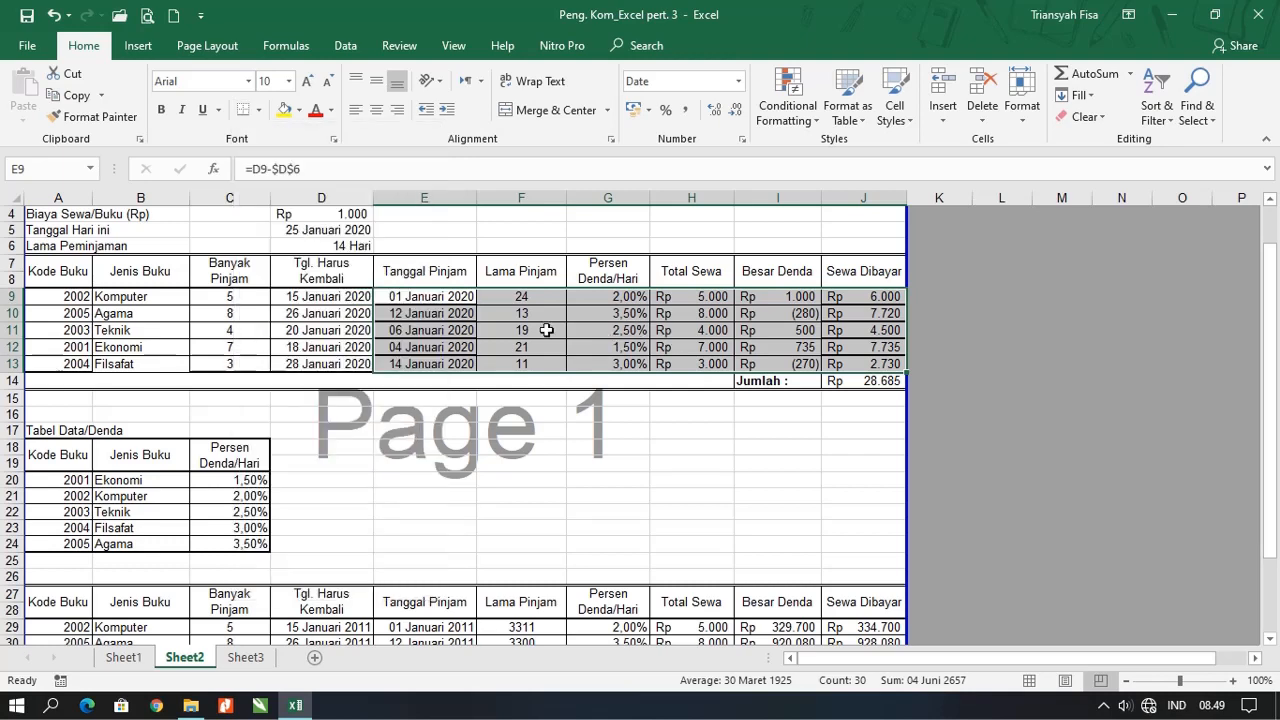
right_click(437, 289)
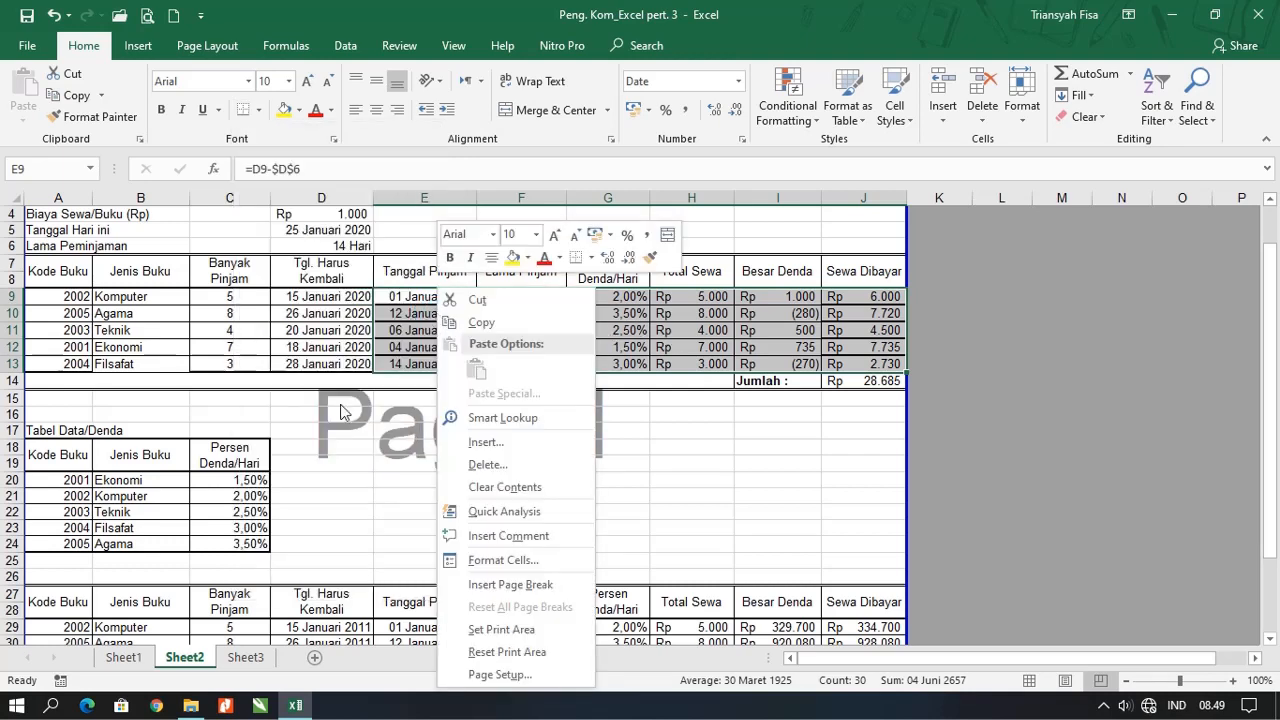
left_click(491, 562)
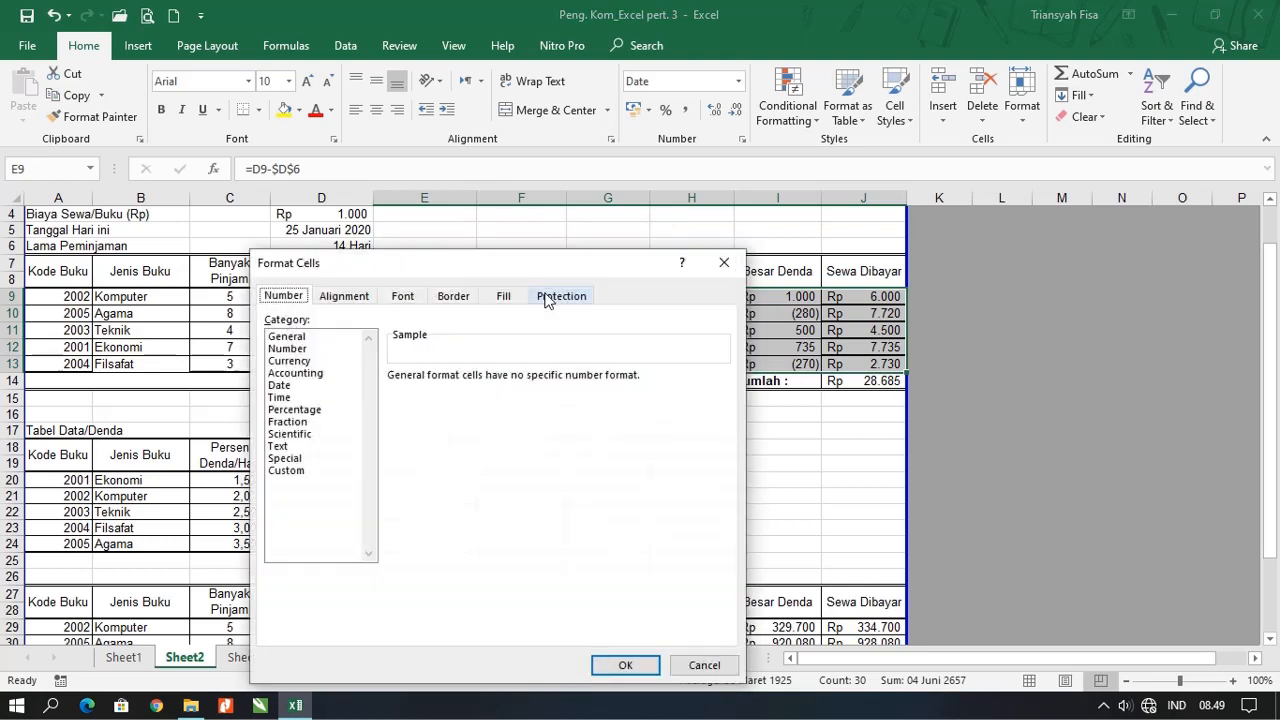
left_click(455, 296)
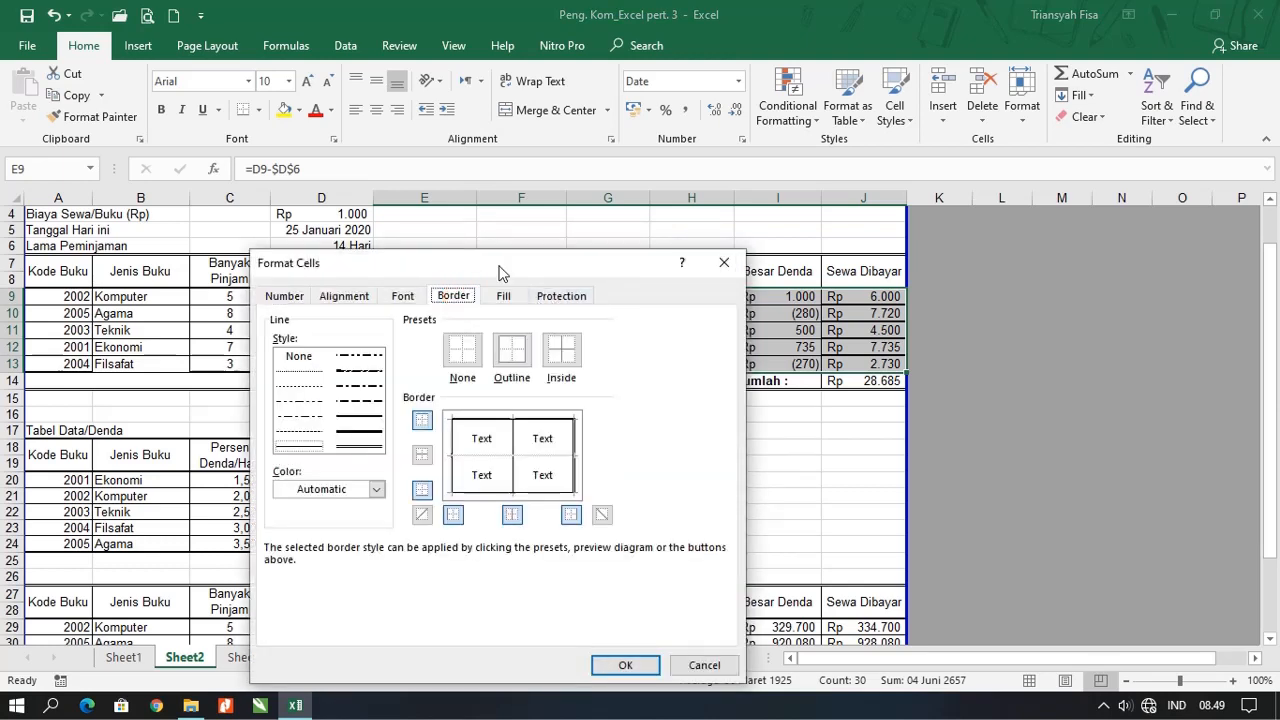
left_click_drag(505, 263, 949, 131)
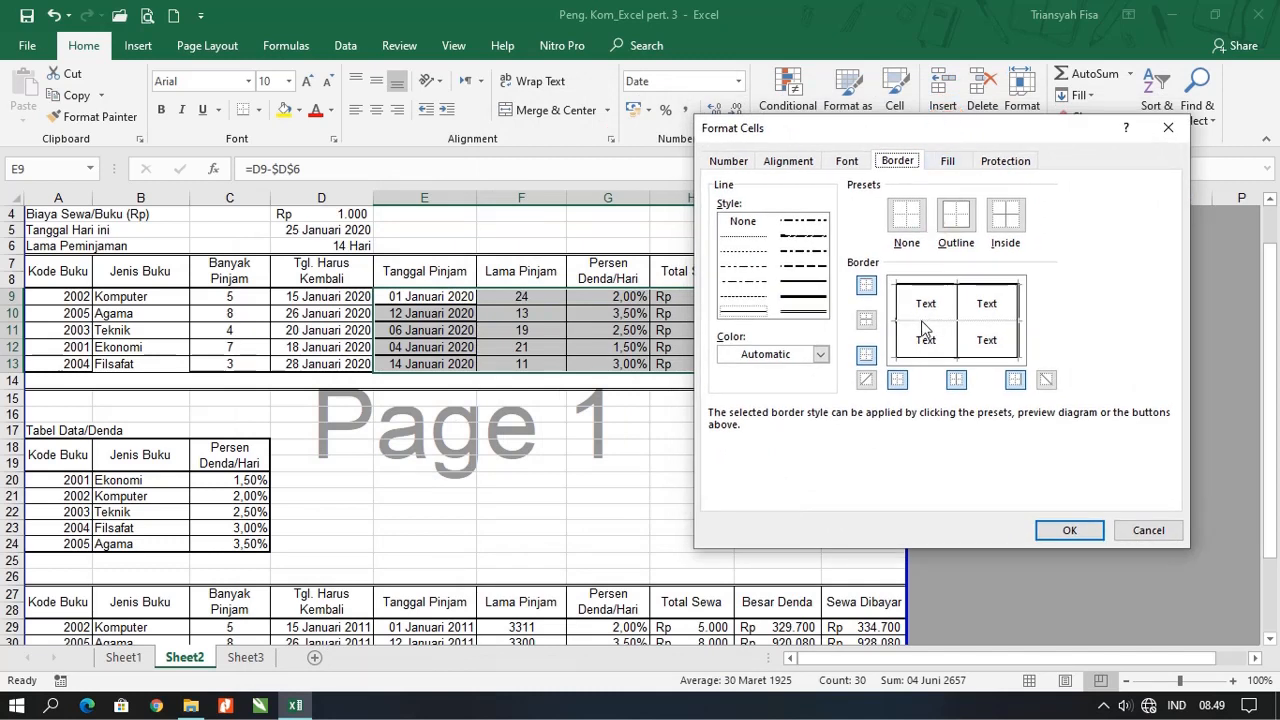
left_click(921, 321)
left_click(750, 314)
left_click(1068, 530)
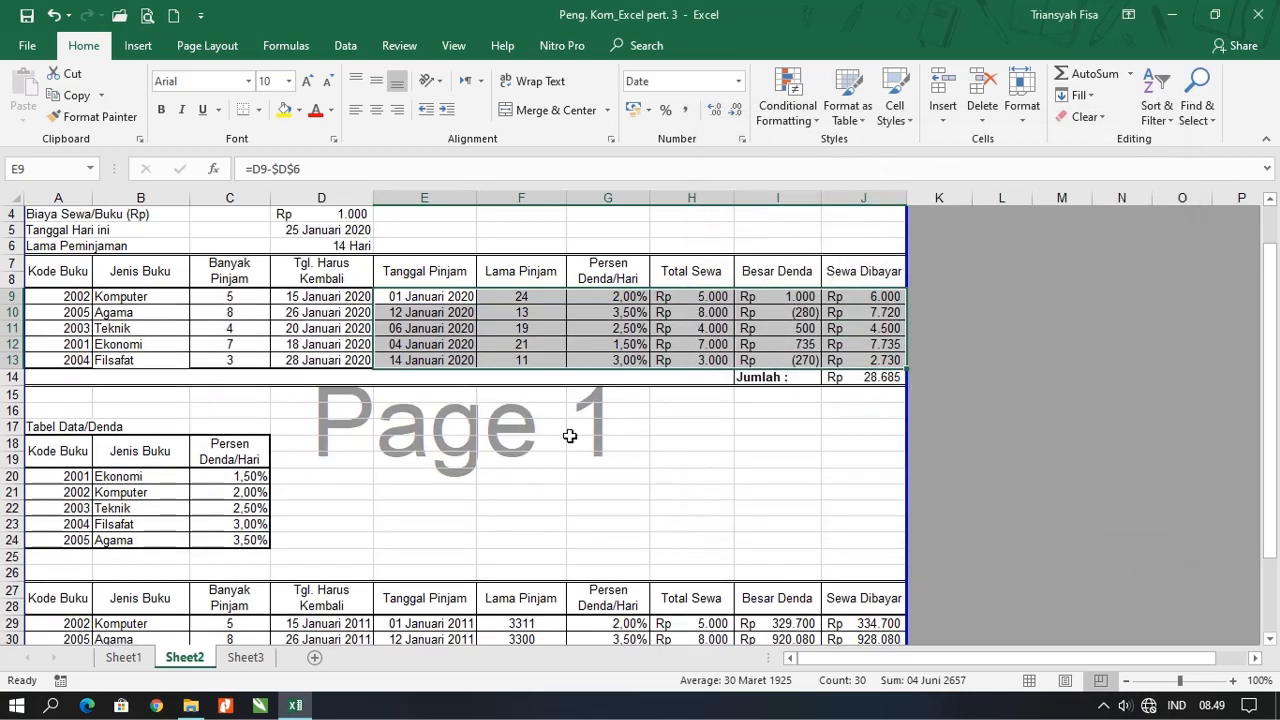
left_click(862, 412)
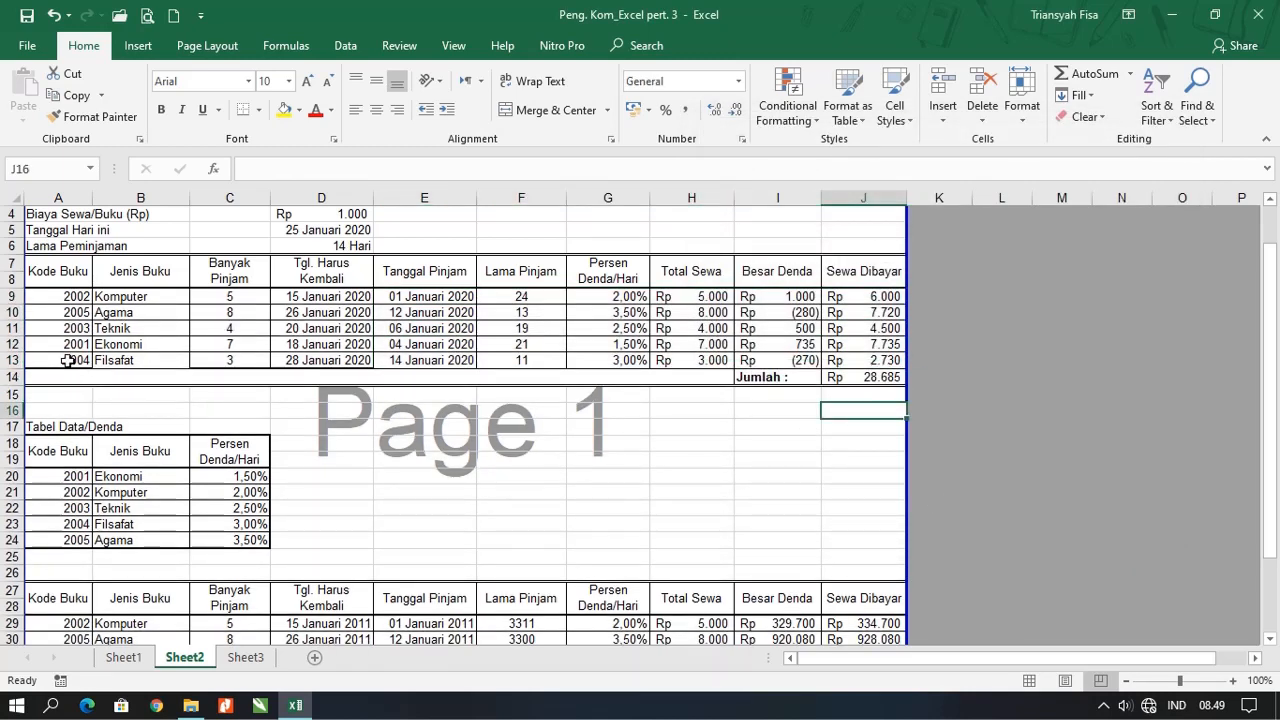
Step: Add a thick bottom border to the last data row of the upper table, A13:J13
left_click_drag(67, 361, 866, 361)
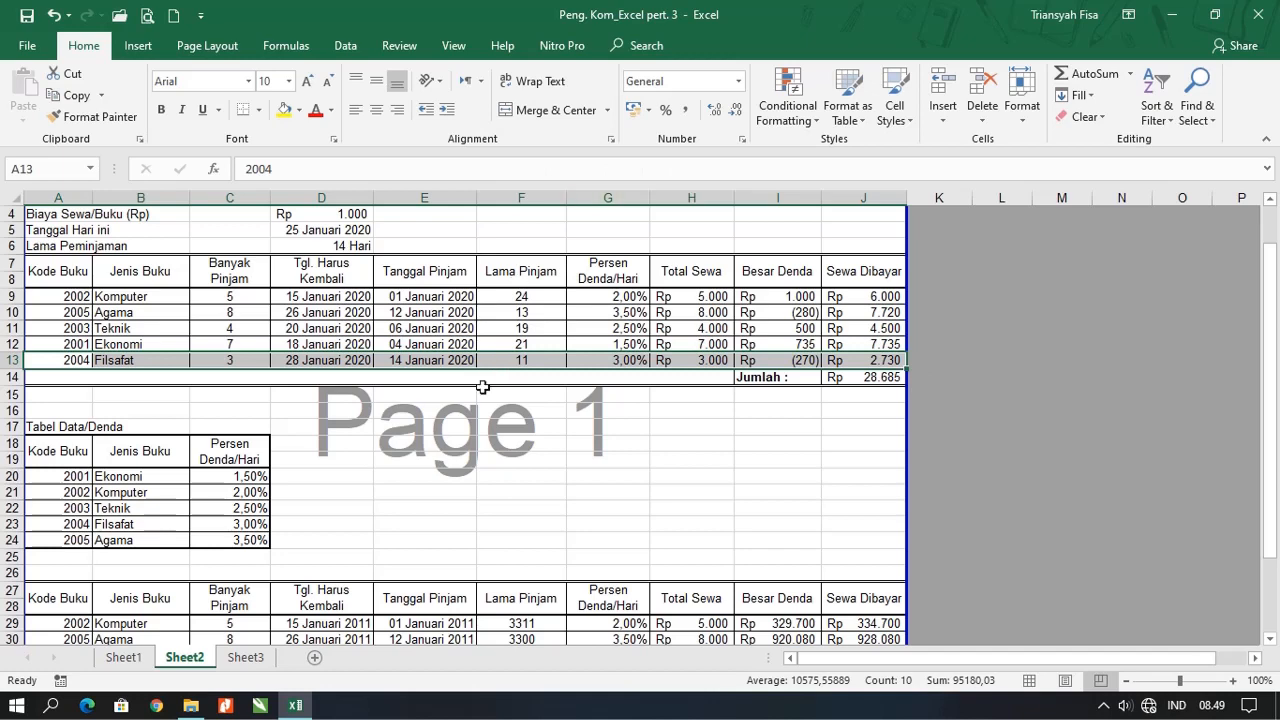
right_click(492, 358)
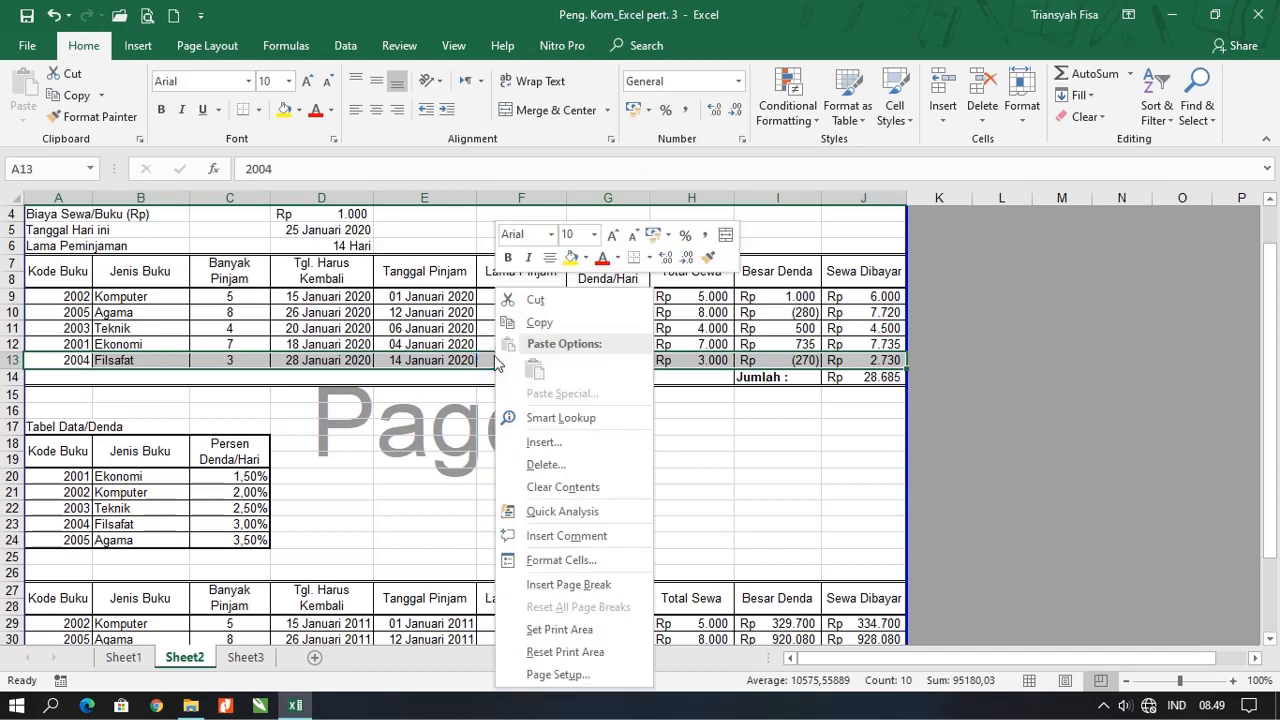
left_click(565, 560)
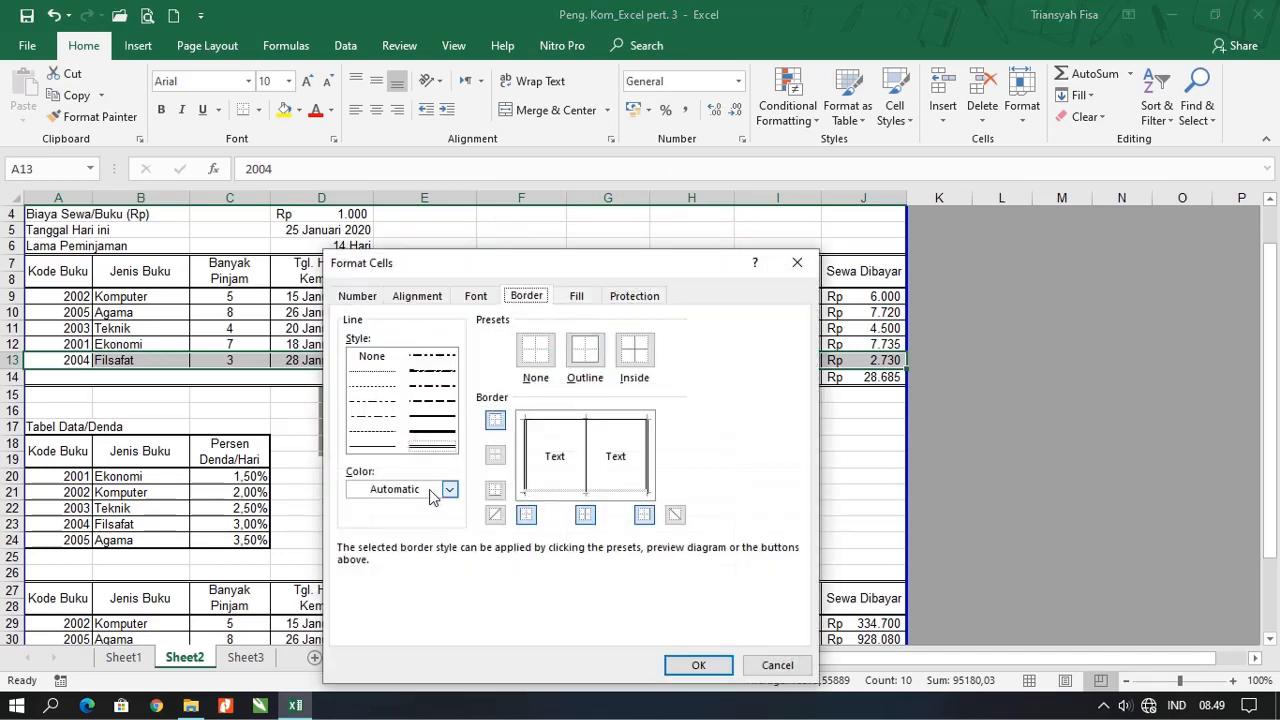
left_click(430, 431)
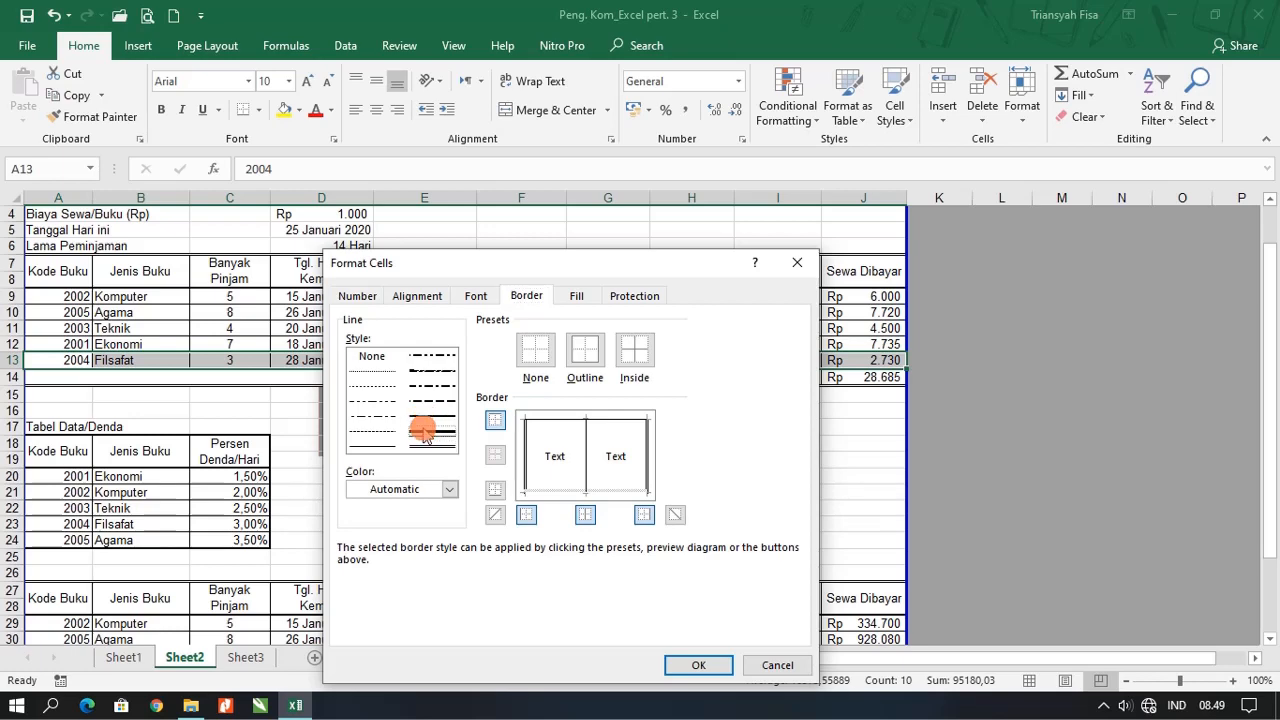
left_click(535, 495)
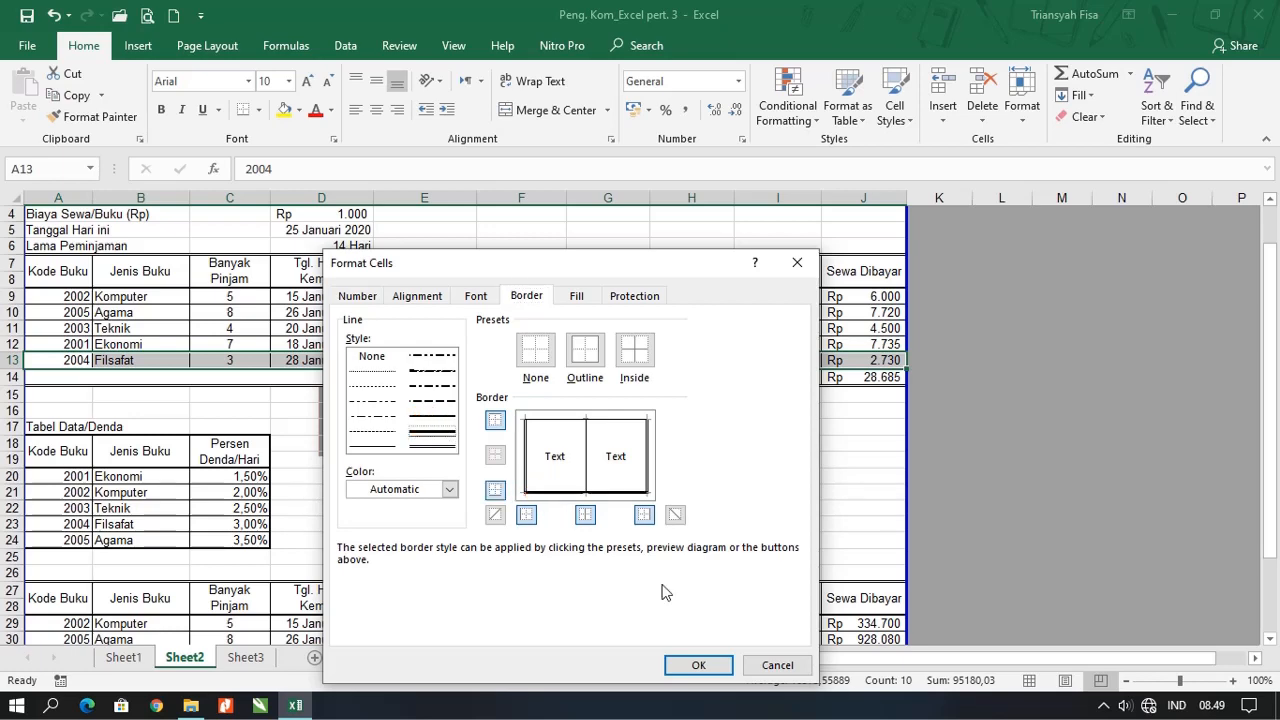
left_click(699, 672)
left_click(826, 442)
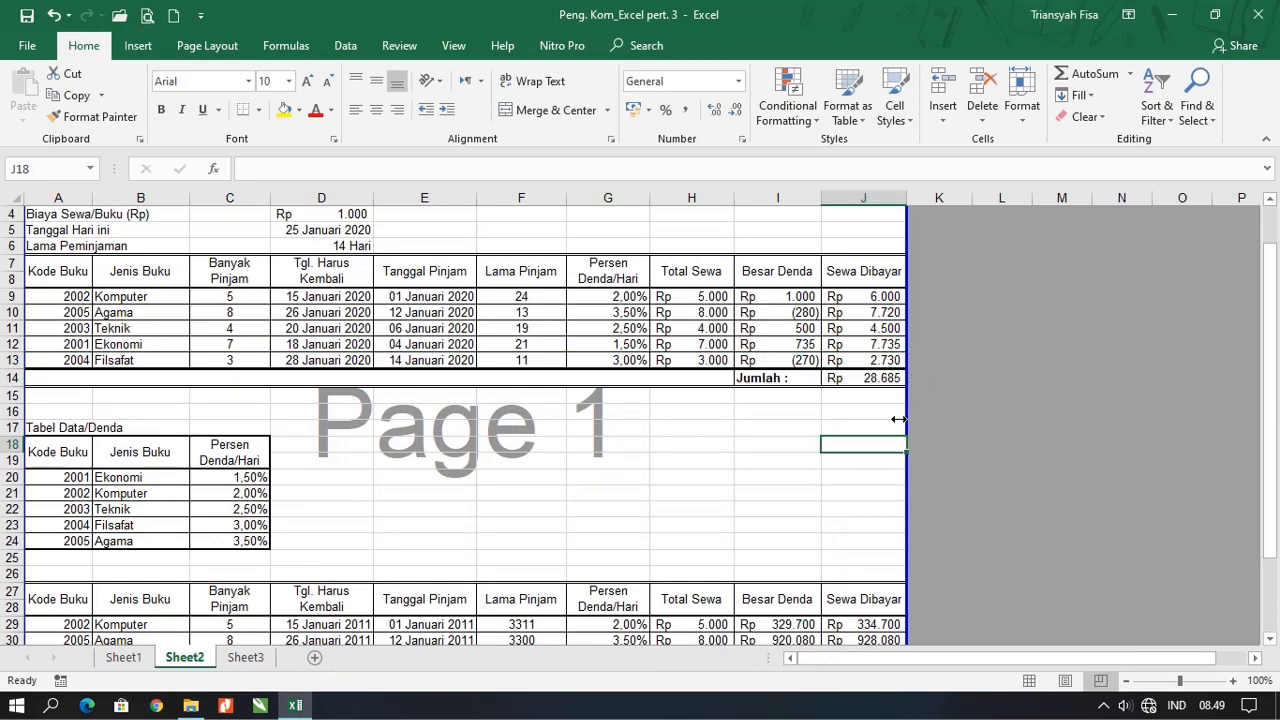
Step: Look over the Sheet2 tables and Sheet3, and inspect the row 8 formulas for Harga Satuan, Harga Total and Discount on Sheet1
left_click(935, 378)
scroll(689, 532, "down", 3)
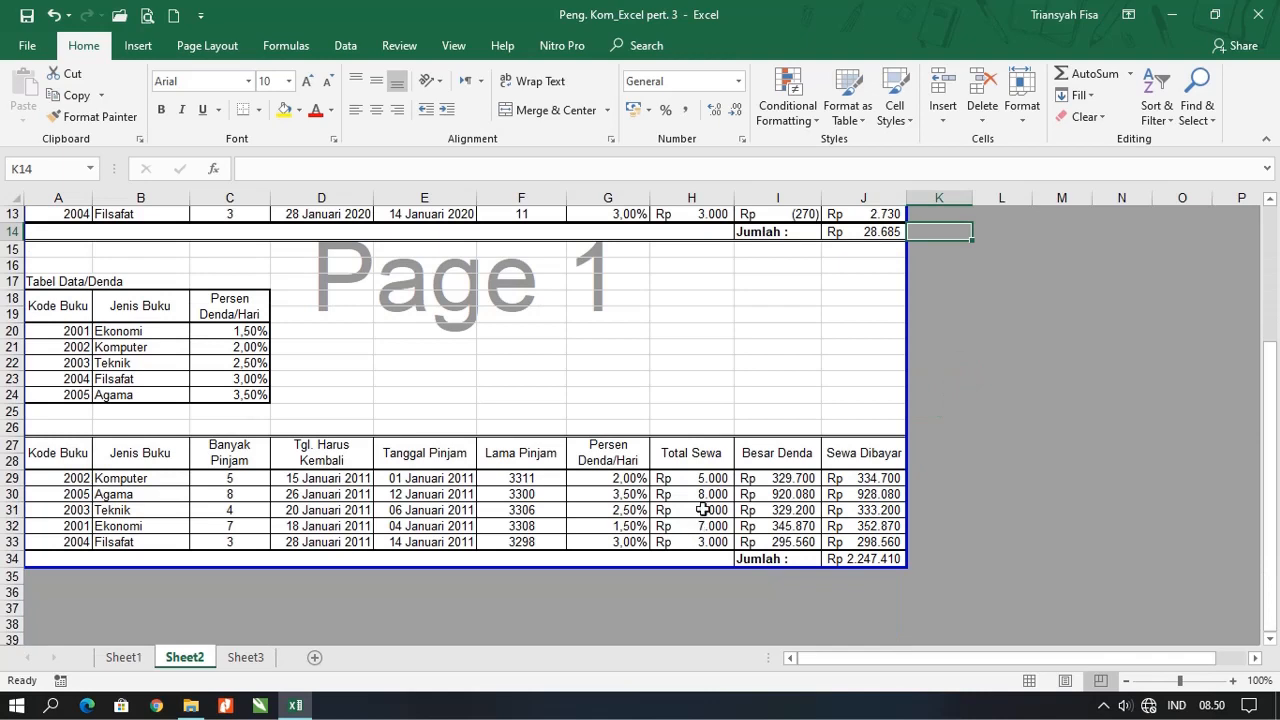
scroll(721, 432, "up", 3)
scroll(420, 499, "up", 1)
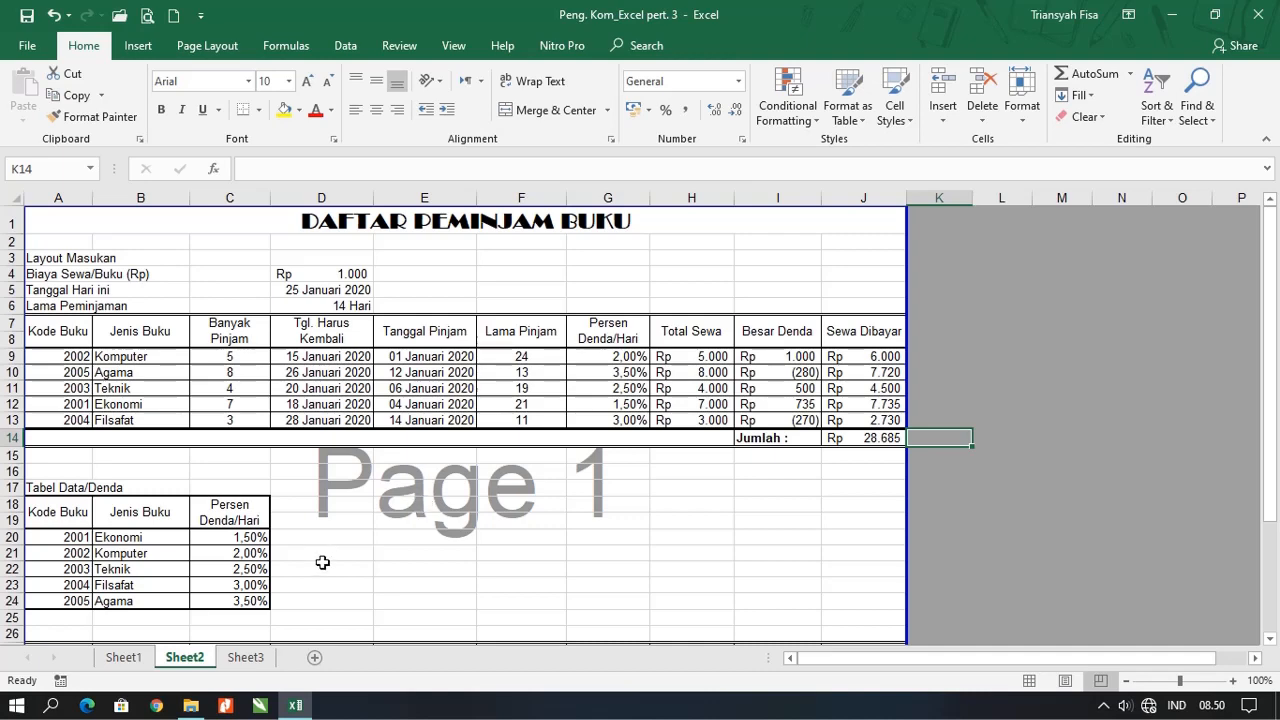
scroll(322, 563, "down", 1)
left_click(245, 658)
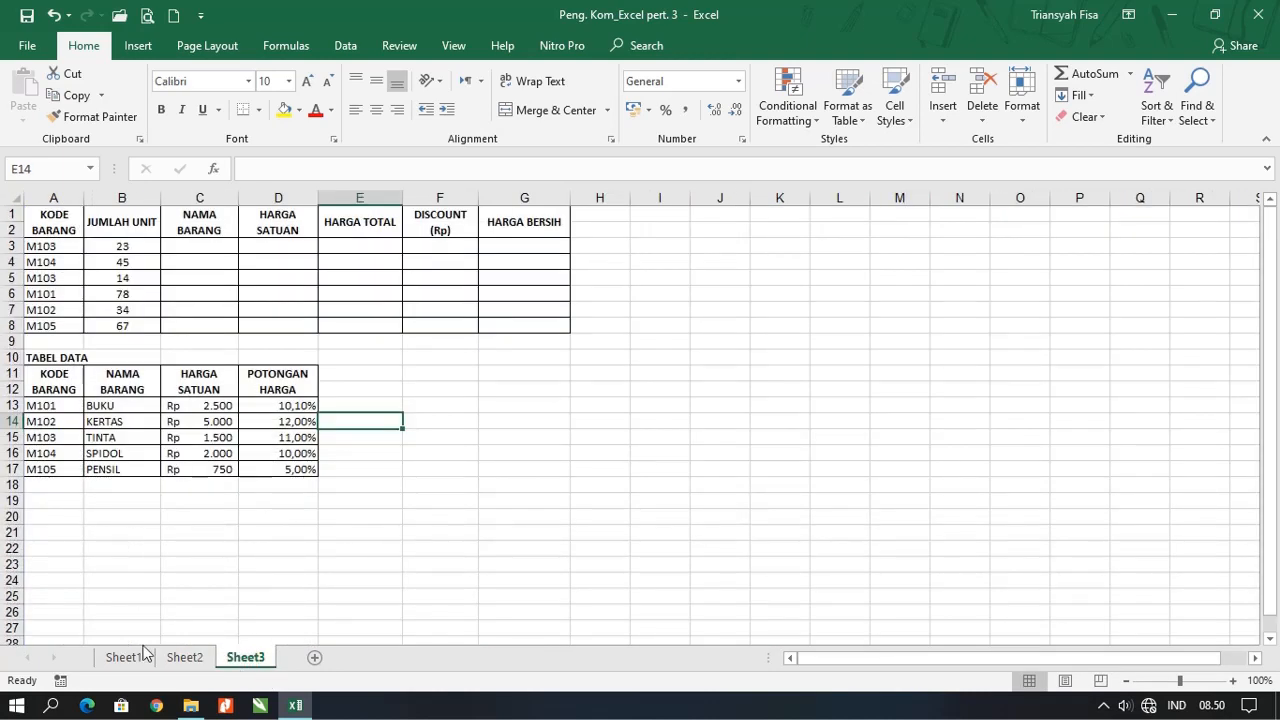
left_click(180, 657)
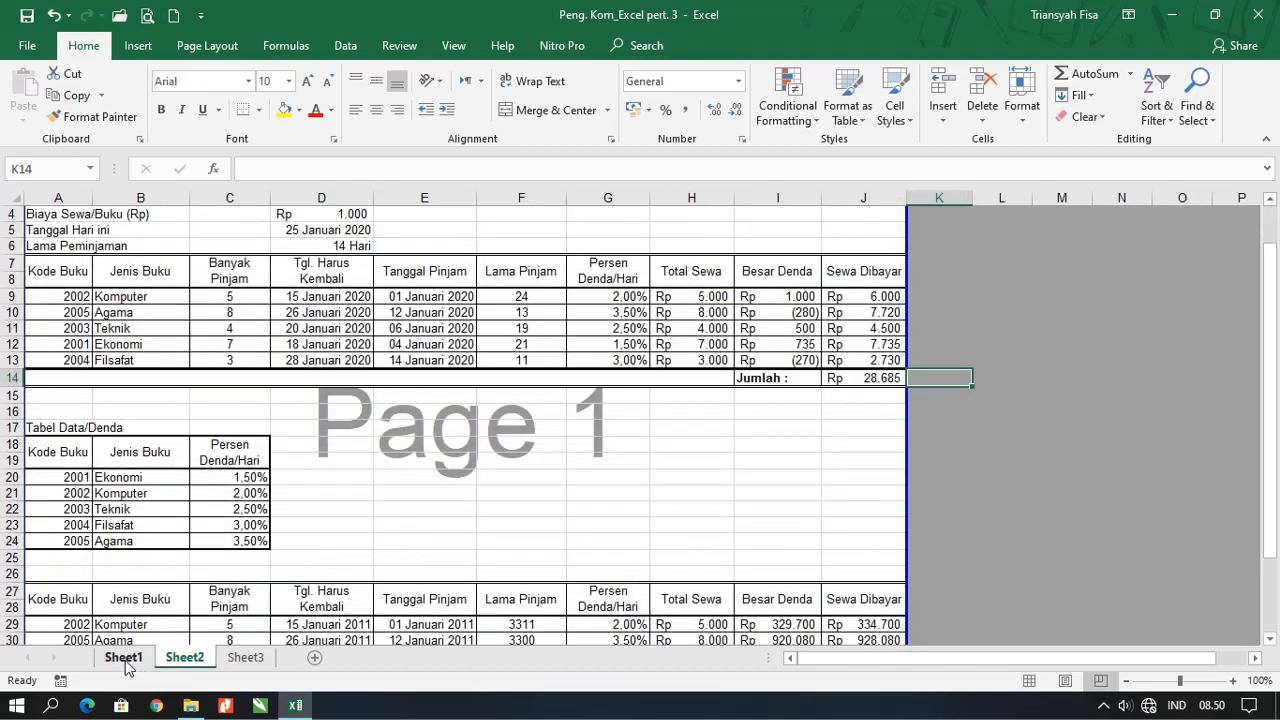
left_click(125, 660)
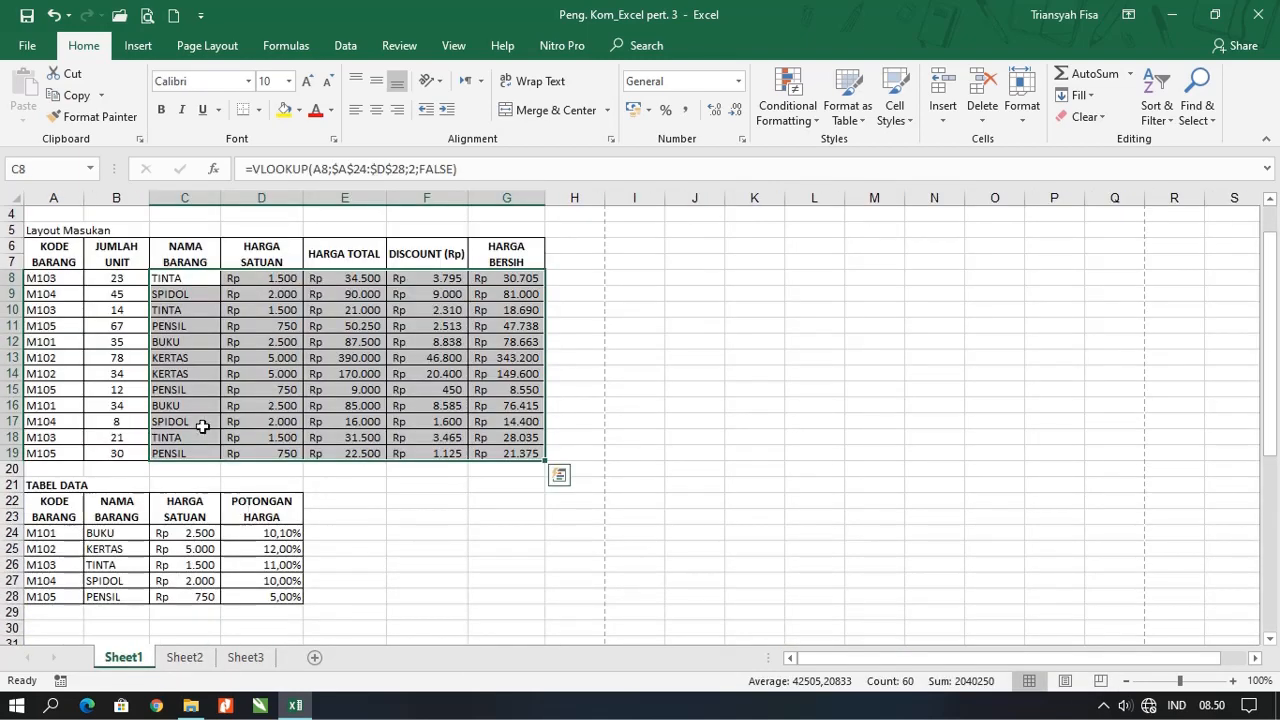
left_click(273, 279)
left_click(357, 277)
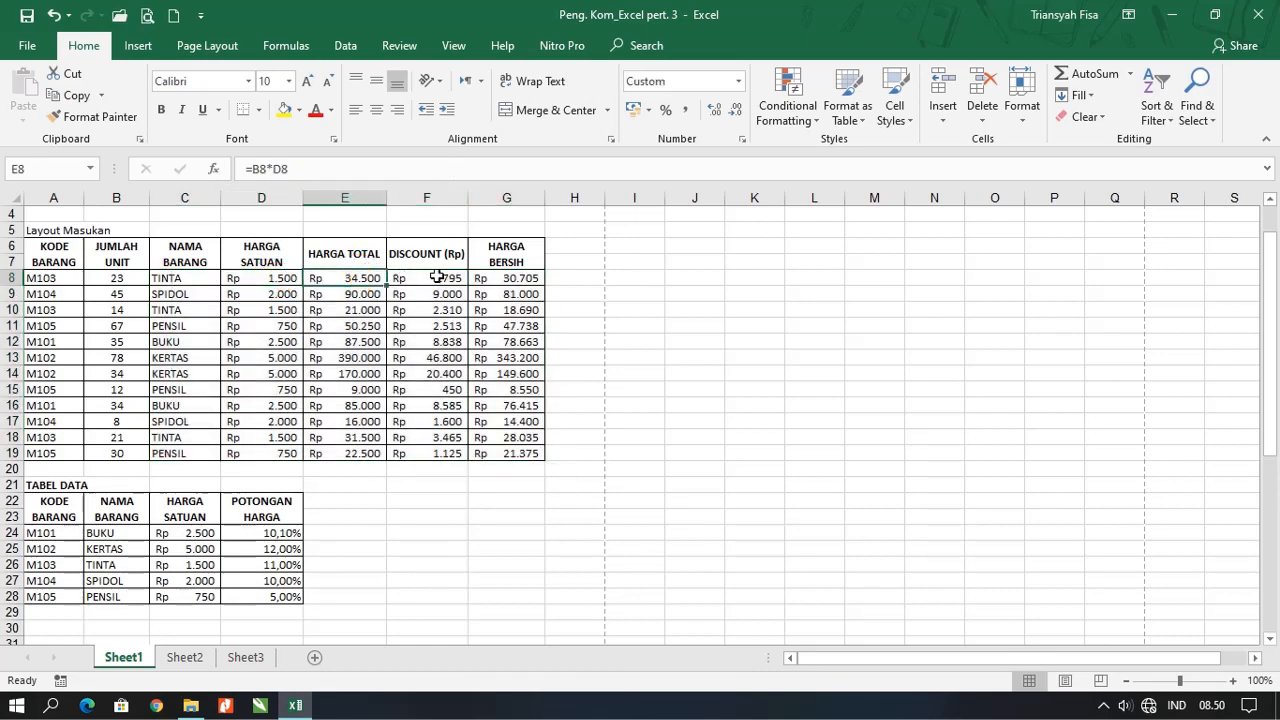
left_click(437, 277)
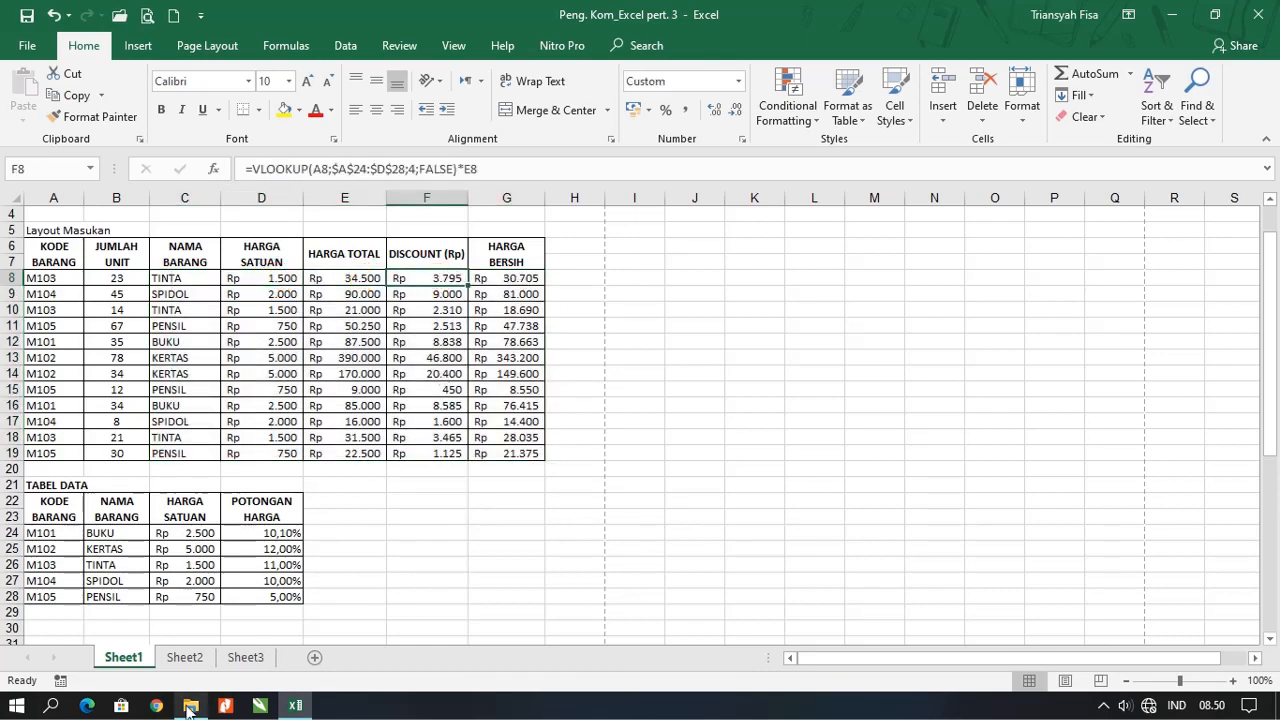
Step: Return to Sheet2 and review the completed table, examining the formulas for Jenis Buku in B9 and Lama Pinjam in F13
left_click(184, 657)
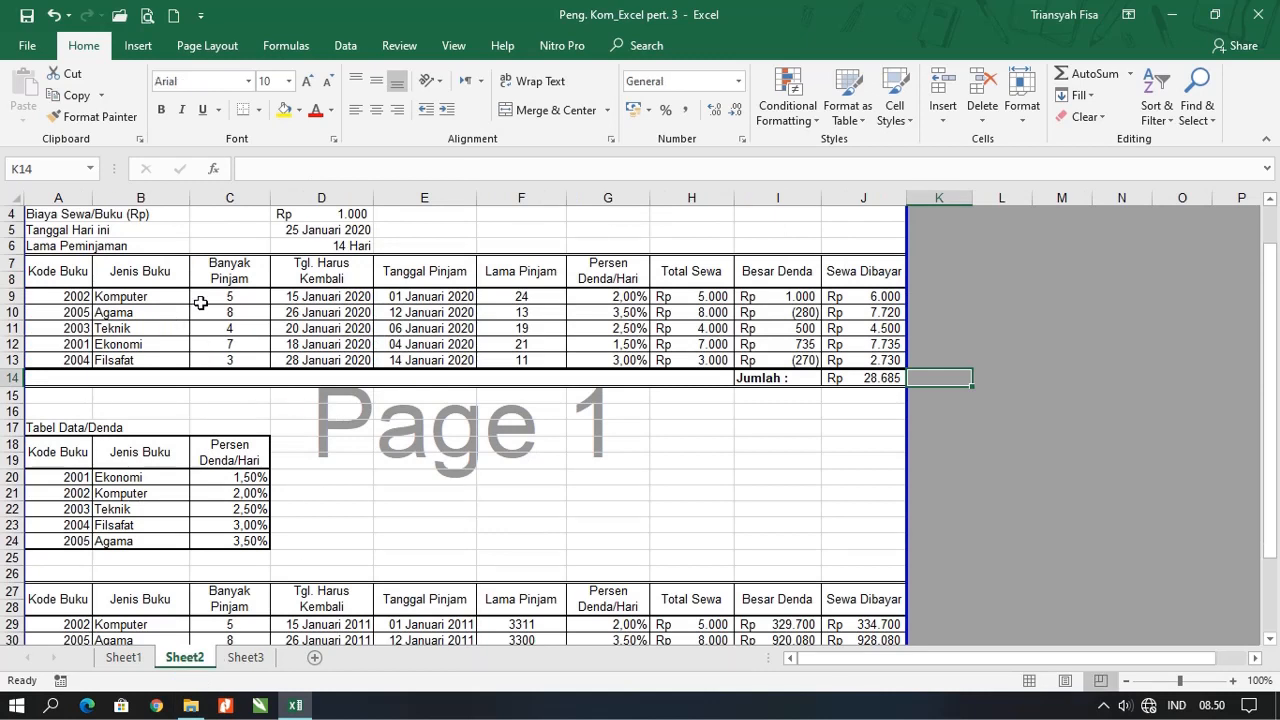
left_click(161, 296)
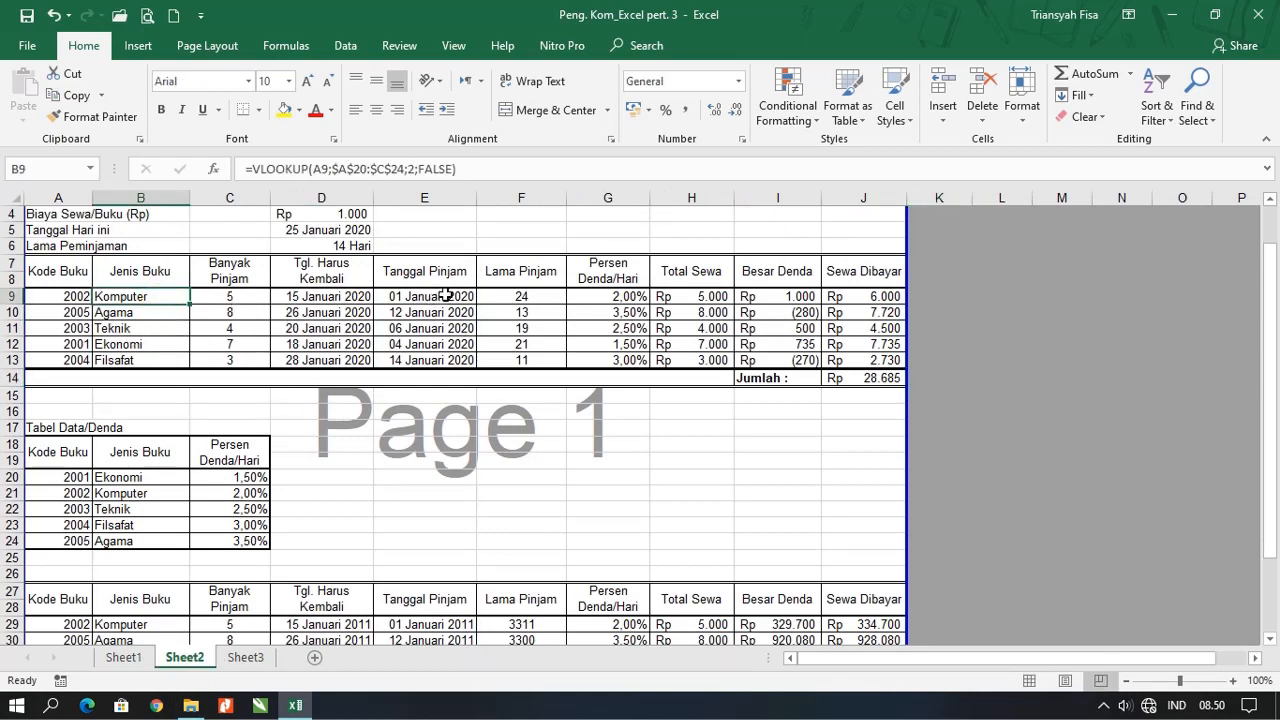
scroll(440, 300, "up", 1)
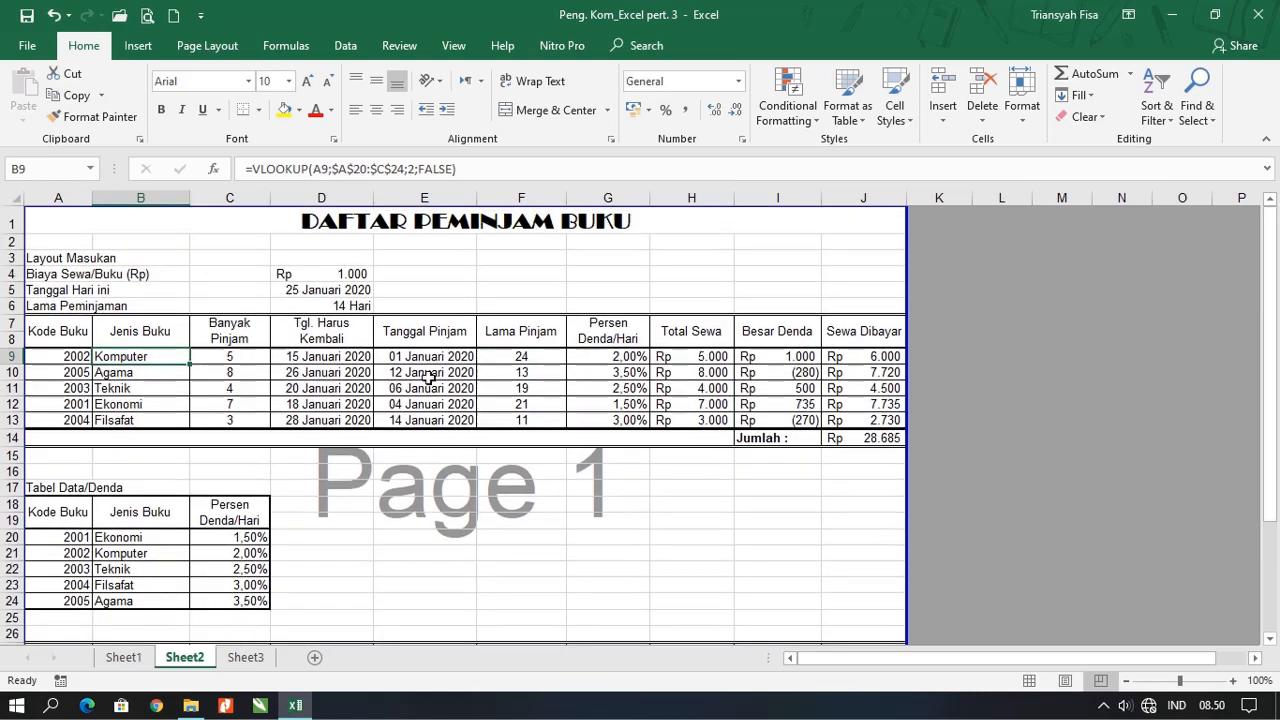
left_click(843, 416)
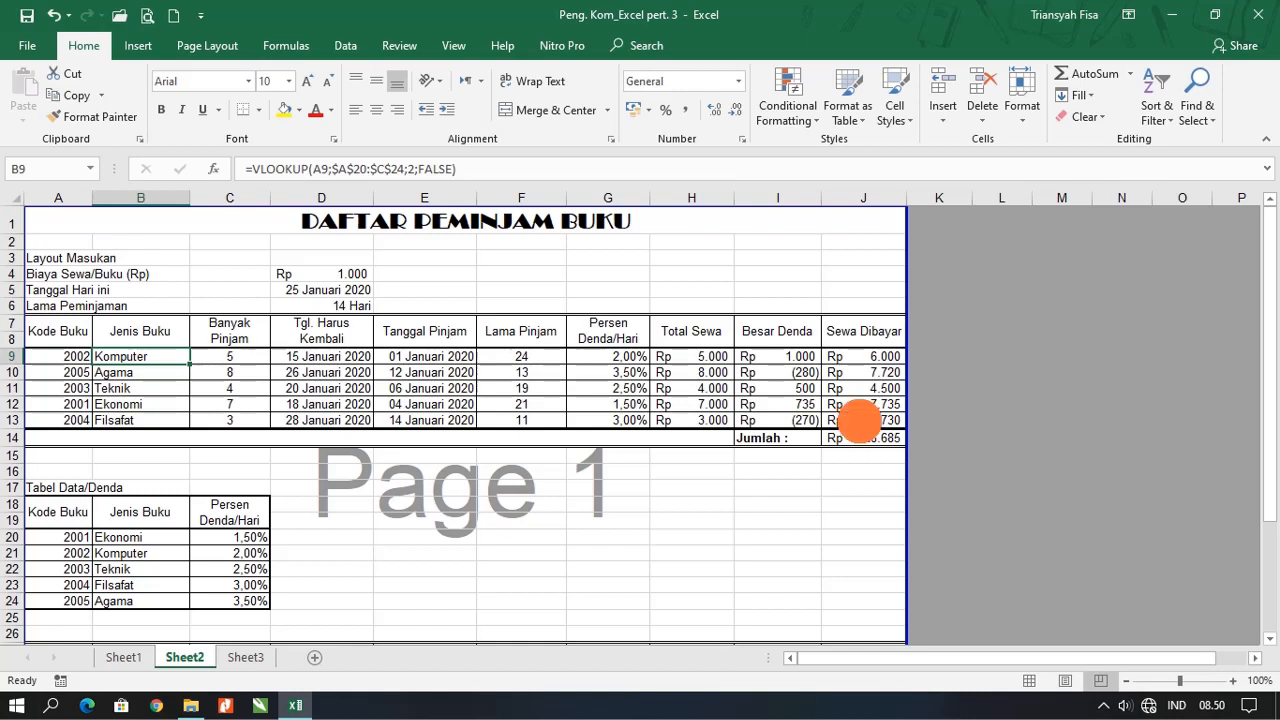
left_click(526, 418)
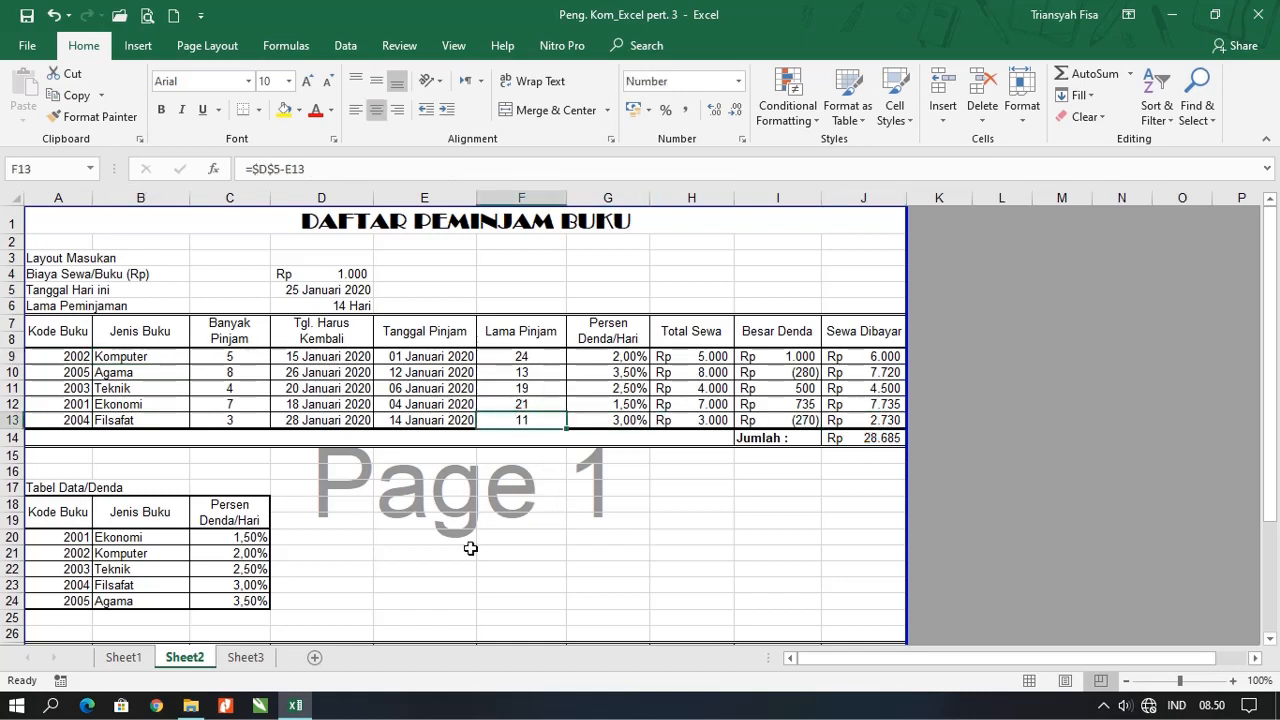
left_click(499, 490)
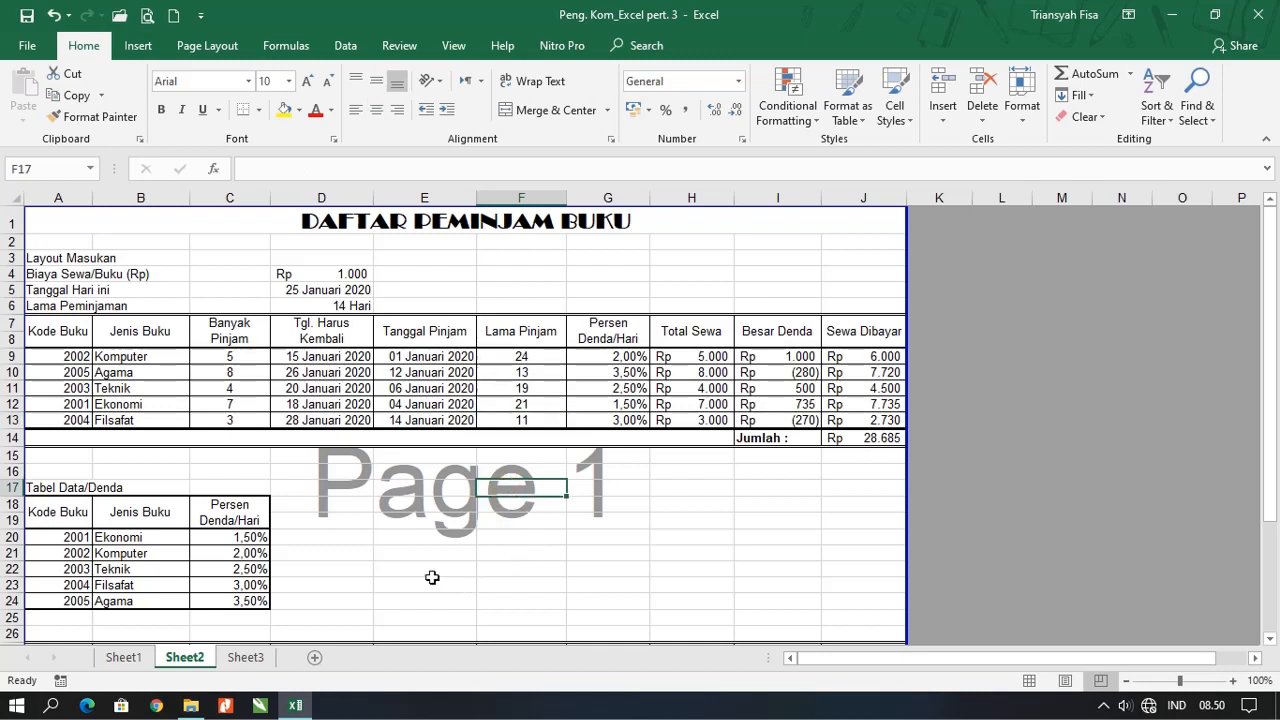
left_click(430, 517)
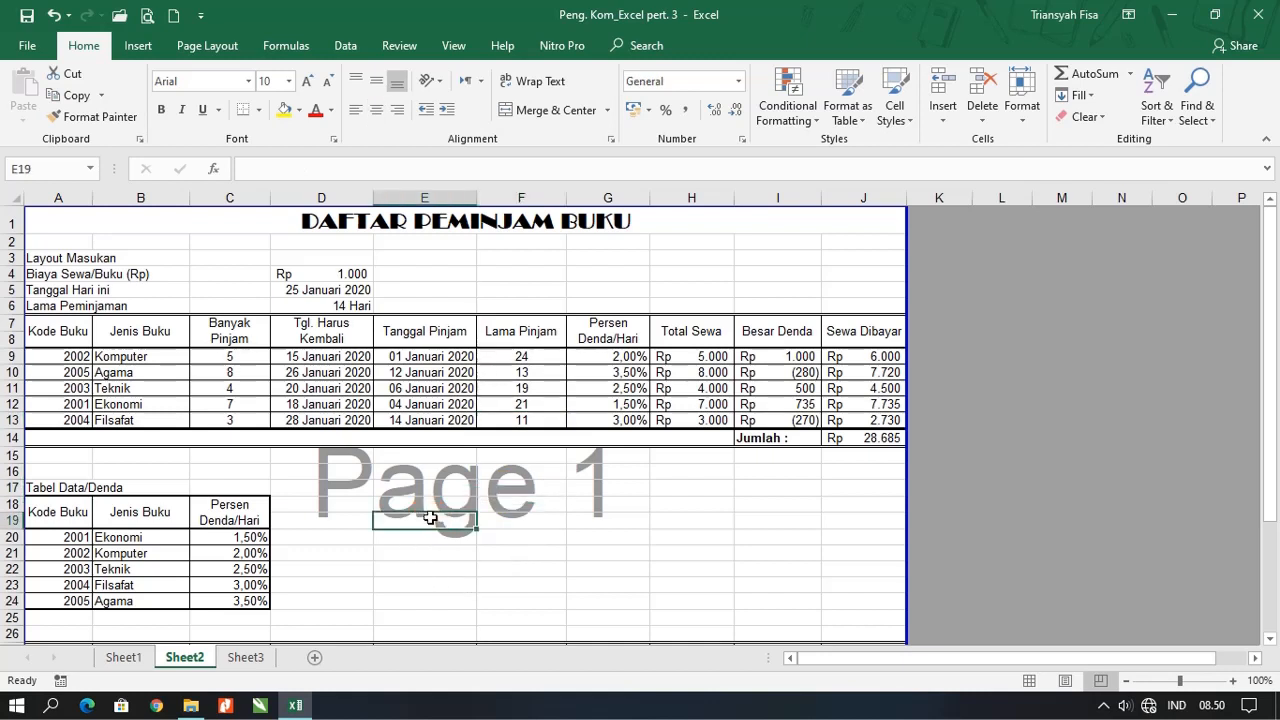